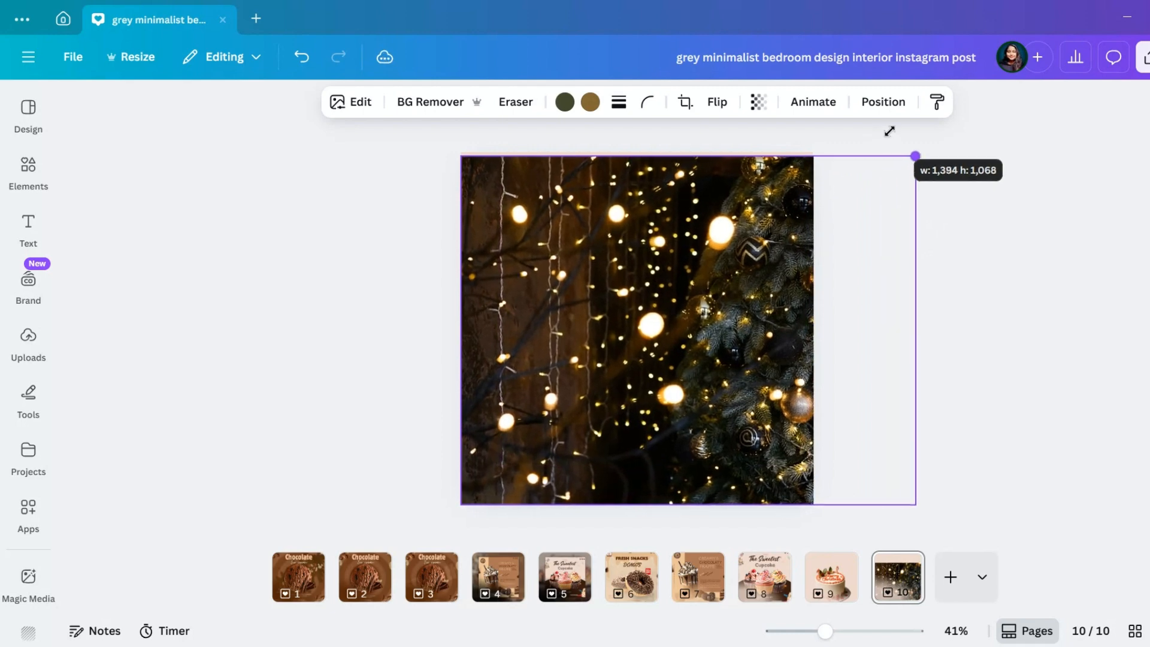
Crop the Christmas lights photo to fit the square page and apply a blur to the whole image
left_click_drag(916, 329, 813, 336)
left_click(368, 106)
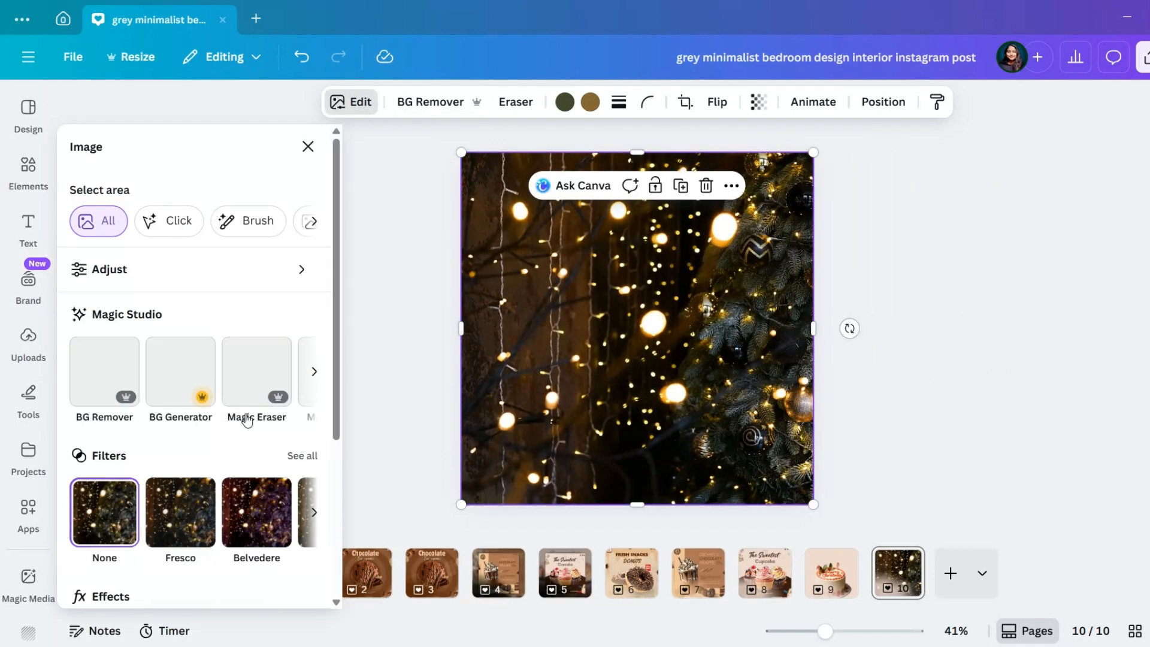
left_click(282, 484)
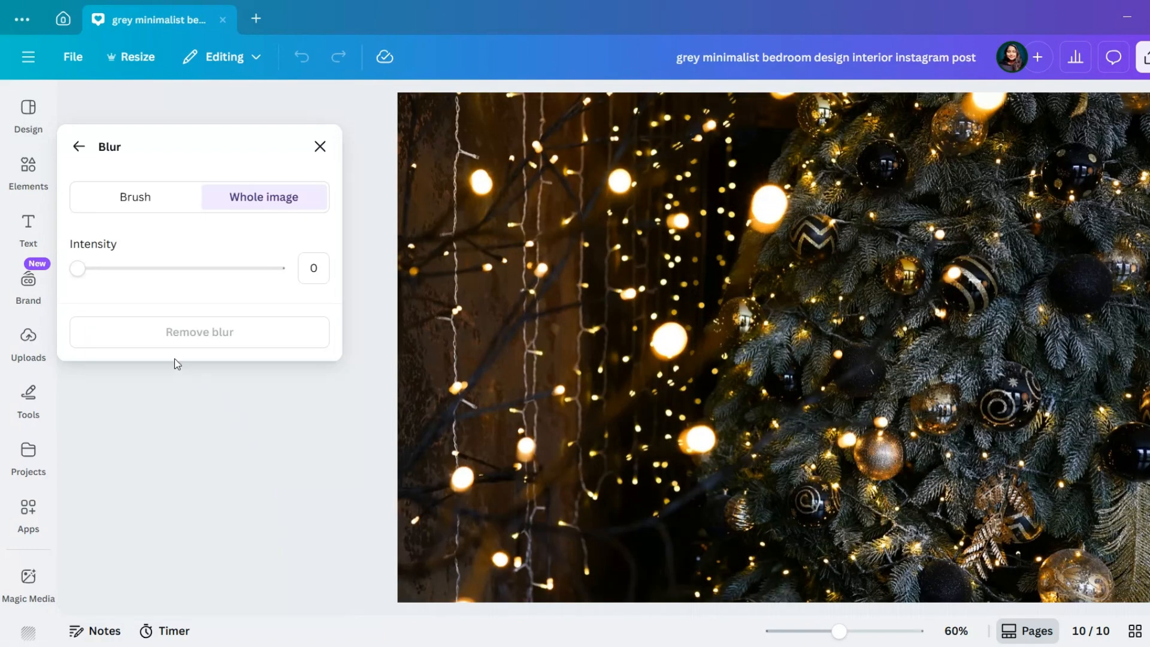
left_click(142, 267)
left_click(320, 146)
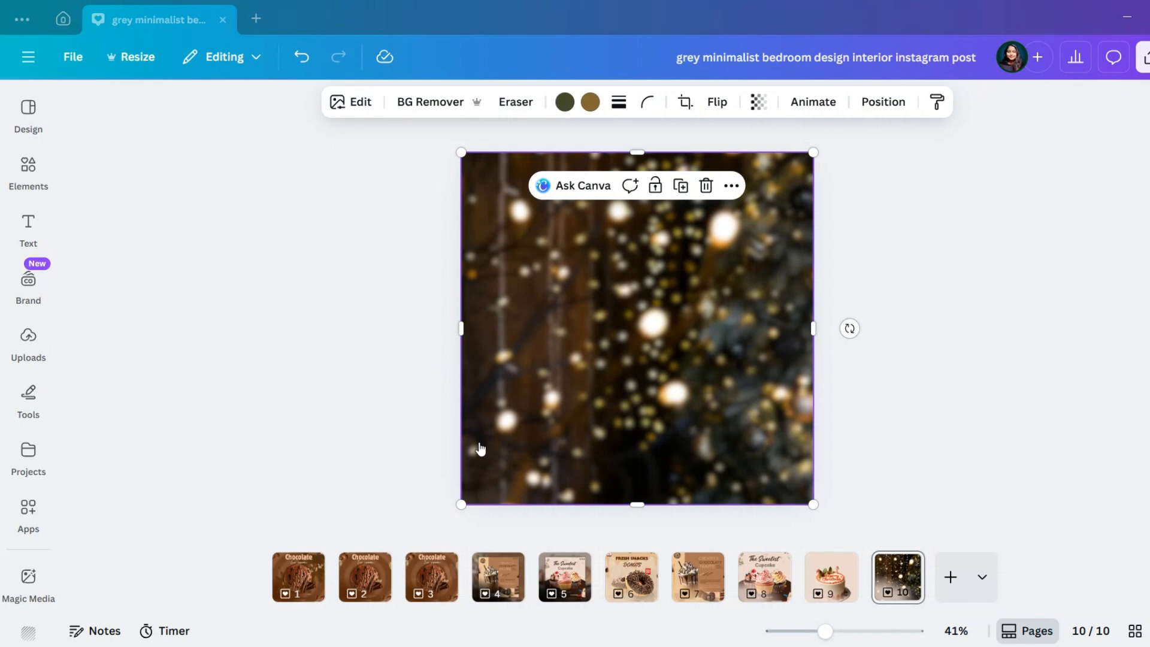
Add the white arch from the recently used elements, enlarge it and place it centred against the page's lower edge
left_click(28, 228)
left_click(28, 174)
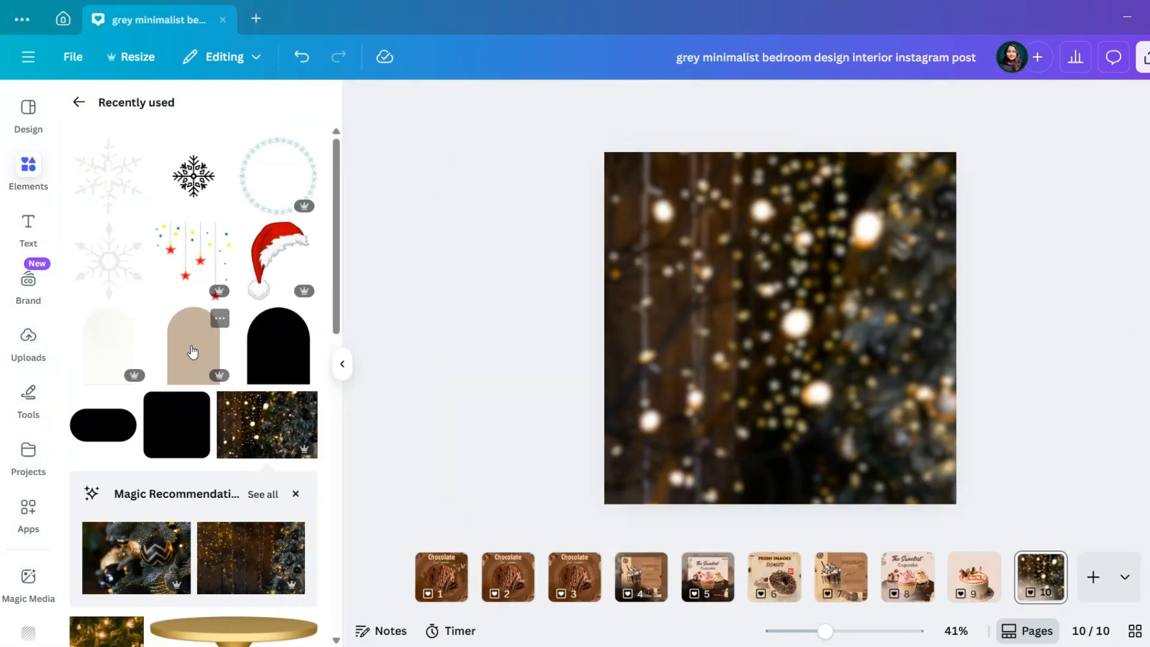
left_click(89, 349)
left_click_drag(749, 336, 773, 439)
left_click_drag(874, 433, 896, 434)
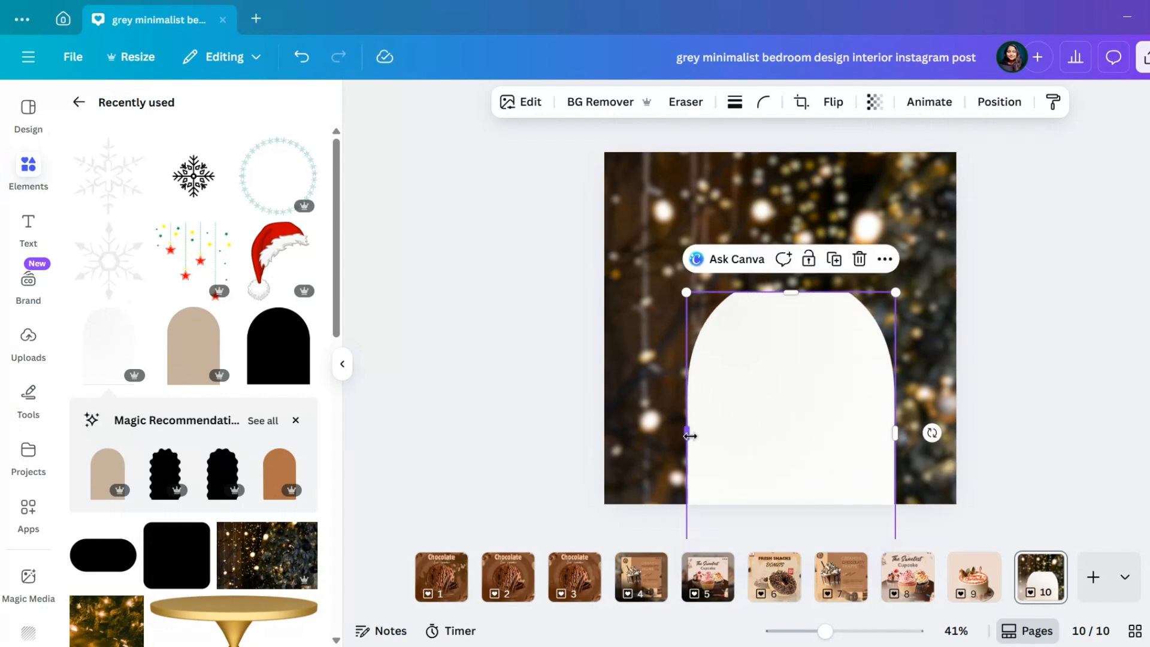
left_click_drag(690, 436, 670, 437)
left_click_drag(784, 291, 782, 259)
mouse_move(783, 338)
left_mouse_down()
mouse_move(785, 363)
mouse_move(776, 357)
left_mouse_up()
left_click_drag(892, 295, 908, 281)
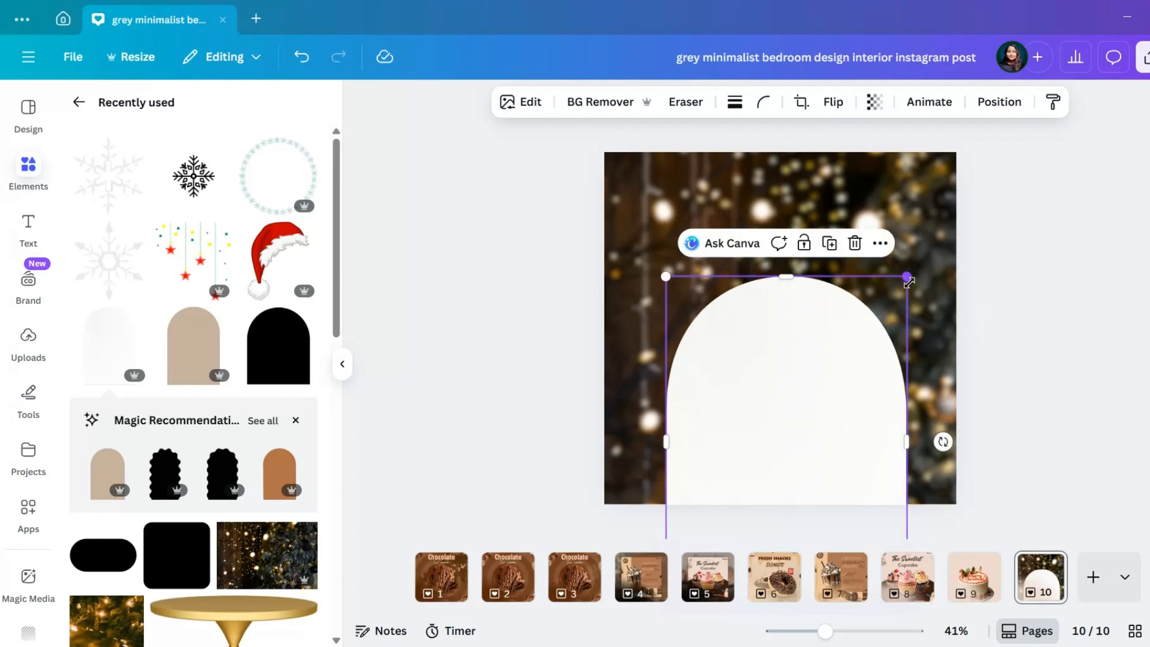
left_click_drag(806, 365, 806, 381)
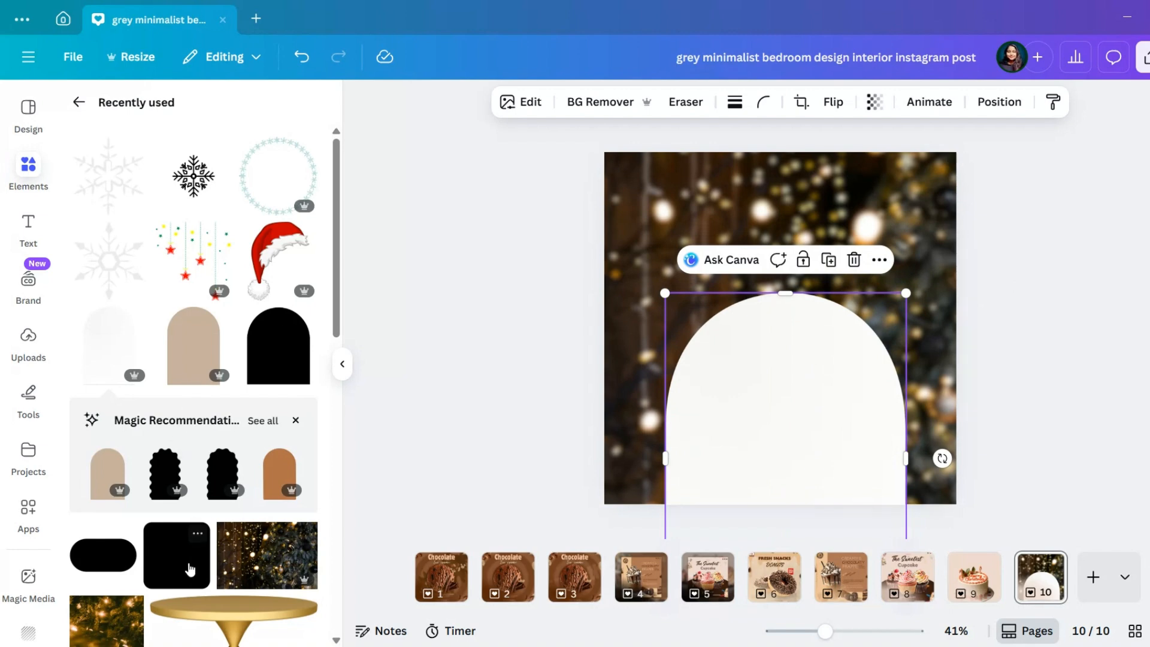
Add the rounded square shape from the recently used elements and fill it with a dark red
left_click(281, 471)
left_click(440, 102)
scroll(84, 444, "down", 1)
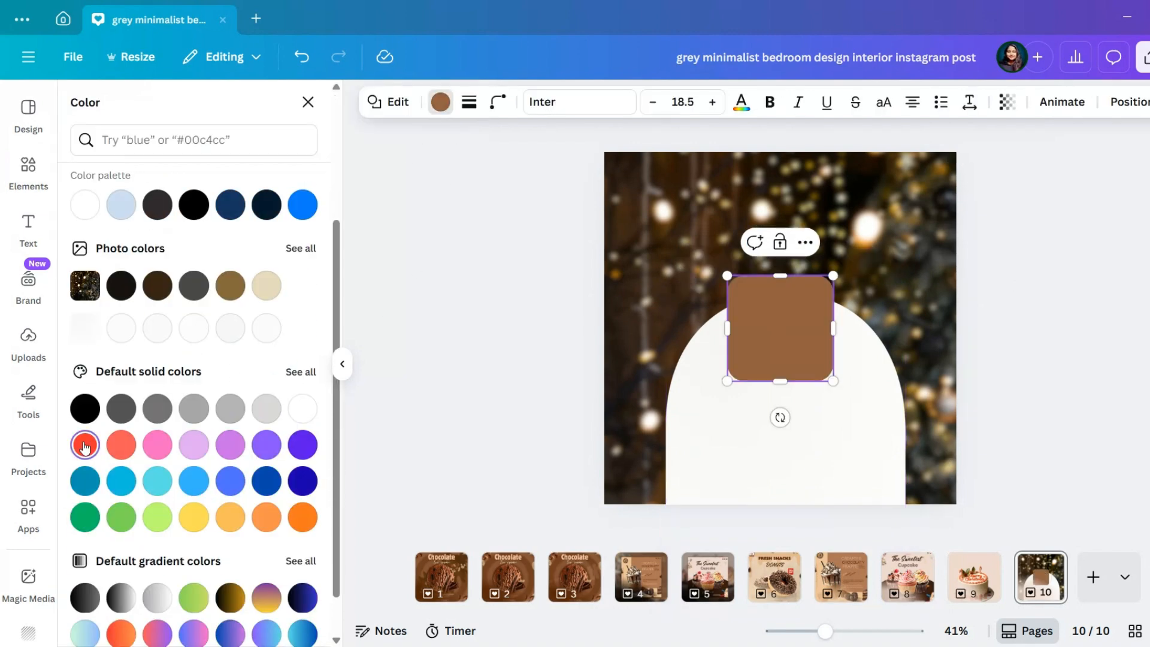
left_click(85, 444)
left_click(84, 219)
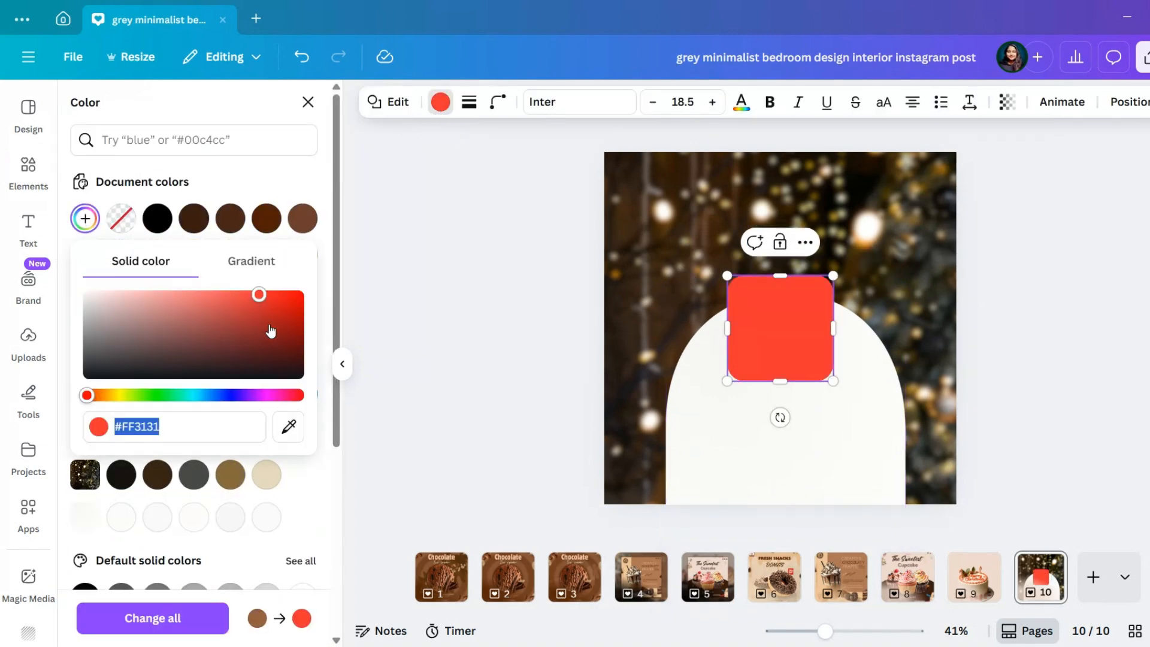
left_click(266, 324)
Set the red square's corner rounding to 0 and stretch it to cover the whole page
left_click(498, 102)
left_click_drag(429, 167, 410, 168)
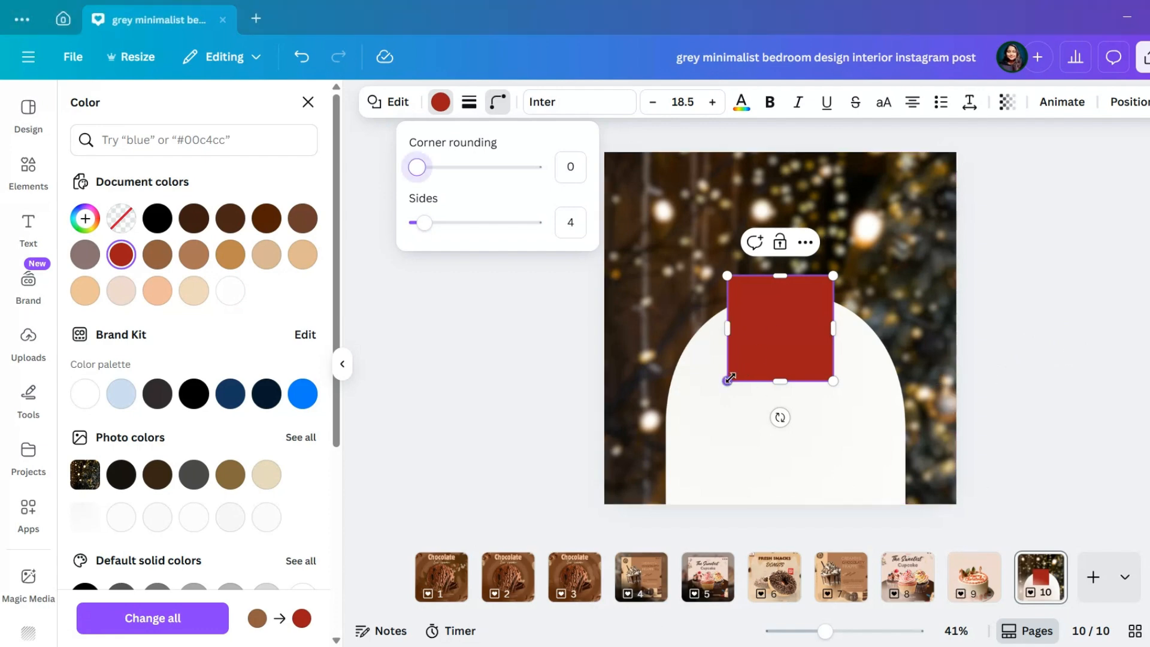
left_click_drag(729, 378, 743, 505)
left_click(695, 494)
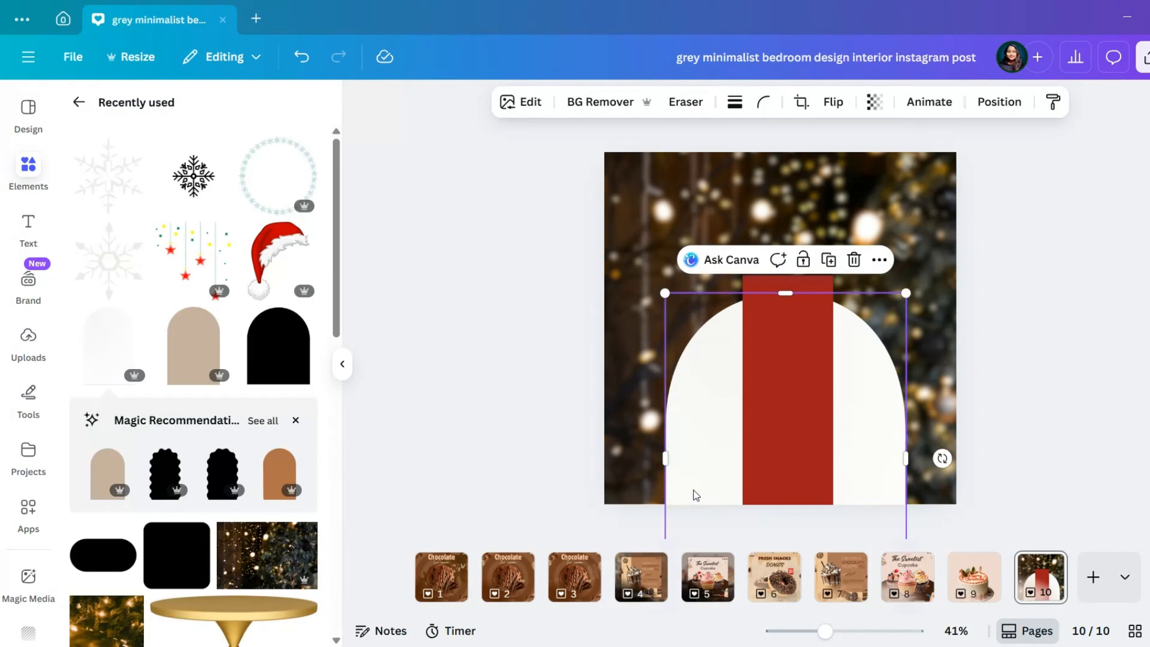
left_click(778, 418)
left_click_drag(744, 393, 605, 397)
left_click_drag(717, 275, 726, 153)
left_click_drag(833, 338, 957, 333)
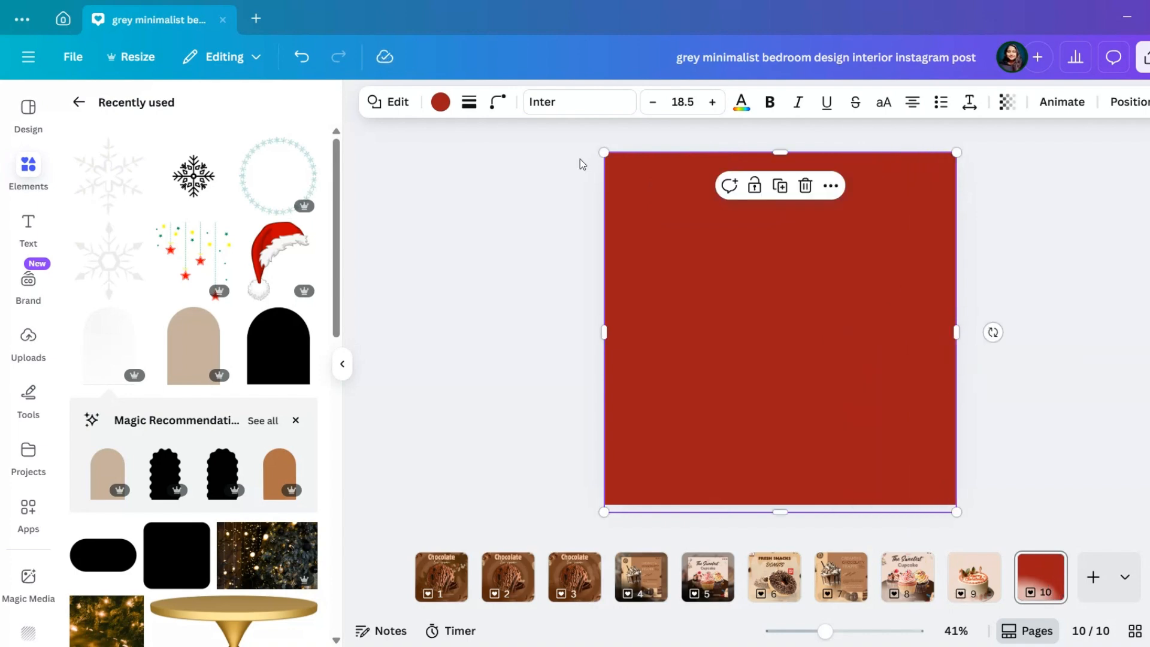
Send the red shape behind the white arch and set its transparency to 50
left_click(1109, 106)
left_click(311, 185)
left_click(1008, 102)
left_click_drag(1049, 167, 987, 171)
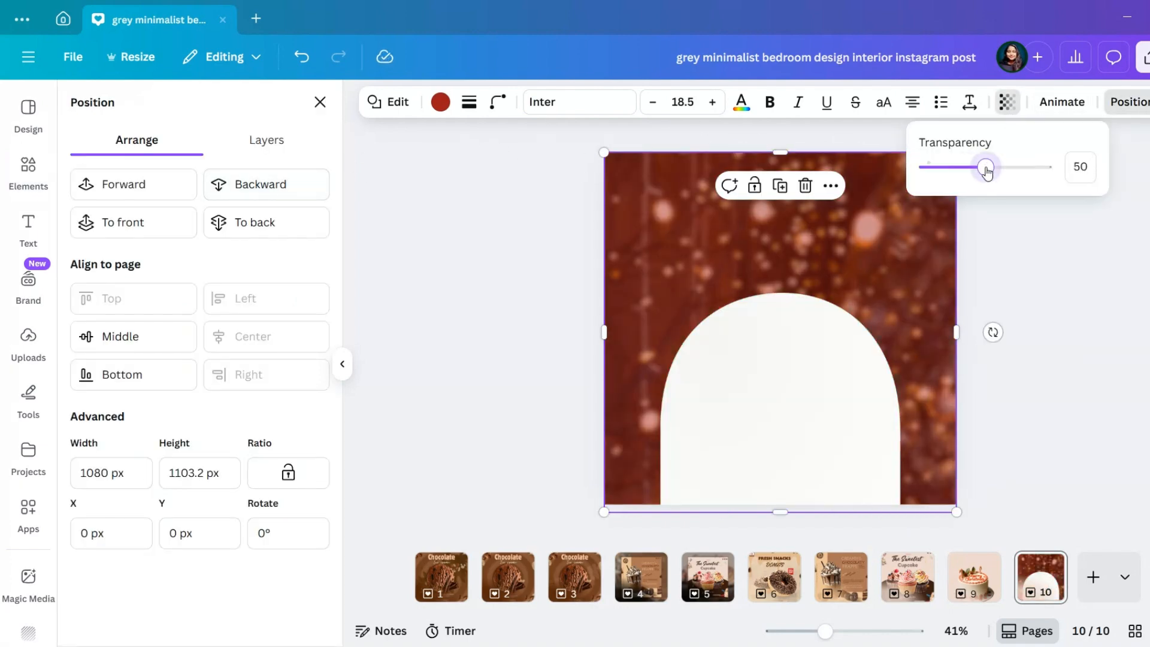
left_click(1040, 274)
left_click(320, 102)
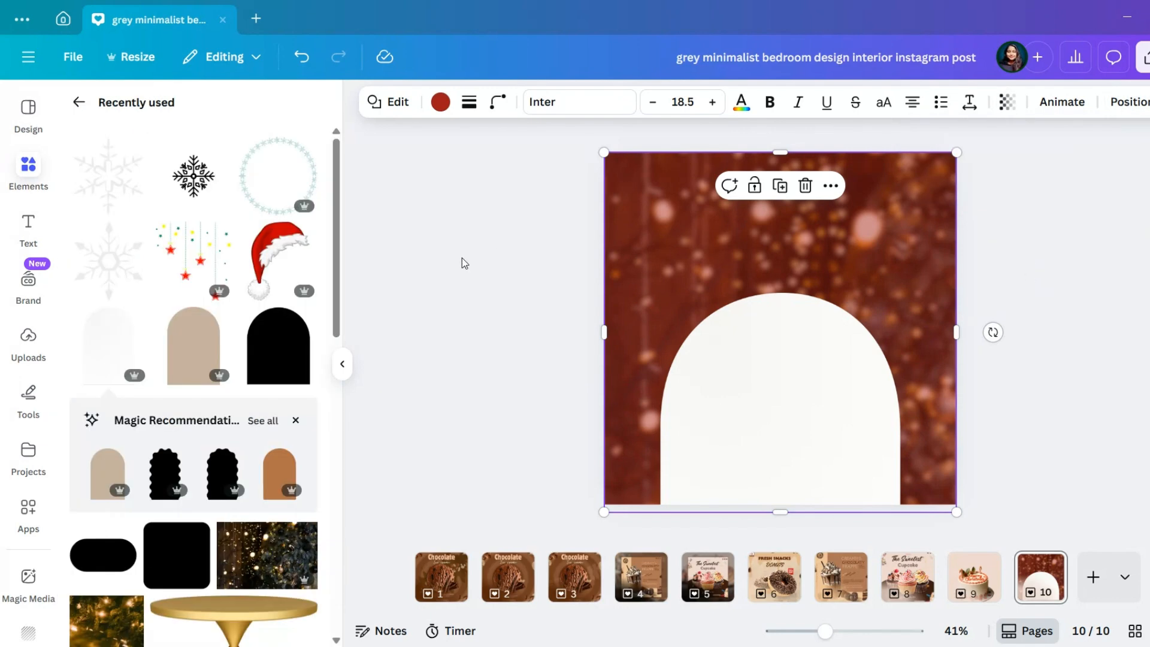
left_click(441, 330)
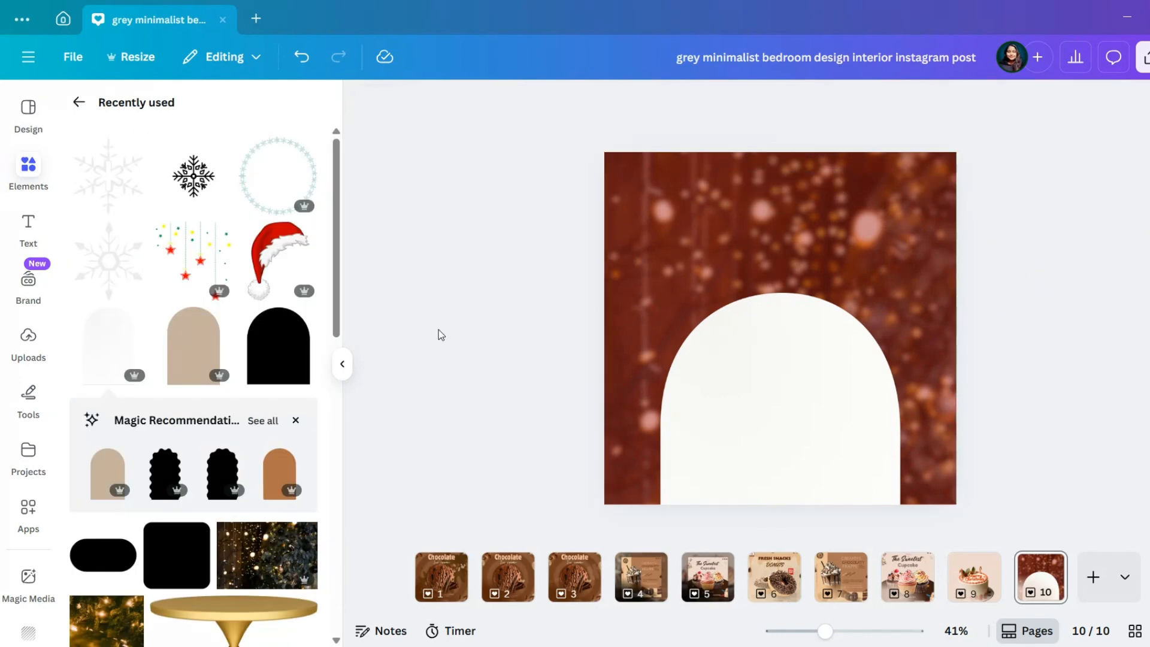
Add a heading reading "Christmas" and place it above the arch near the page's upper edge
left_click(74, 112)
left_click(36, 226)
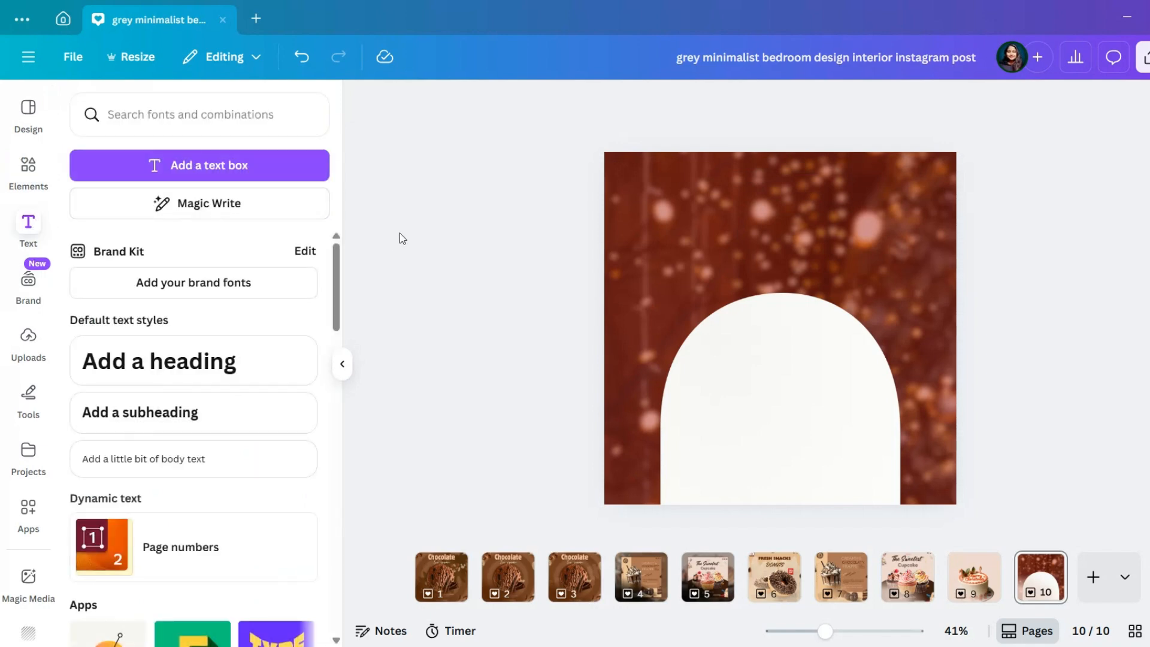
left_click(211, 375)
type("Christmas")
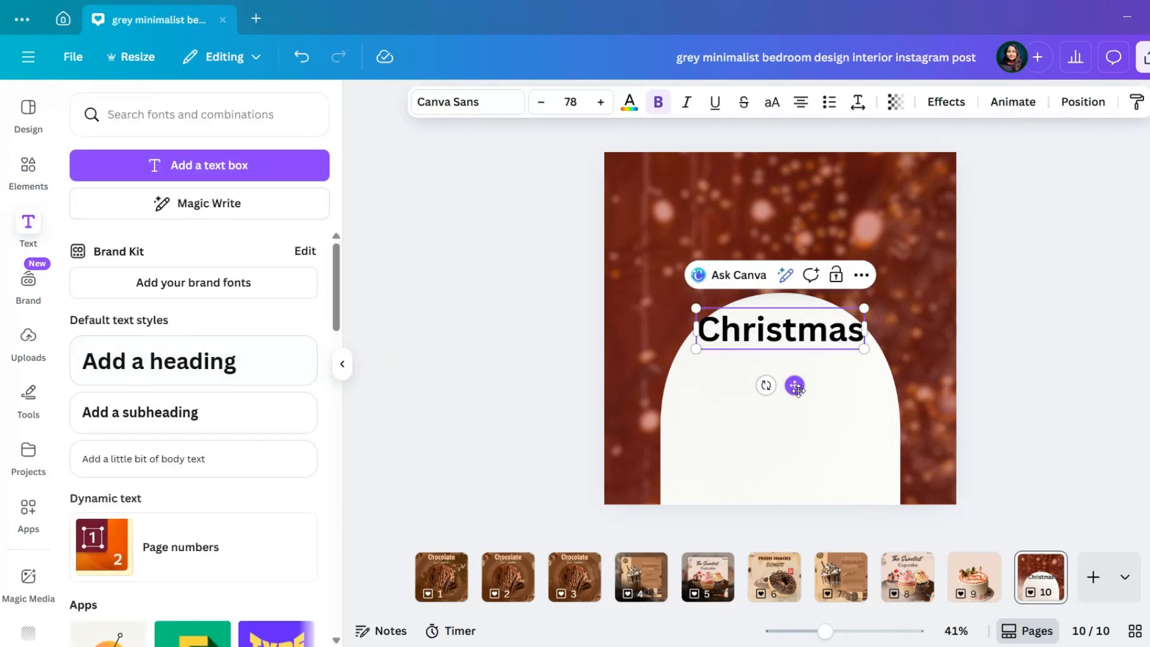
left_click_drag(796, 388, 790, 267)
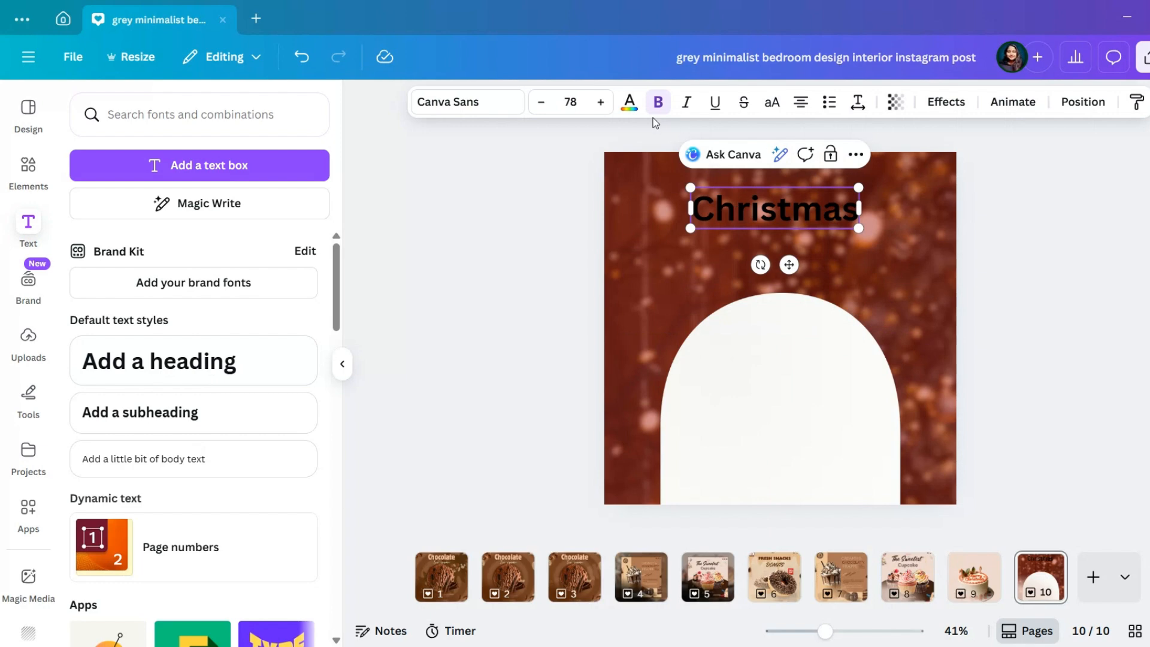
Change the "Christmas" heading's text color to white (#ffffff)
left_click(630, 101)
left_click(191, 299)
left_click(491, 276)
left_click(617, 285)
left_click(723, 214)
left_click(630, 102)
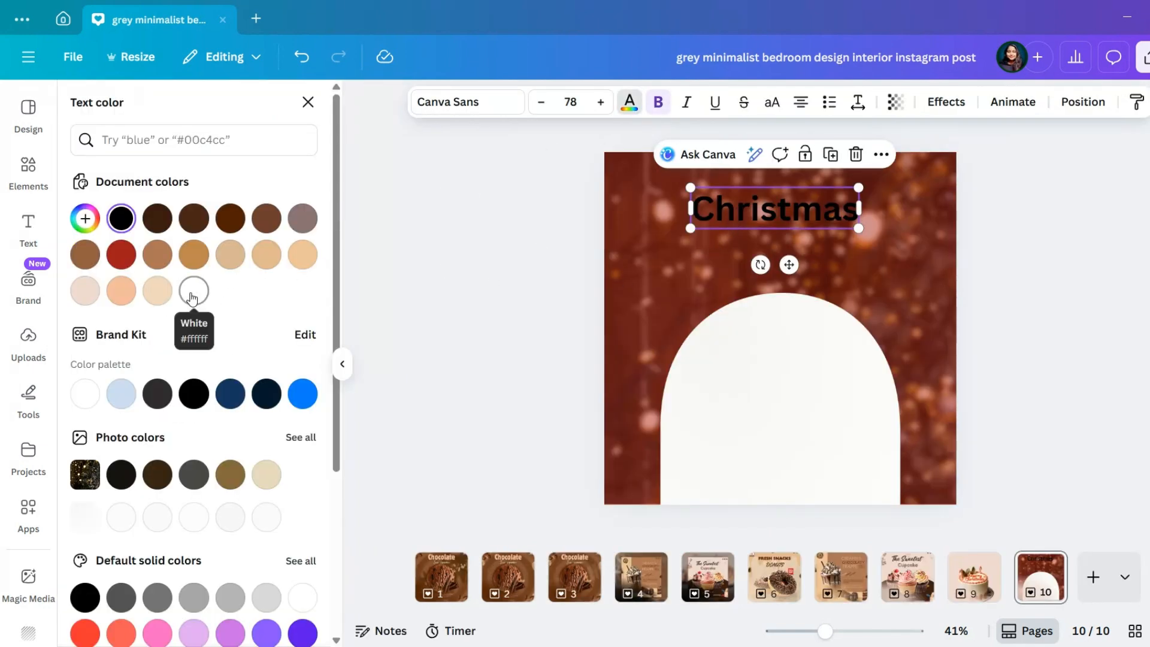
left_click(193, 291)
Enlarge the "Christmas" heading to a font size of about 97.6 and move it slightly up, centred on the page
left_click_drag(858, 229, 884, 235)
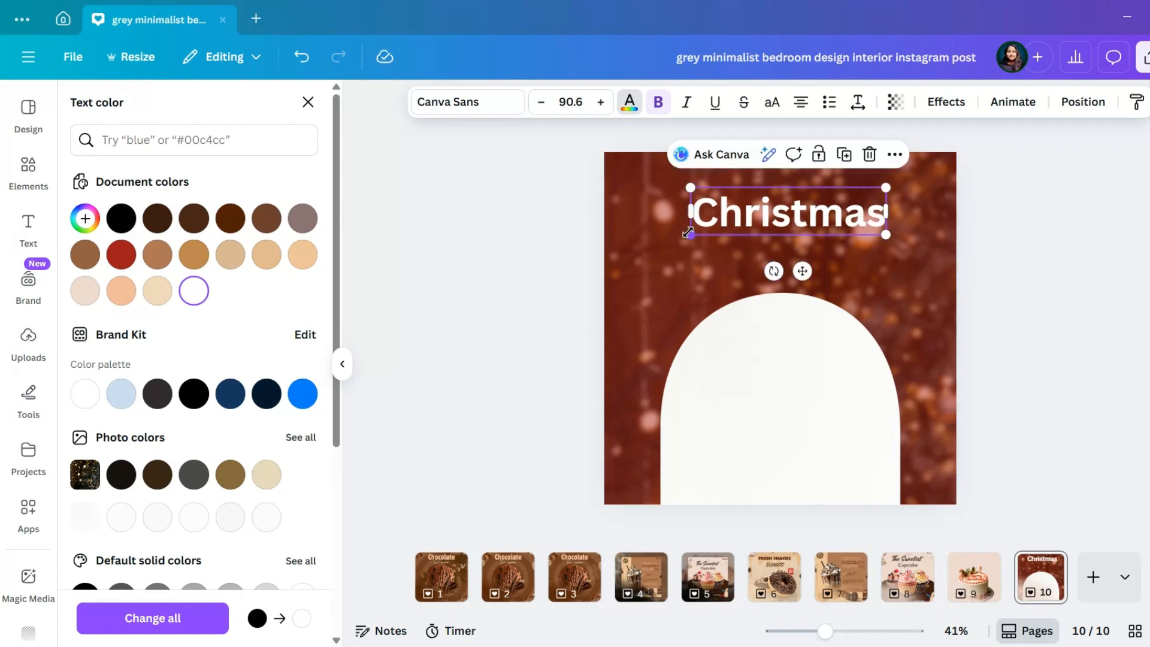
left_click_drag(691, 234, 675, 237)
left_click_drag(751, 214, 750, 199)
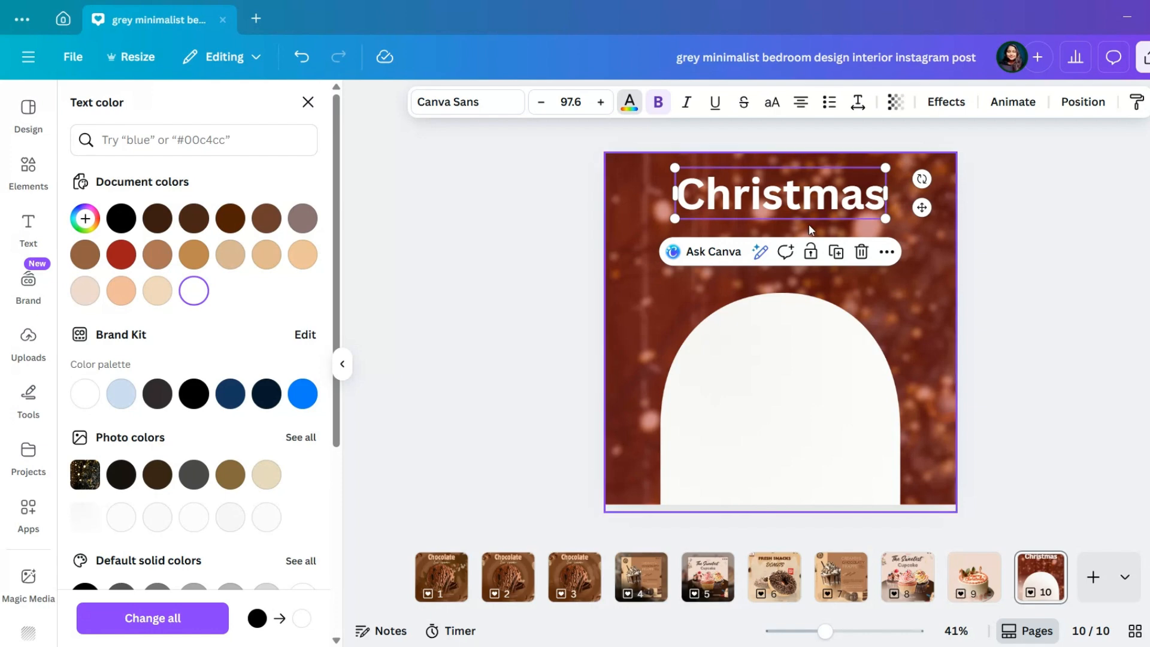
left_click(835, 209)
left_click(968, 237)
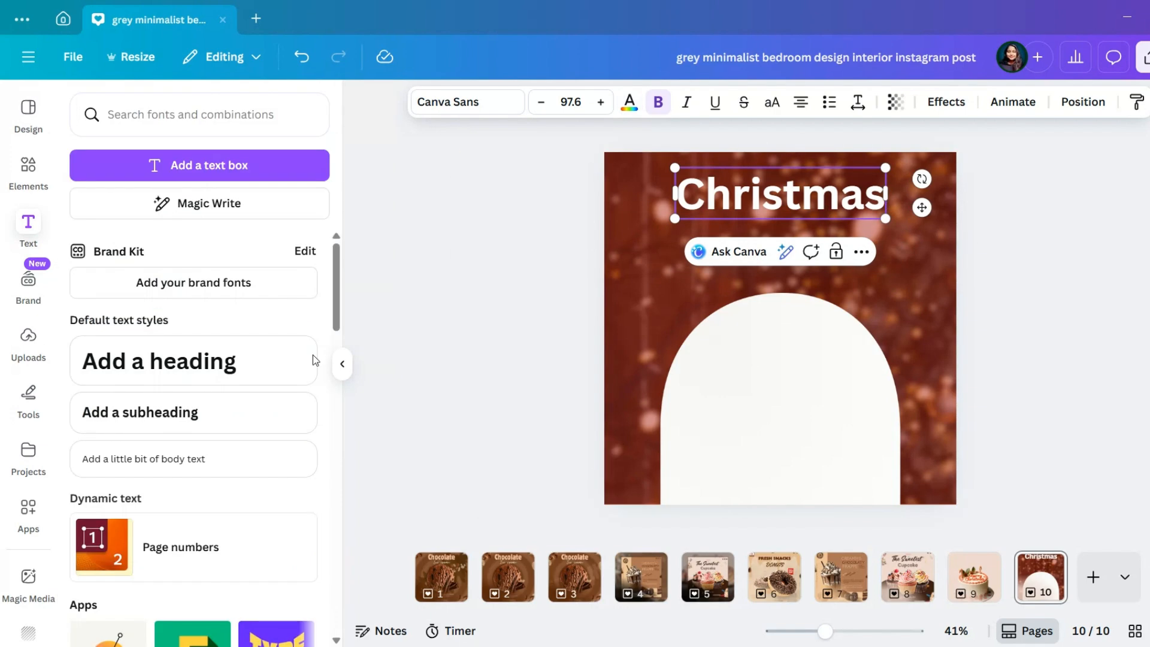
Add a subheading reading "SPECIAL" in capitals beneath the "Christmas" heading
left_click(241, 415)
type("special")
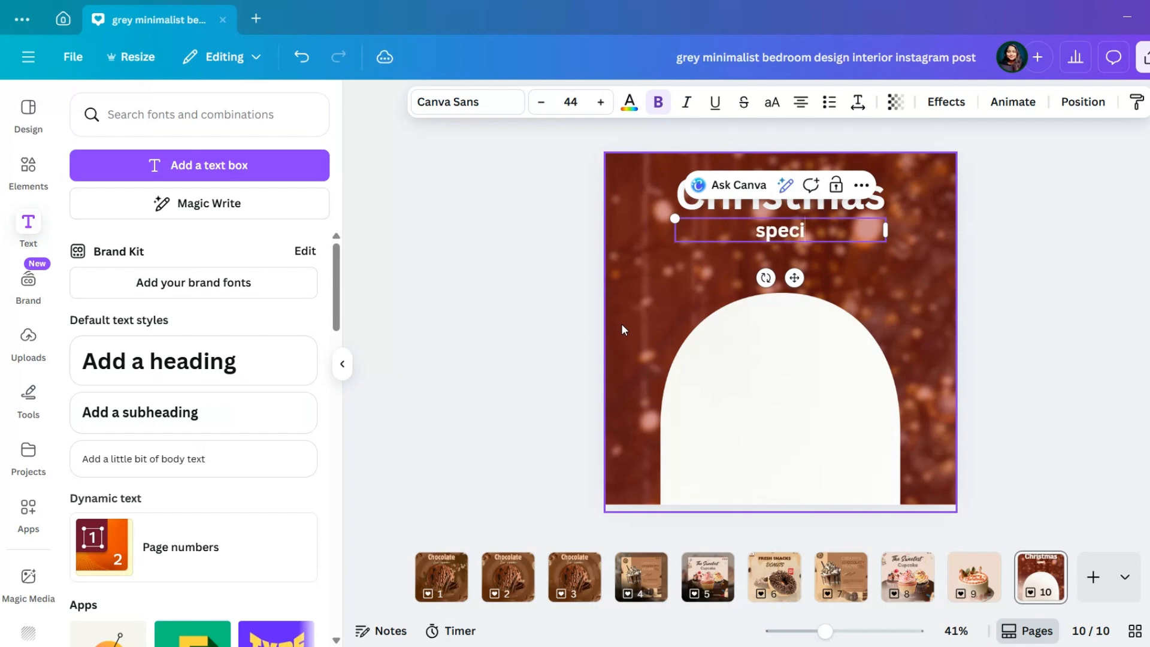
key("BackSpace")
key("BackSpace")
key("BackSpace")
key("BackSpace")
key("BackSpace")
key("BackSpace")
key("BackSpace")
type("SPECIAL")
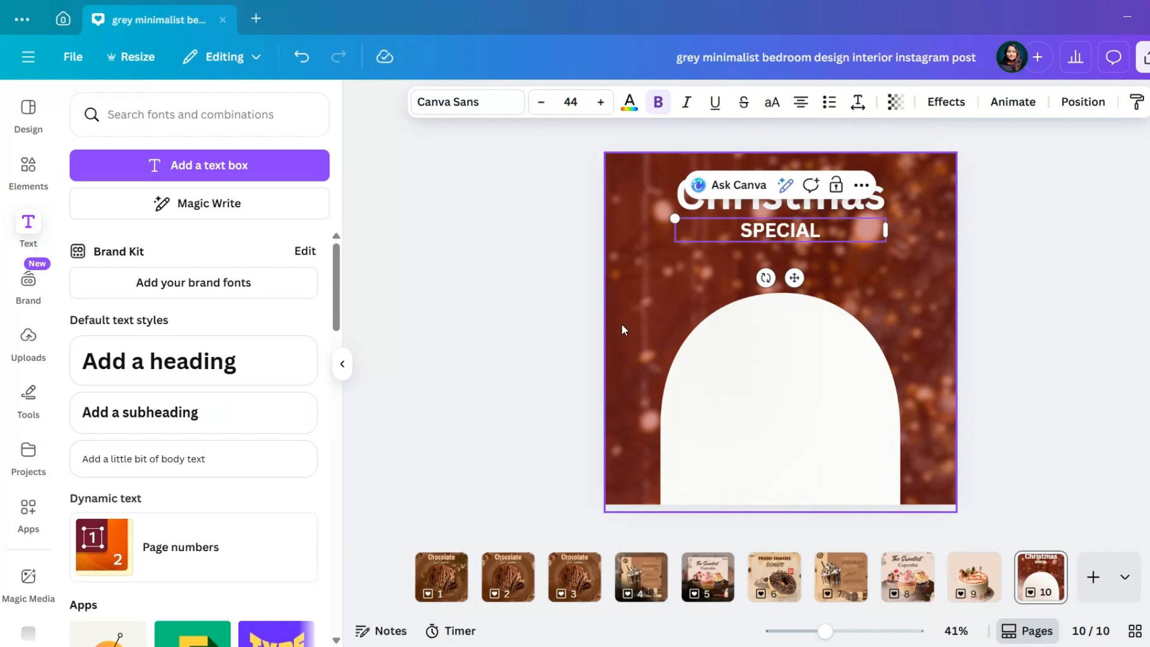
Widen the letter spacing of the "SPECIAL" subheading and set it in non-bold Open Sans
left_click(857, 102)
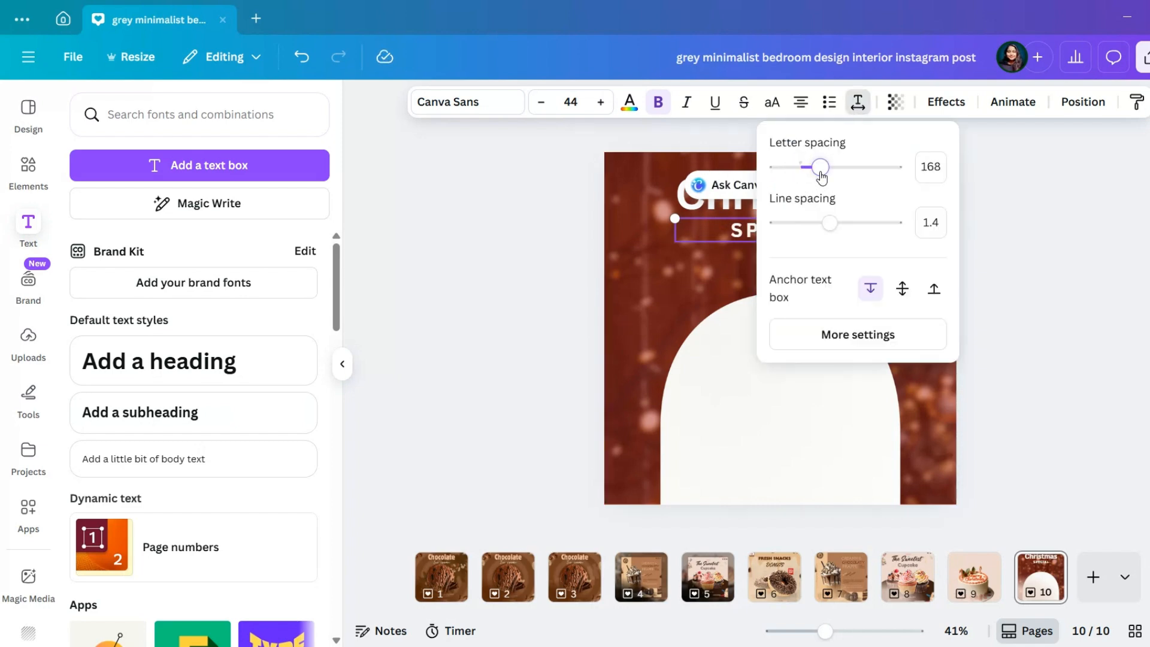
left_click(469, 103)
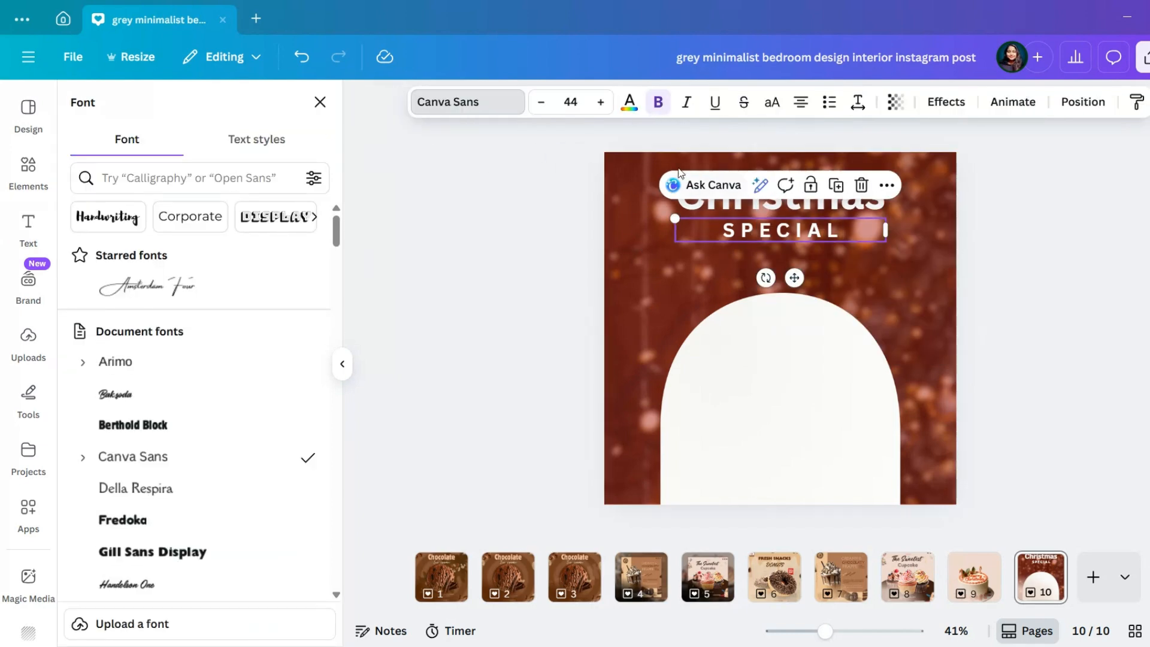
left_click(658, 103)
scroll(207, 463, "down", 15)
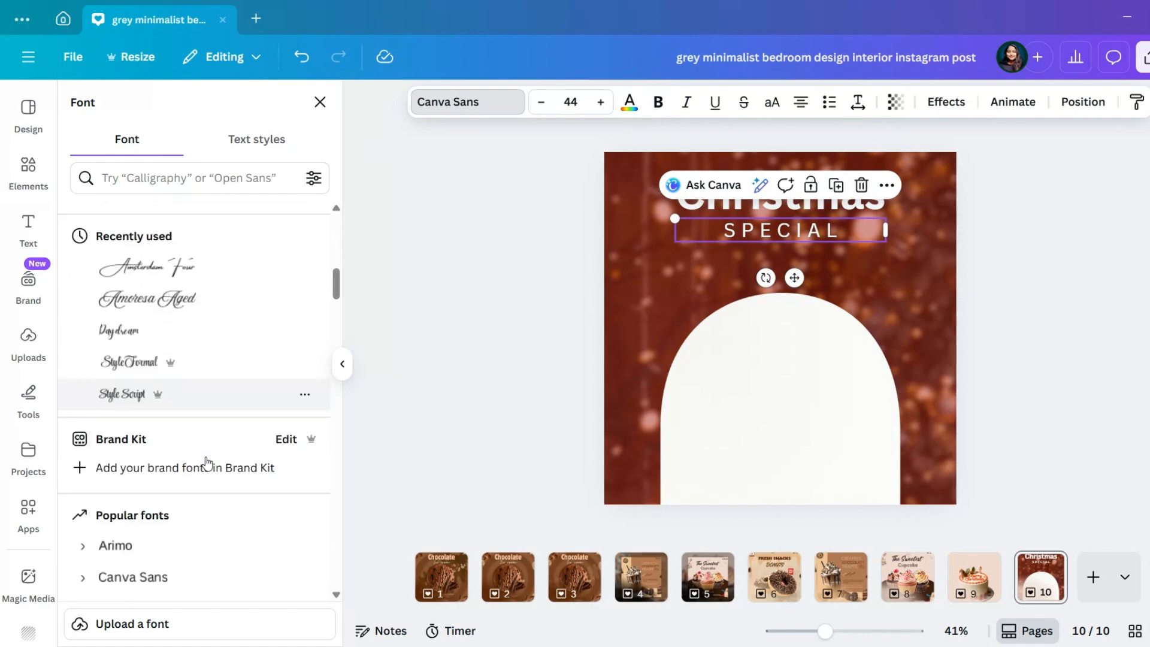
left_click(209, 391)
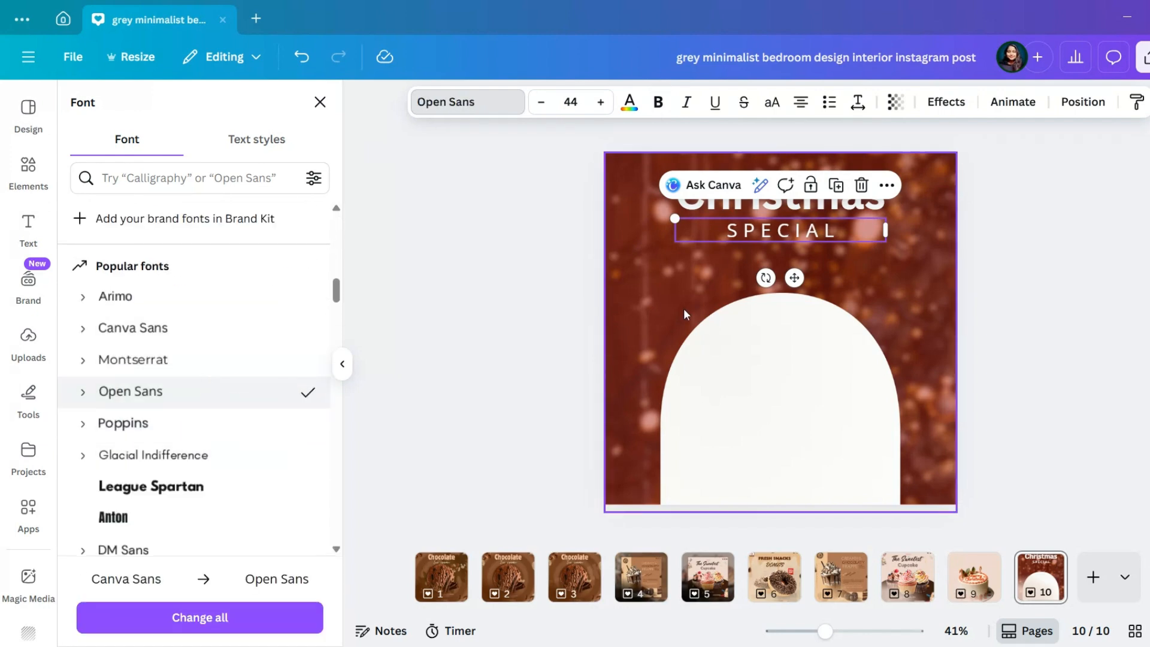
Shrink the "SPECIAL" subheading to a font size of about 34.9 and place it under the right end of the heading
left_click_drag(794, 278, 850, 269)
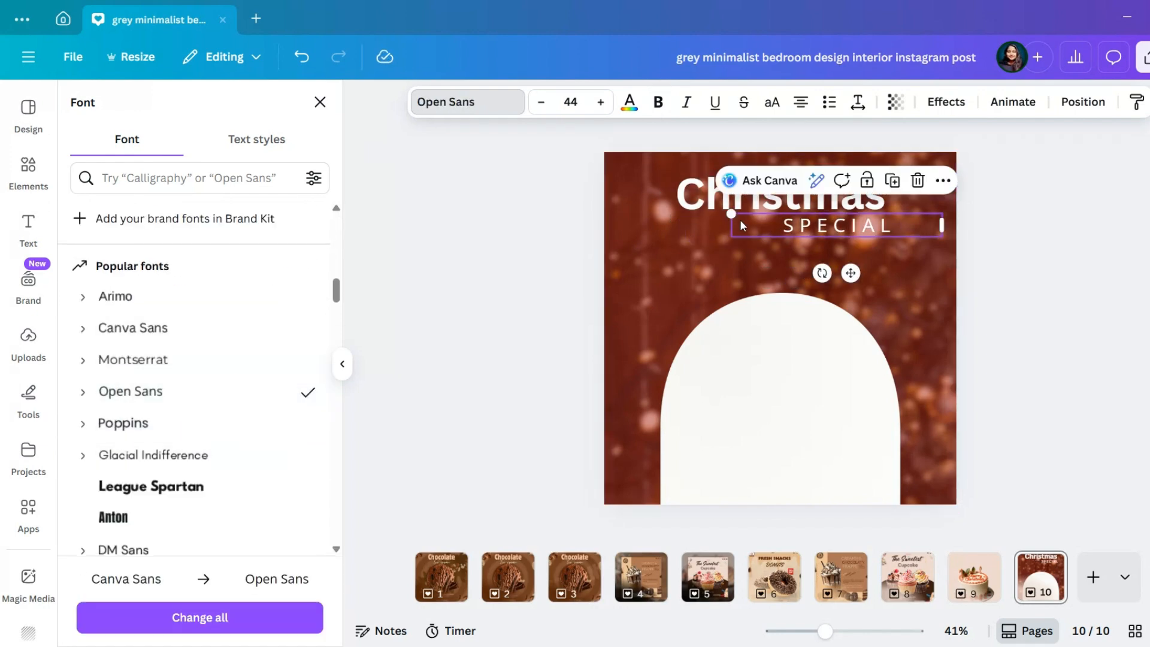
left_click_drag(729, 212, 777, 217)
left_click_drag(873, 273, 860, 279)
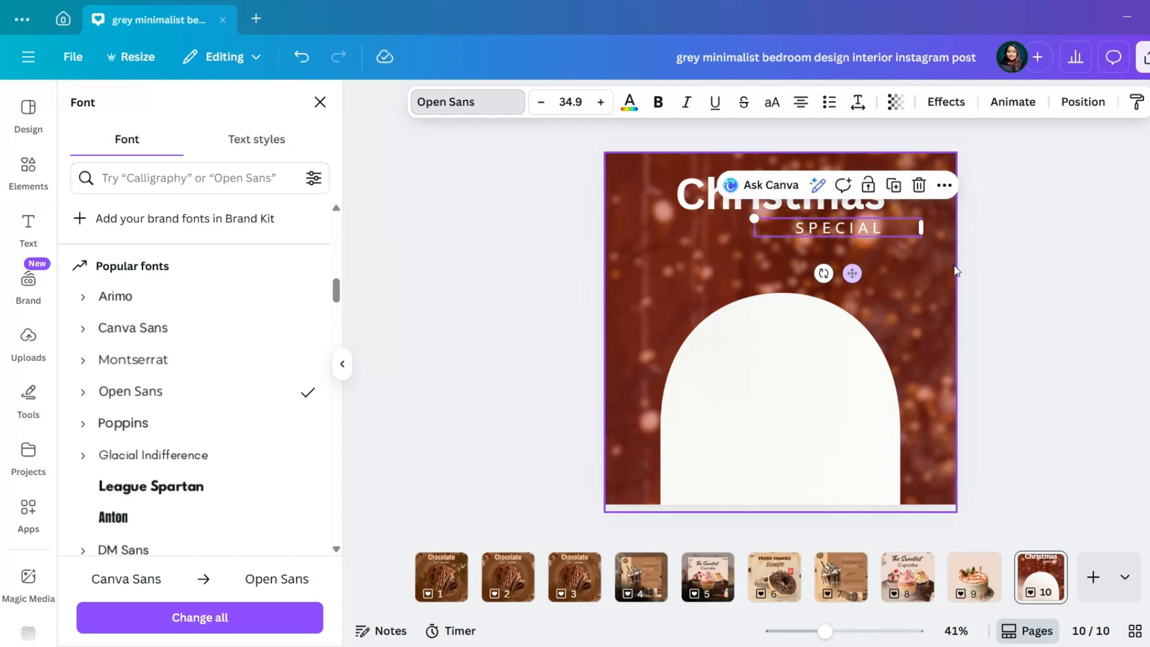
left_click(1010, 275)
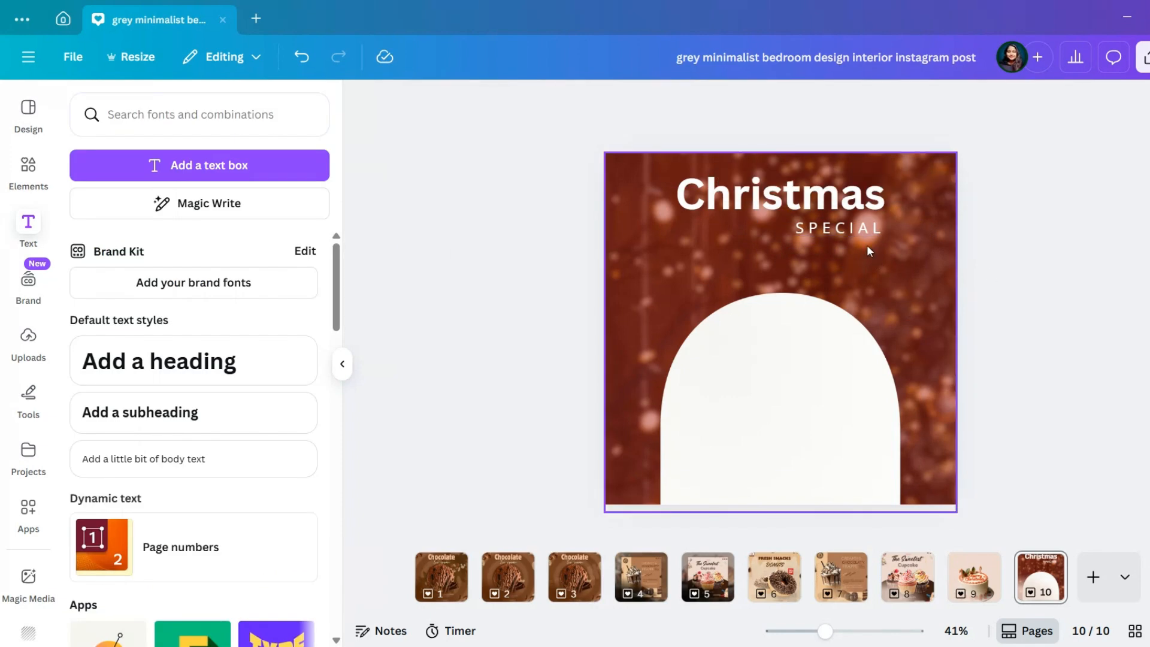
Replace the small "SPECIAL" subheading text with "Christmas"
left_click(847, 230)
left_click(687, 214)
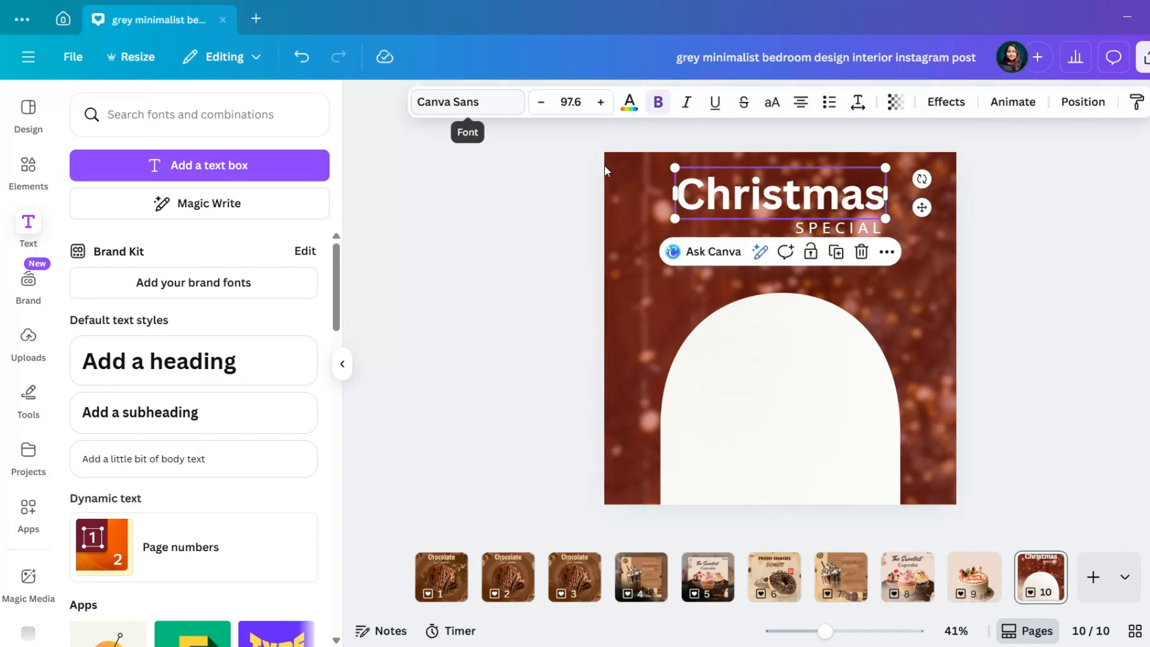
double_click(899, 230)
type("cH")
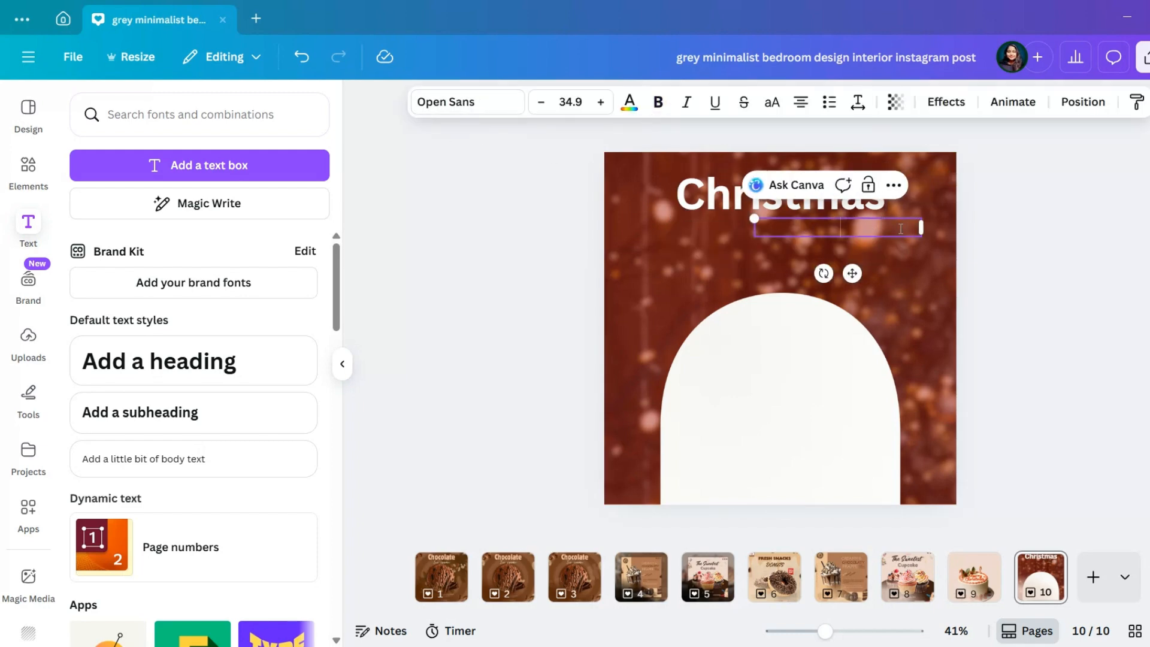
type("Christmas")
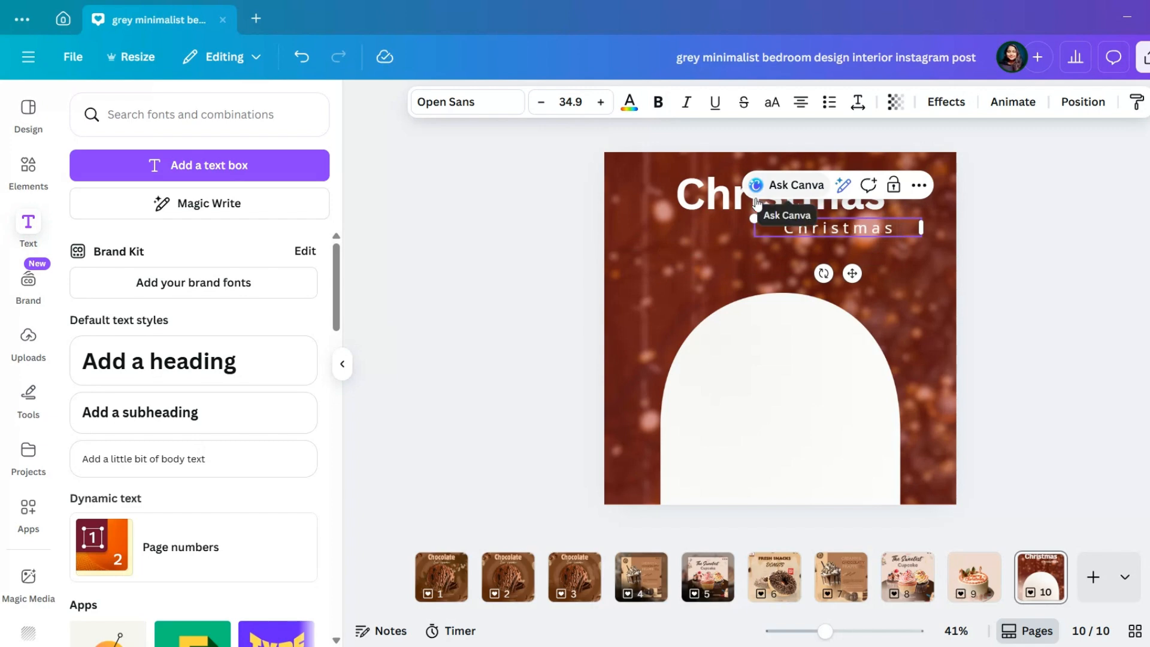
Replace the large "Christmas" heading text with "Special"
left_click(878, 207)
left_click(879, 208)
key("ctrl+a")
key("BackSpace")
type("Special")
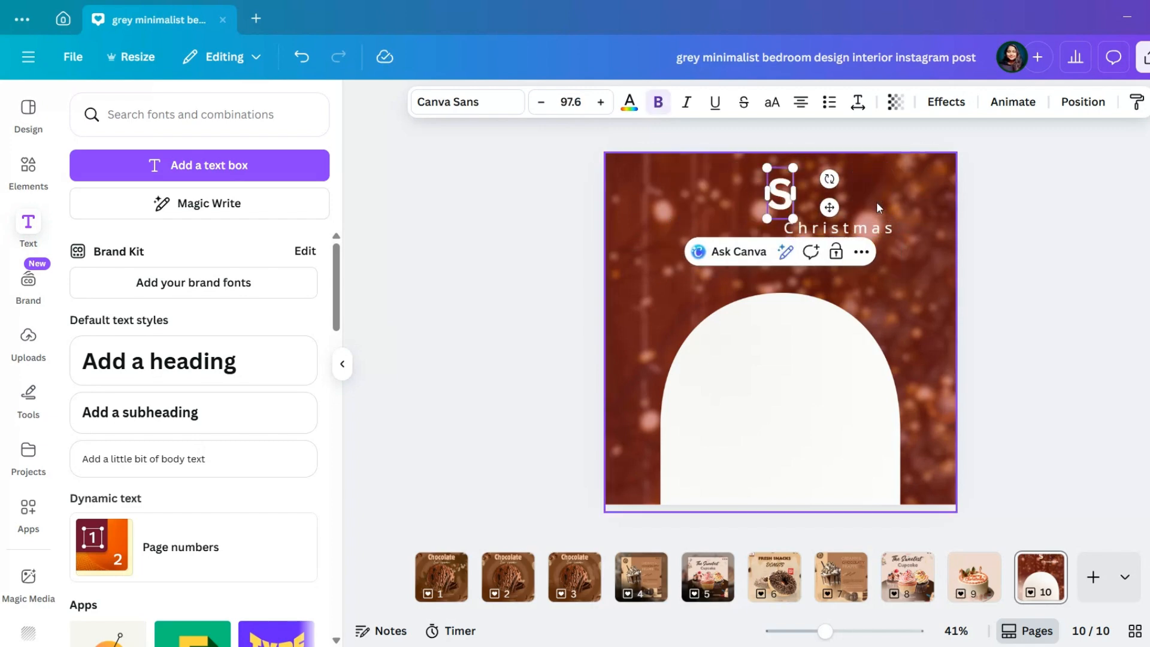
Add a body text box containing the "May your Christmas be filled with sweetness, joy..." paragraph and shrink it to about font size 12.3
left_click(882, 227)
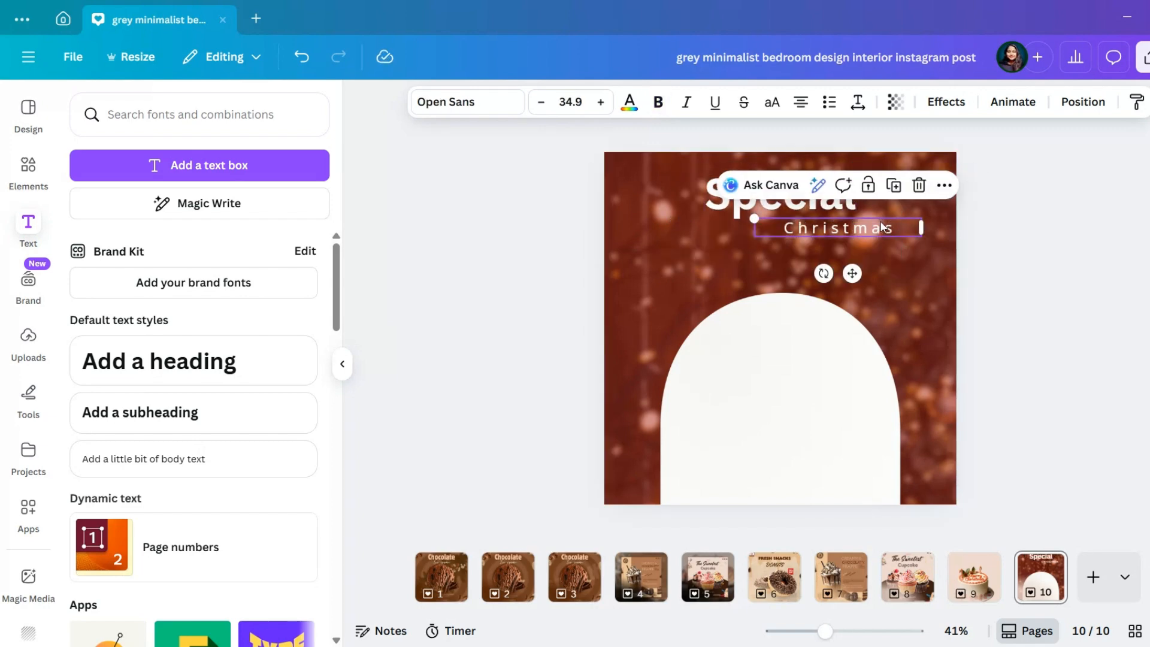
left_click(241, 466)
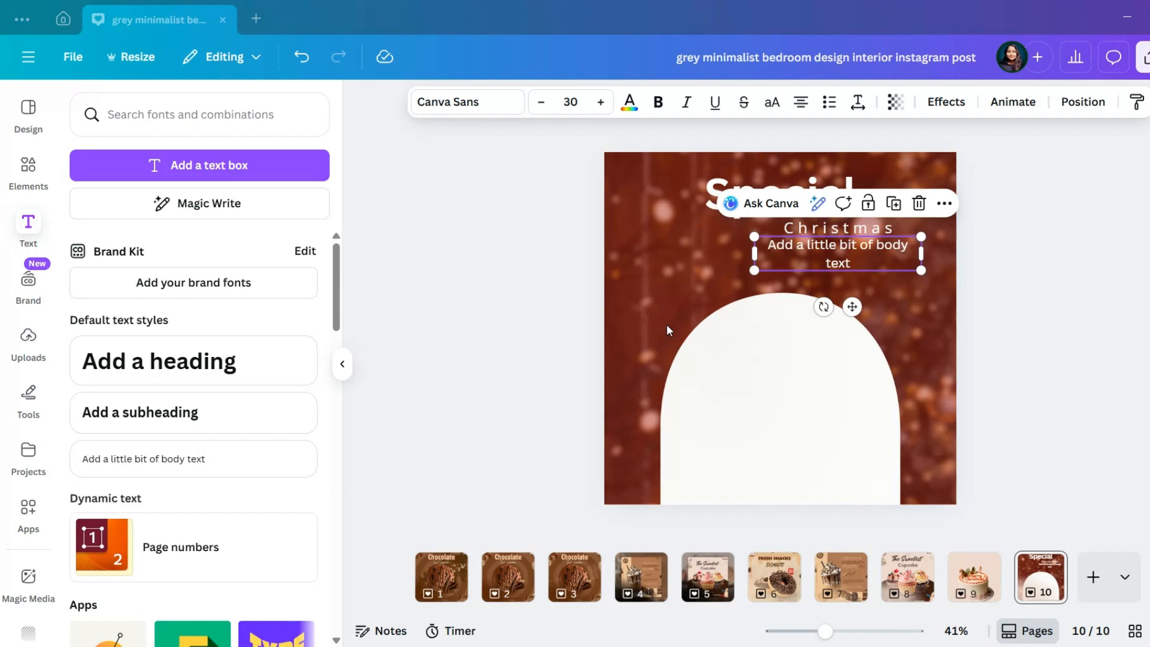
double_click(901, 265)
key("BackSpace")
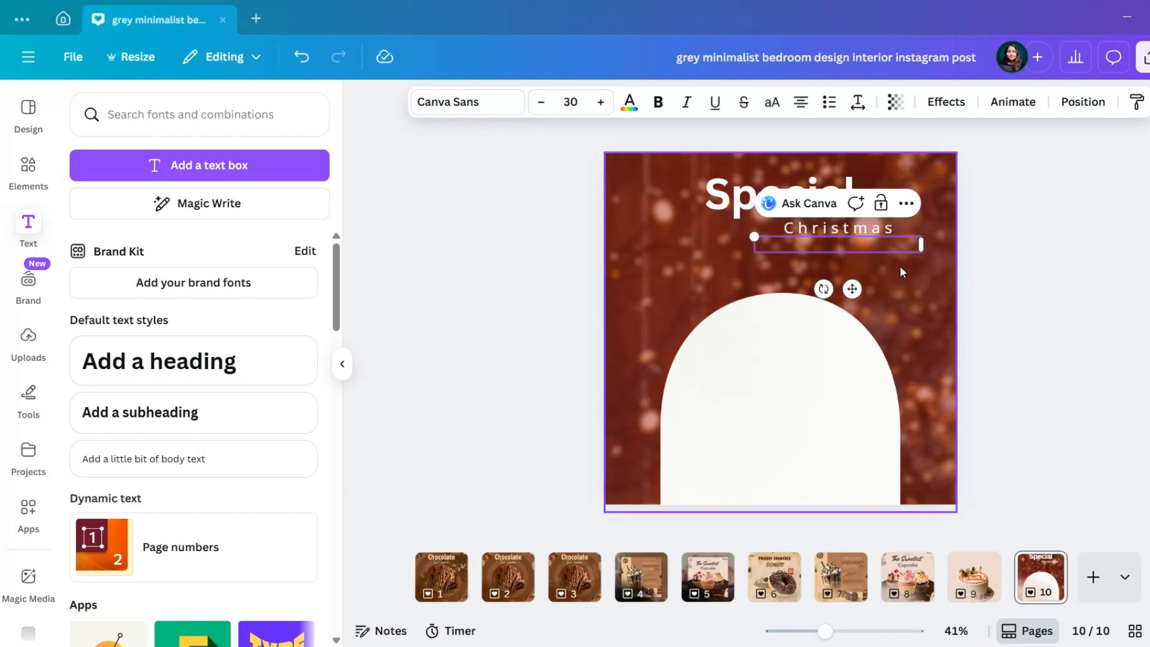
key("ctrl+v")
left_click_drag(925, 399, 999, 259)
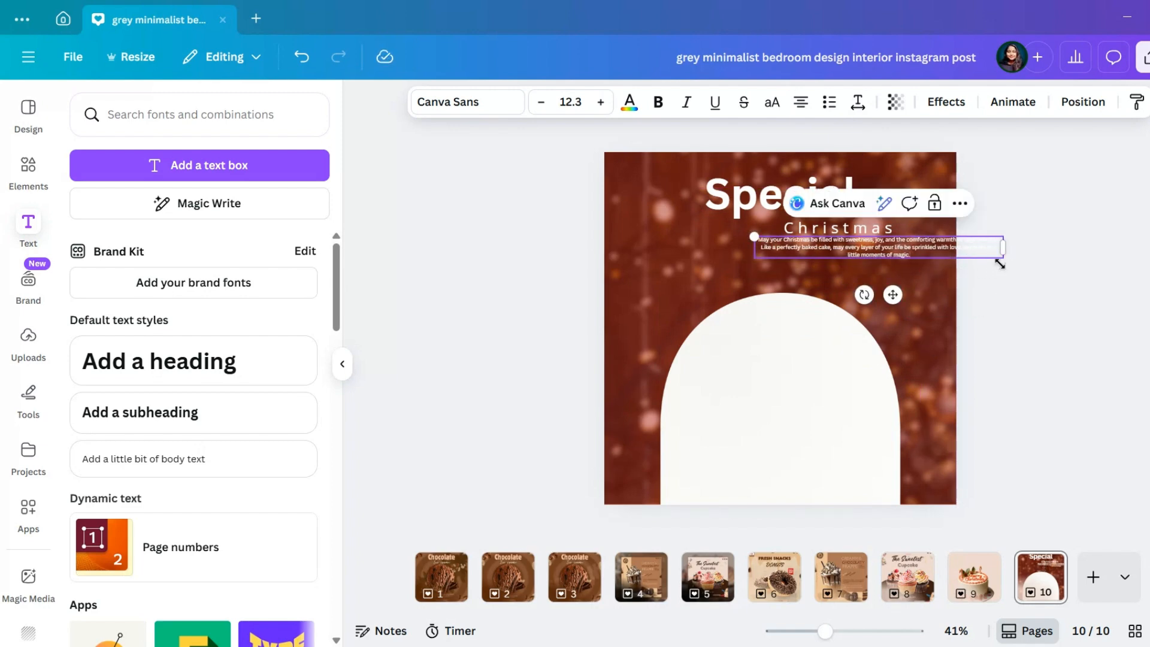
Place the greeting paragraph between the subheading and the arch, justify it and narrow its text box
left_click_drag(893, 295, 797, 323)
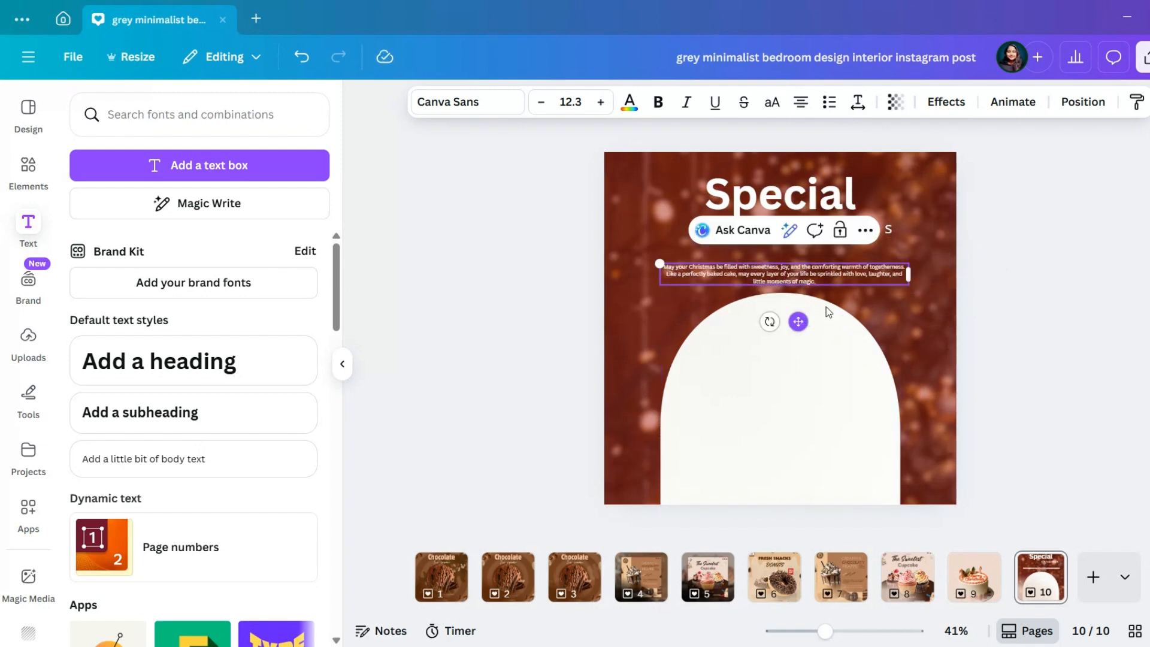
left_click(801, 110)
left_click_drag(911, 281, 881, 287)
left_click_drag(782, 321, 800, 322)
Set the greeting paragraph in Open Sans and widen its letter spacing slightly
left_click(497, 102)
left_click(188, 392)
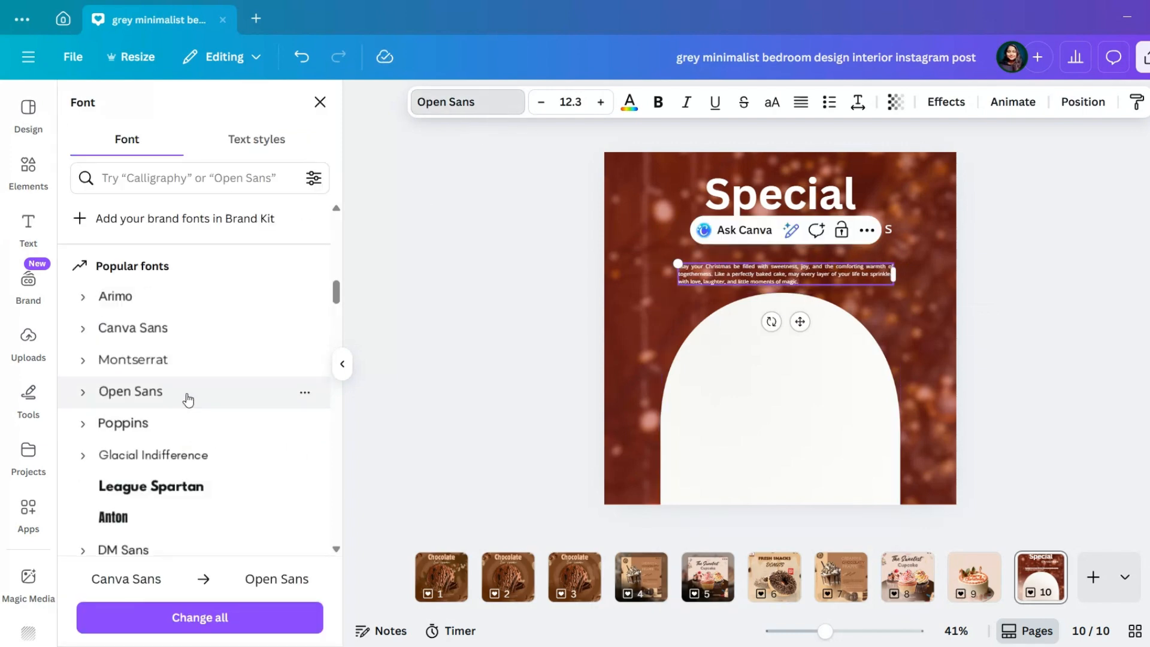
scroll(749, 387, "up", 5)
left_click(856, 103)
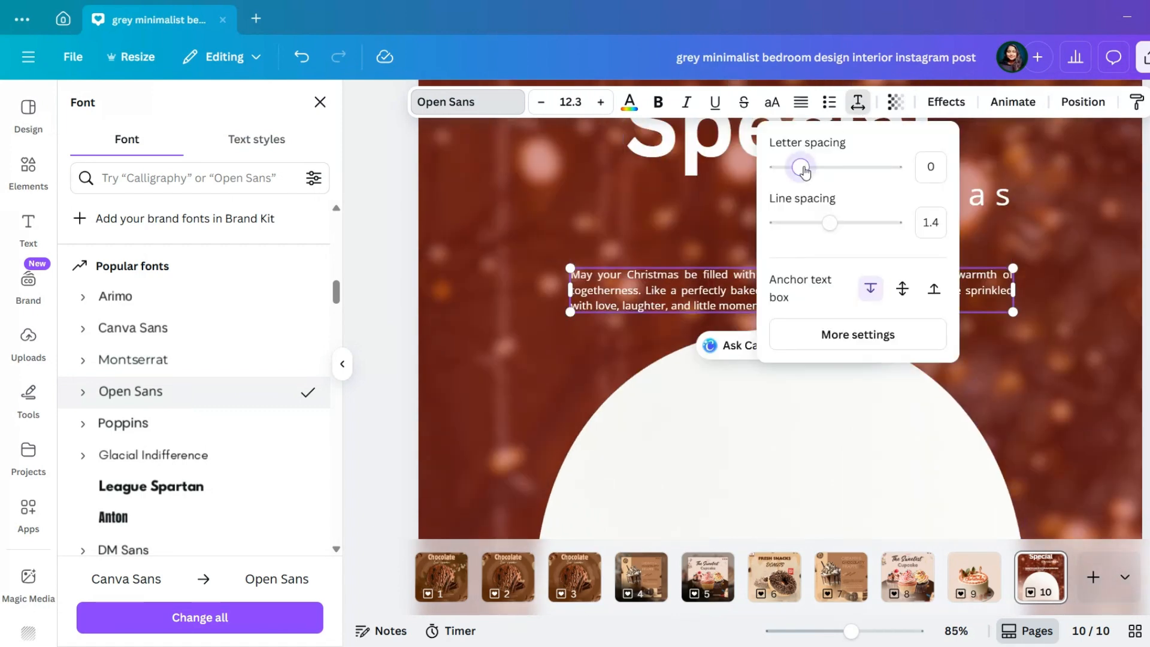
left_click_drag(804, 172, 811, 172)
left_click(1073, 295)
scroll(1075, 296, "down", 5, "ctrl")
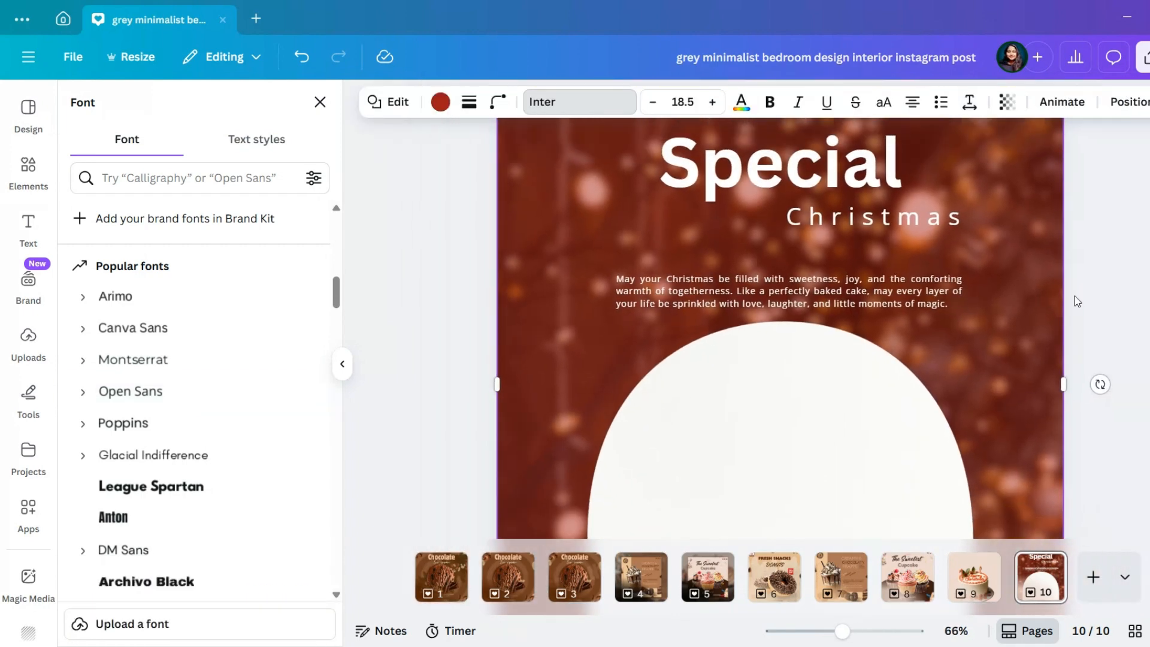
Move the greeting paragraph, the "Special" heading and the "Christmas" subheading up towards the page's upper edge
scroll(1074, 296, "down", 1, "ctrl")
left_click_drag(791, 291, 784, 292)
left_click(779, 291)
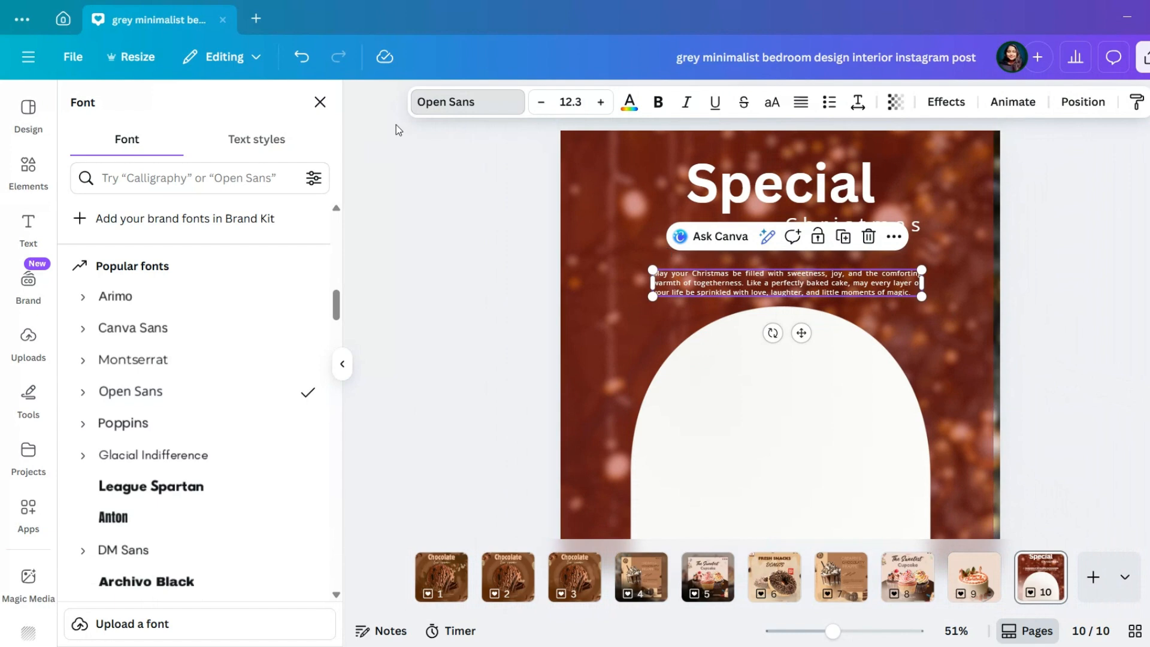
left_click_drag(800, 331, 799, 311)
left_click_drag(863, 185, 864, 165)
left_click_drag(915, 226, 891, 202)
mouse_move(896, 256)
left_mouse_down()
mouse_move(896, 227)
mouse_move(894, 288)
mouse_move(890, 254)
left_mouse_up()
Centre the white arch horizontally on the page and lower it to leave space below the paragraph
left_click(818, 397)
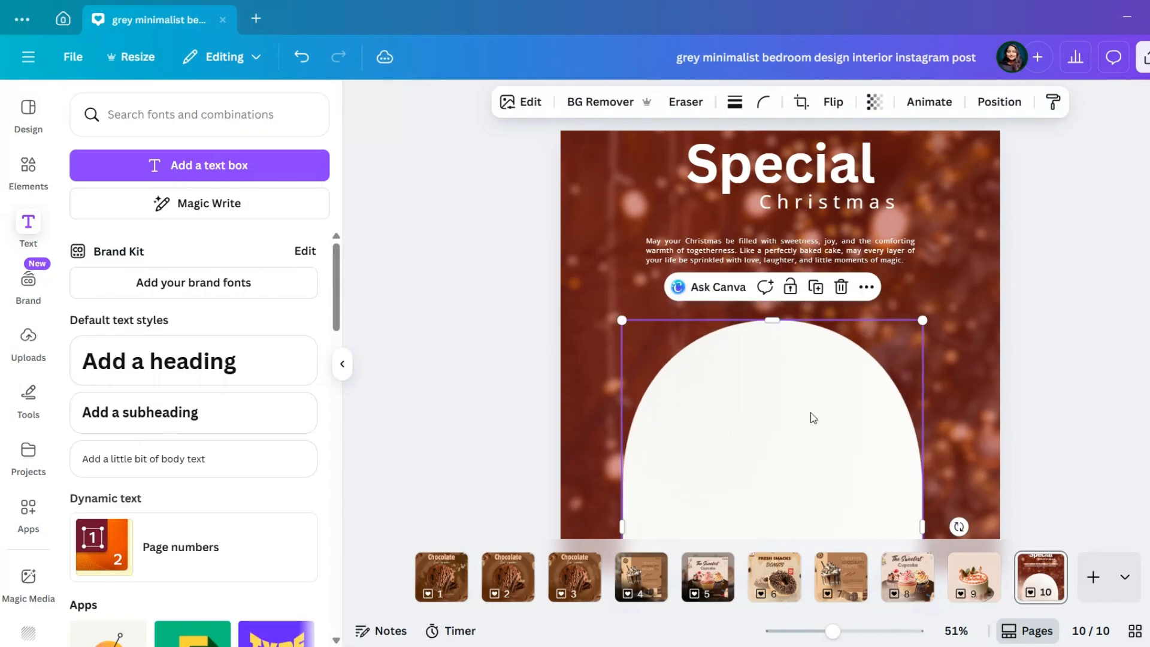
scroll(812, 417, "down", 2)
scroll(813, 417, "down", 1)
left_click_drag(700, 437, 712, 438)
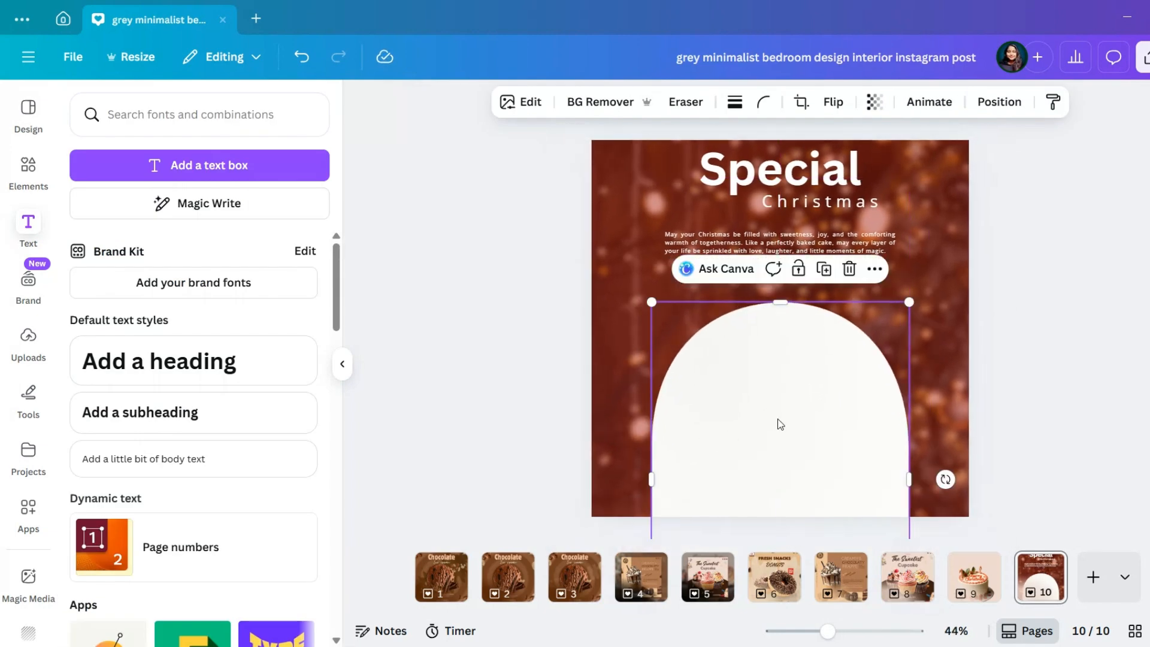
left_click_drag(811, 400, 811, 413)
Move the "Christmas" subheading and the "Special" heading down slightly, closer to the paragraph
left_click(1058, 349)
left_click_drag(882, 209, 881, 221)
left_click_drag(814, 167, 814, 180)
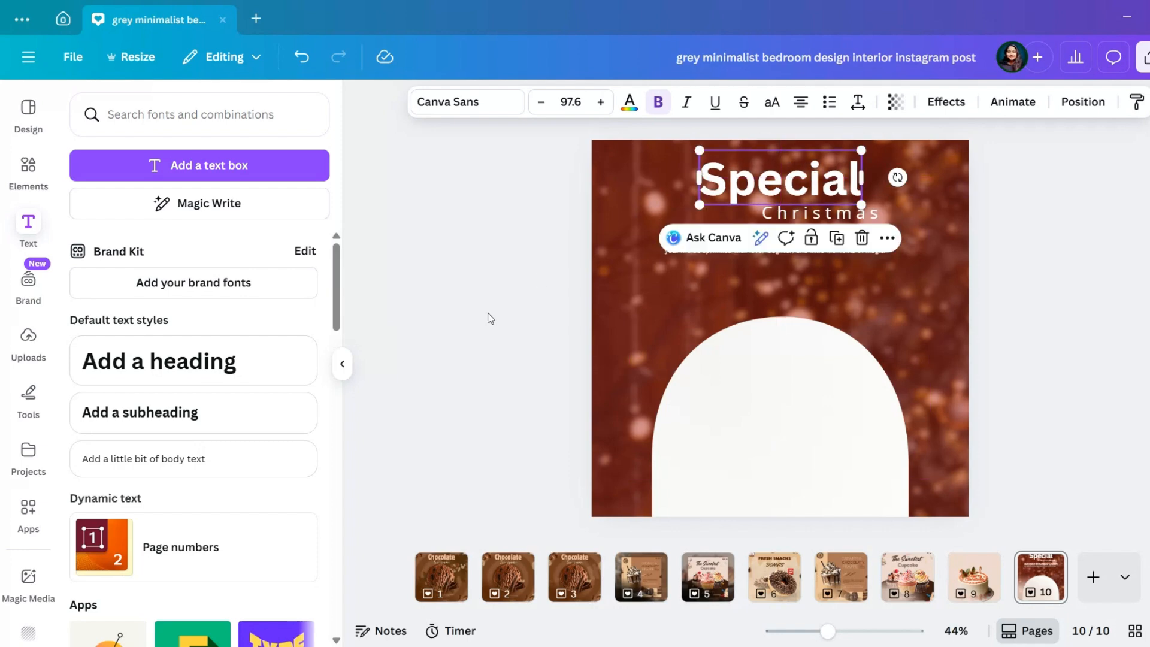
Insert the red velvet berry cake photo on the dark background from the recently used elements and remove its background
left_click(28, 171)
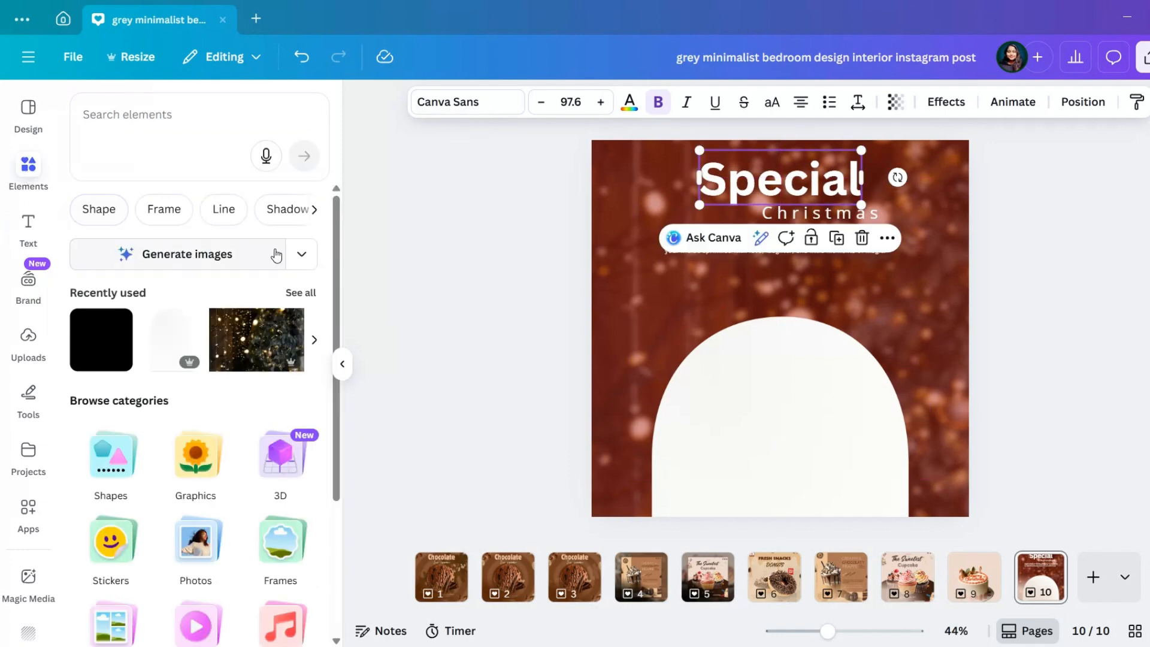
left_click(298, 294)
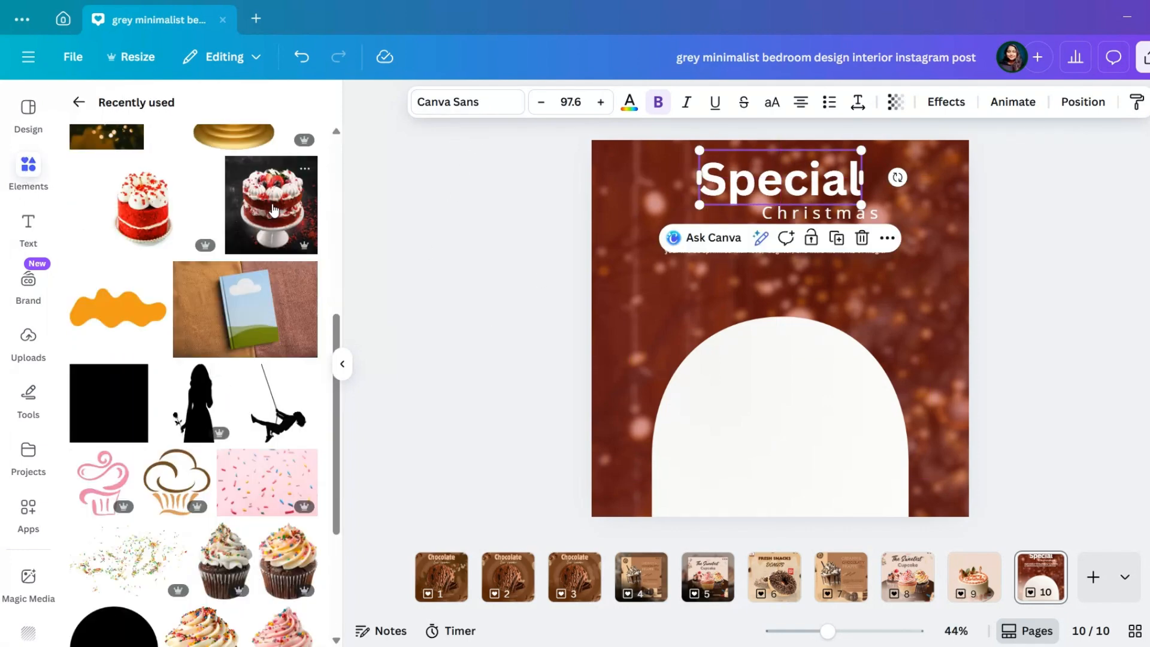
left_click(273, 208)
left_click(574, 102)
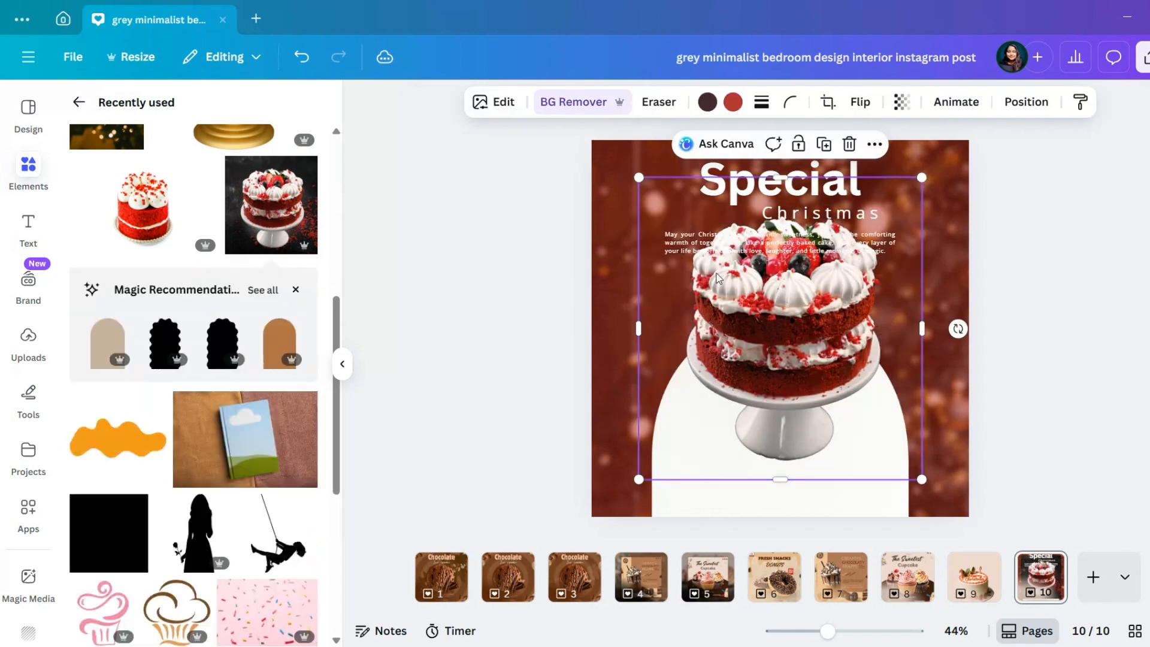
Move the cake down over the white arch and scale it to fit within the arch's width
left_click_drag(770, 355, 771, 469)
left_click_drag(921, 295, 977, 238)
left_click_drag(814, 375, 786, 367)
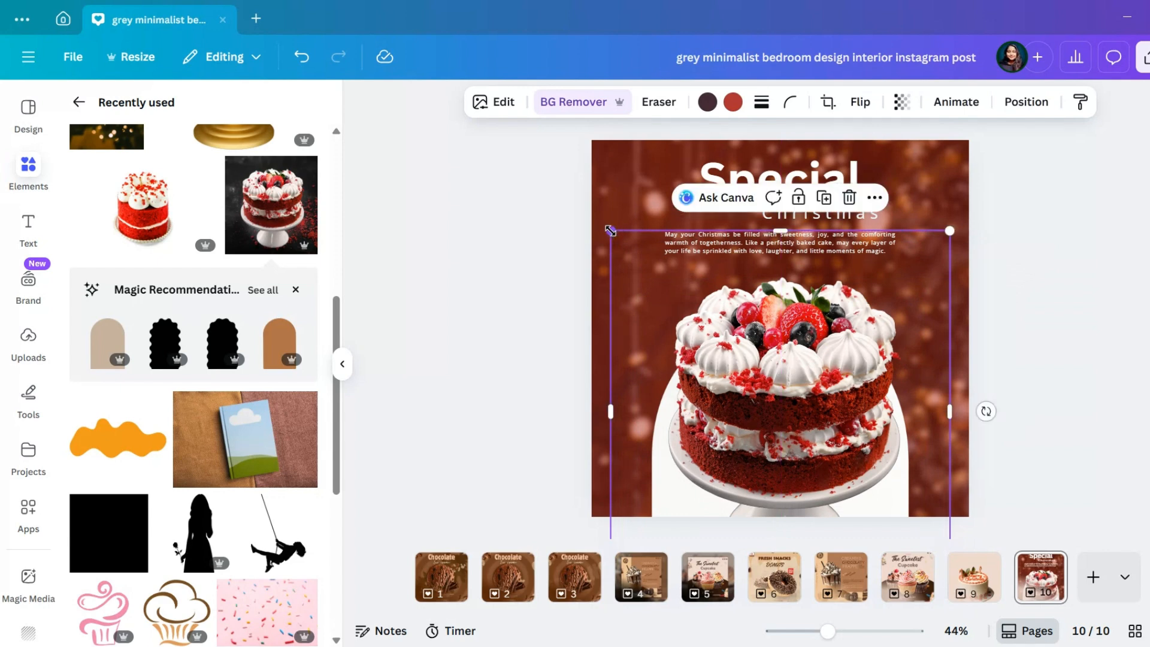
left_click_drag(611, 230, 651, 274)
left_click_drag(763, 431, 750, 432)
scroll(749, 432, "down", 4)
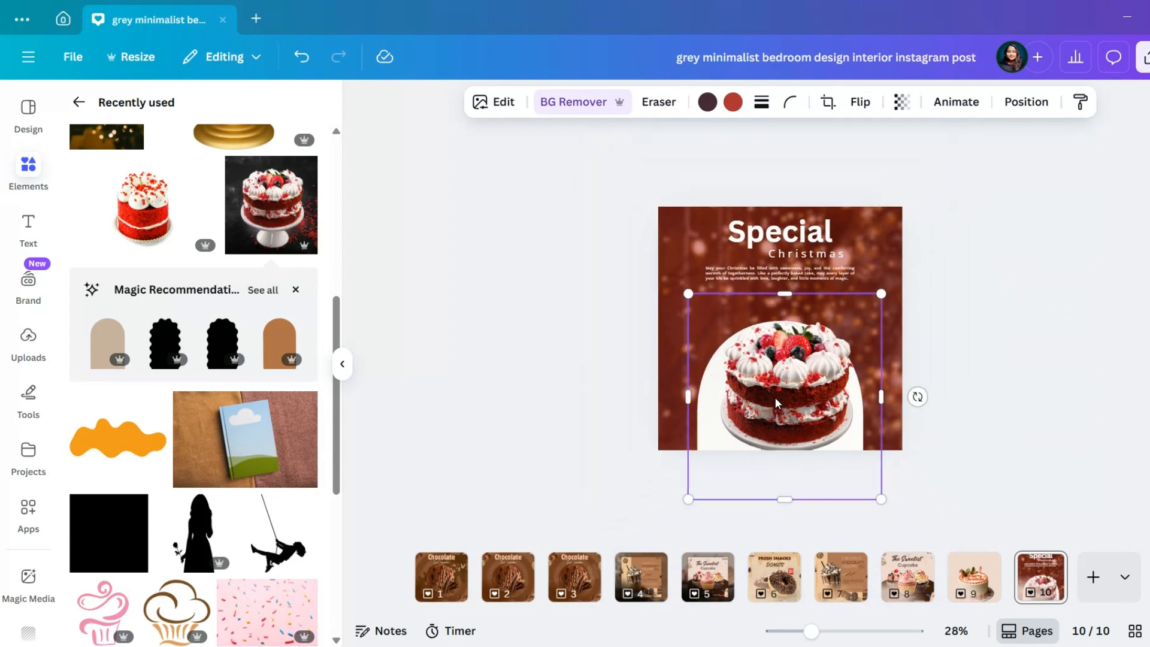
left_click_drag(866, 474, 841, 447)
left_click_drag(777, 370, 789, 387)
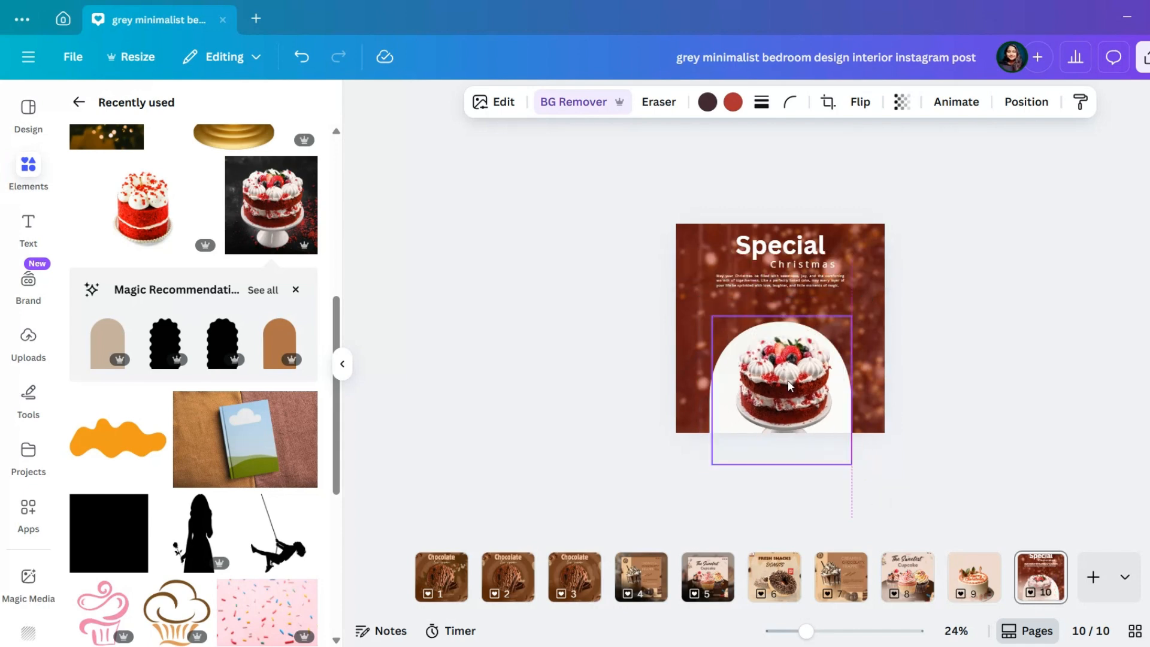
scroll(819, 405, "up", 4)
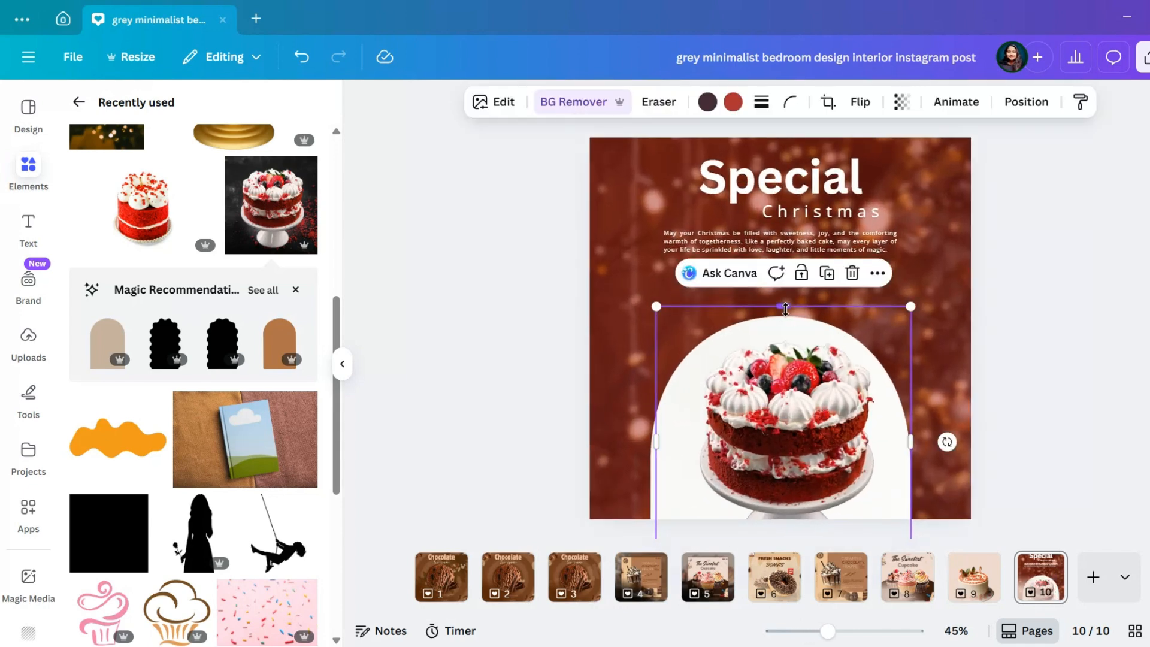
Crop the cake image's top, raise the white arch slightly, and enlarge and centre the cake on it
mouse_move(786, 309)
left_mouse_down()
mouse_move(783, 340)
mouse_move(786, 305)
left_mouse_up()
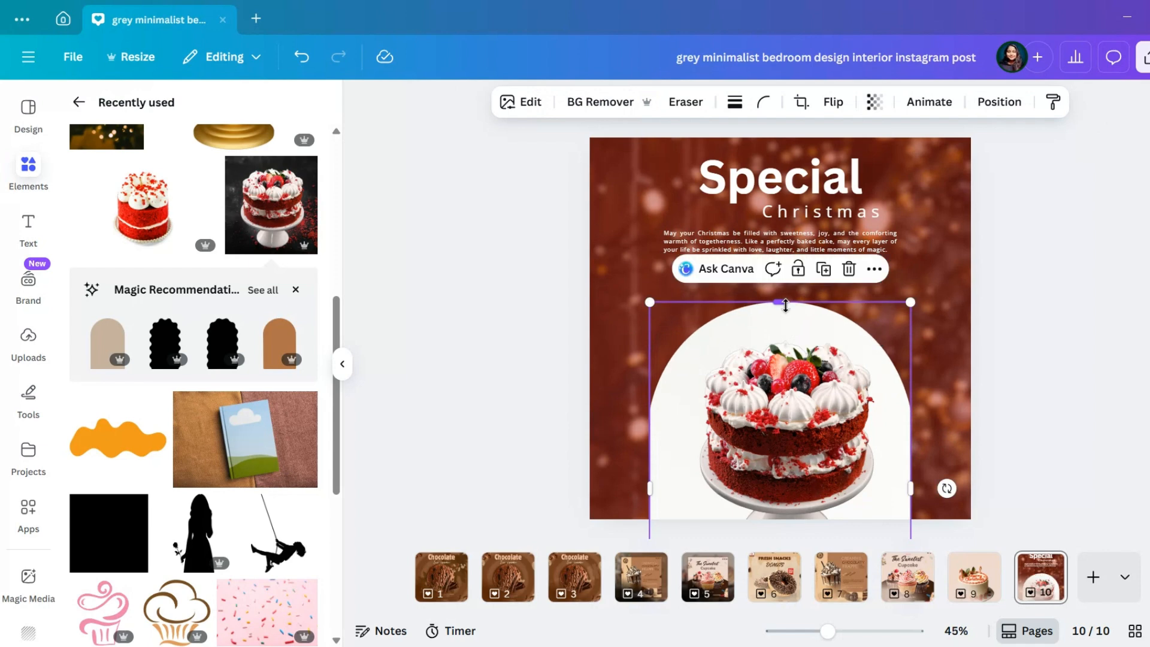
left_click(793, 415)
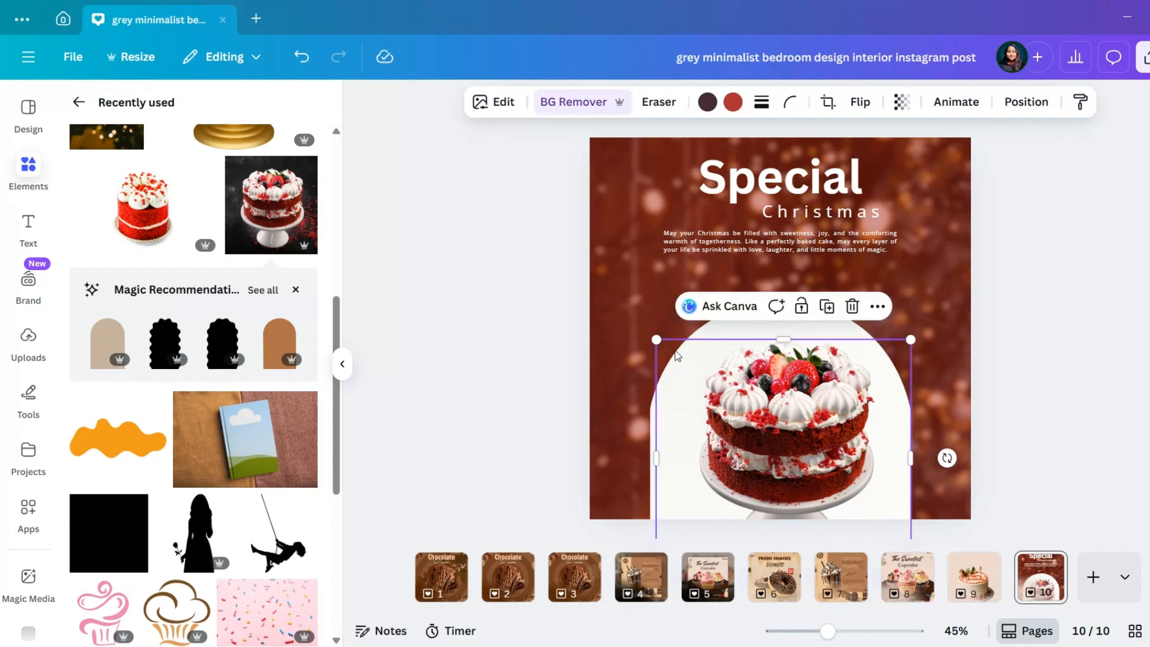
left_click_drag(657, 342, 644, 329)
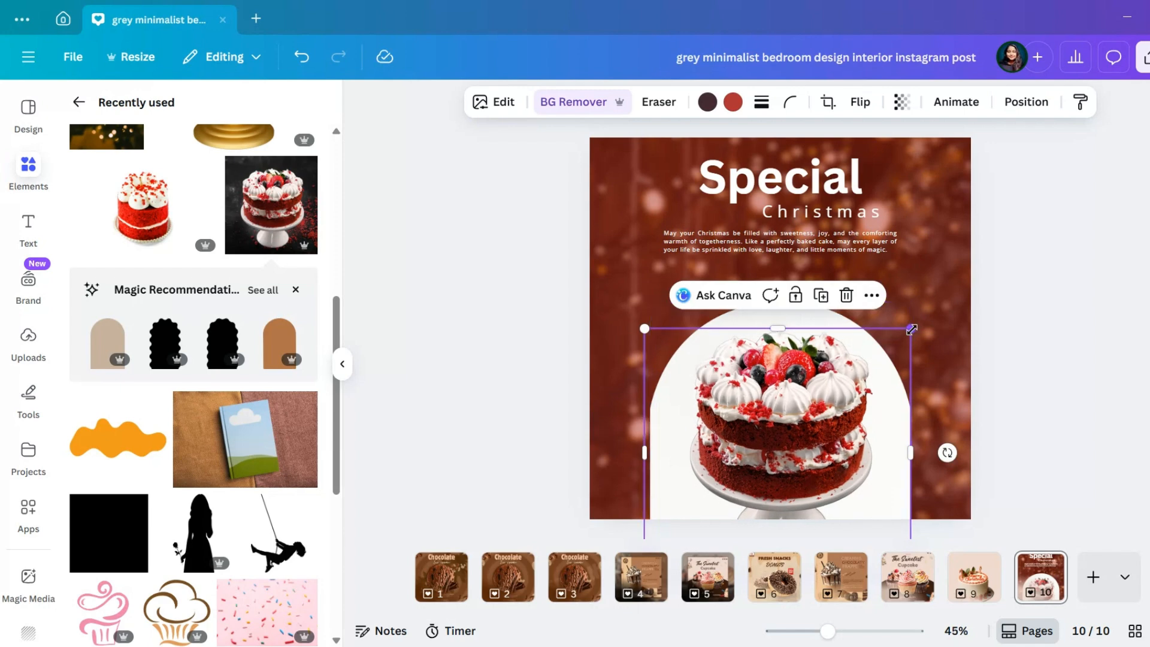
left_click_drag(911, 330, 925, 317)
mouse_move(789, 390)
left_mouse_down()
mouse_move(774, 391)
mouse_move(785, 393)
left_mouse_up()
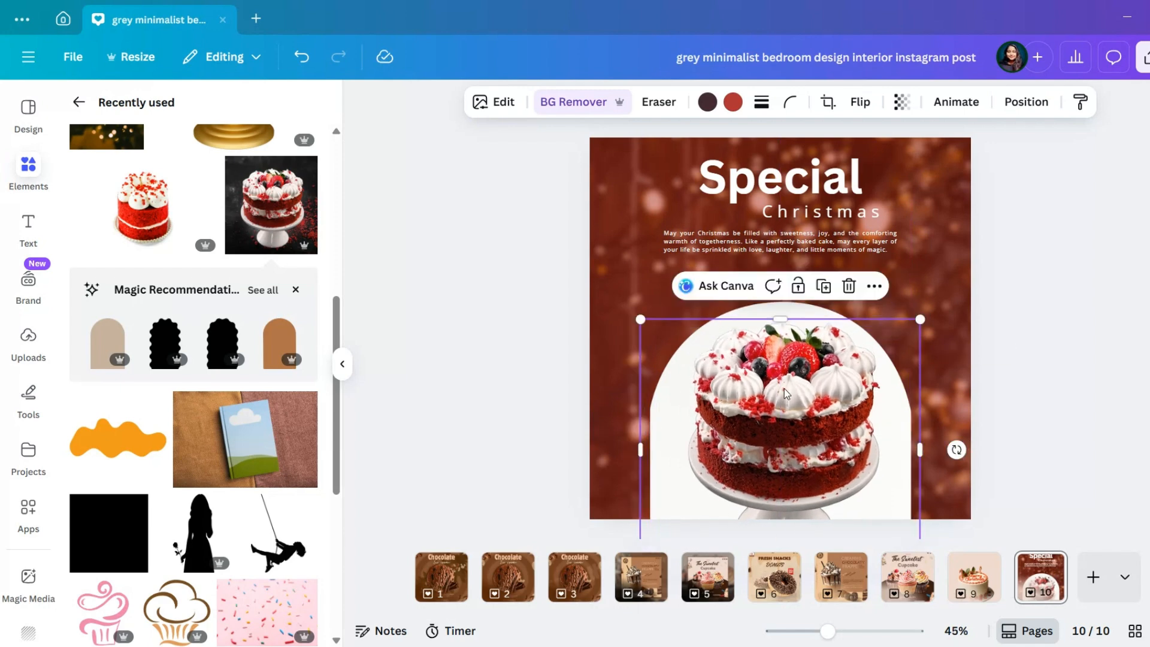
Replace the white arch with the recently used beige arch shape, enlarged to about 768.7 by 1153.8 px
left_click(775, 316)
left_click(844, 268)
scroll(190, 376, "up", 5)
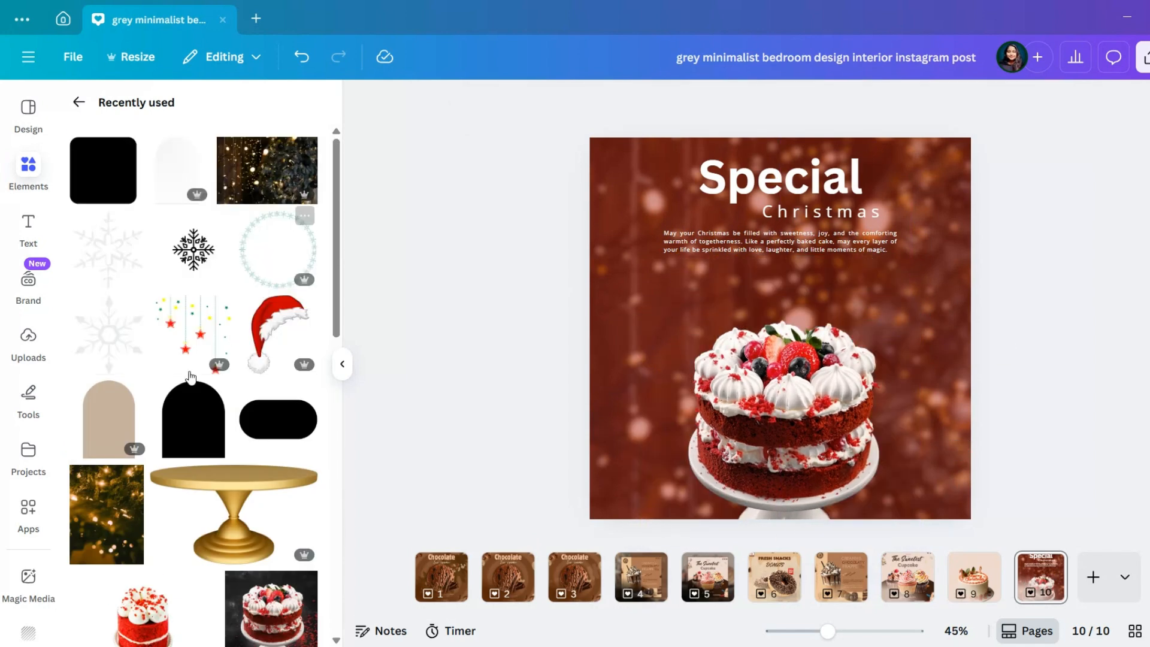
left_click(102, 427)
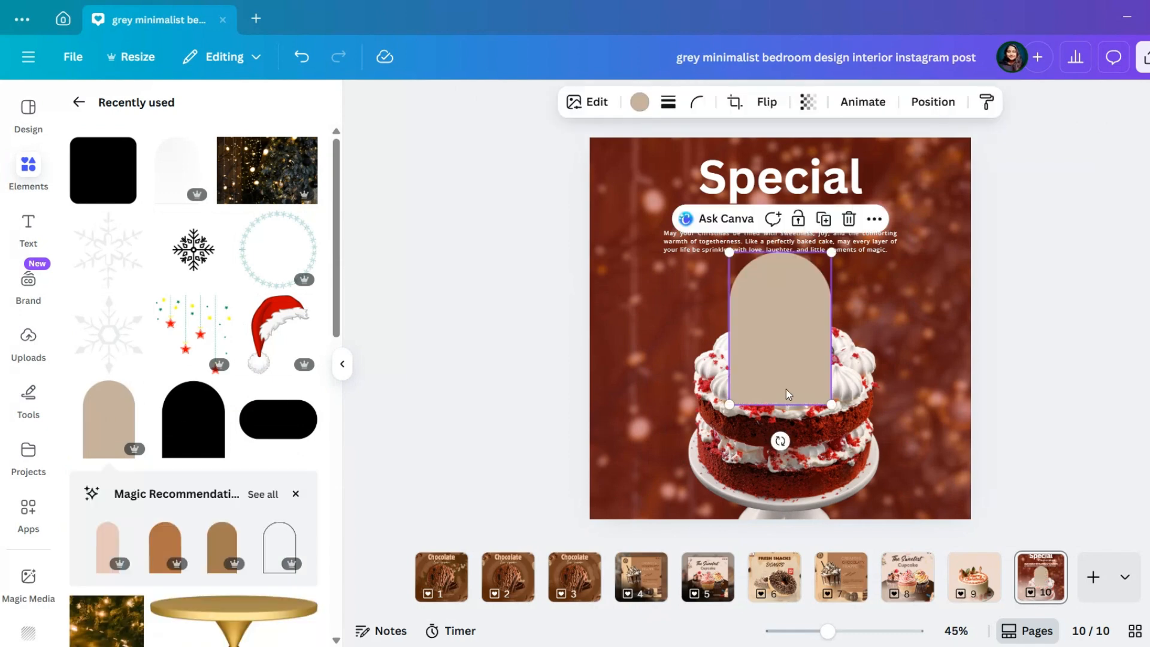
scroll(752, 392, "down", 3)
left_click_drag(748, 376, 675, 483)
left_click_drag(808, 483, 834, 521)
Send the beige arch behind the cake and centre it horizontally below the paragraph, extending past the page's lower edge
left_click_drag(731, 385, 767, 395)
left_click(933, 102)
left_click(264, 184)
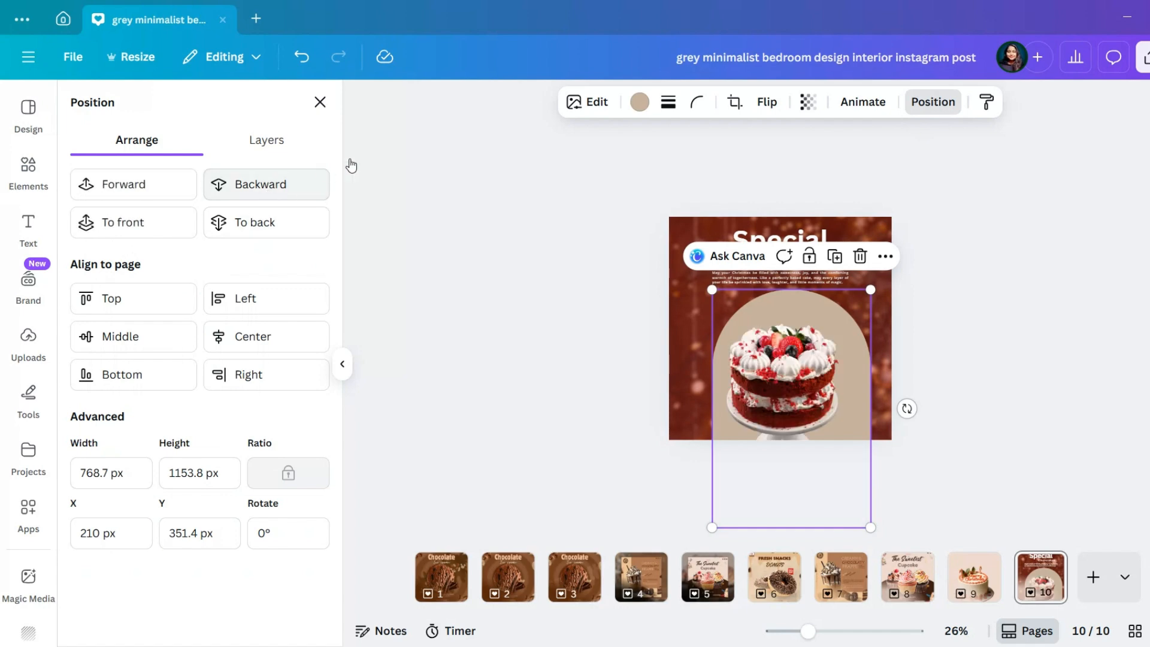
left_click_drag(861, 480, 850, 482)
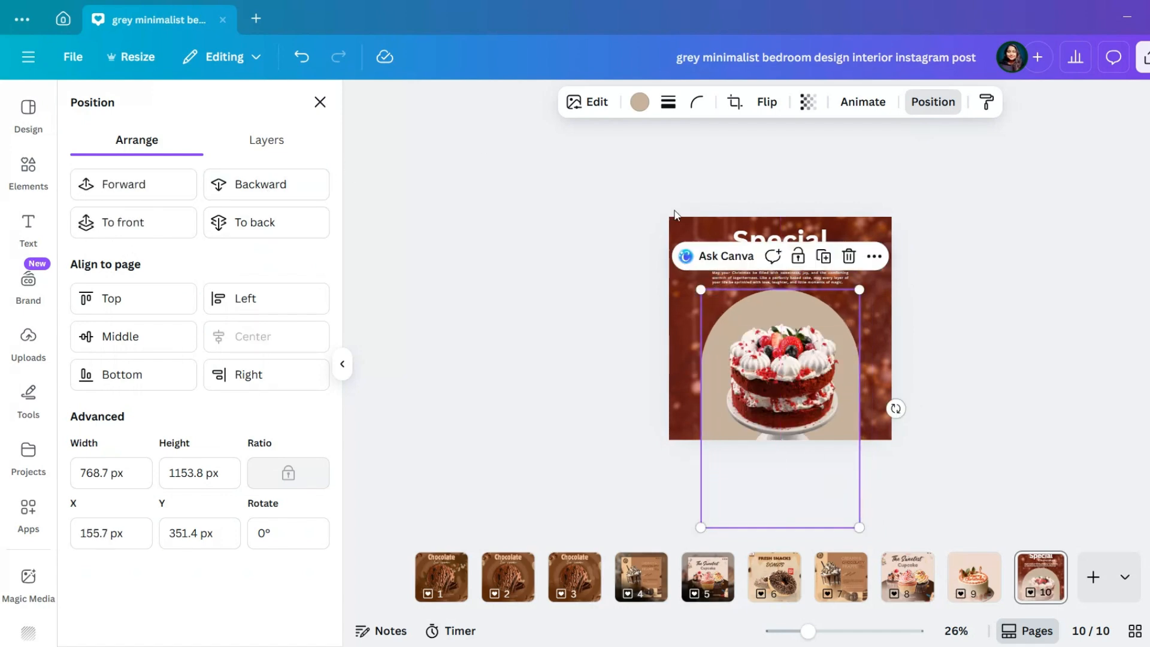
Recolour the beige arch to the off-white #FBF4F4
left_click(640, 101)
left_click(225, 298)
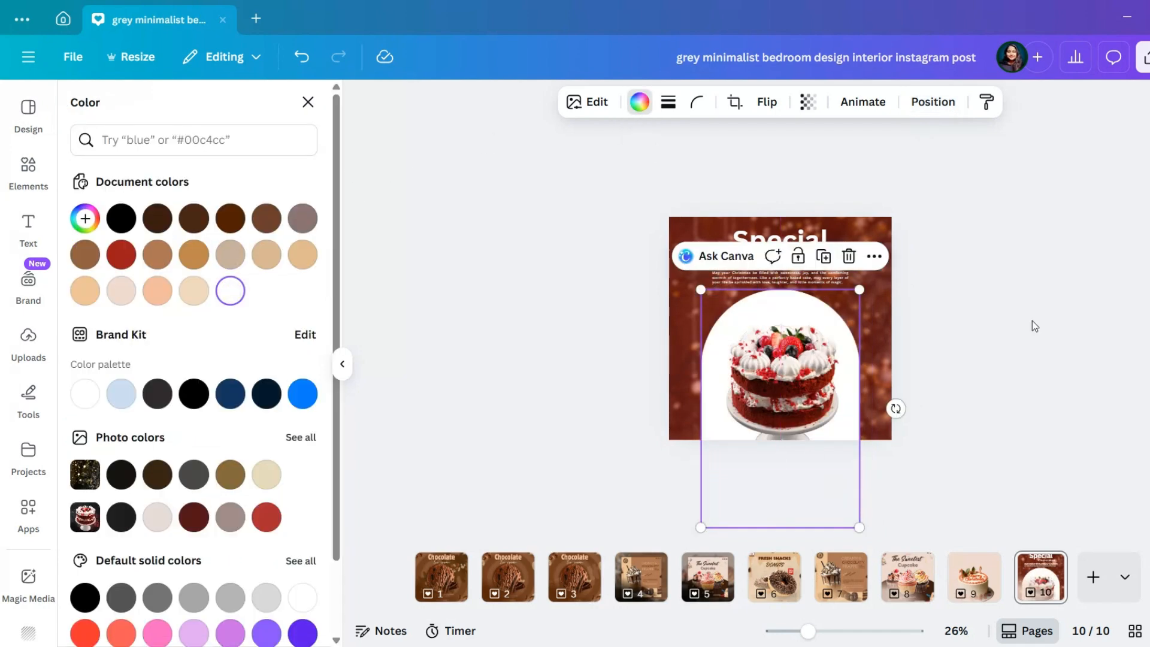
left_click(100, 221)
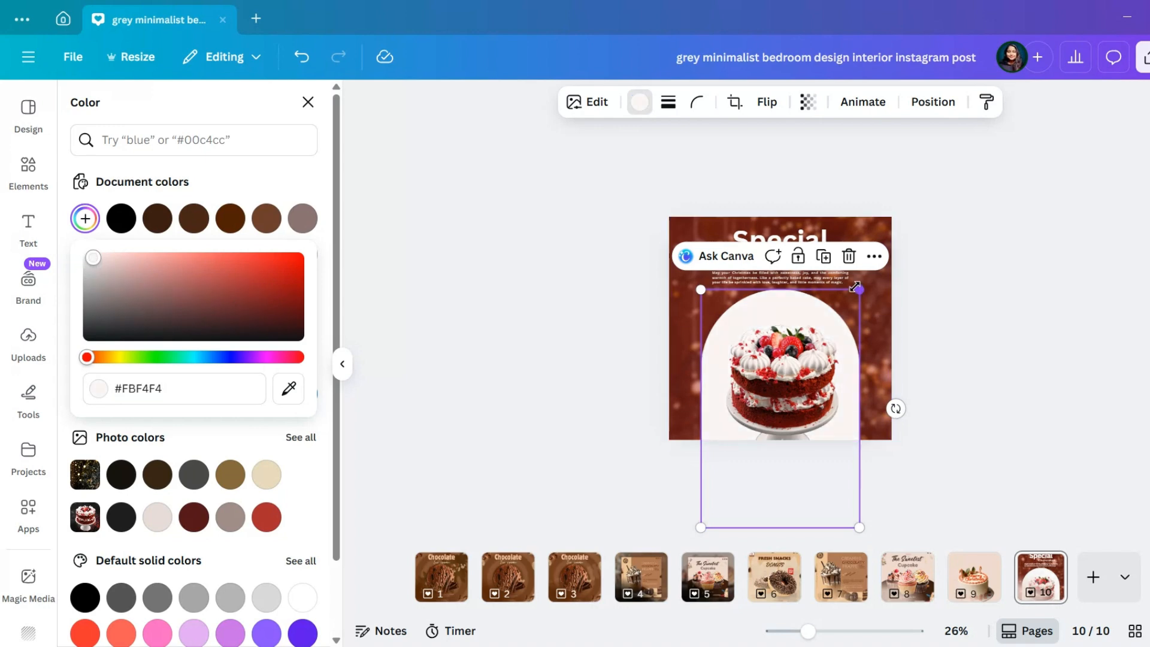
left_click(1004, 306)
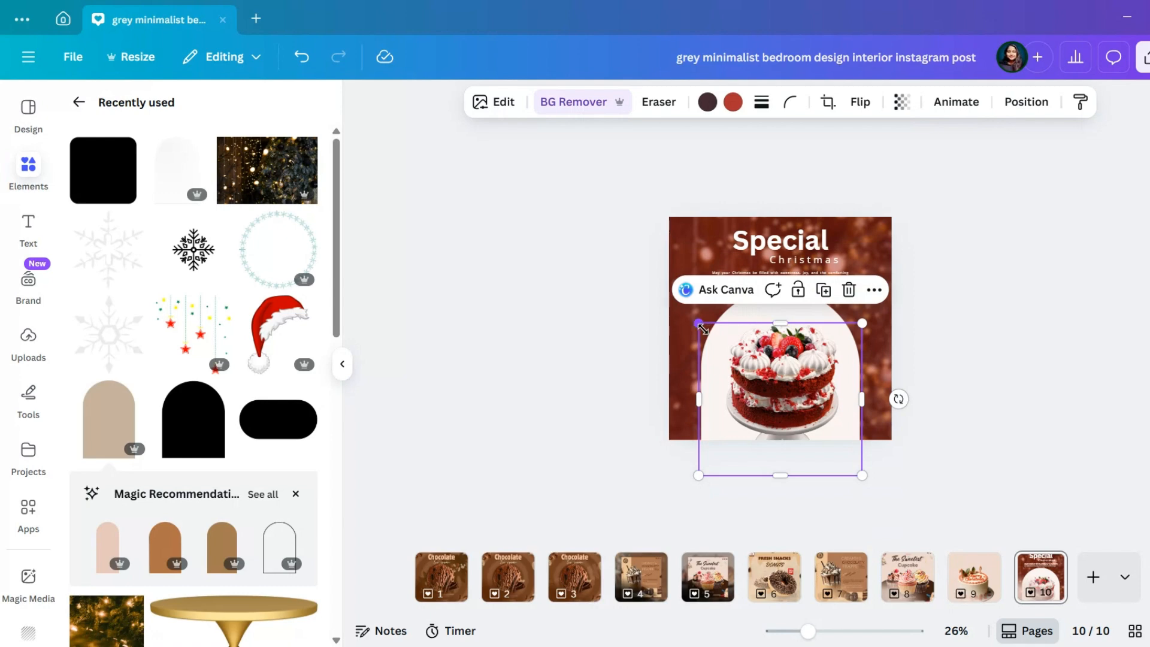
Enlarge the cake image and reposition it in the centre of the off-white arch
left_click_drag(703, 329, 689, 315)
left_click_drag(762, 388, 770, 395)
left_click_drag(778, 476, 779, 486)
Adjust the cake image to a brightness of 18 and highlights of 23
left_click(501, 103)
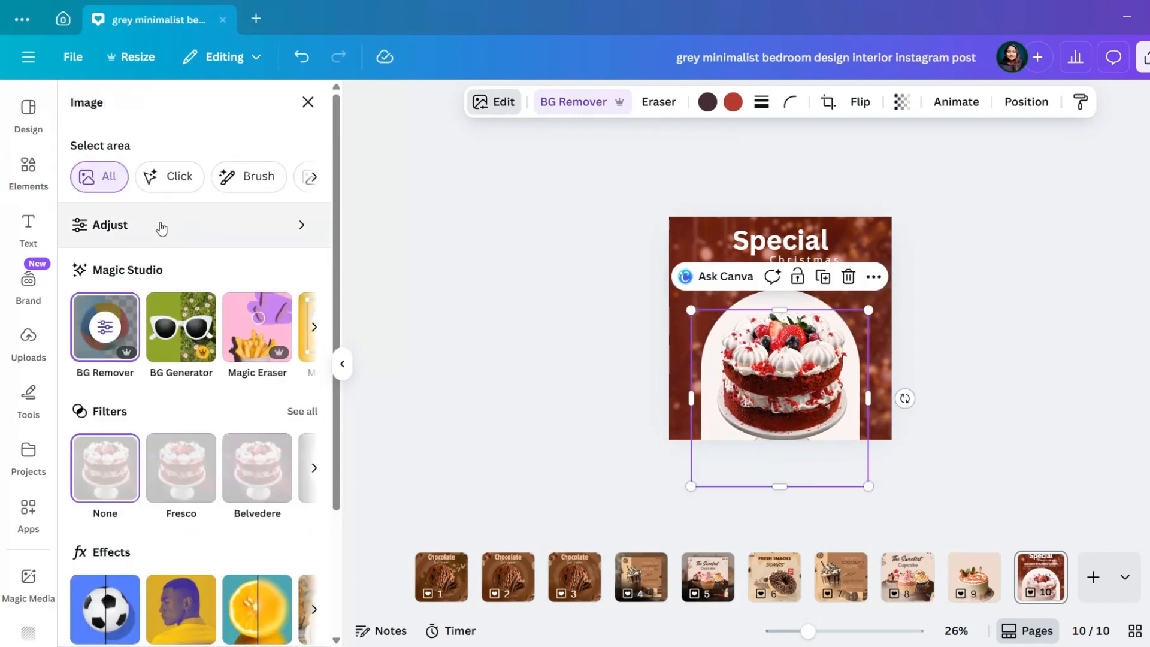
left_click(103, 231)
left_click(190, 464)
scroll(208, 486, "down", 8)
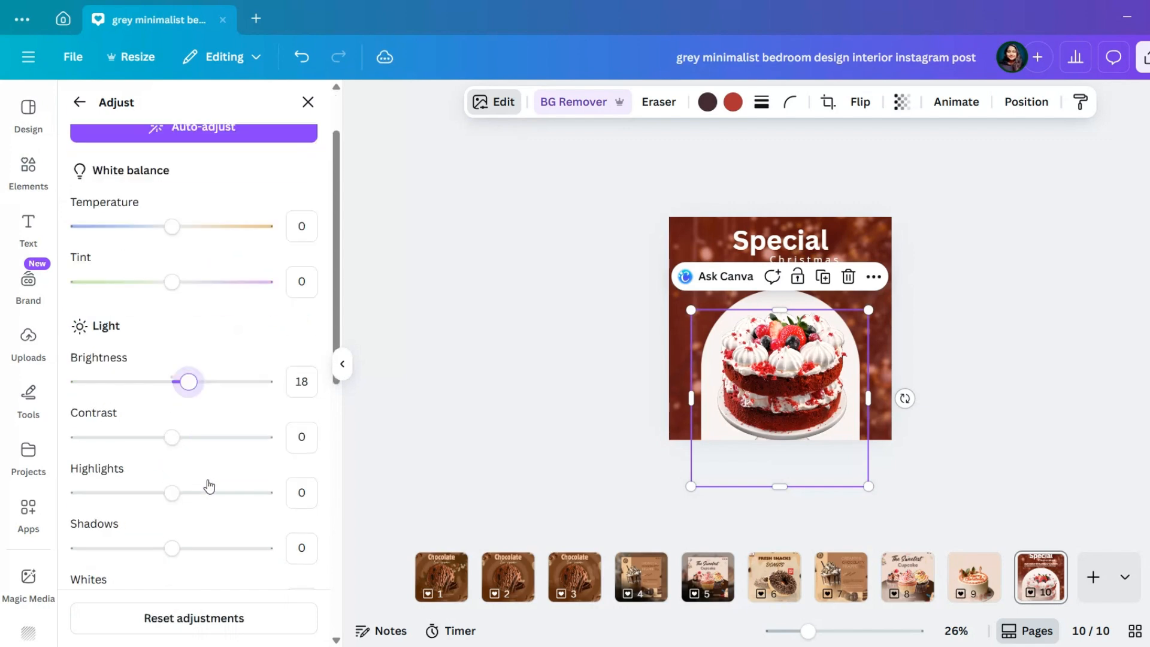
scroll(198, 508, "up", 8)
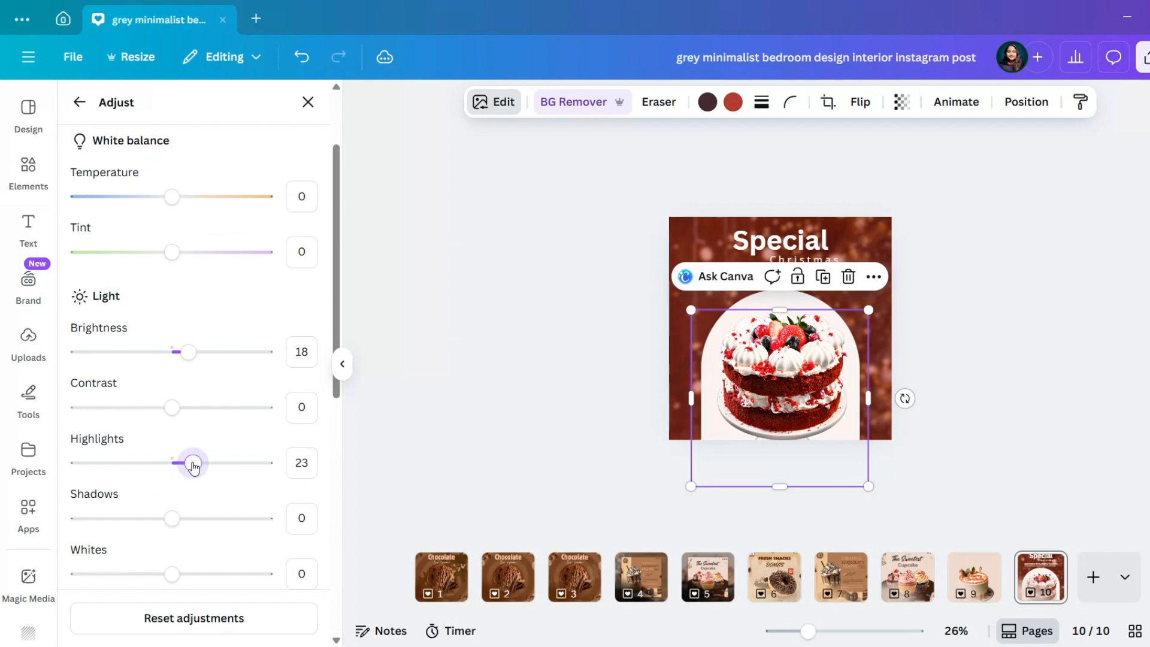
left_click(949, 305)
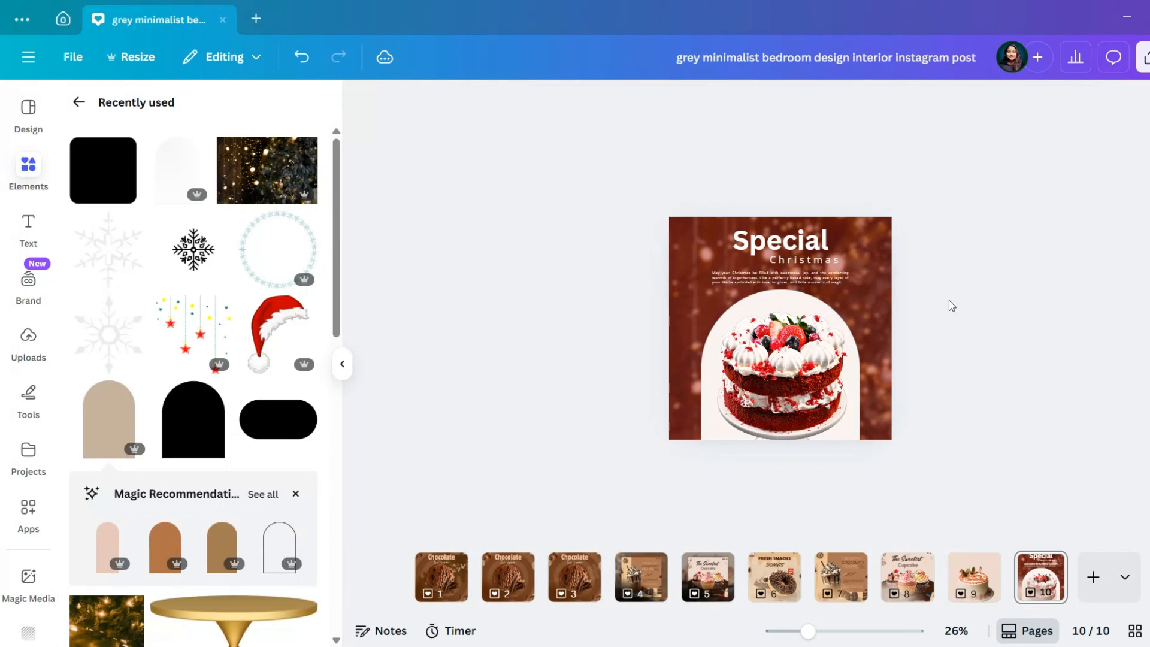
Apply a Drop shadow effect to the cake image on the off-white arch
scroll(949, 306, "up", 5)
left_click(842, 358)
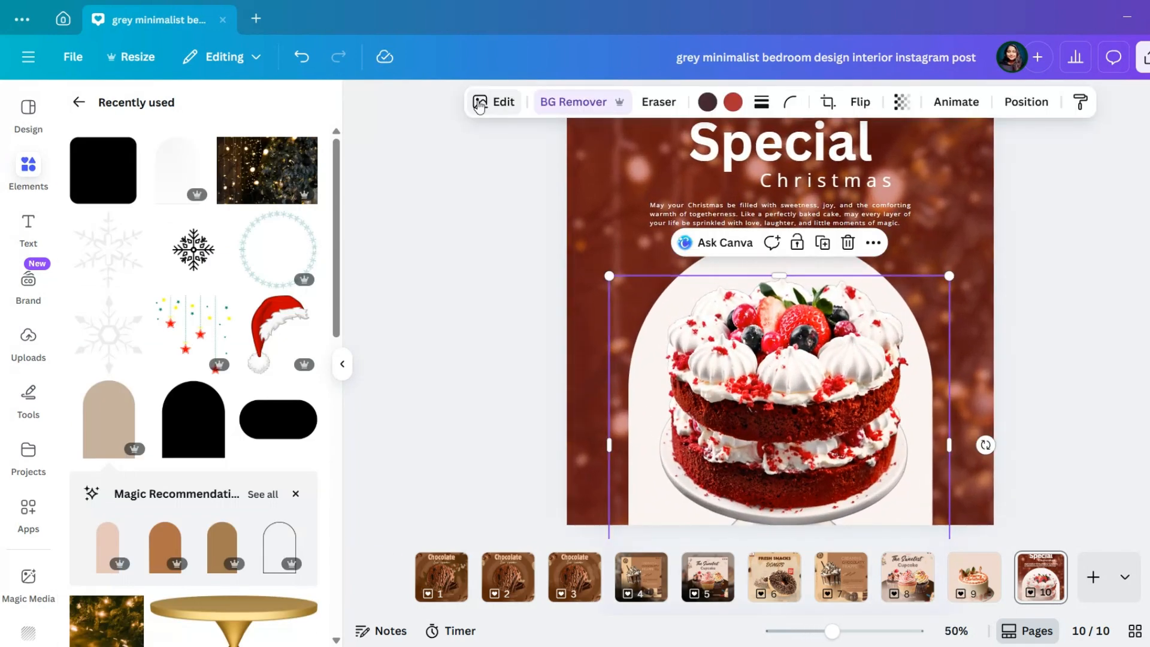
left_click(493, 102)
scroll(180, 359, "down", 3)
left_click(102, 451)
left_click(217, 312)
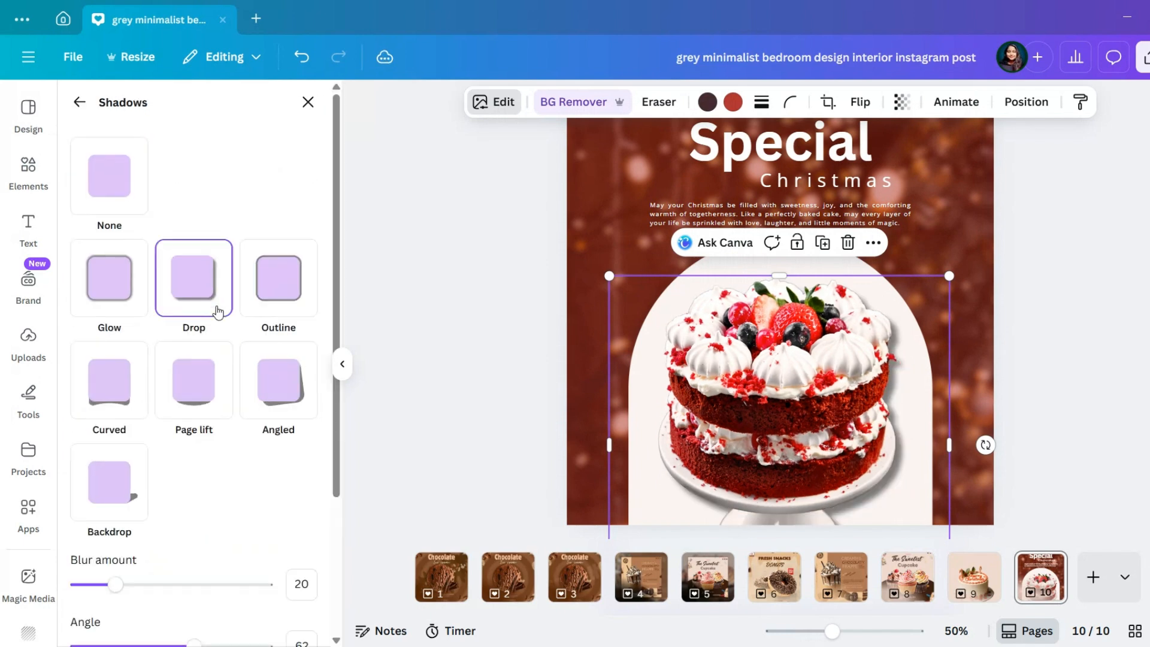
Set the cake image's drop shadow to angle 45, distance 34 and intensity 68
scroll(223, 375, "down", 3)
left_click(205, 621)
left_click(162, 458)
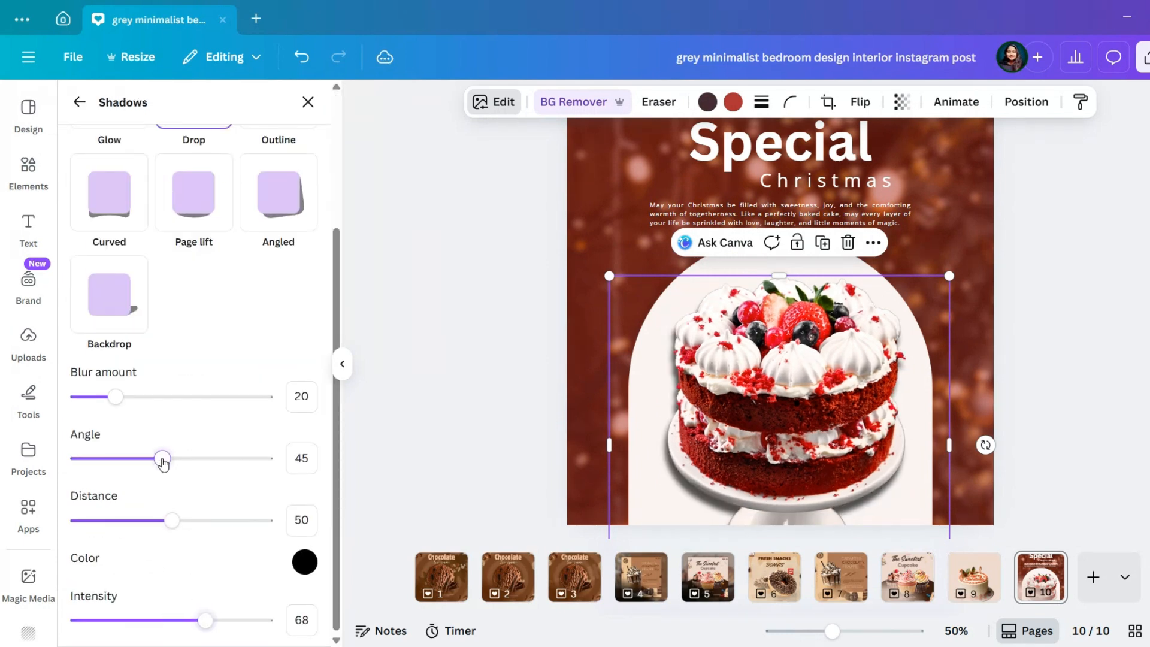
left_click_drag(172, 519, 142, 522)
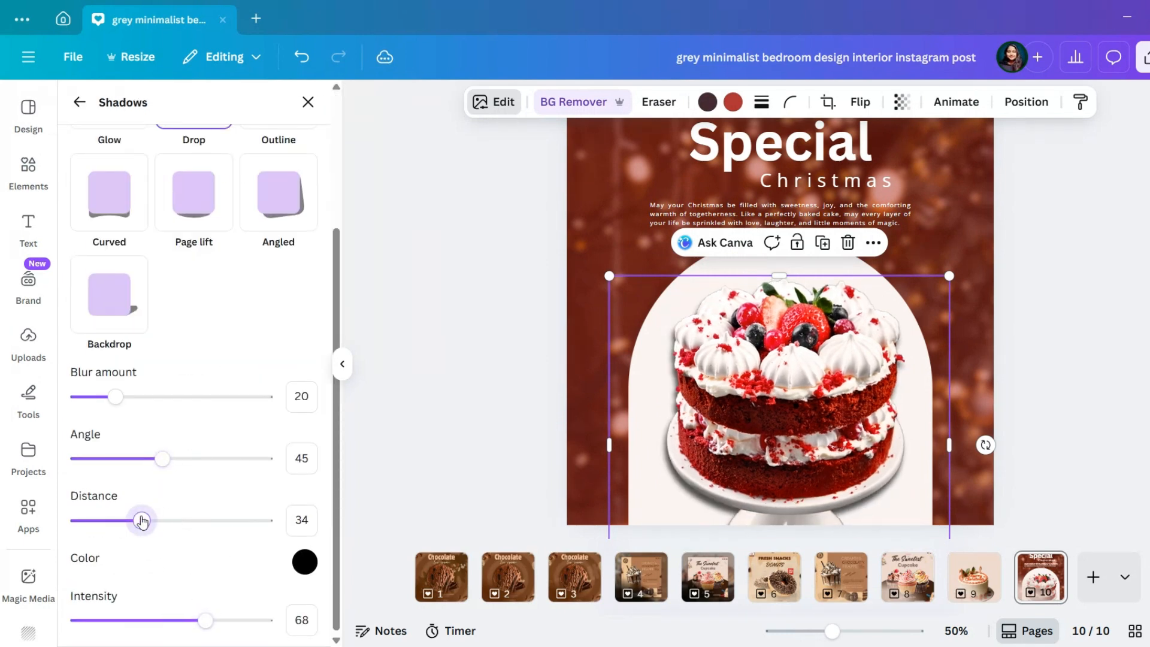
left_click(1083, 265)
Enlarge the cake image slightly and nudge it so it sits centred on the off-white arch
scroll(1083, 266, "down", 4)
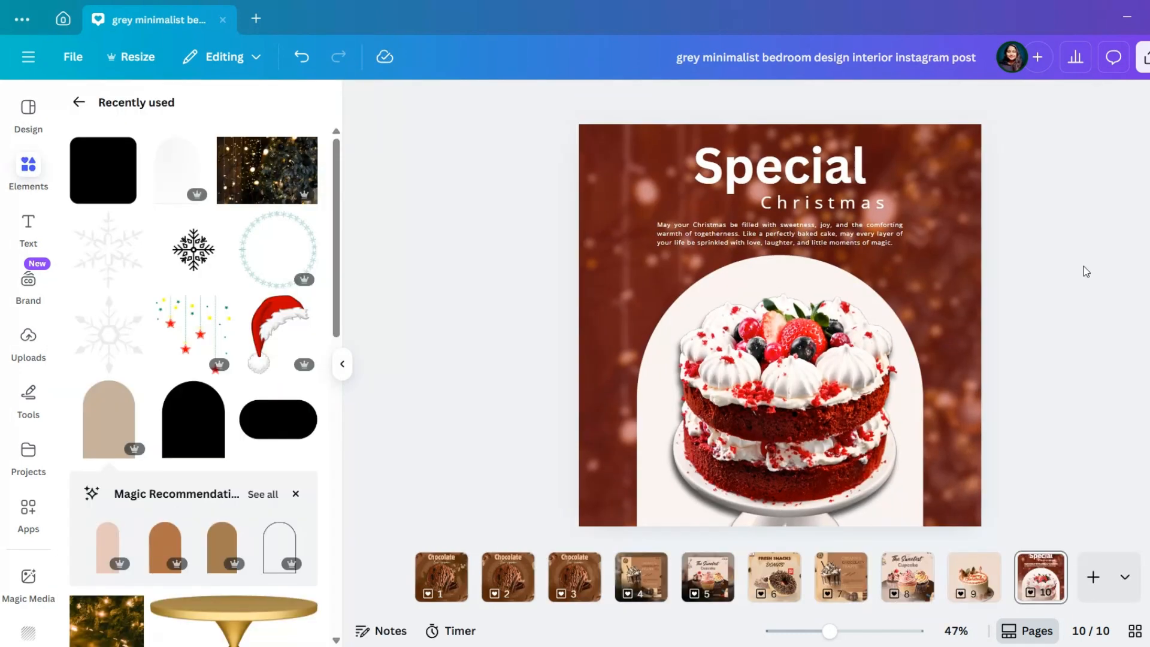
left_click(800, 459)
left_click_drag(772, 533, 778, 537)
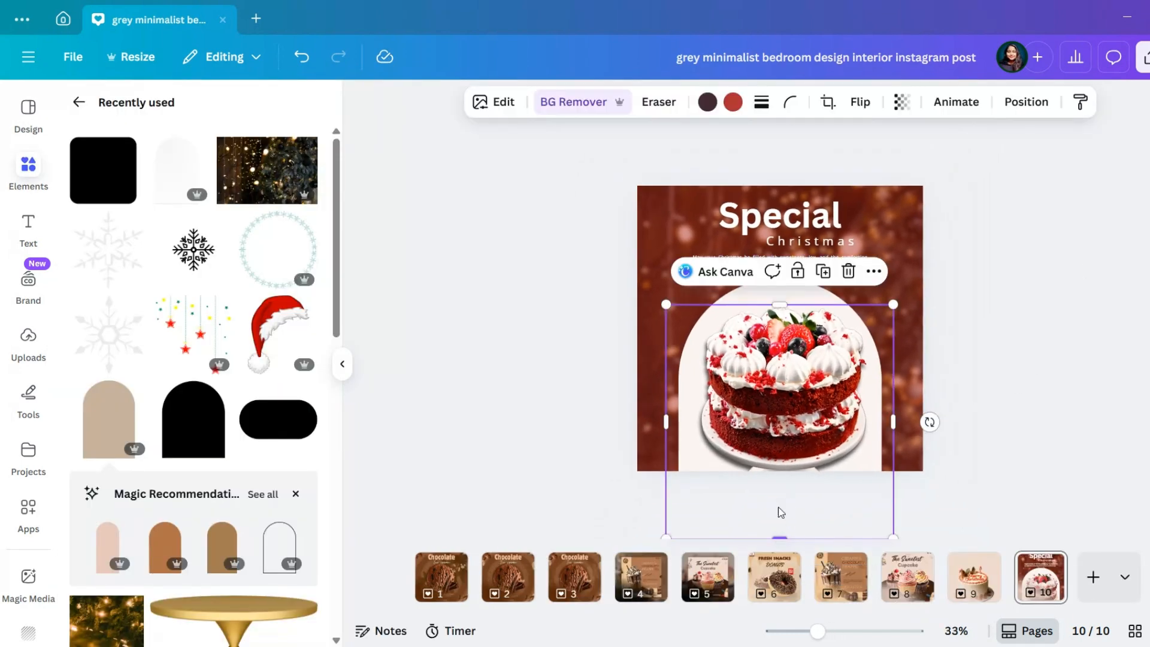
left_click_drag(780, 376, 780, 376)
left_click_drag(664, 306, 661, 299)
left_click_drag(891, 299, 890, 302)
left_click_drag(777, 390, 774, 387)
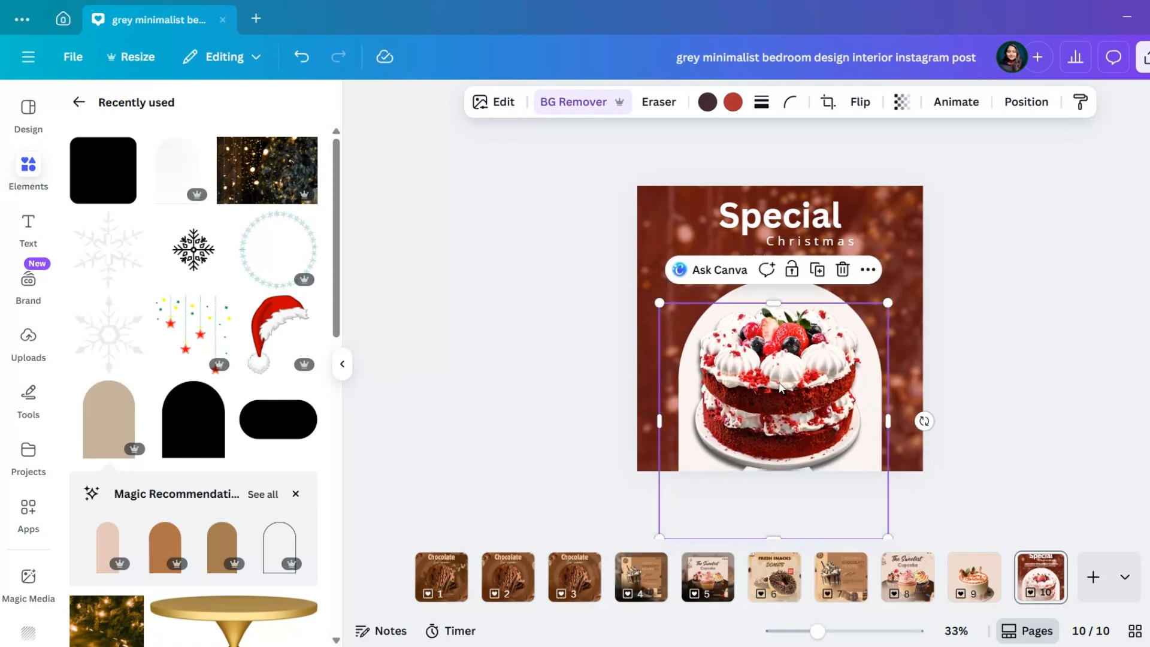
left_click(787, 293)
left_click_drag(788, 293, 789, 299)
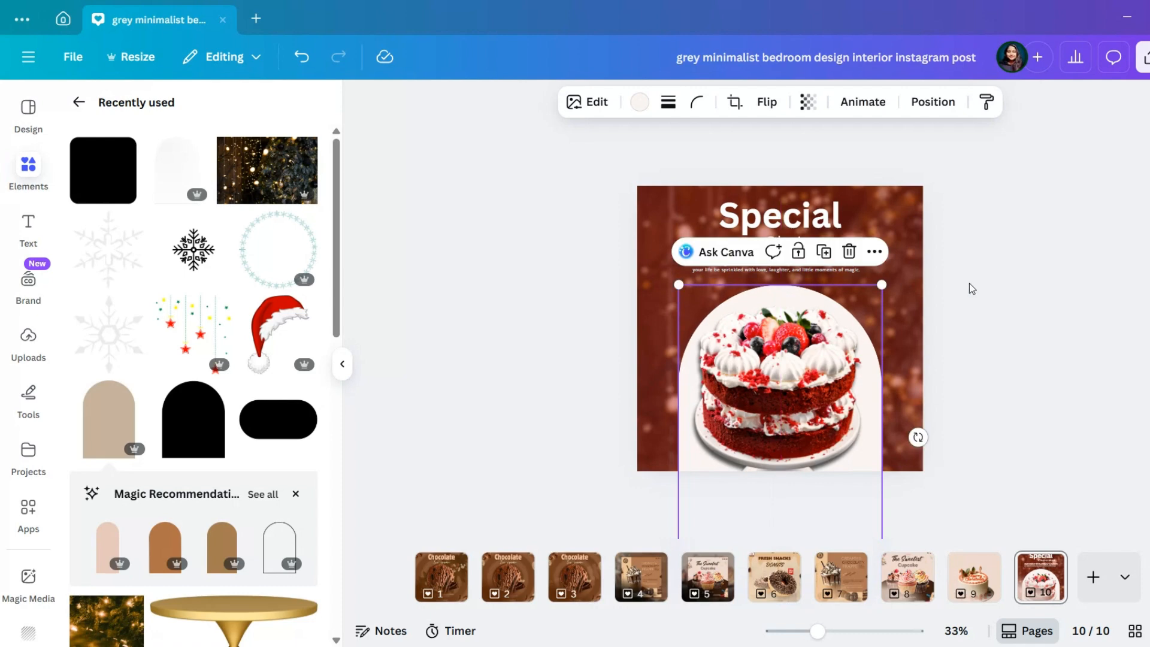
left_click(971, 287)
Change the font of the heading "Special" to Amsterdam Four
left_click(799, 215)
left_click(503, 104)
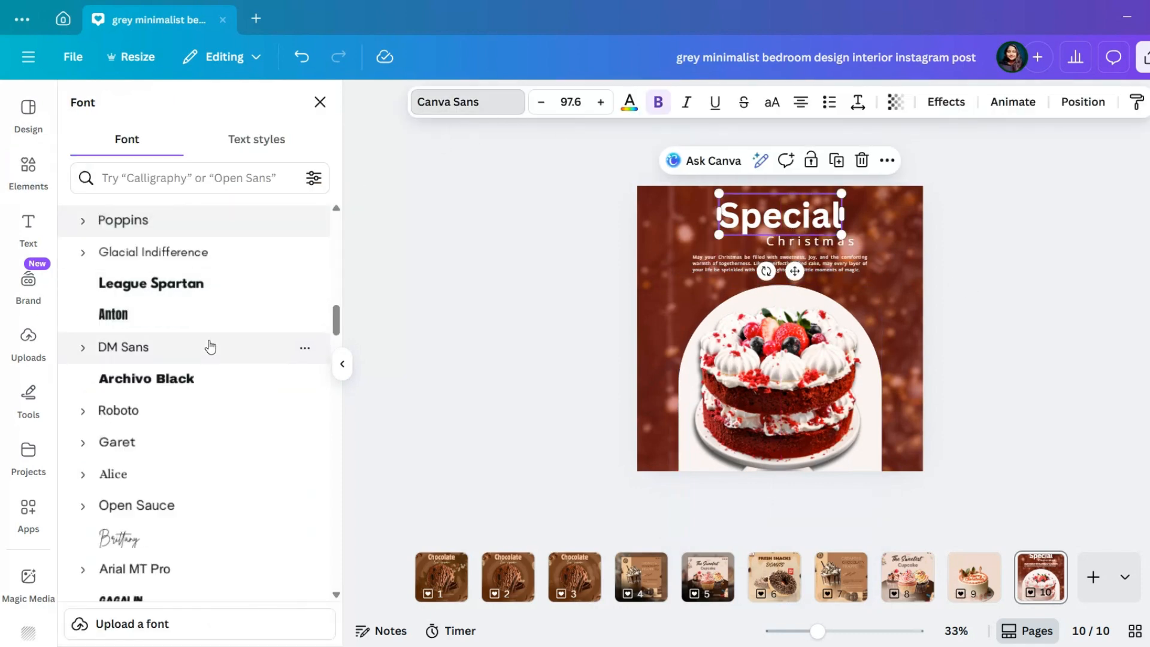
left_click(230, 290)
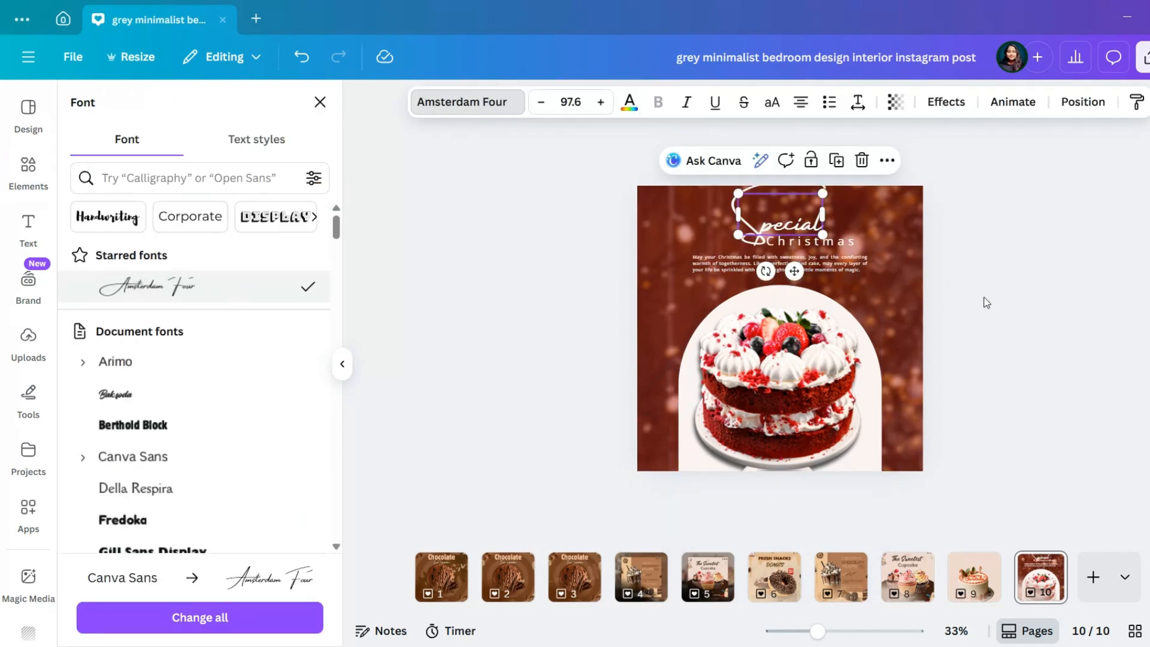
left_click(983, 300)
Enlarge the script heading "Special" to size 137 and reposition it above the word "Christmas"
scroll(983, 300, "up", 3)
left_click(828, 192)
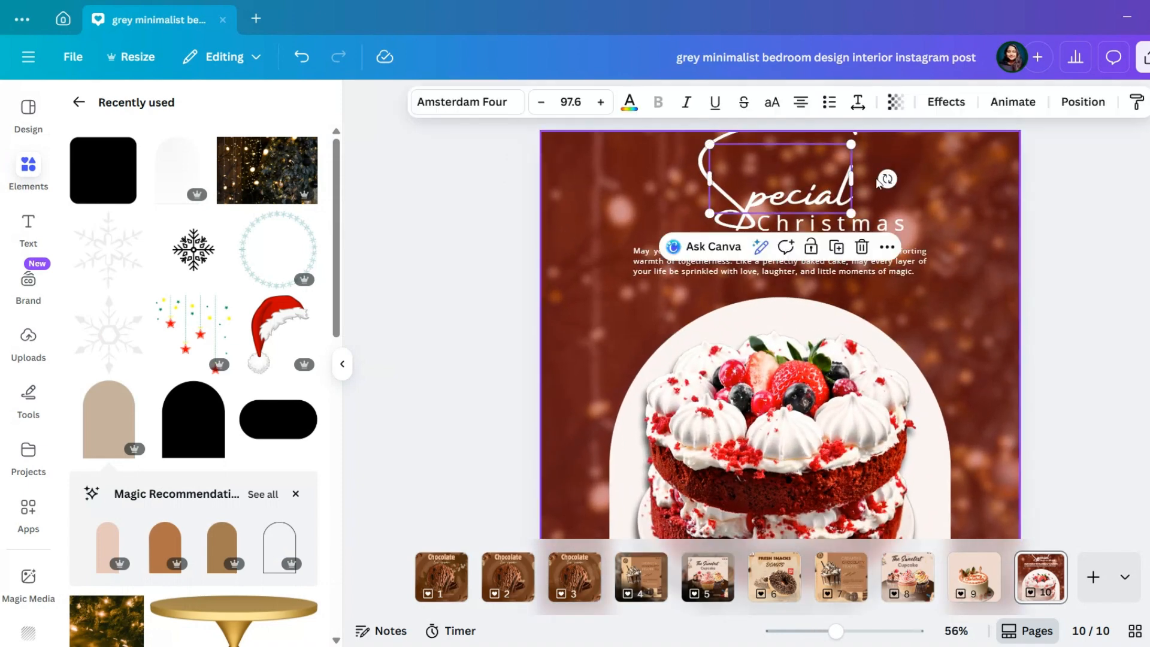
left_click_drag(857, 212, 778, 191)
left_click_drag(660, 125, 690, 144)
left_click_drag(867, 147, 825, 159)
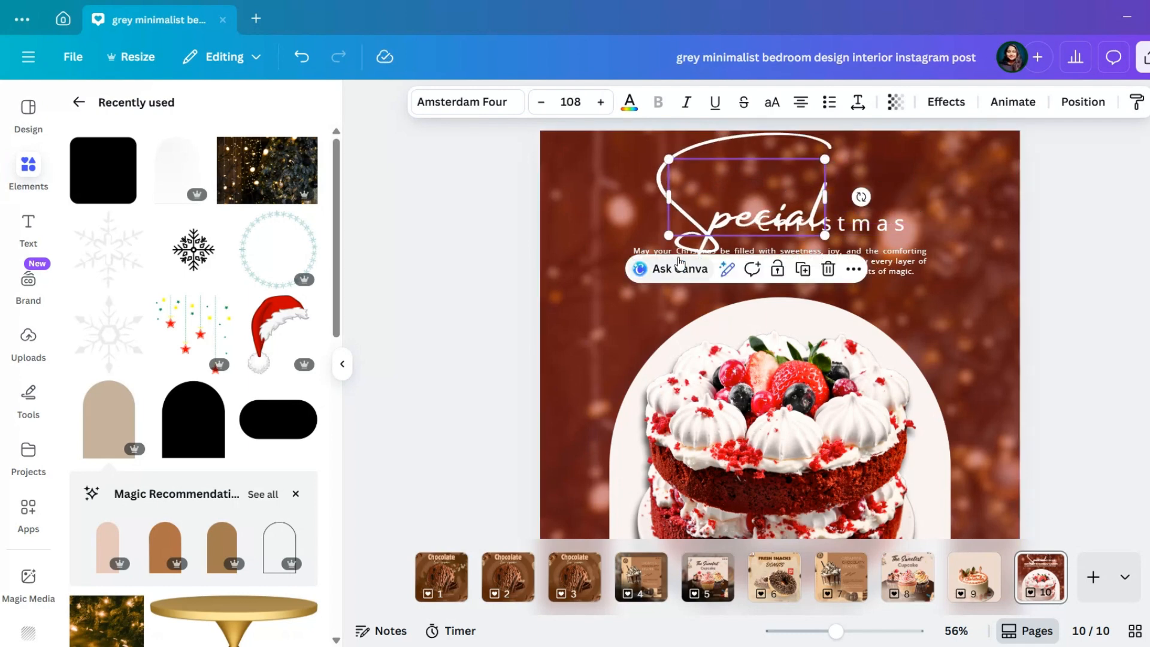
left_click_drag(668, 236, 675, 232)
left_click_drag(741, 189, 734, 183)
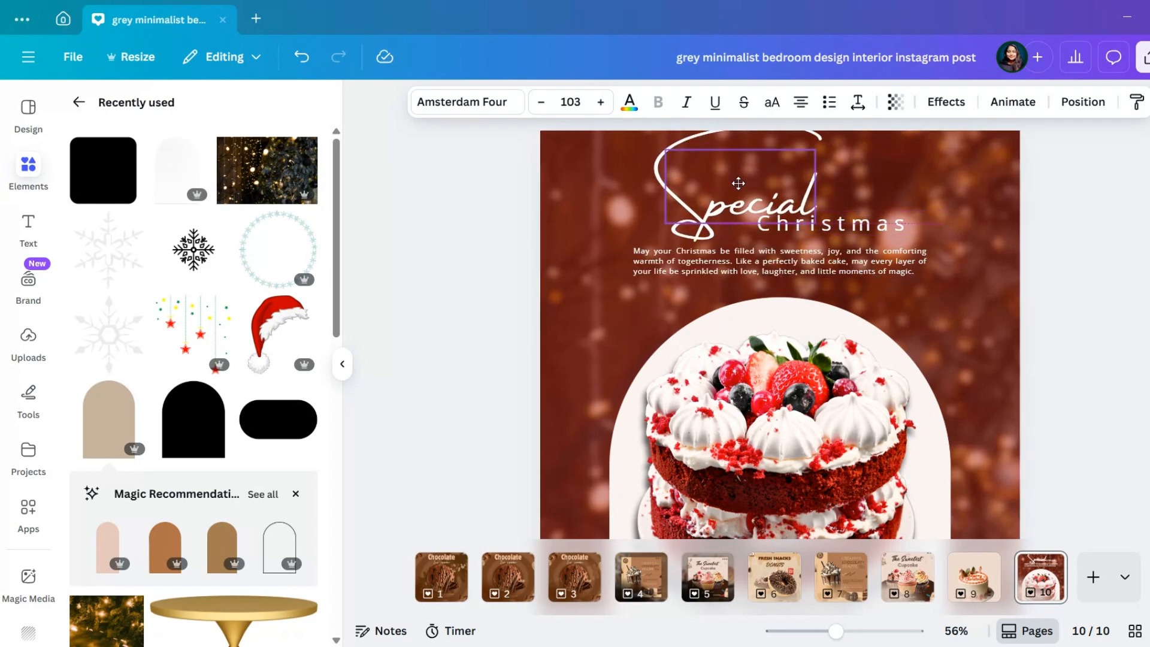
left_click_drag(815, 151, 861, 120)
left_click_drag(896, 167, 902, 169)
left_click_drag(776, 197, 747, 187)
Try a script font on the word "Christmas" and undo the change
left_click(790, 226)
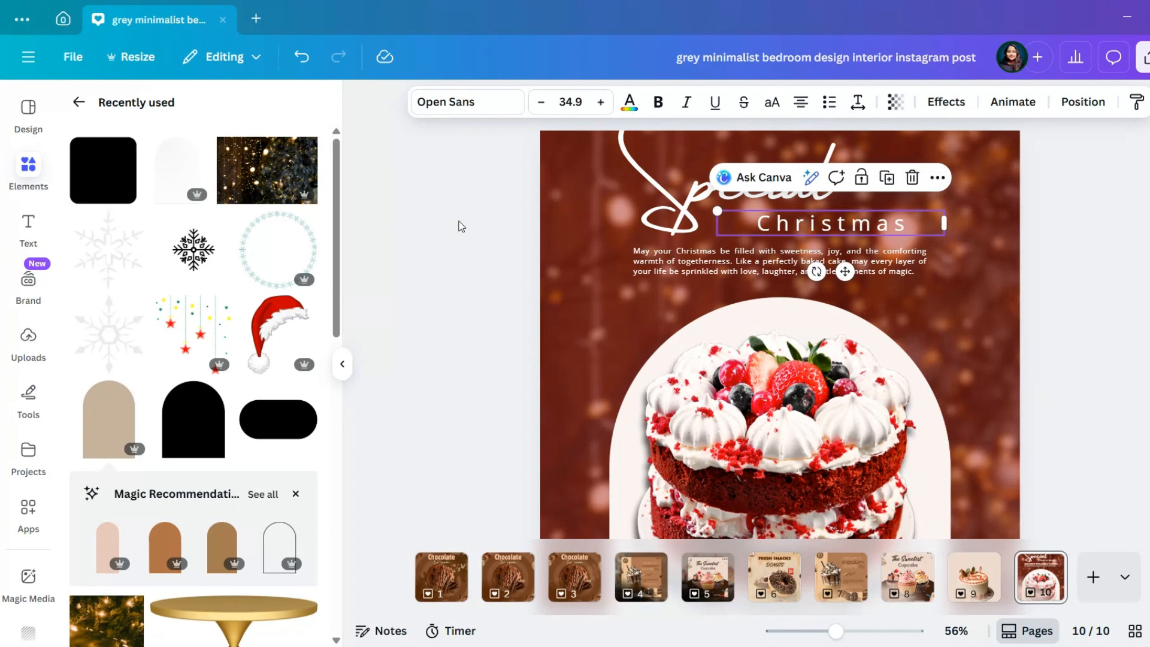
left_click(481, 103)
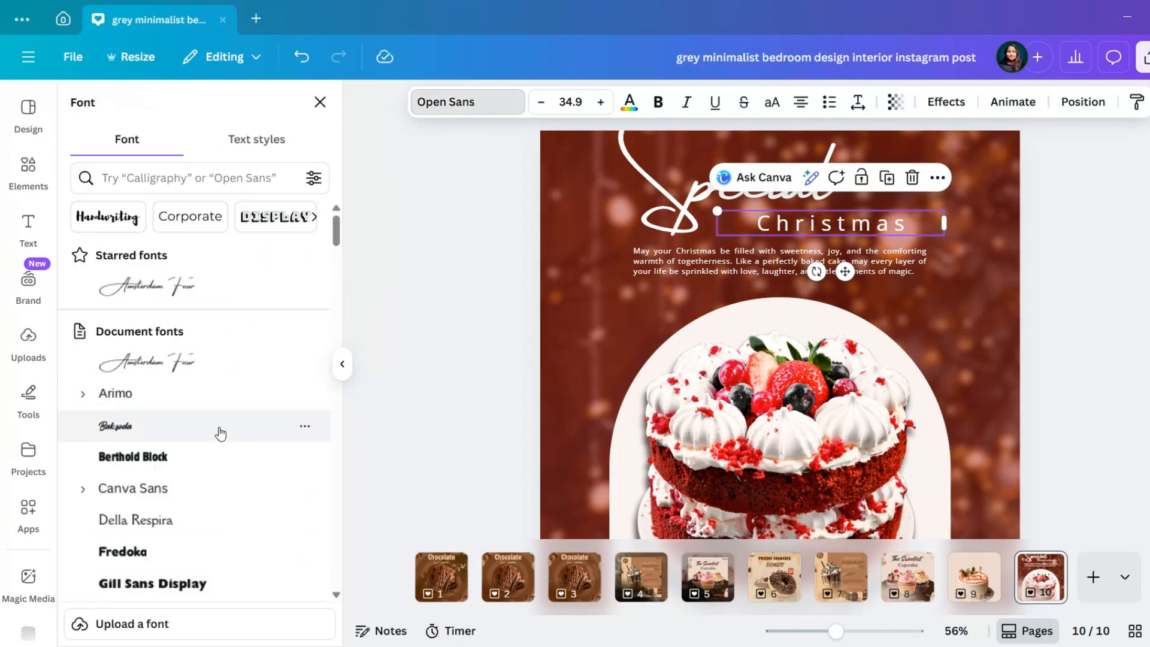
left_click(218, 426)
key("ctrl+z")
Set the heading "Special" in the Amoresa Aged font from the Calligraphy fonts
left_click(667, 222)
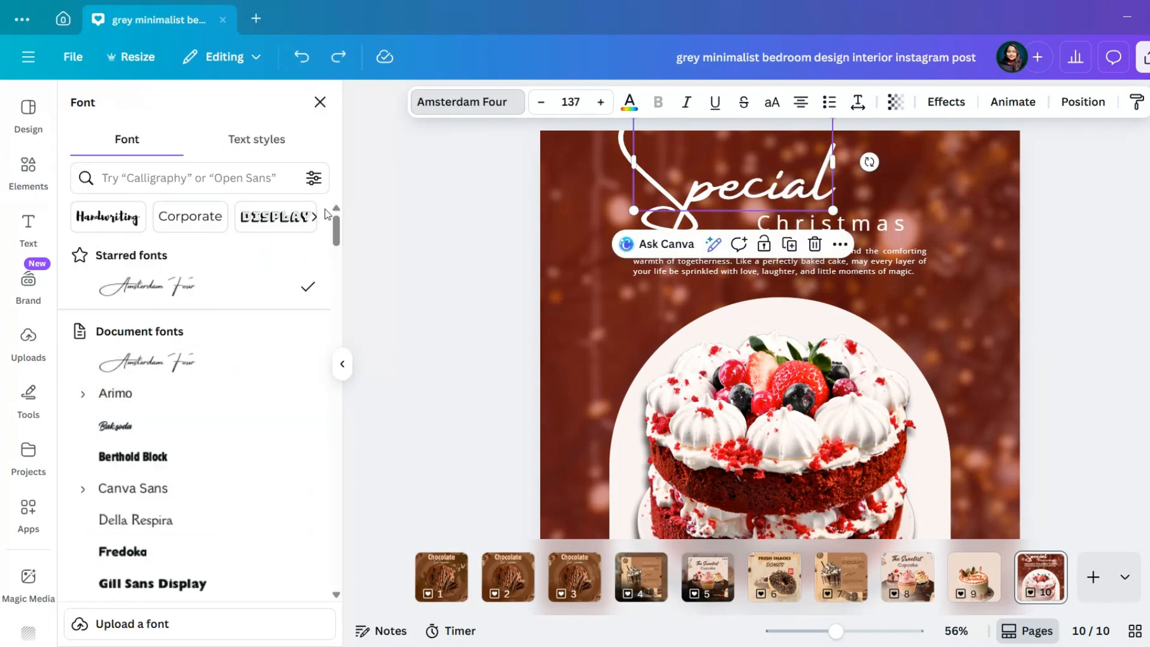
left_click(314, 216)
left_click(313, 217)
left_click(313, 217)
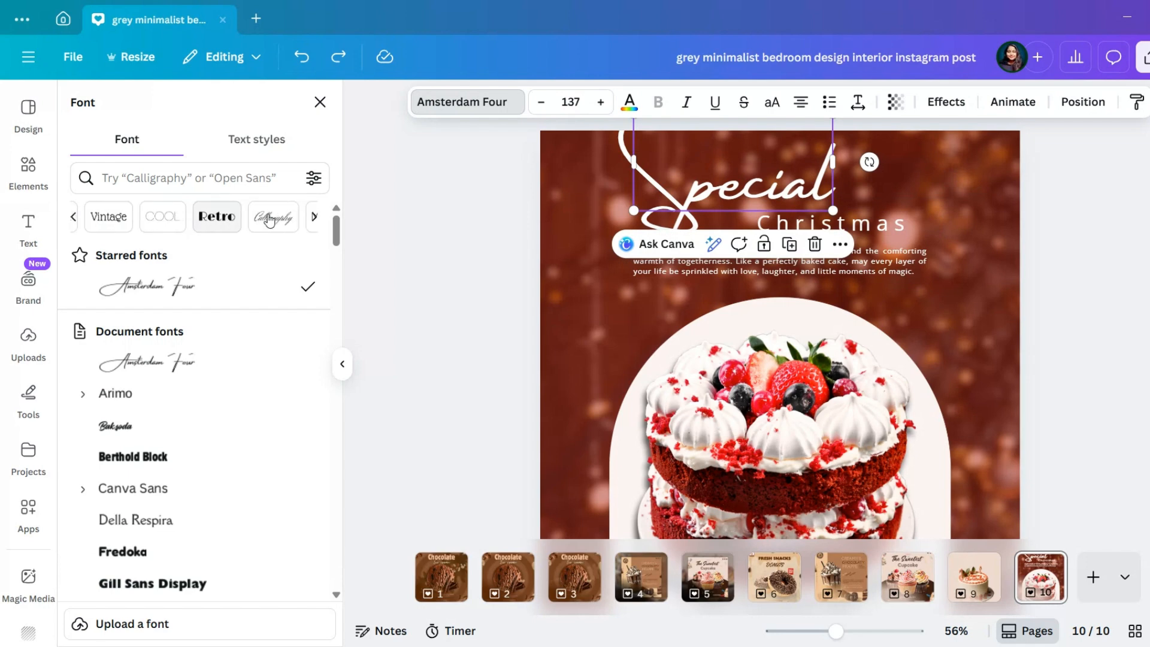
left_click(244, 221)
left_click(225, 419)
scroll(226, 429, "up", 3)
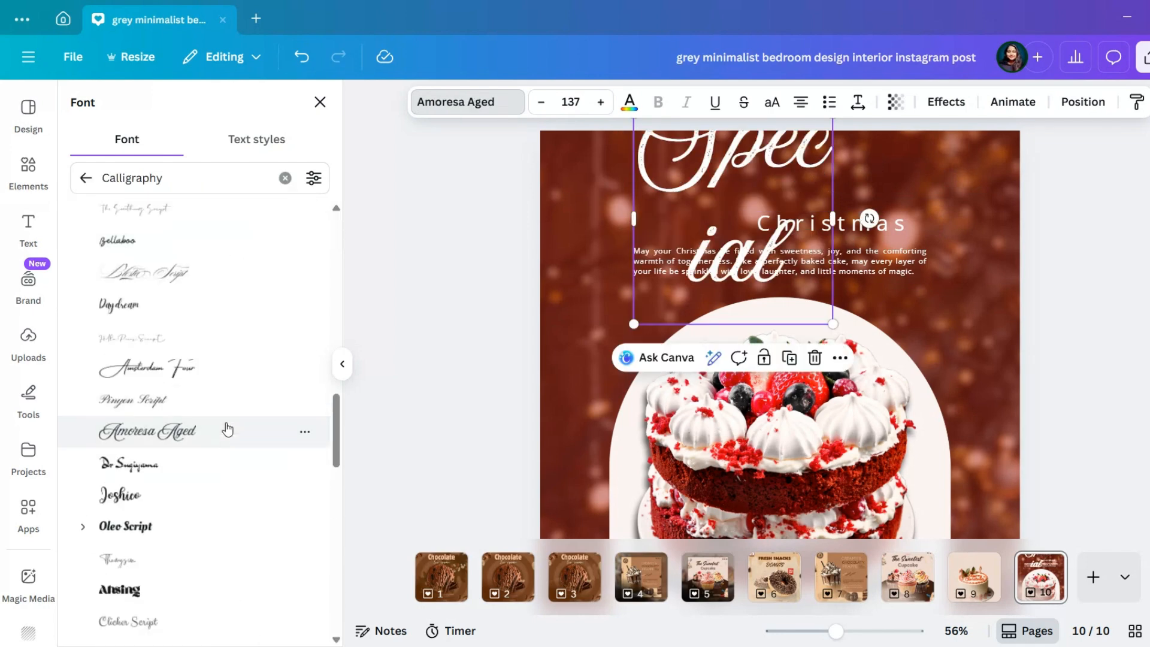
Widen the "Special" text box so it fits on one line, reduce the heading's size and centre it above the paragraph
left_click_drag(831, 214, 950, 224)
left_click_drag(839, 146, 821, 189)
left_click_drag(616, 155, 623, 154)
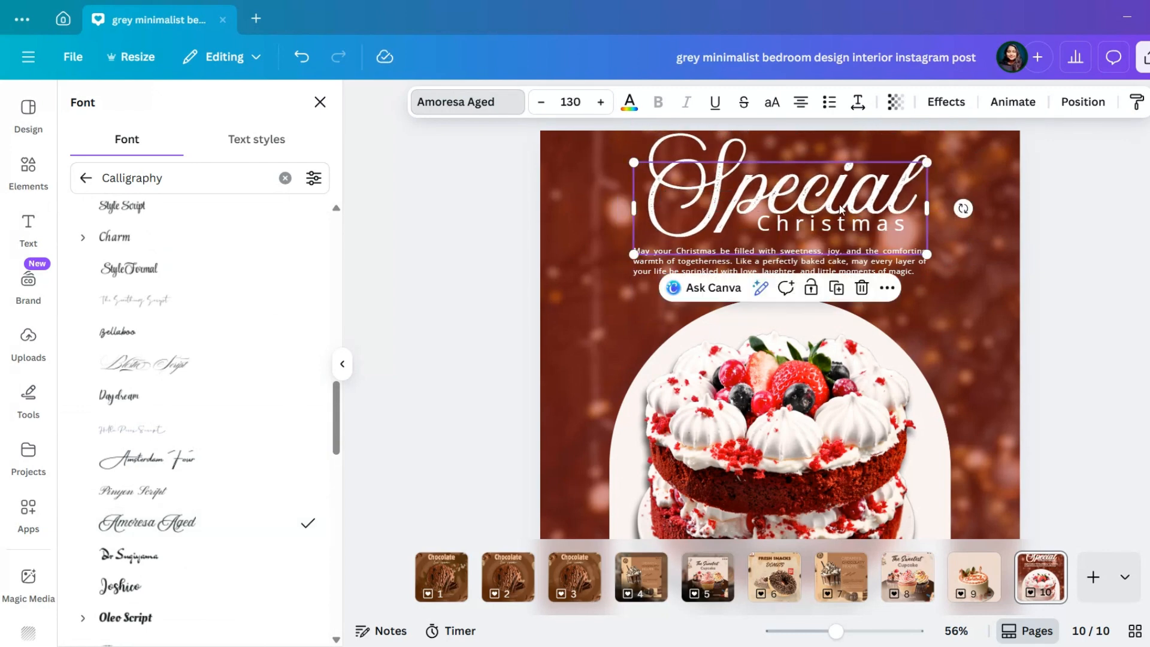
left_click_drag(916, 154, 902, 159)
left_click_drag(823, 193, 831, 199)
Make the word "Christmas" bold and smaller, and align it beneath the right end of the heading "Special"
left_click(904, 236)
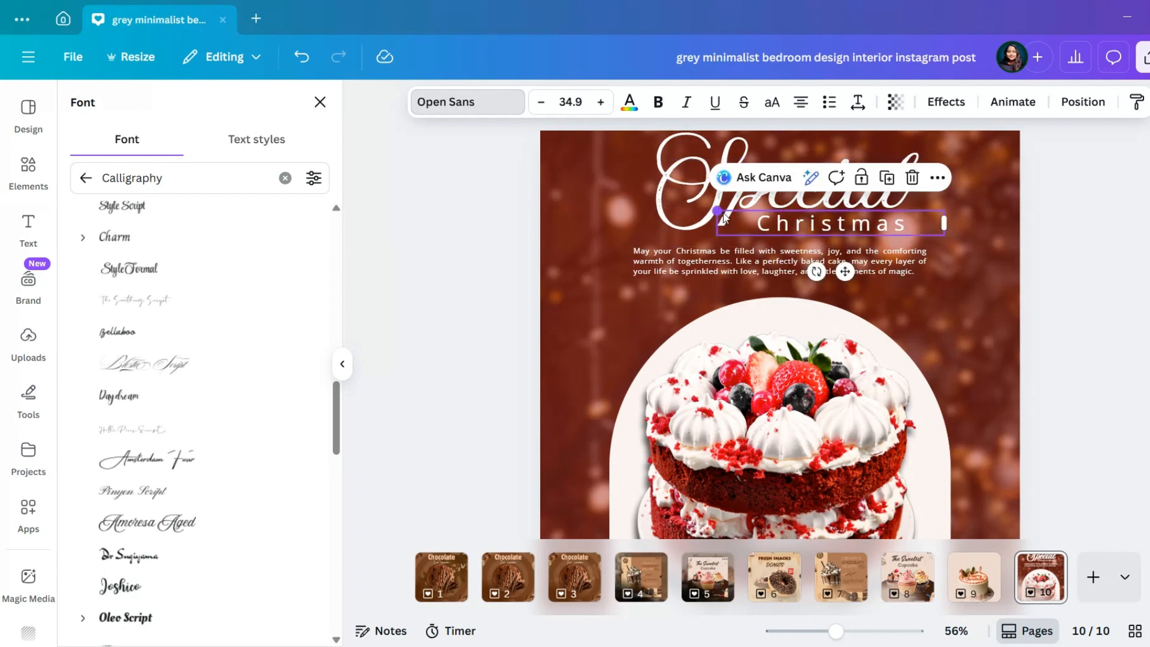
left_click_drag(724, 218, 759, 217)
left_click_drag(865, 271, 899, 276)
Shrink the greeting paragraph, centre it under "Christmas" and move the off-white arch slightly lower
left_click(831, 270)
left_click_drag(779, 308, 794, 308)
left_click_drag(647, 246, 658, 246)
left_click_drag(799, 308, 773, 322)
left_click(823, 321)
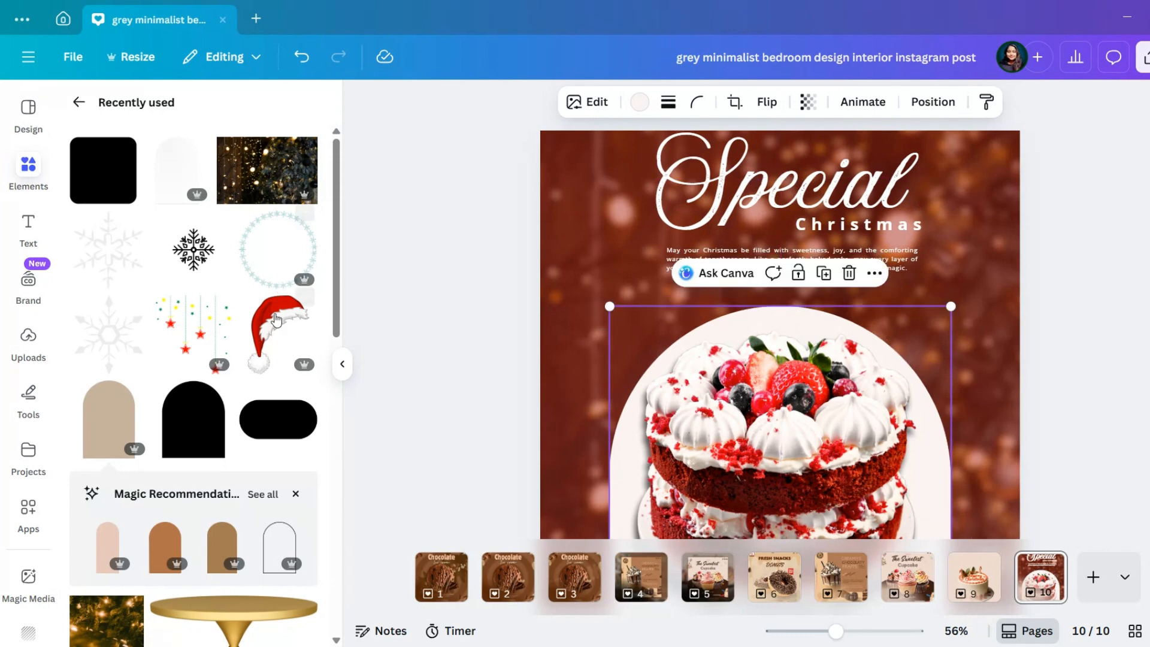
Try a pill shape with a corner rounding of 44 around the greeting paragraph, and delete it
left_click(277, 427)
left_click(497, 102)
left_click_drag(409, 167, 469, 167)
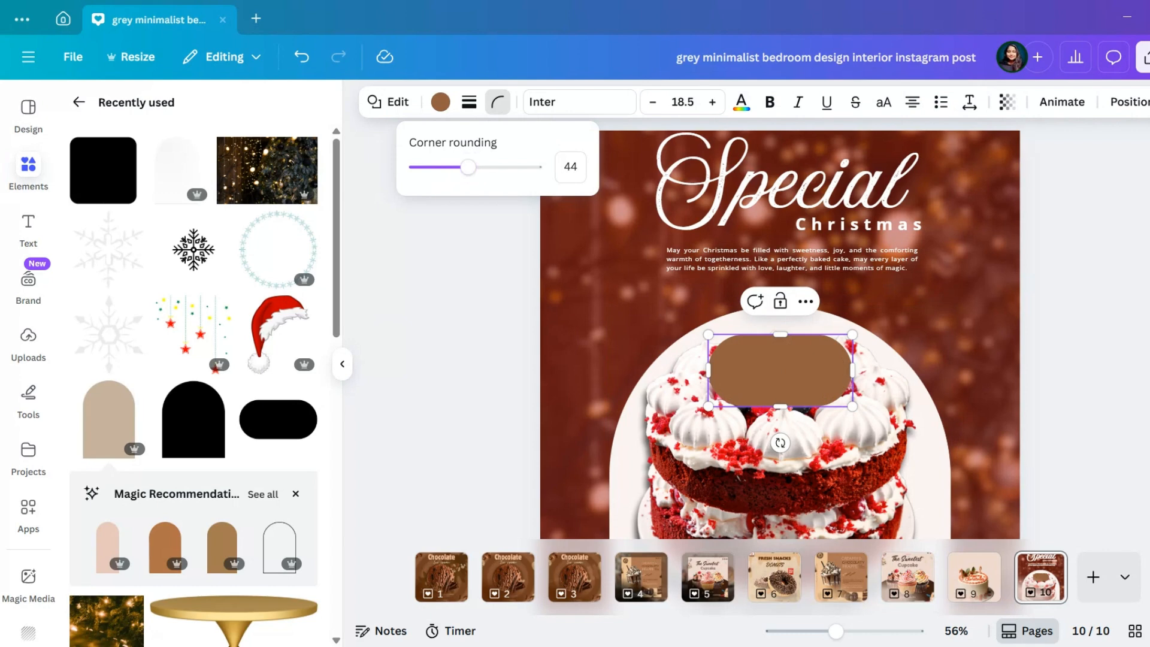
left_click_drag(818, 363, 851, 264)
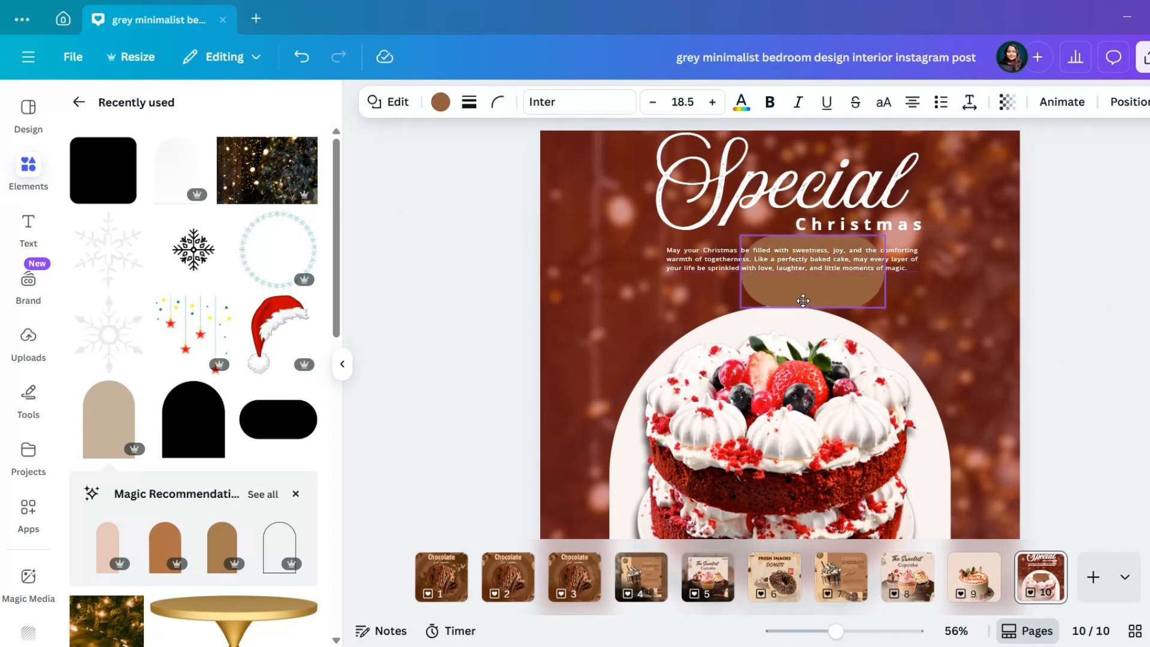
left_click(838, 203)
Add a recently used rounded square over the cake and remove it again
left_click(103, 170)
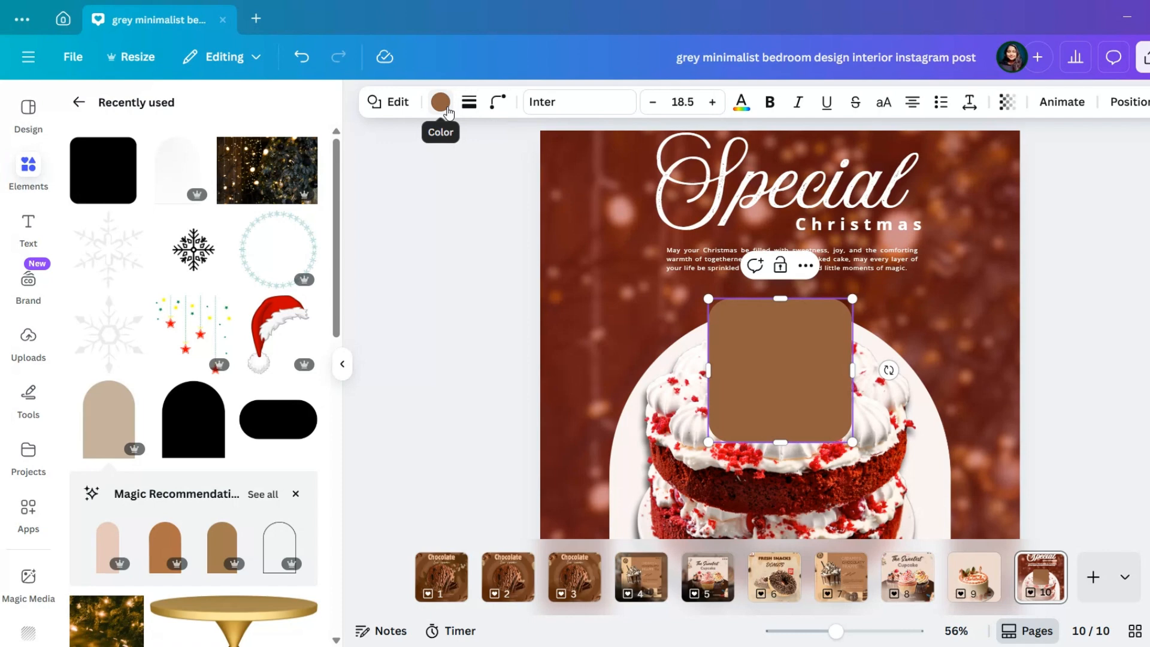
left_click(886, 293)
left_click(781, 379)
left_click(806, 267)
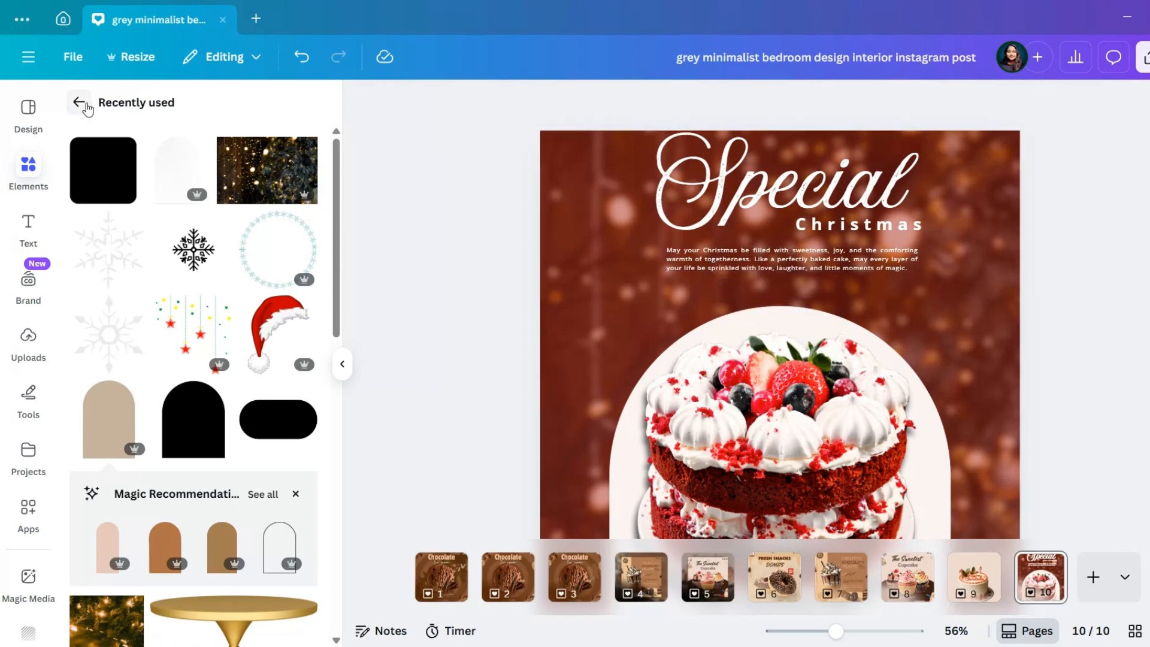
Search the elements for "shapes" and look through the graphics for a suitable decorative shape
left_click(82, 105)
type("shapes")
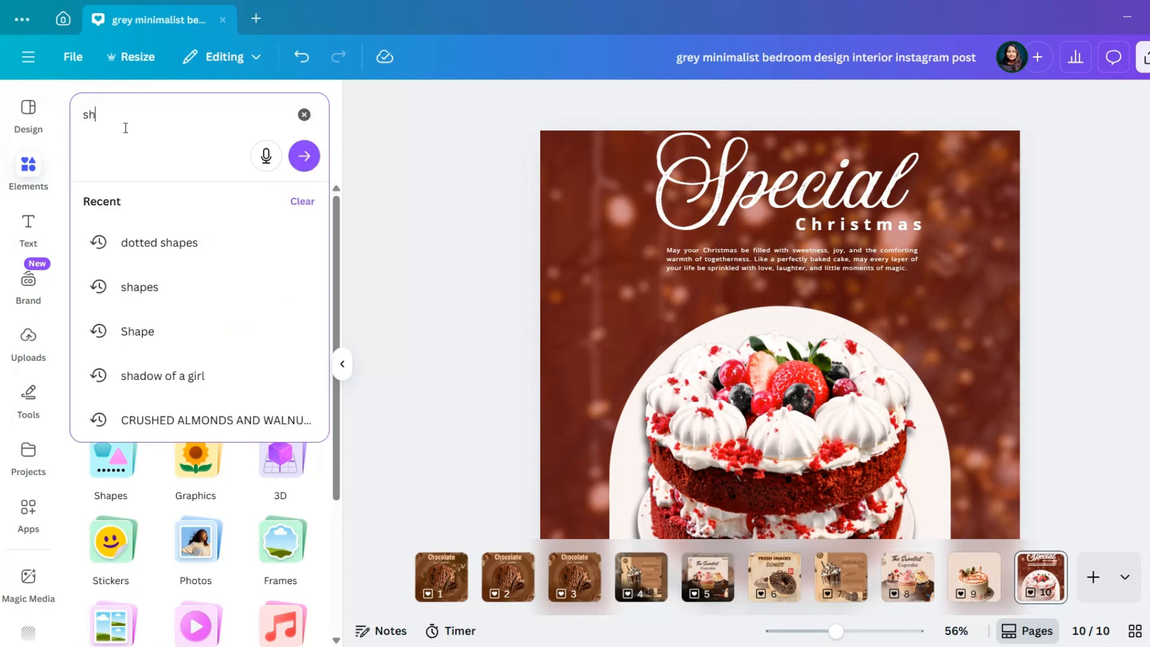
left_click(144, 287)
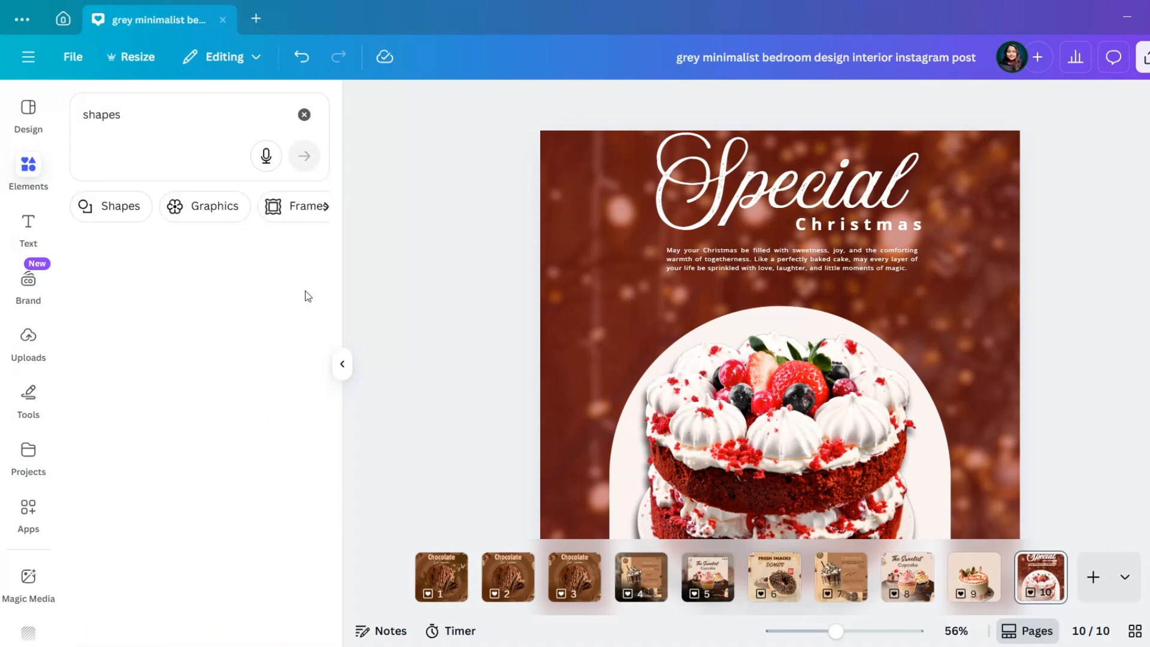
left_click(304, 115)
left_click(262, 118)
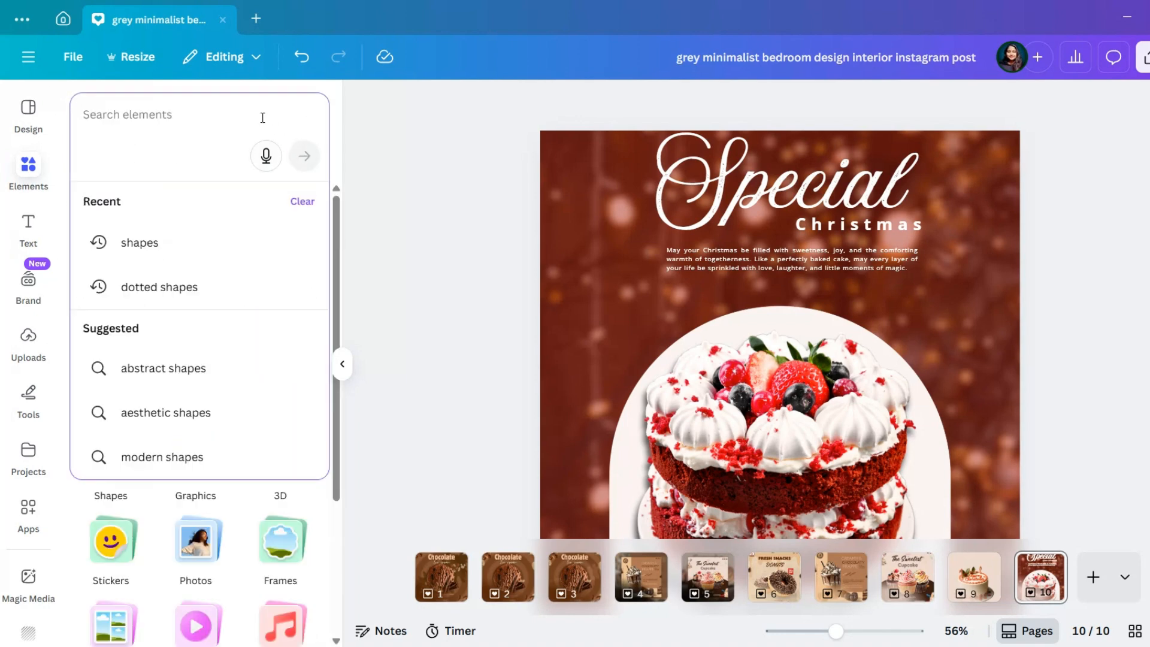
type("shapes")
left_click(304, 156)
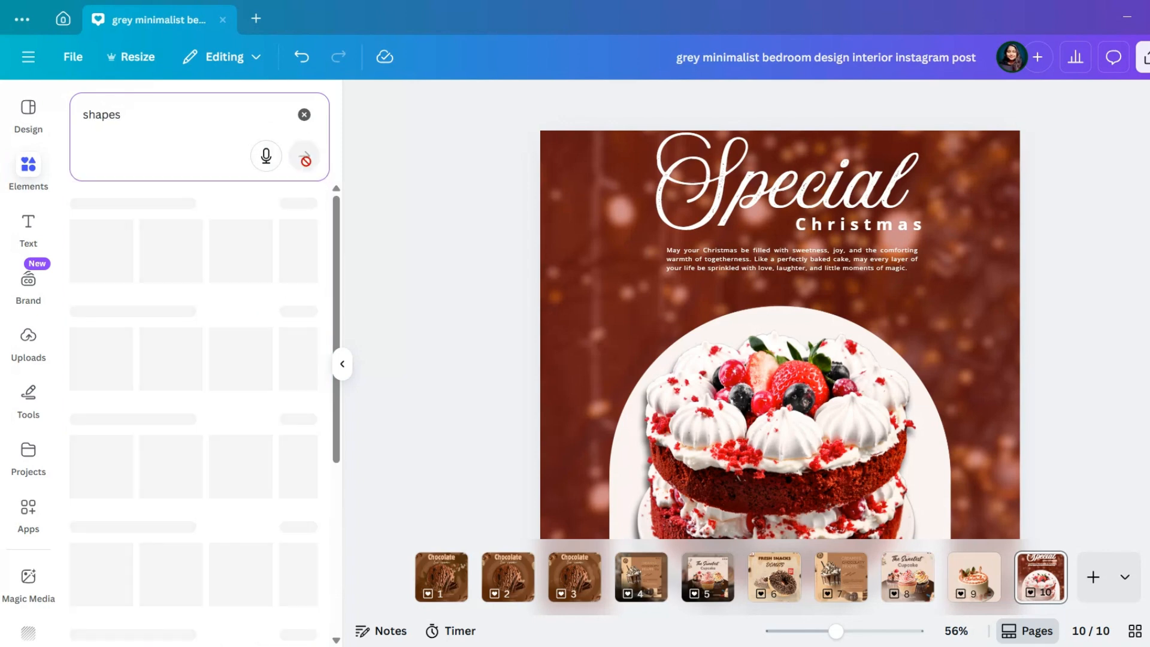
left_click(300, 388)
scroll(245, 483, "down", 10)
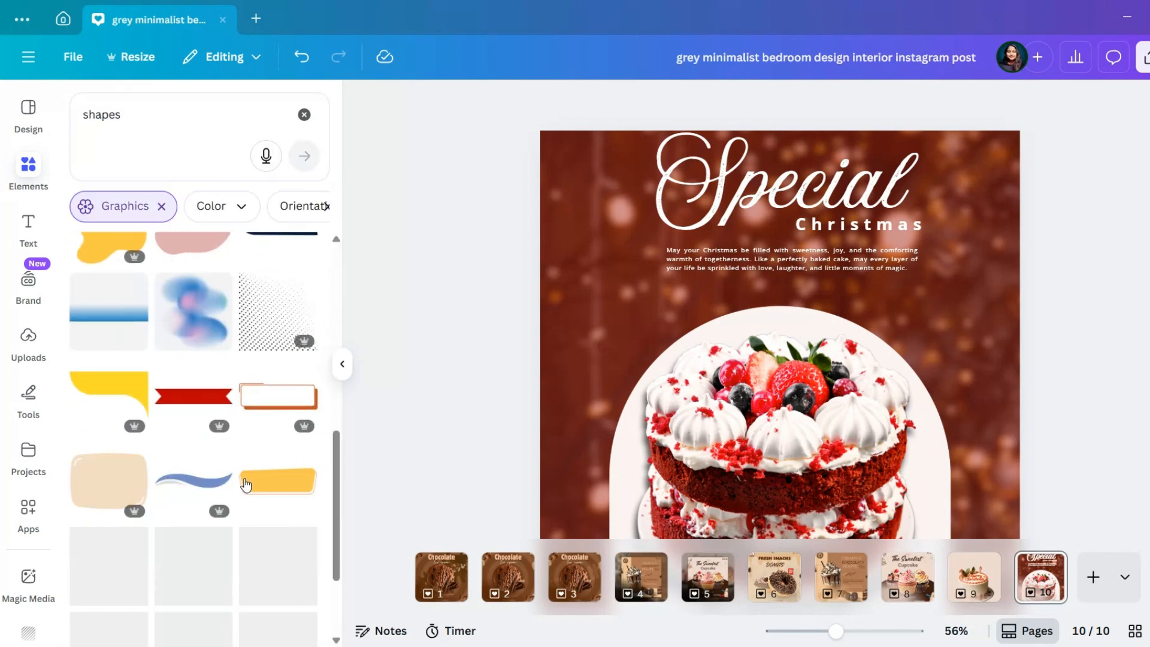
scroll(246, 482, "down", 15)
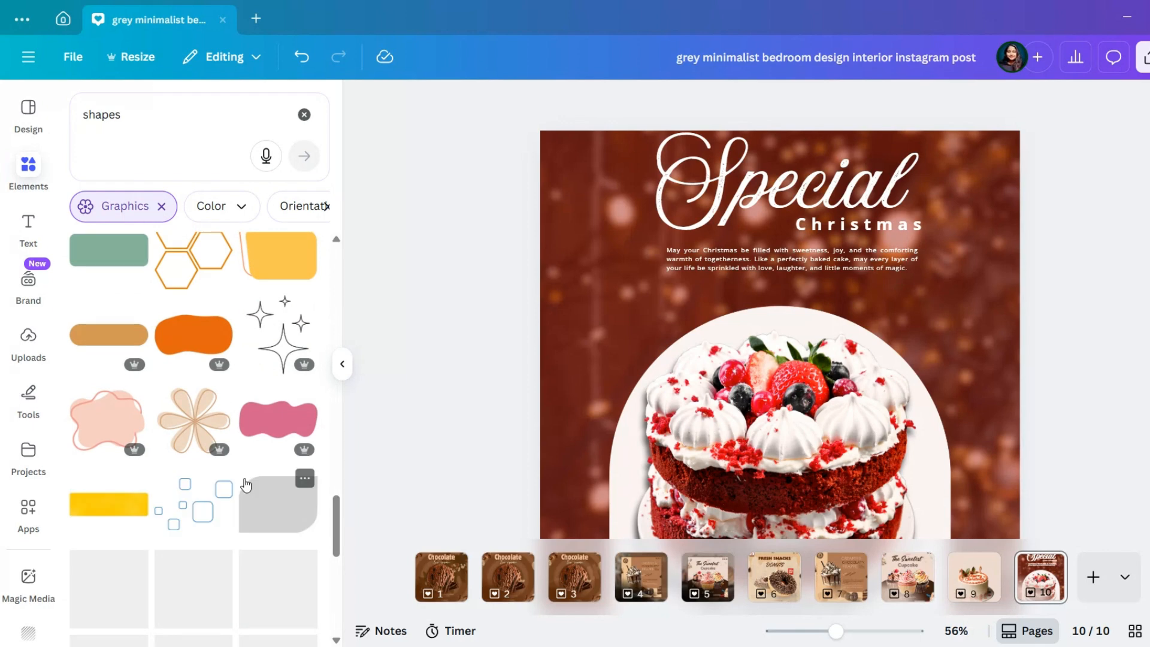
scroll(246, 483, "down", 5)
Search the elements for "border shapes" and look through the graphics for a suitable frame
left_click(305, 113)
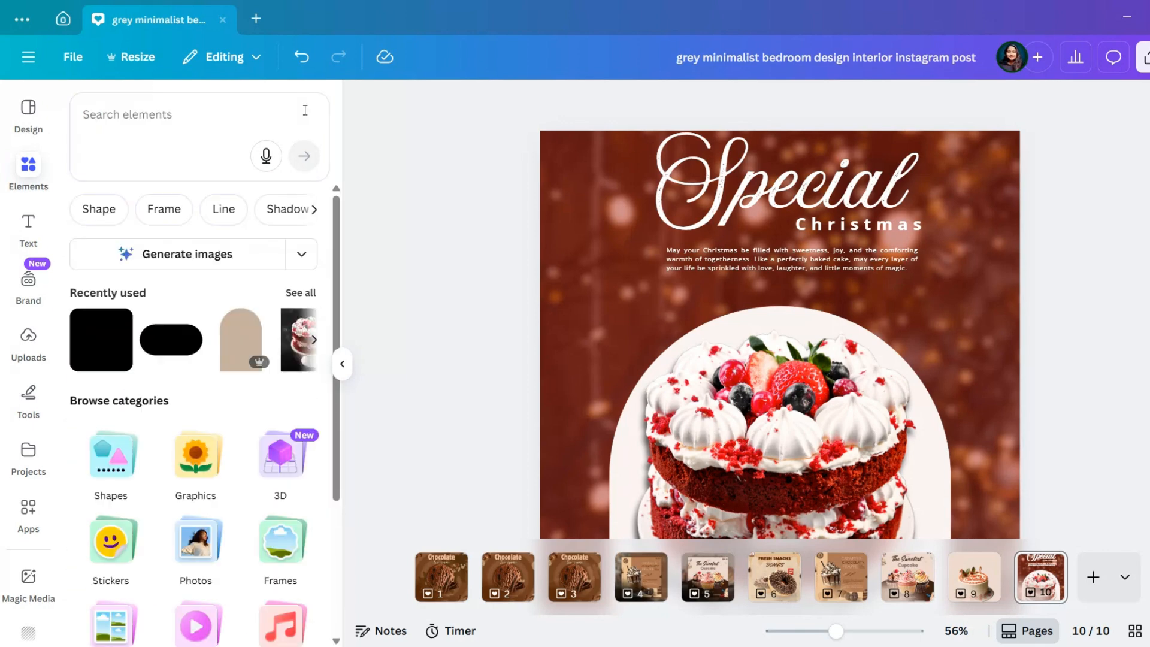
left_click(189, 114)
type("border")
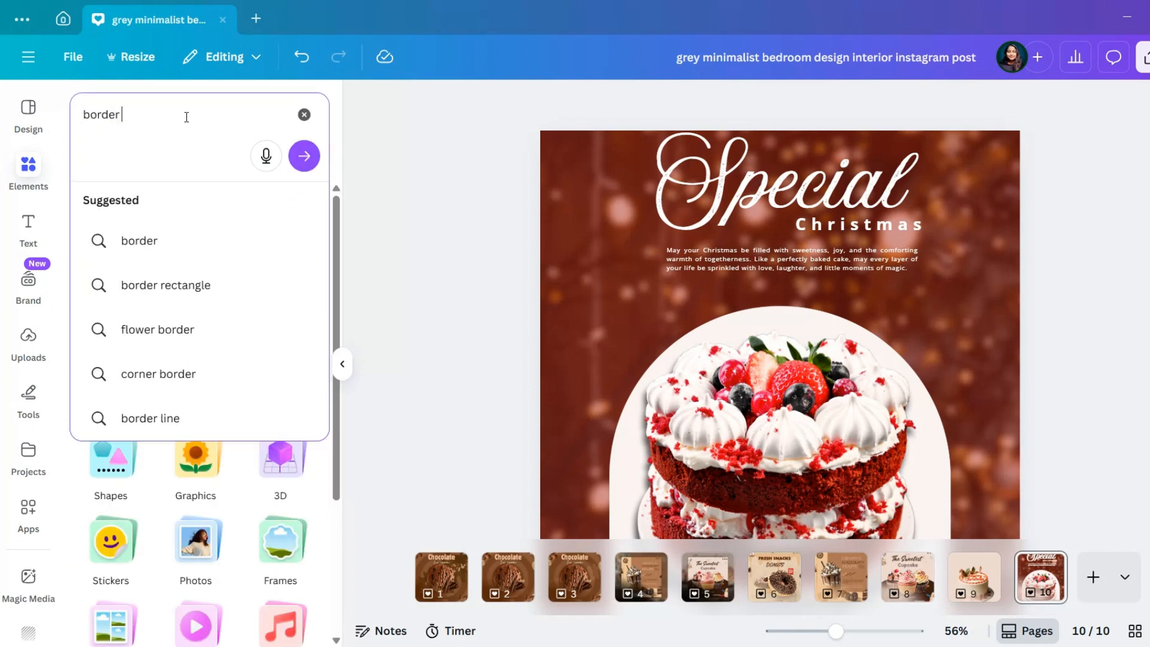
type(" shapes")
left_click(305, 156)
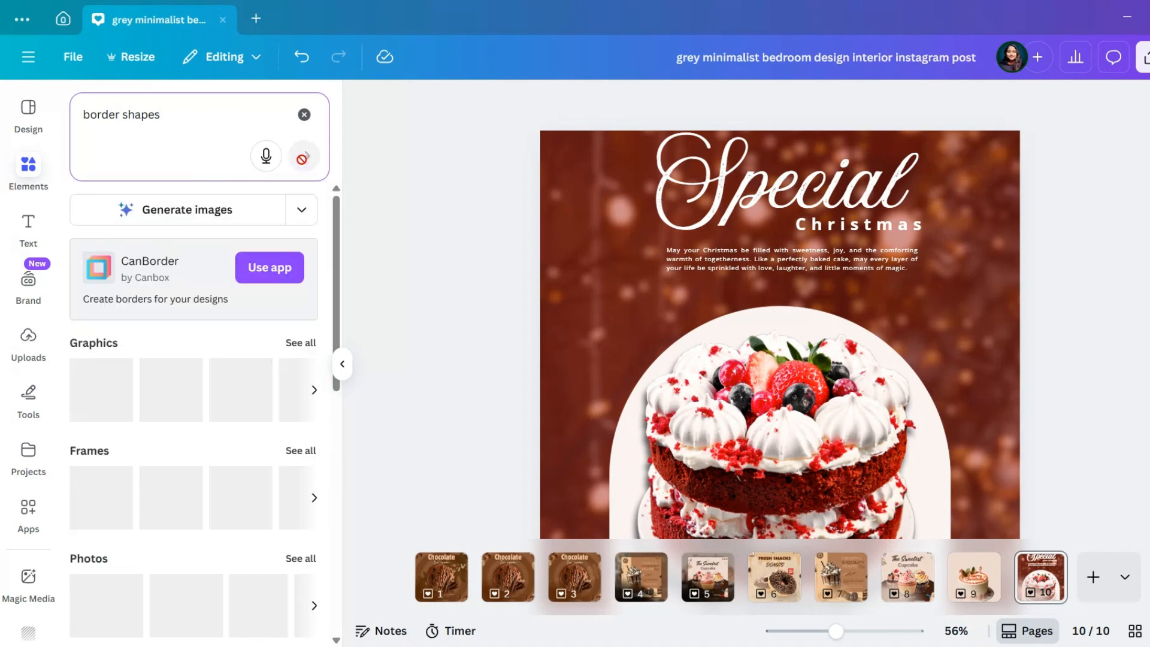
scroll(205, 436, "down", 8)
scroll(209, 435, "up", 3)
scroll(209, 435, "up", 5)
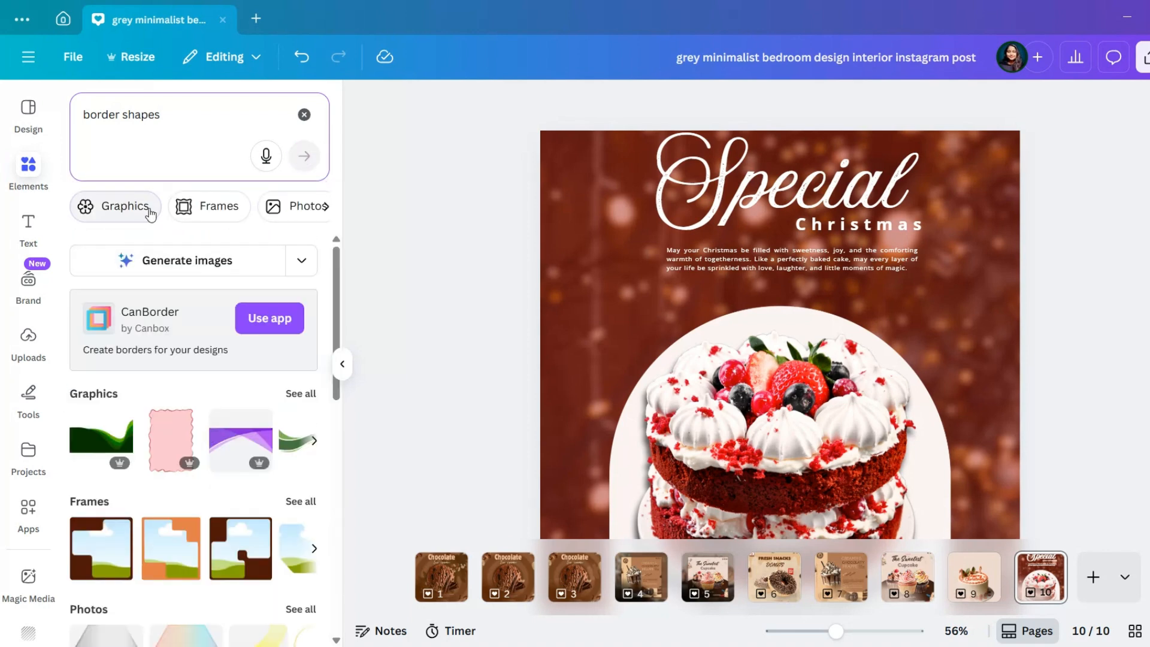
left_click(146, 206)
scroll(157, 266, "down", 5)
scroll(160, 271, "down", 15)
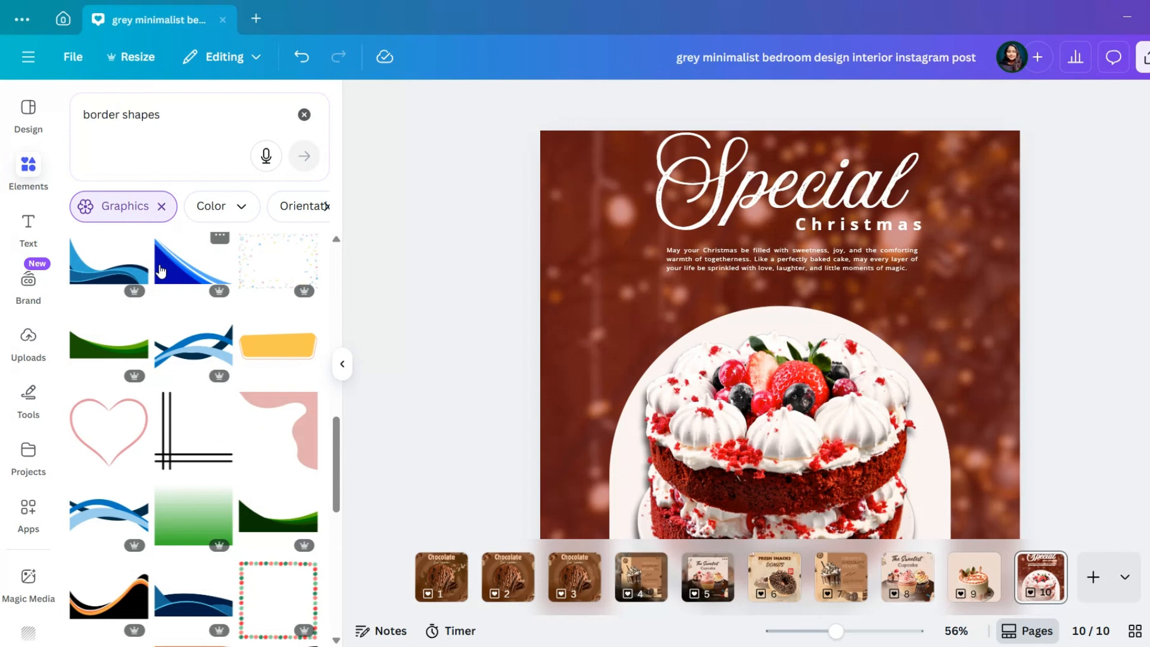
scroll(177, 427, "down", 15)
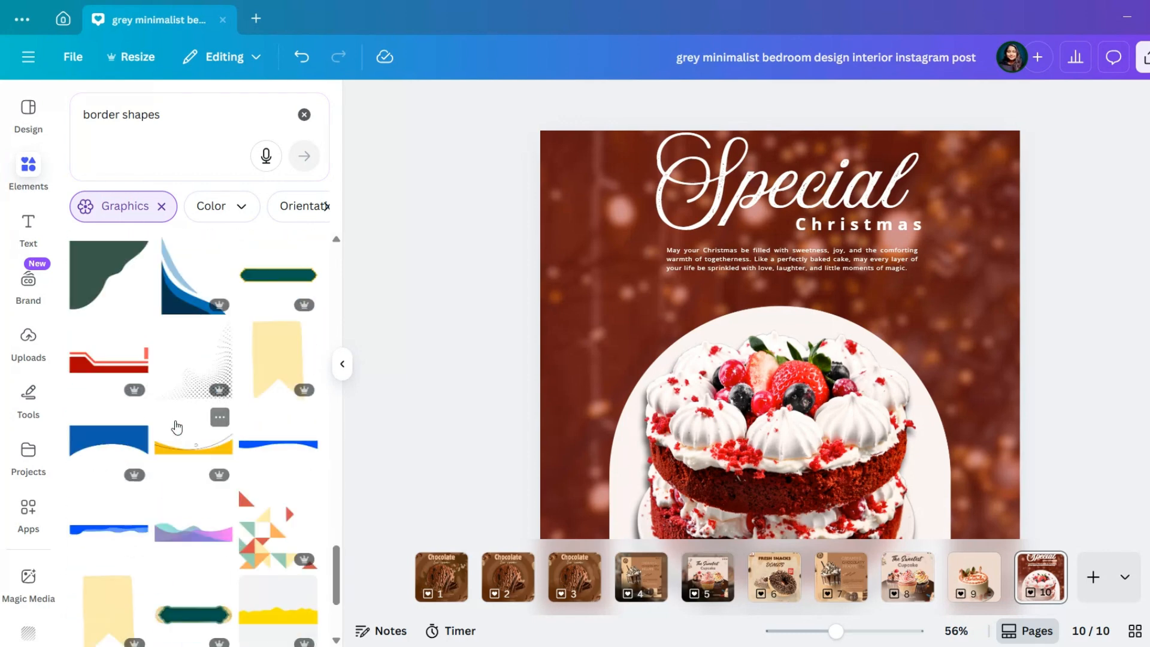
scroll(176, 427, "down", 5)
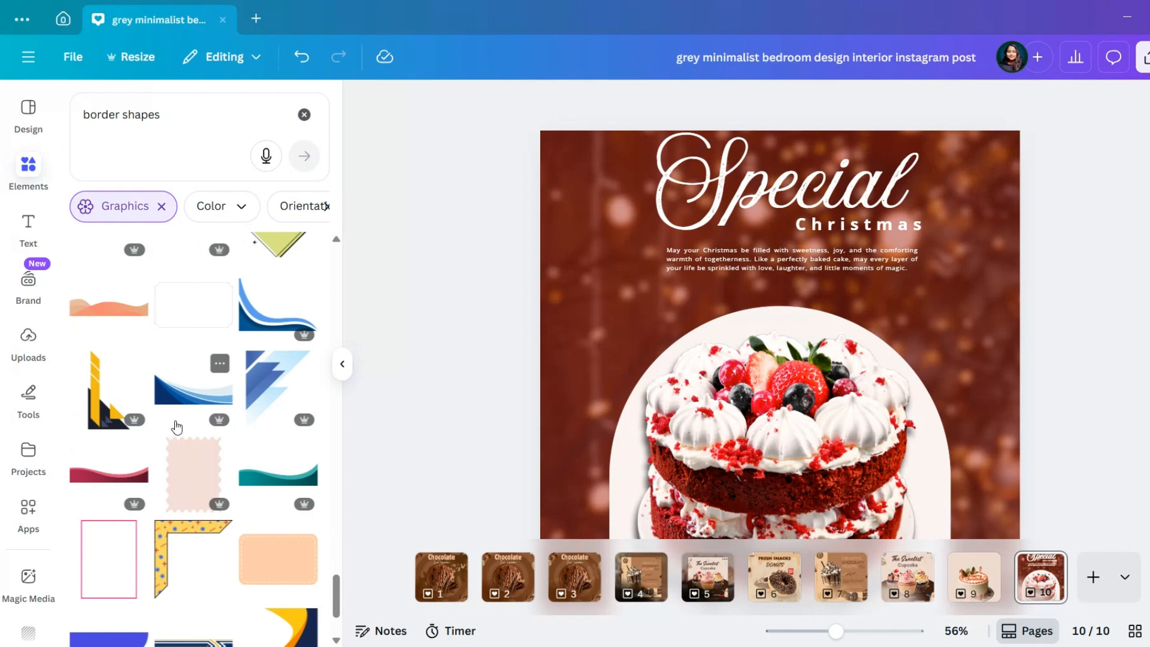
Search the elements for "dotted shapes" and look through the graphics for a dashed rectangle
left_click(305, 115)
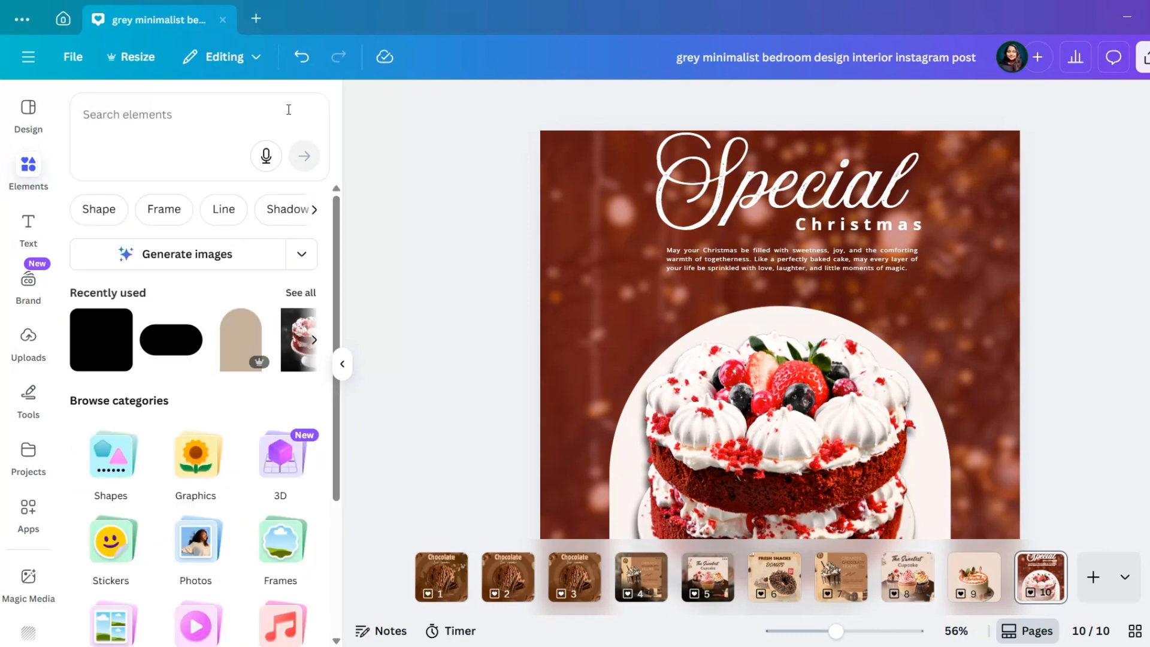
type("dotted")
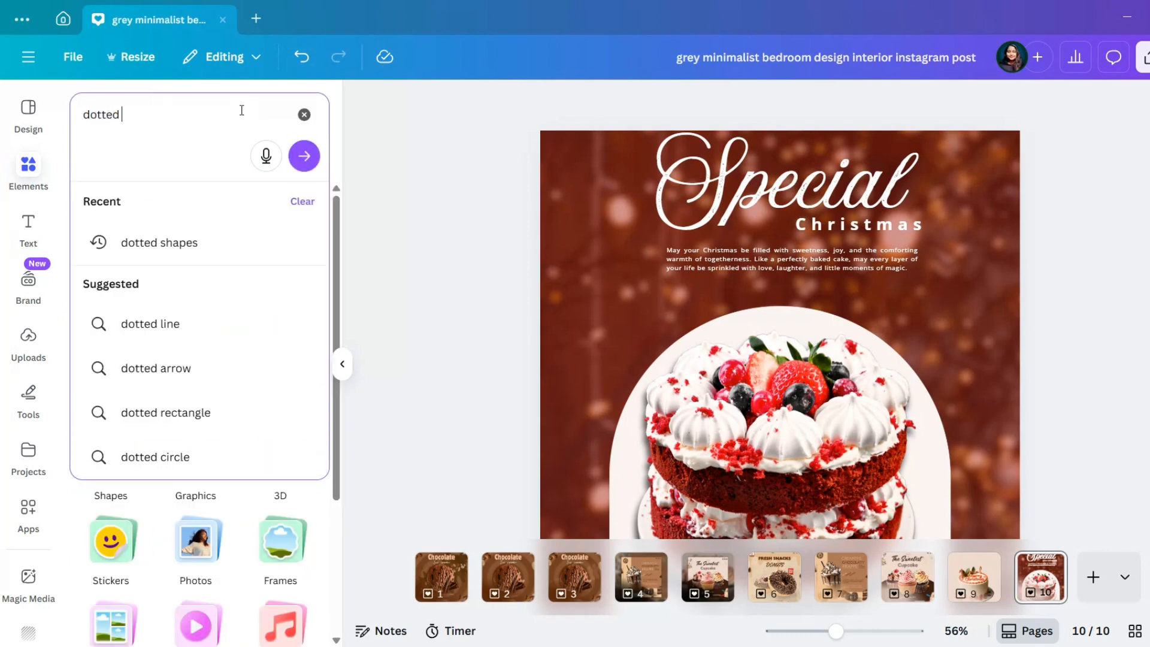
left_click(241, 244)
left_click(309, 299)
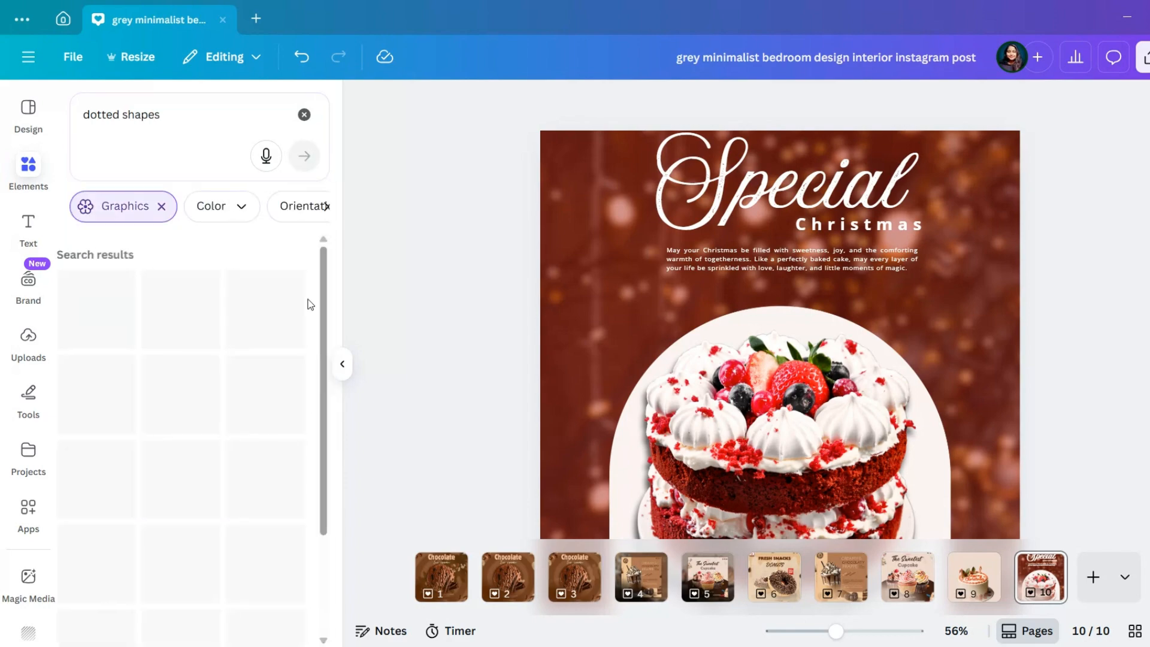
scroll(283, 359, "down", 10)
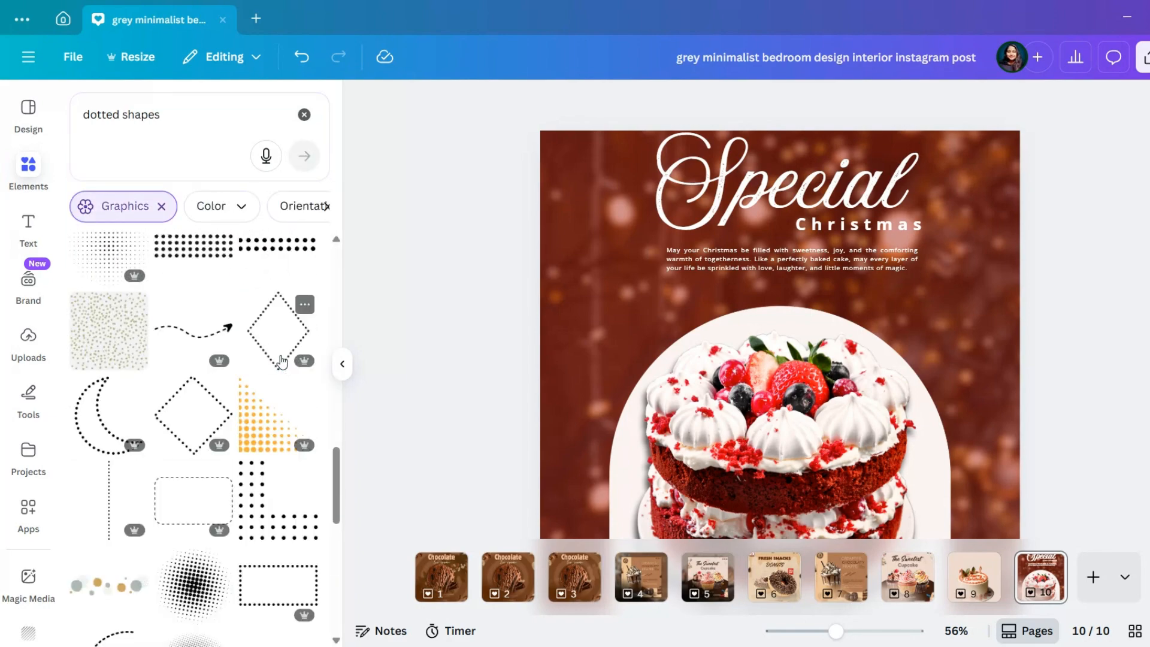
scroll(282, 361, "down", 10)
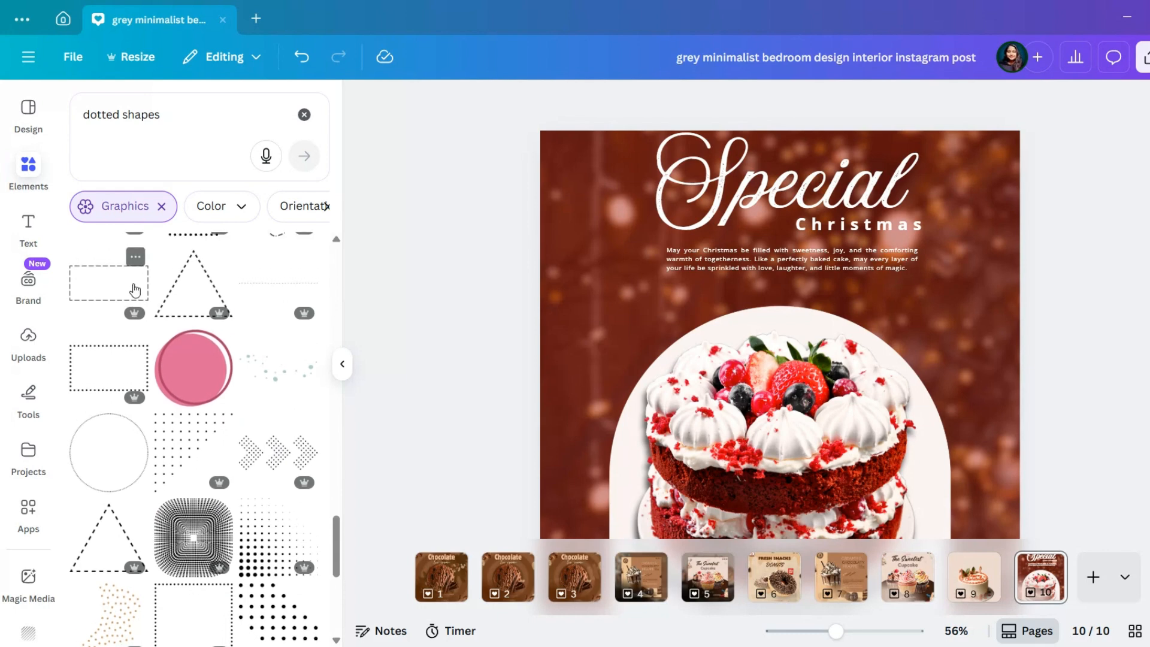
Add the dashed rectangle graphic with a solid stroke of weight 12, shrink it and place it just above the arch
left_click(135, 291)
left_click(669, 102)
left_click_drag(563, 211, 586, 213)
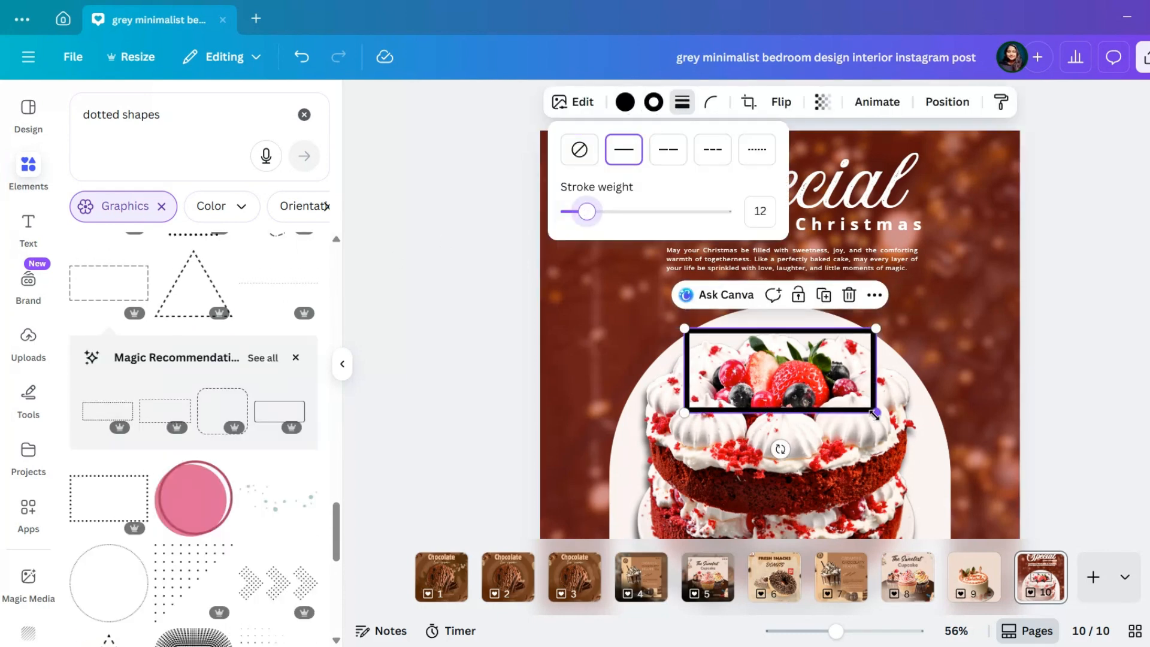
mouse_move(875, 413)
left_mouse_down()
mouse_move(757, 354)
mouse_move(799, 354)
left_mouse_up()
left_click_drag(817, 315, 793, 305)
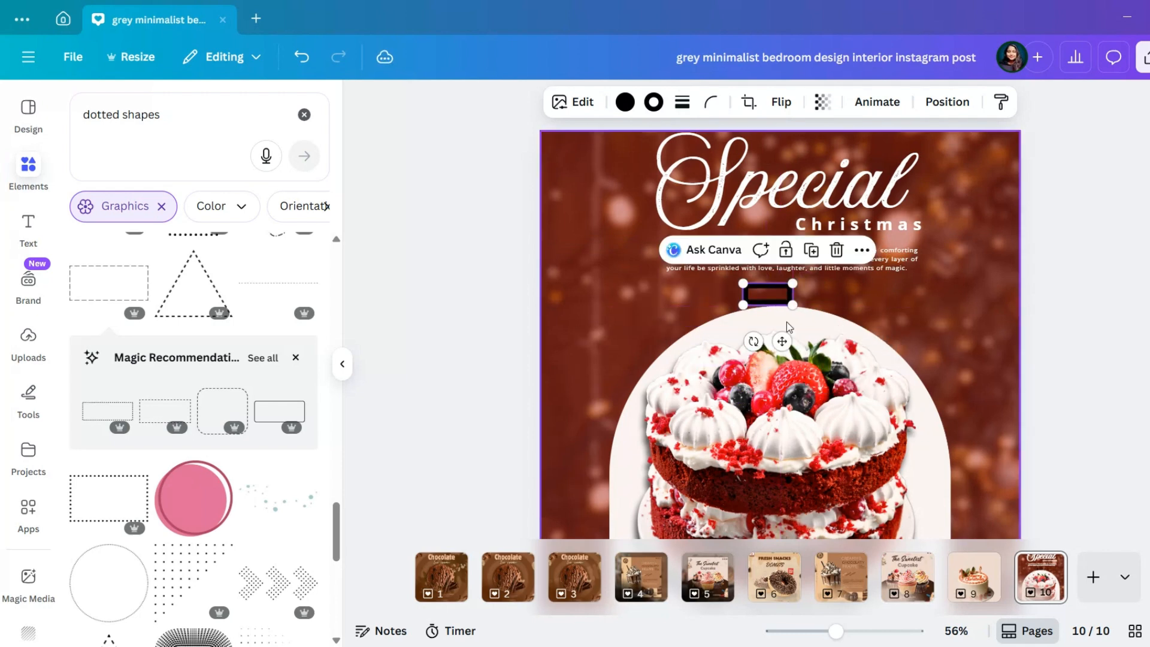
Set the small rectangle's stroke weight to 8, centre it between the greeting paragraph and the arch, and colour its stroke white
left_click(653, 103)
left_click(683, 101)
left_click_drag(599, 212, 601, 214)
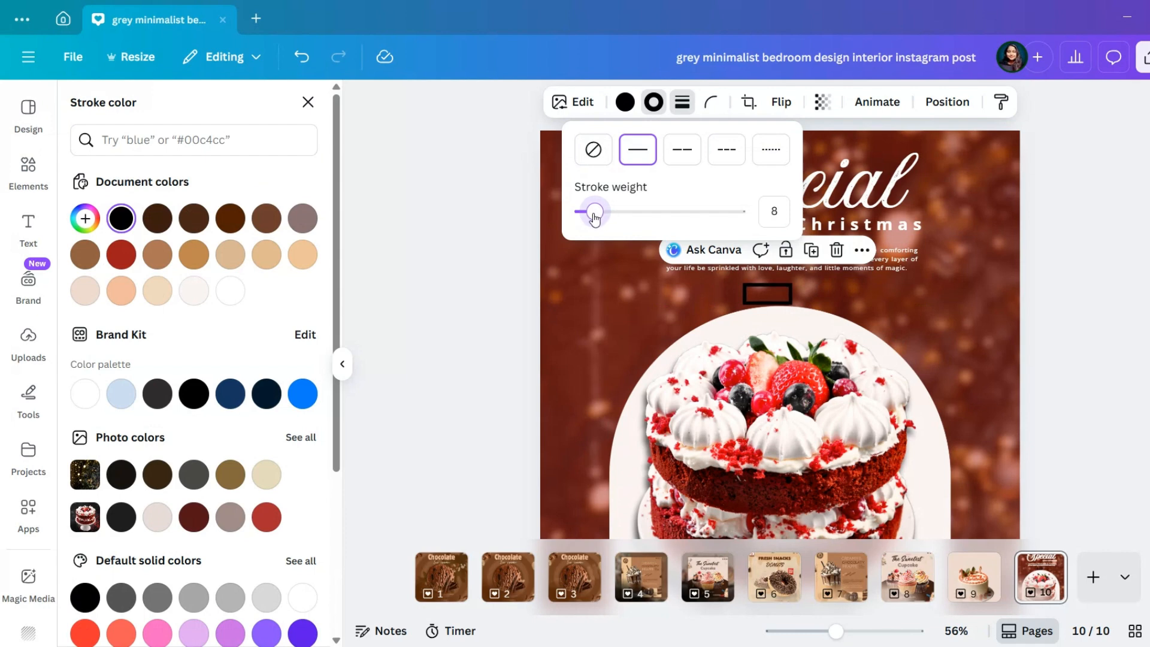
left_click_drag(787, 340, 788, 335)
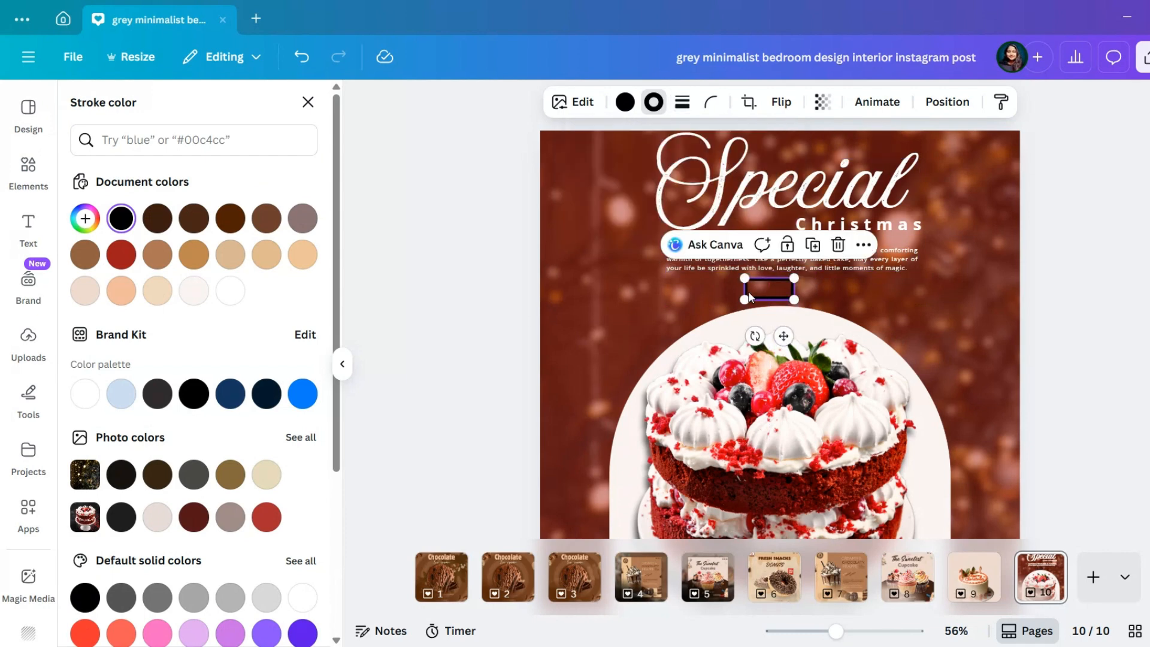
left_click_drag(745, 297, 741, 300)
left_click_drag(782, 341, 788, 335)
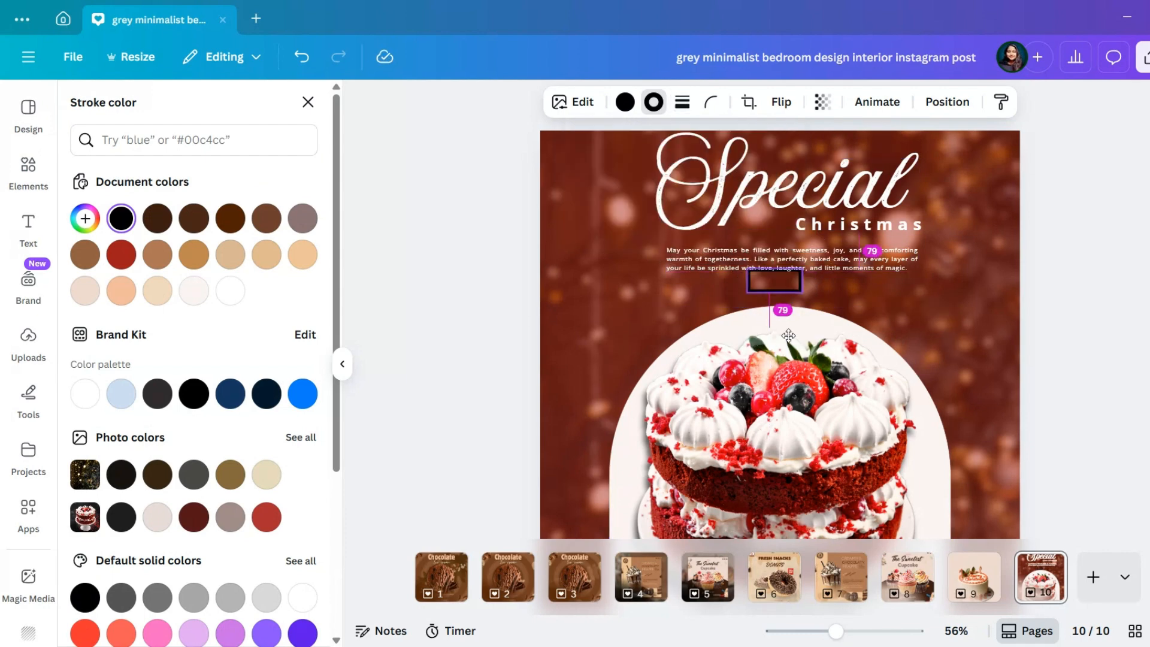
left_click(230, 291)
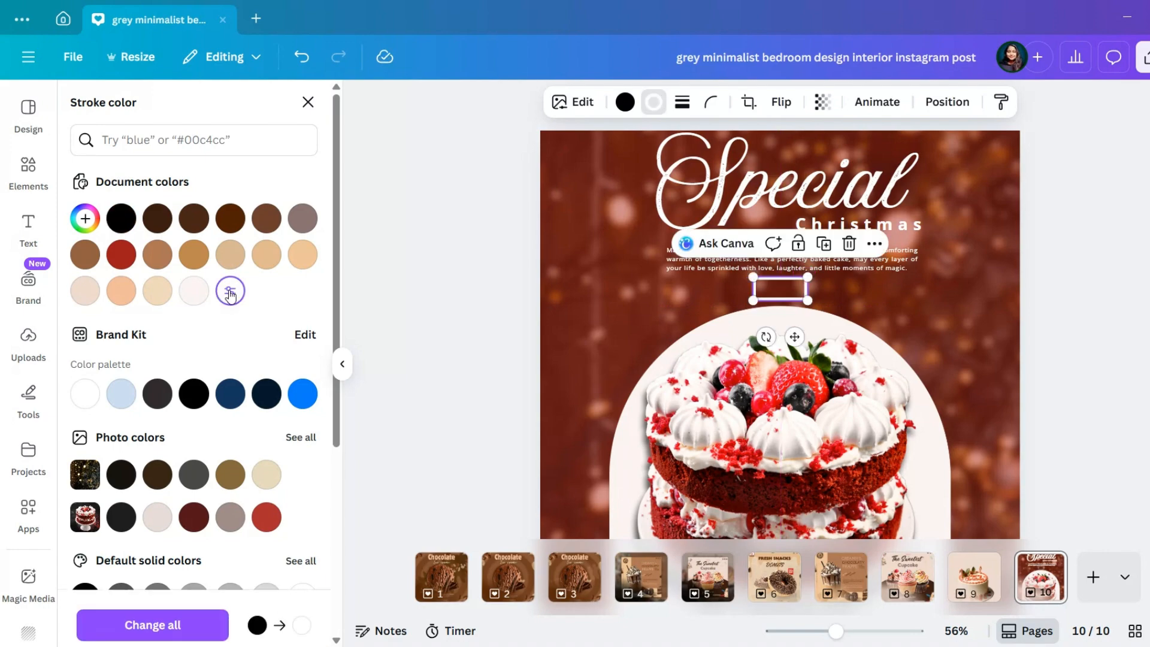
Duplicate the "Christmas" text, change the copy to "SHOP NOW", shrink it and place it below the greeting paragraph
left_click(927, 226)
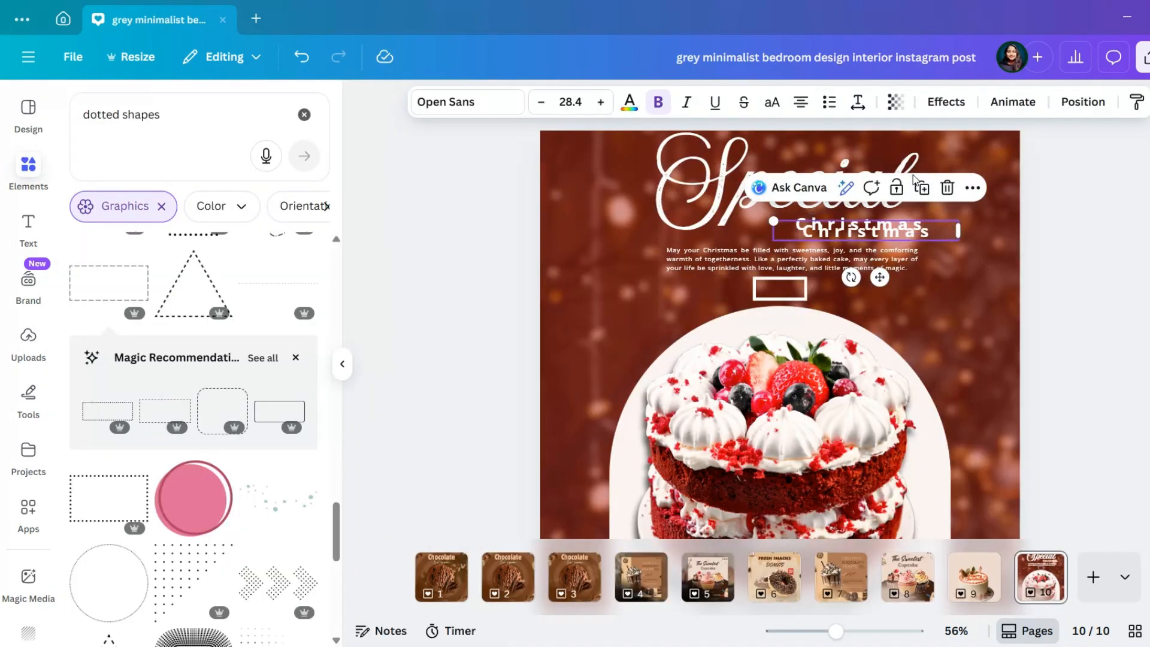
left_click(924, 237)
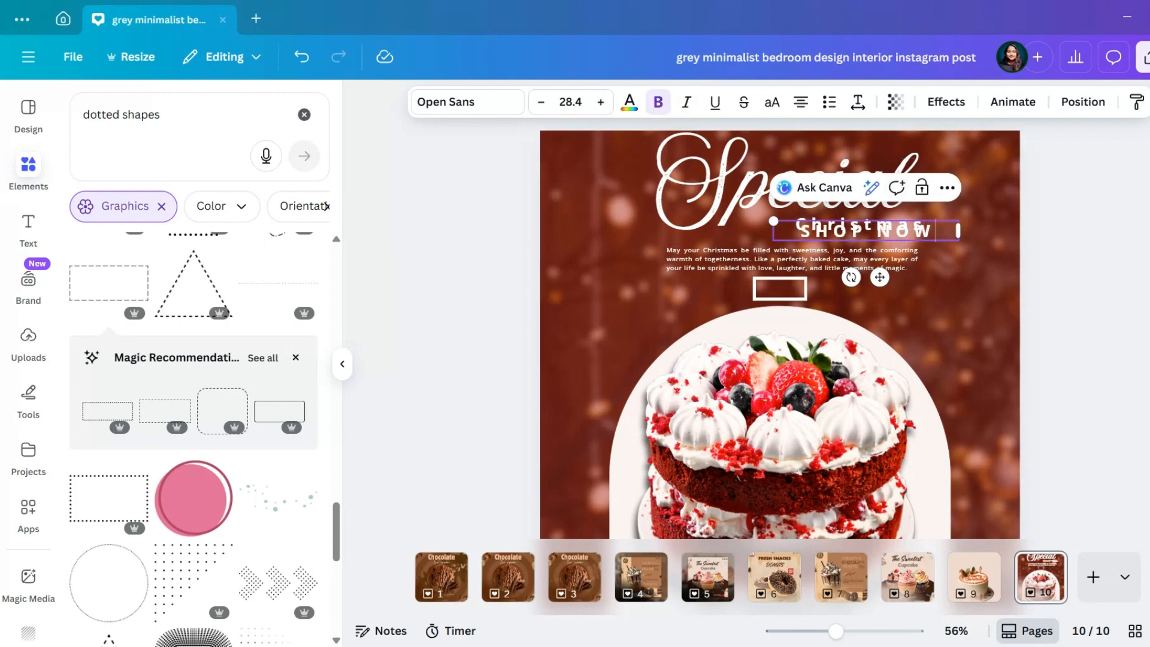
left_click_drag(774, 222, 893, 234)
left_click_drag(940, 278, 806, 329)
Delete the small white rectangle and add the first recommended dashed rectangle with a solid stroke of weight 8
left_click(806, 298)
left_click(847, 245)
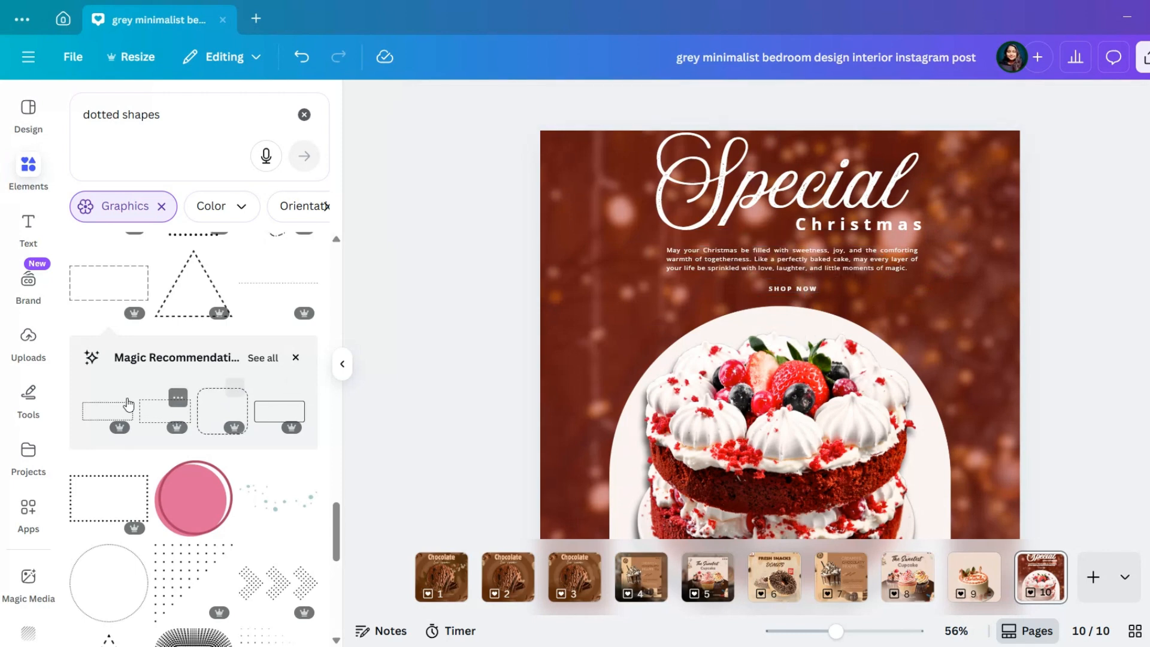
left_click(124, 406)
left_click(668, 102)
left_click_drag(563, 212, 581, 213)
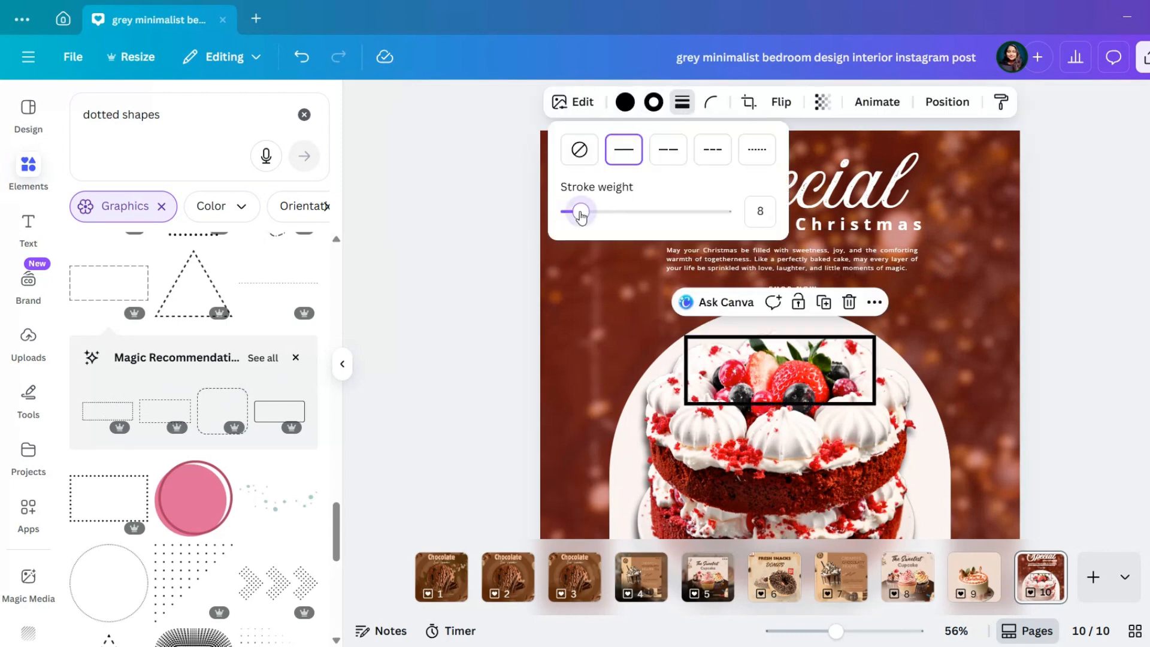
Shrink the new black rectangle and position it around the "SHOP NOW" text
left_click_drag(684, 406, 765, 372)
left_click_drag(833, 408, 806, 356)
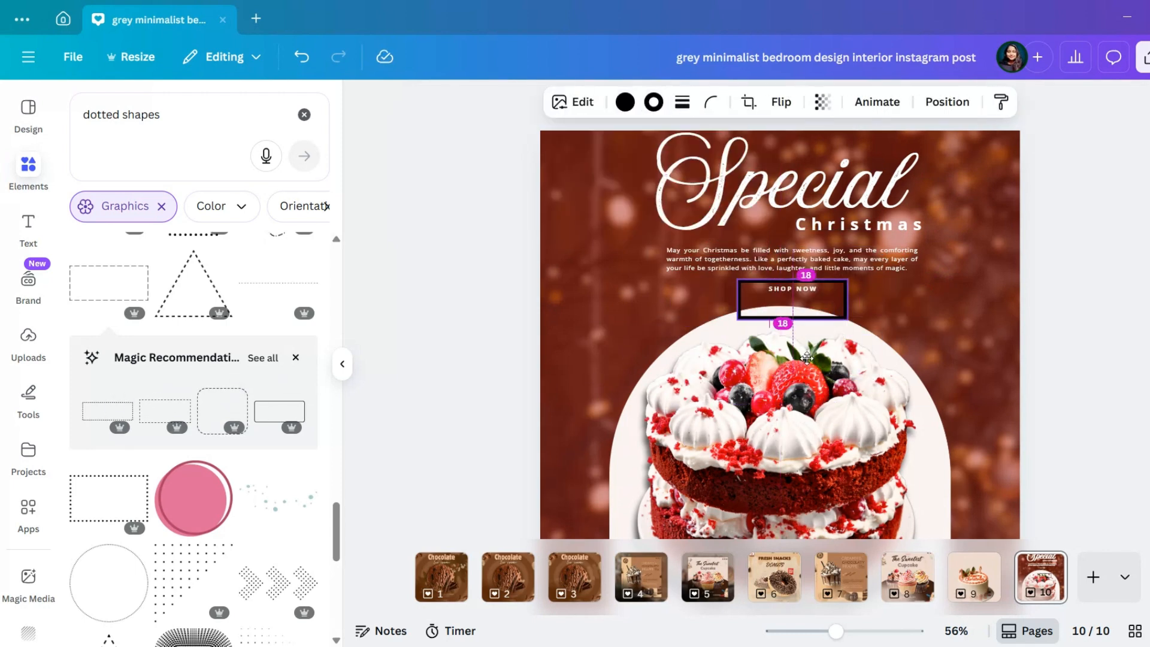
left_click_drag(847, 319, 811, 306)
left_click_drag(788, 342, 795, 343)
left_click_drag(803, 296, 804, 321)
Enlarge the "SHOP NOW" text to size 11.8 inside the black rectangle
left_click(804, 291)
scroll(827, 334, "up", 5)
left_click_drag(683, 312, 688, 305)
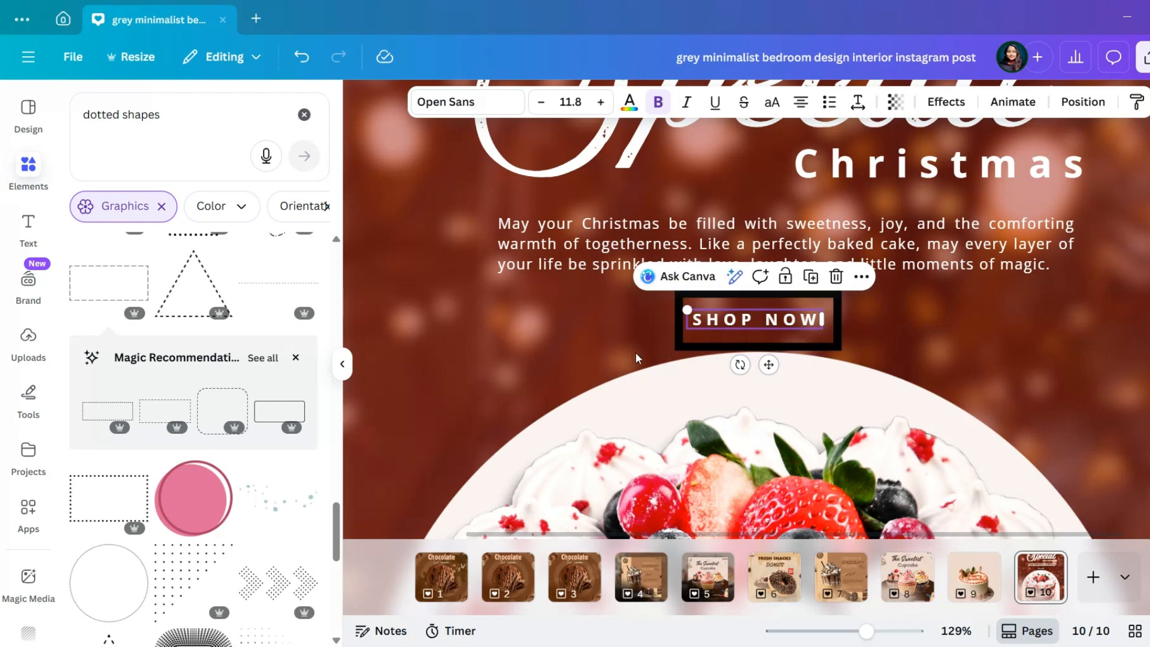
Add the thin solid-outline rectangle from the full list of magic recommendations
scroll(265, 509, "up", 4)
scroll(267, 510, "down", 9)
scroll(267, 511, "up", 5)
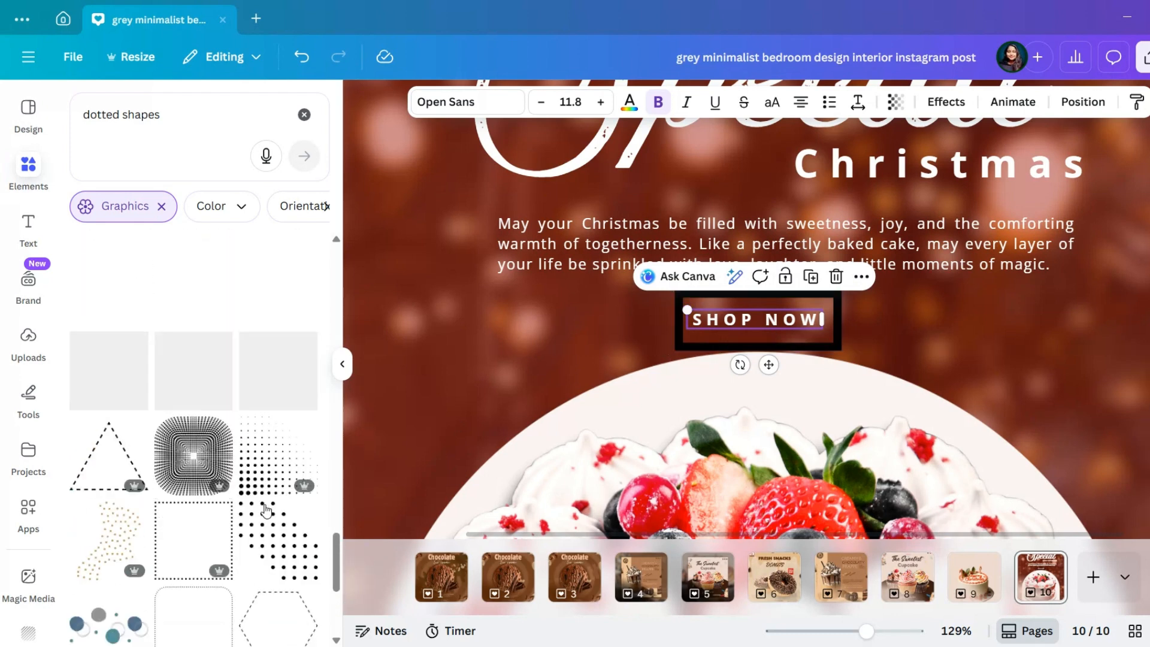
left_click(261, 323)
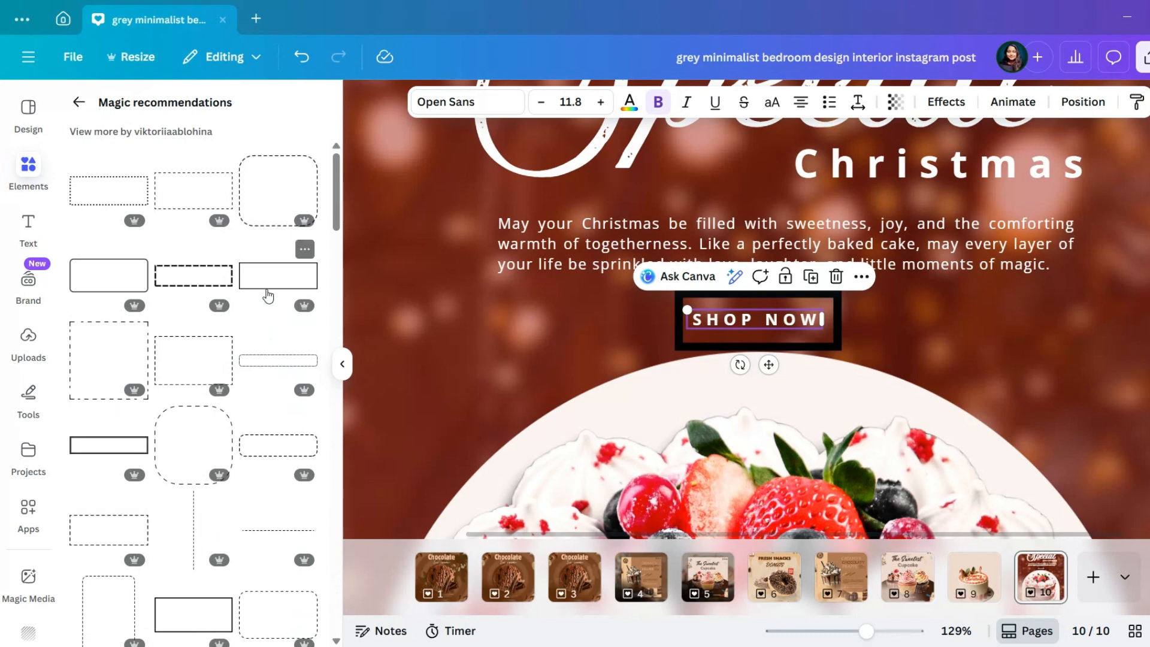
left_click(268, 294)
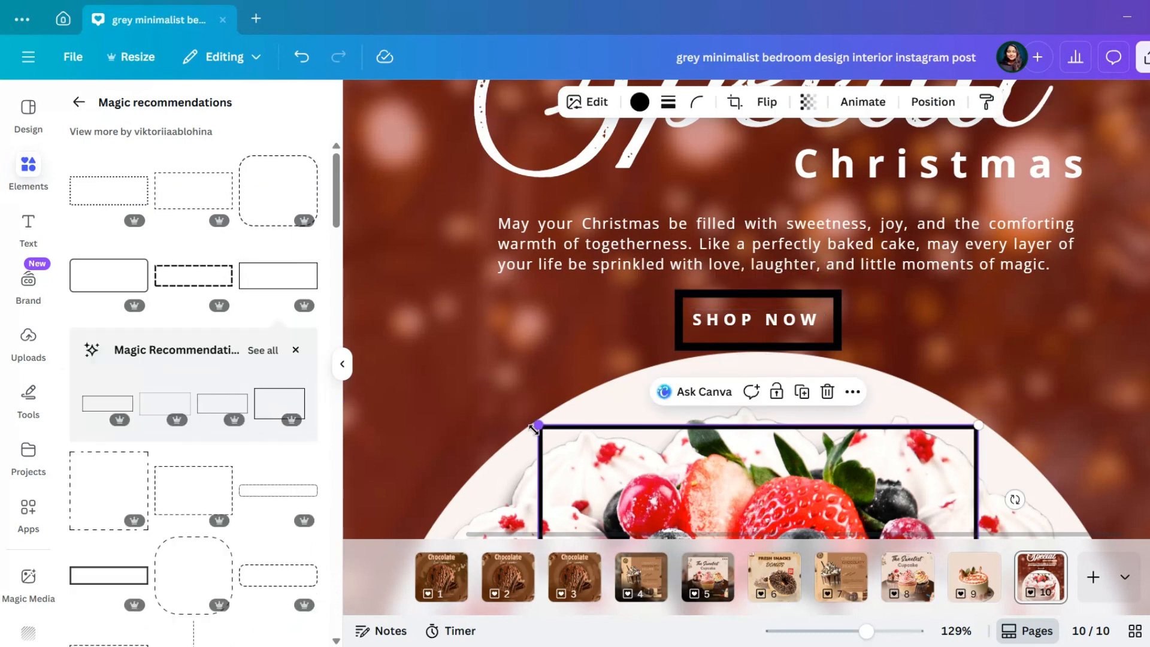
Shrink the thin rectangle to fit around "SHOP NOW" and move the black rectangle aside
left_click_drag(536, 428, 676, 473)
left_click_drag(788, 509, 718, 339)
left_click(783, 298)
left_click_drag(809, 298, 1065, 291)
left_click_drag(907, 402, 807, 317)
left_click_drag(507, 215, 693, 277)
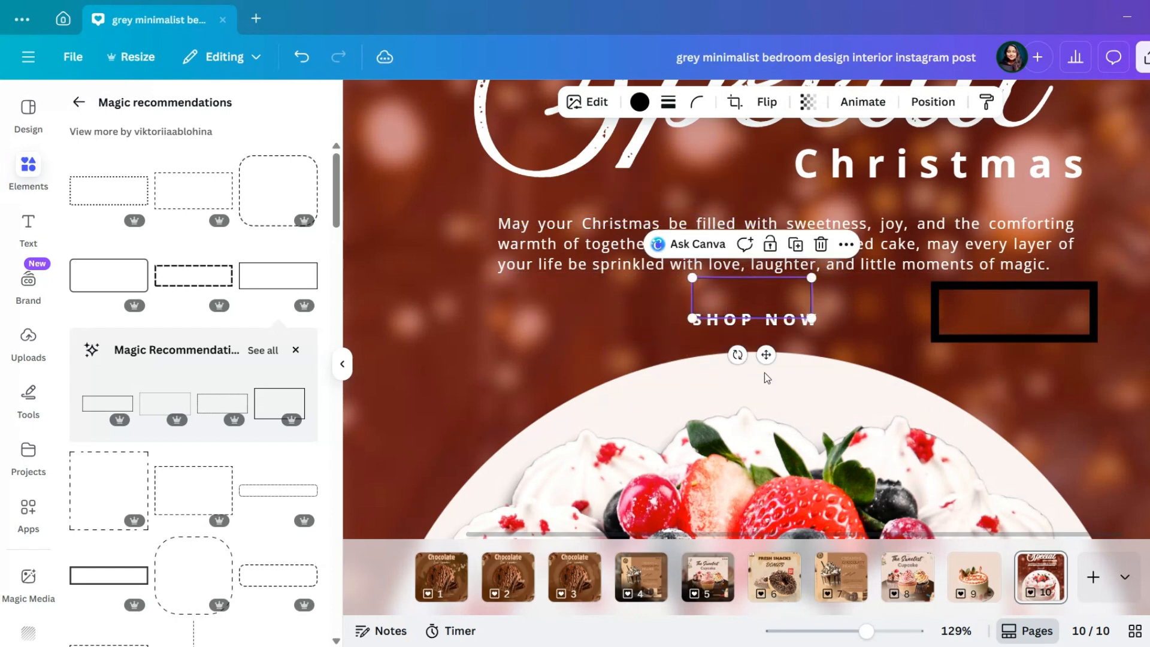
left_click_drag(766, 357, 776, 376)
left_click_drag(701, 339, 676, 348)
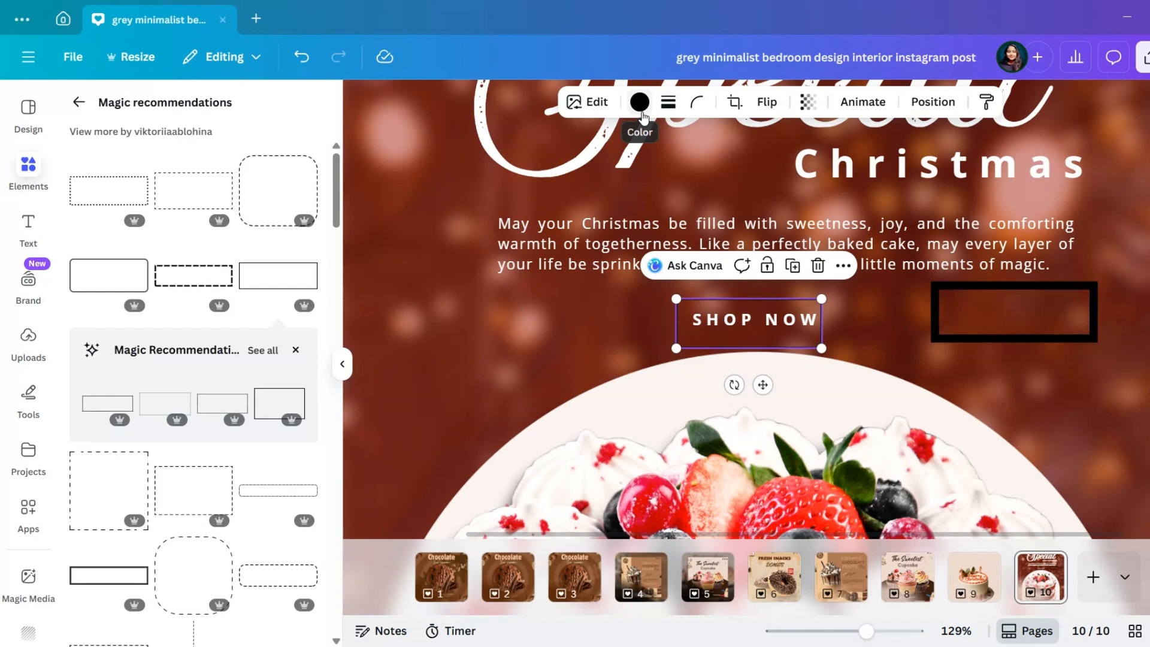
Thicken the thin rectangle's stroke, centre it on "SHOP NOW" and set its colour and stroke colour to light red #fbf4f4
left_click(667, 102)
left_click_drag(563, 211, 574, 213)
left_click_drag(764, 385, 769, 380)
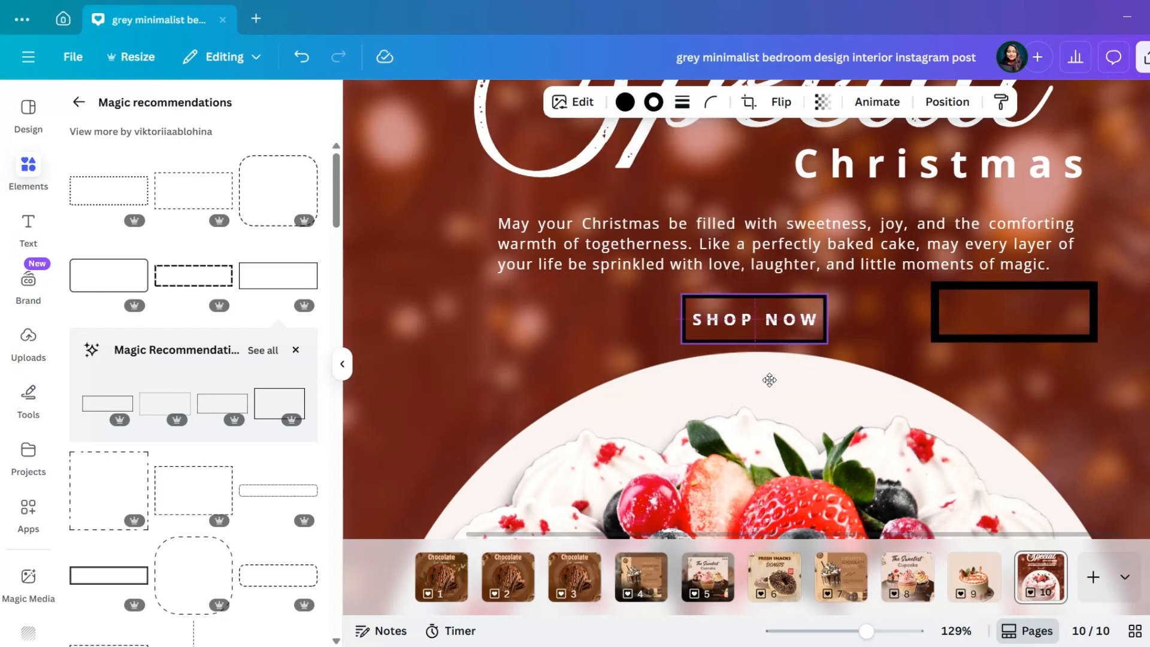
left_click(624, 102)
left_click(198, 300)
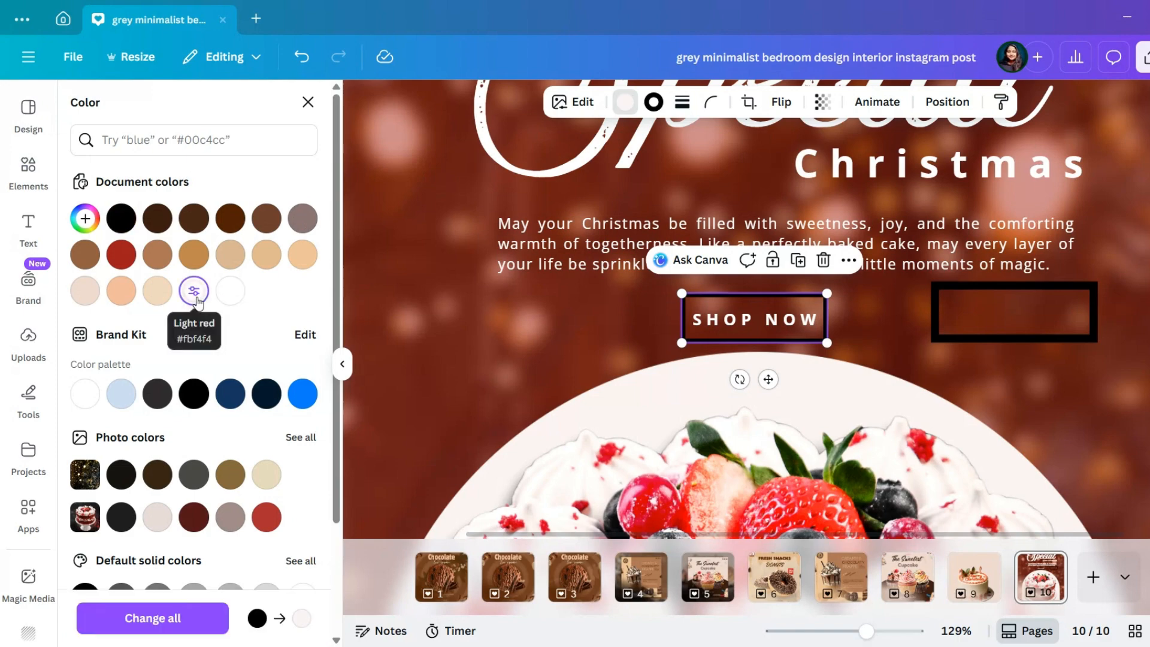
left_click(656, 101)
left_click(192, 293)
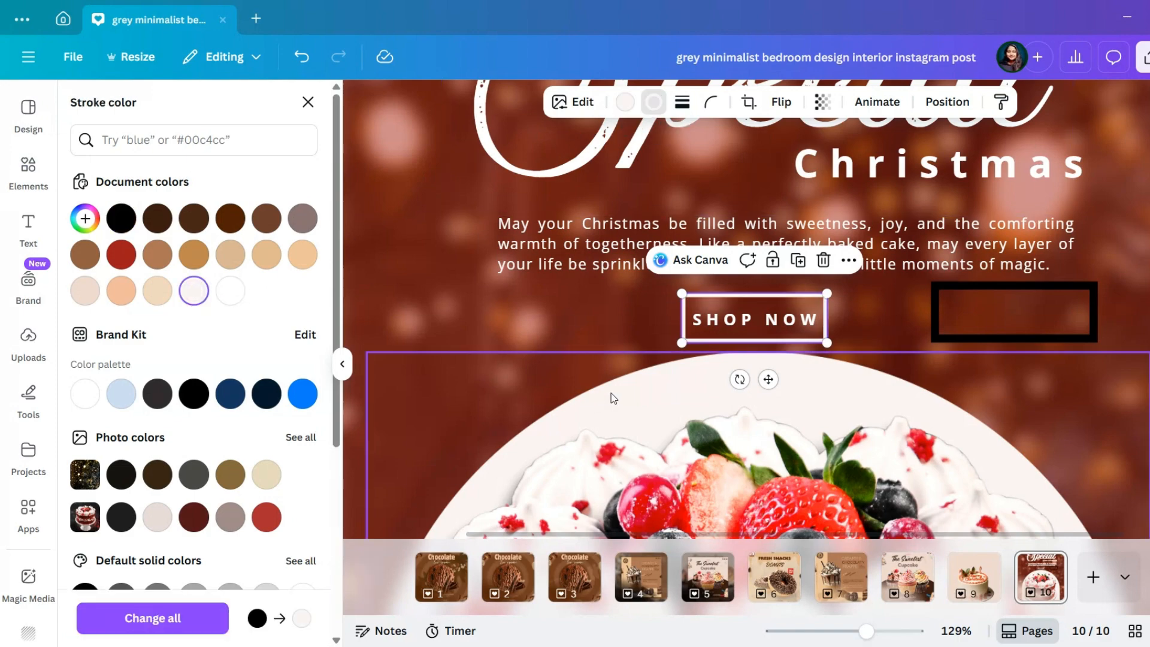
Delete the spare black rectangle and slightly enlarge the light frame around "SHOP NOW"
left_click(1065, 294)
left_click(1083, 249)
scroll(1018, 254, "down", 5, "ctrl")
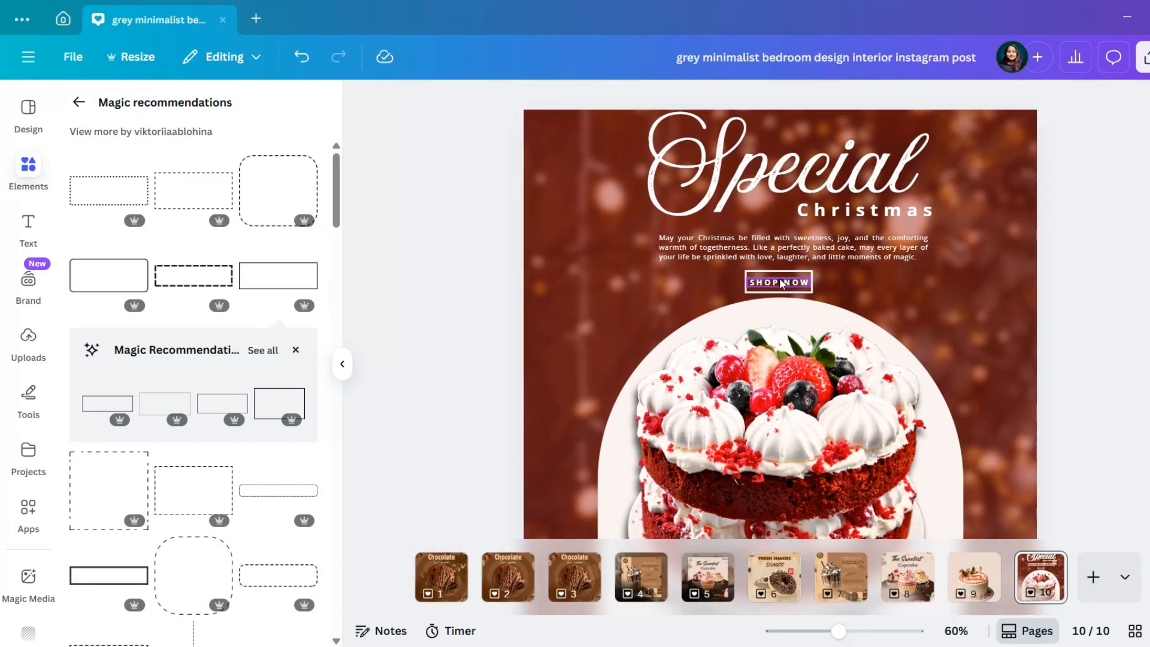
scroll(816, 309, "up", 5, "ctrl")
left_click(690, 300)
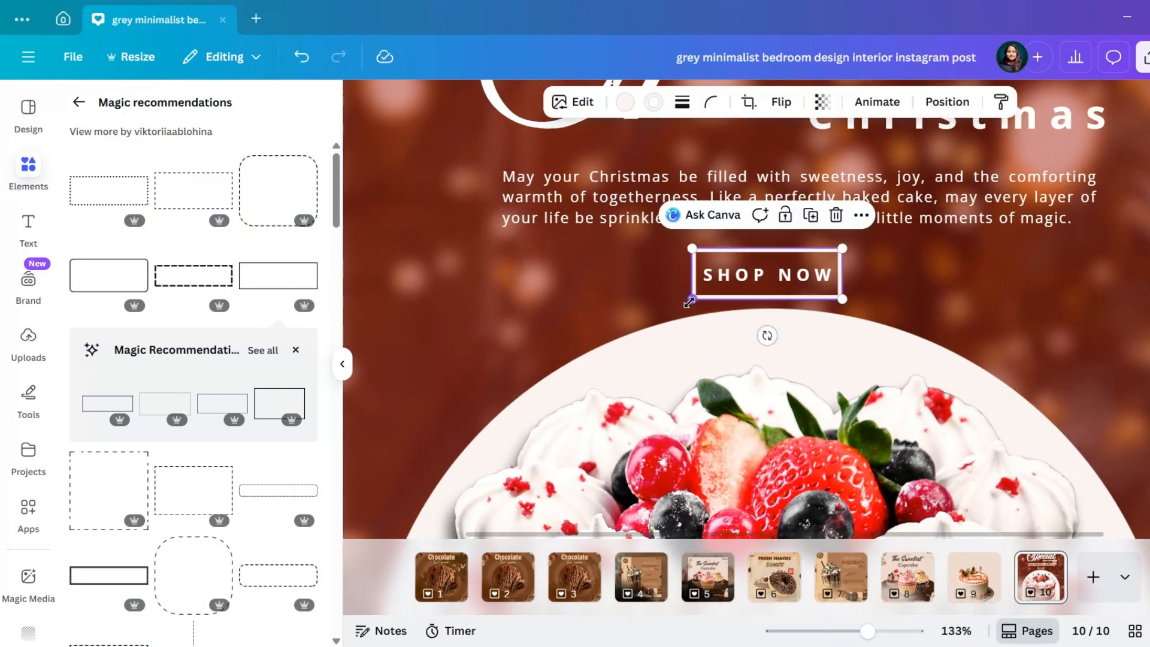
left_click_drag(687, 307, 683, 309)
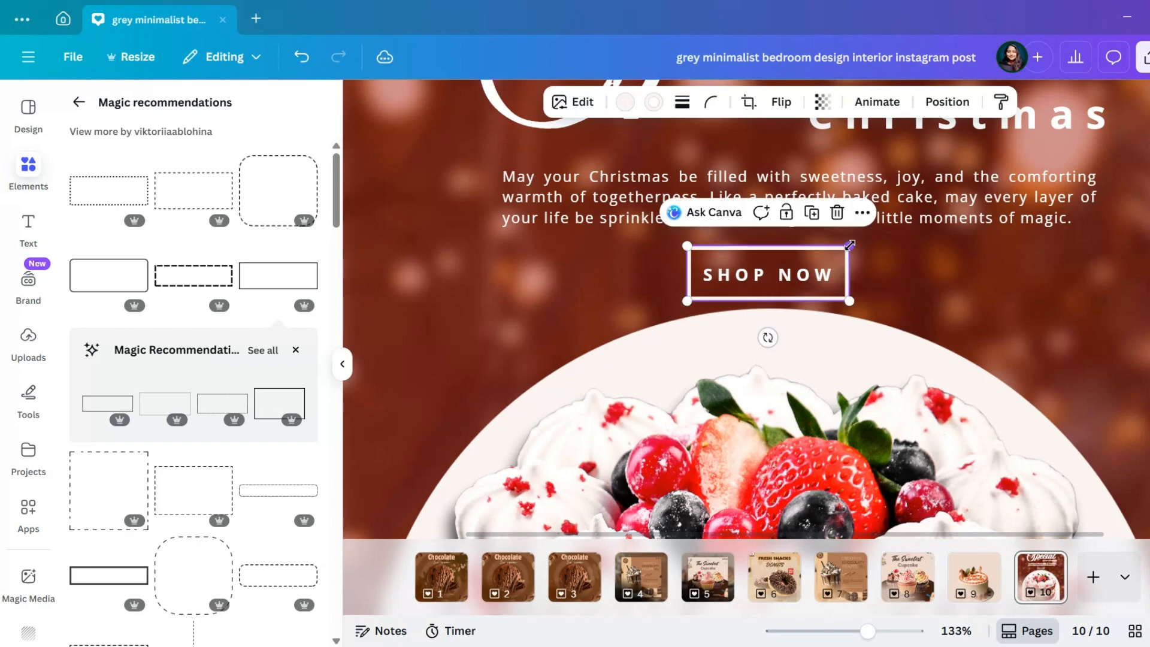
Shrink the "Special" script heading slightly
scroll(847, 248, "down", 4, "ctrl")
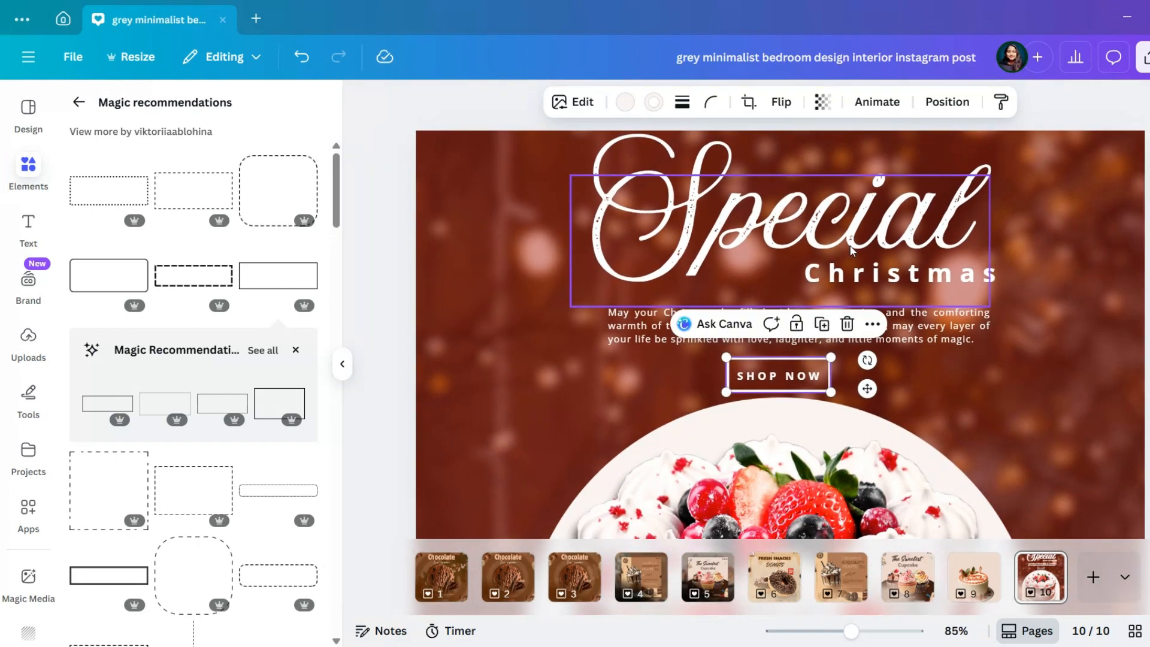
left_click(852, 251)
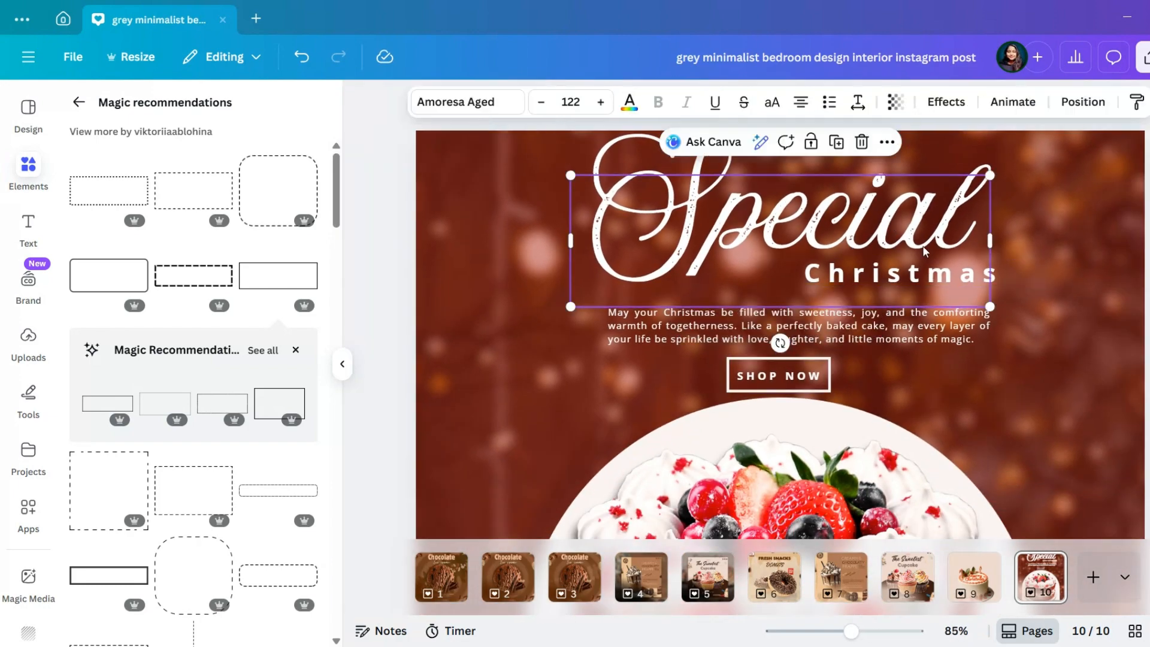
left_click_drag(991, 303, 960, 285)
Remove the bold from "Christmas", reduce it to size 25.9 and place it beneath the end of "Special"
left_click(980, 287)
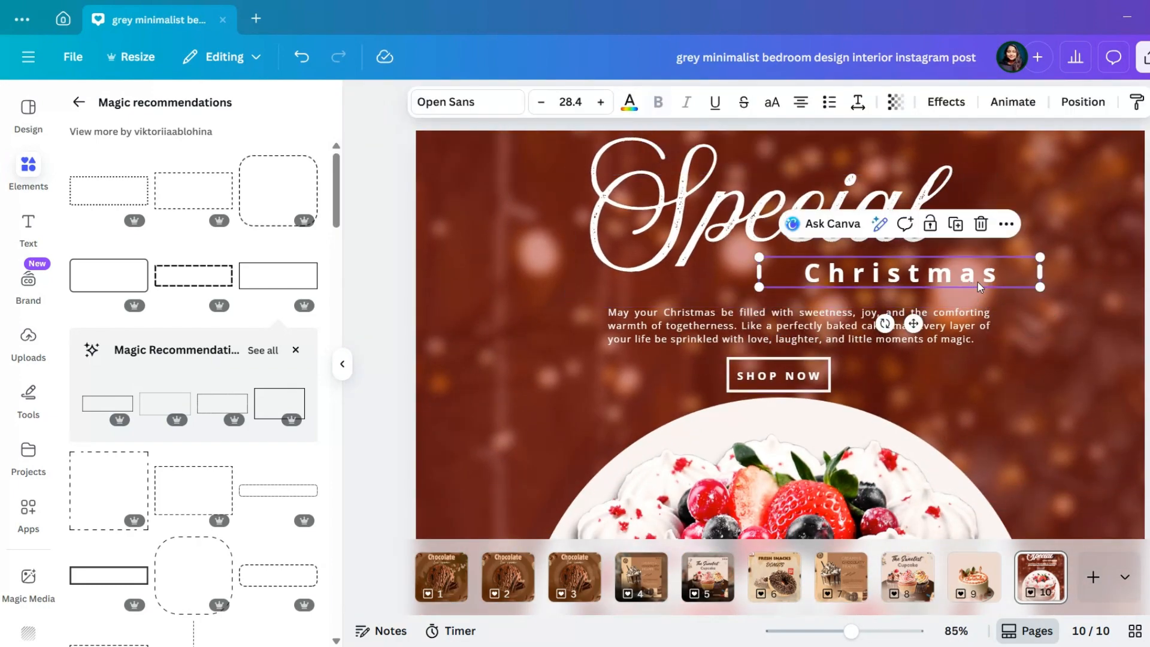
left_click(654, 113)
left_click_drag(913, 325, 885, 319)
left_click_drag(1012, 282, 984, 271)
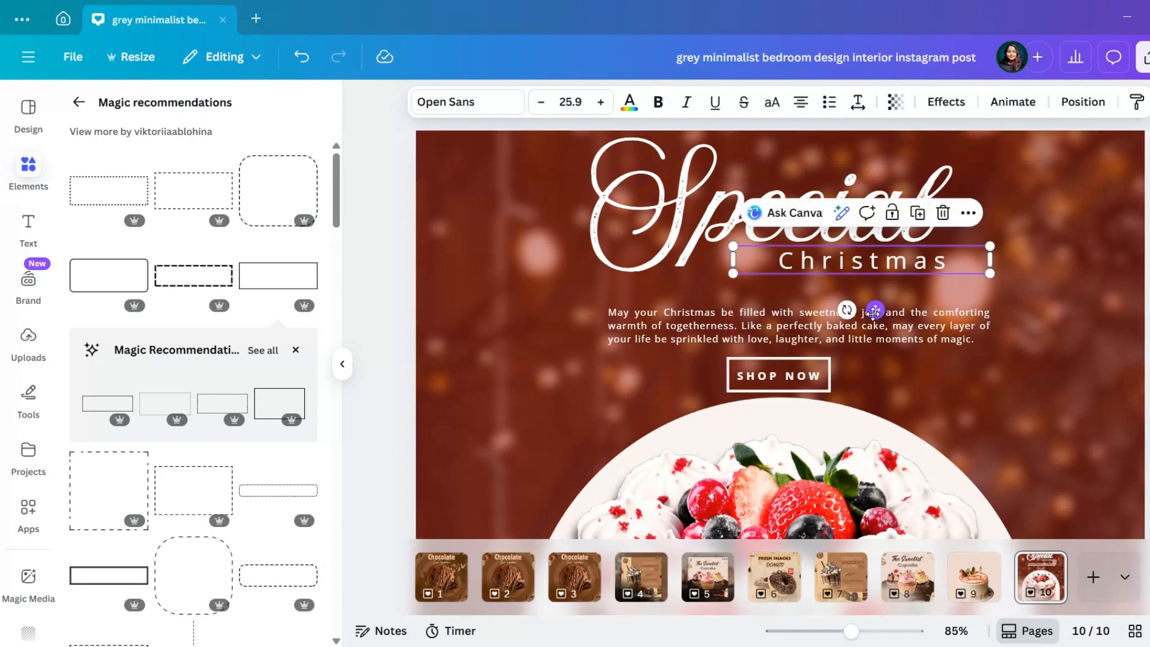
left_click_drag(873, 313, 929, 318)
scroll(929, 321, "down", 5)
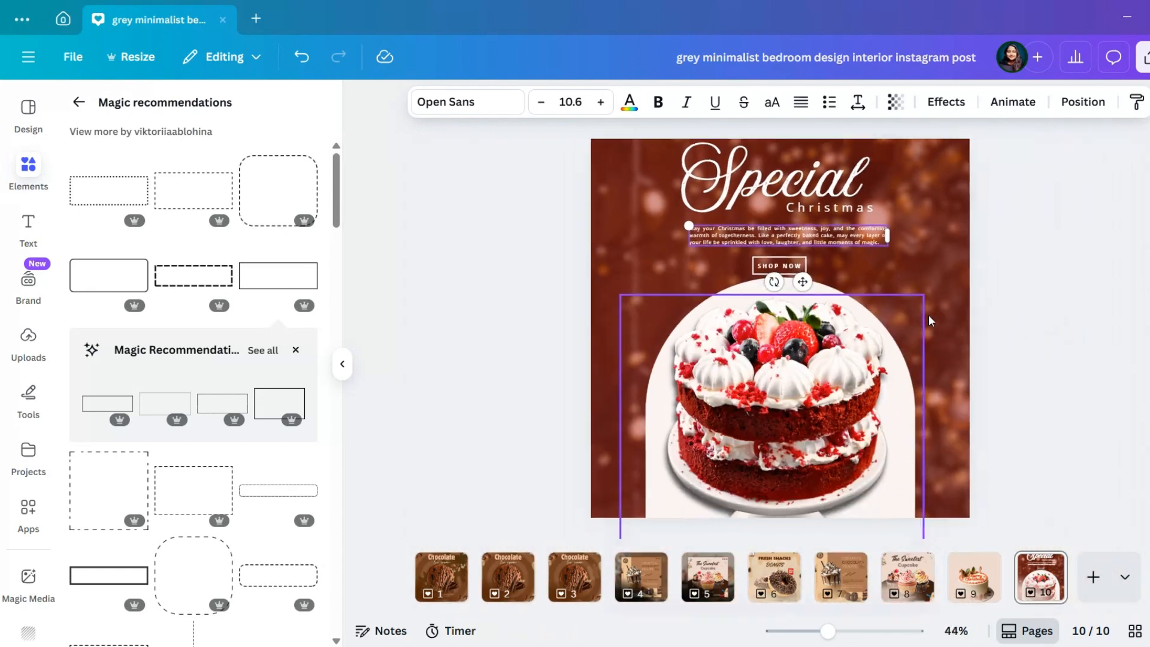
scroll(929, 321, "down", 1)
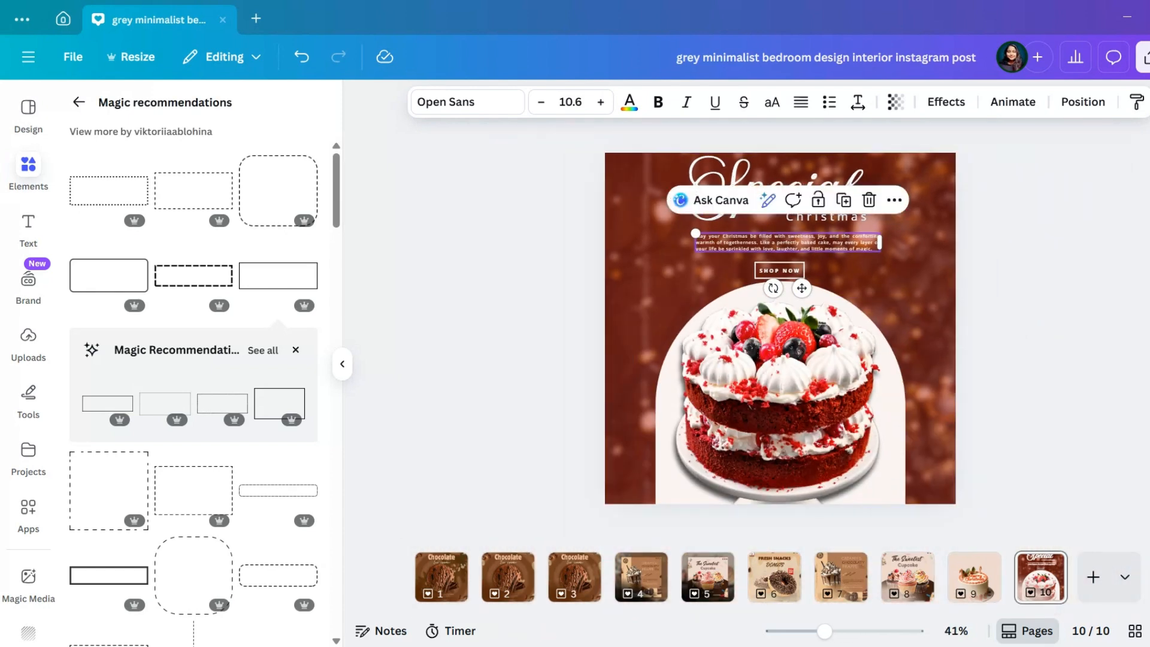
Make the red overlay across the post more opaque
left_click(618, 279)
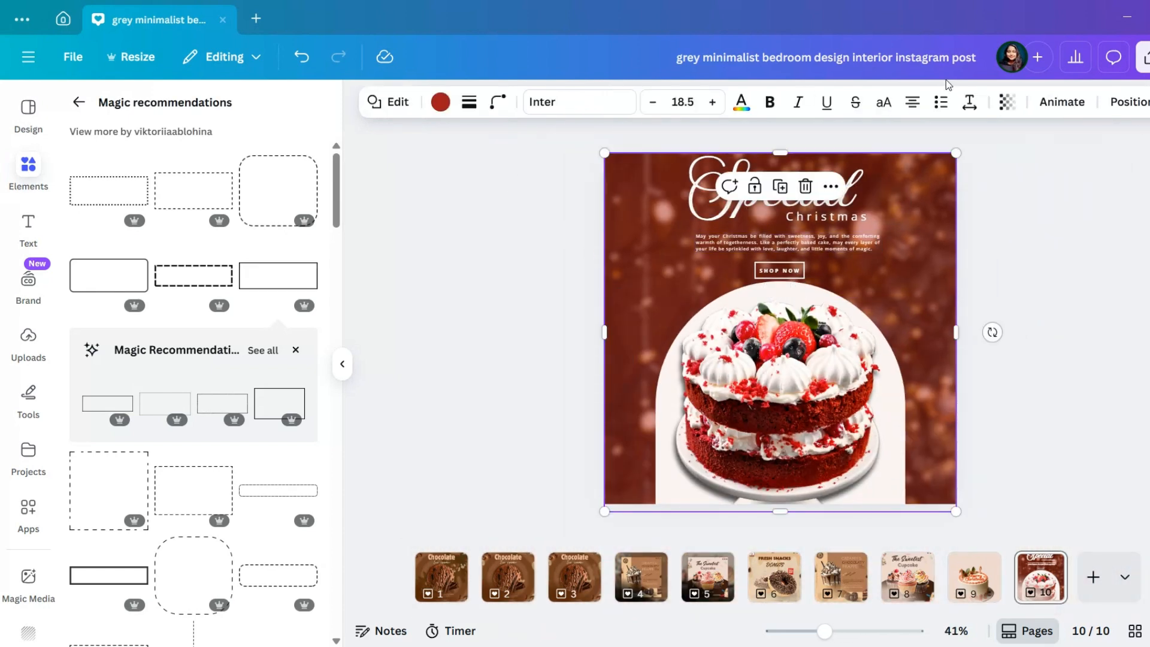
left_click(1006, 112)
left_click(1044, 272)
Reduce the "Special" heading to size 93.2 and move it back to the horizontal middle of the post
scroll(1043, 273, "up", 5)
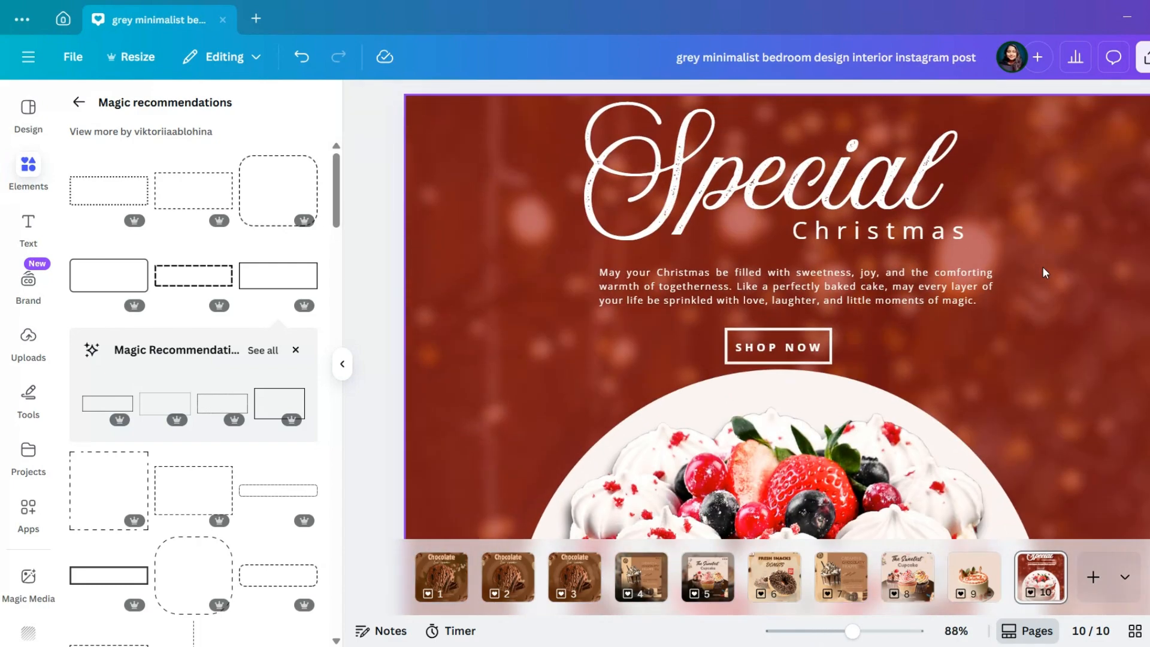
scroll(1043, 273, "up", 1)
left_click(958, 264)
left_click_drag(991, 282, 894, 262)
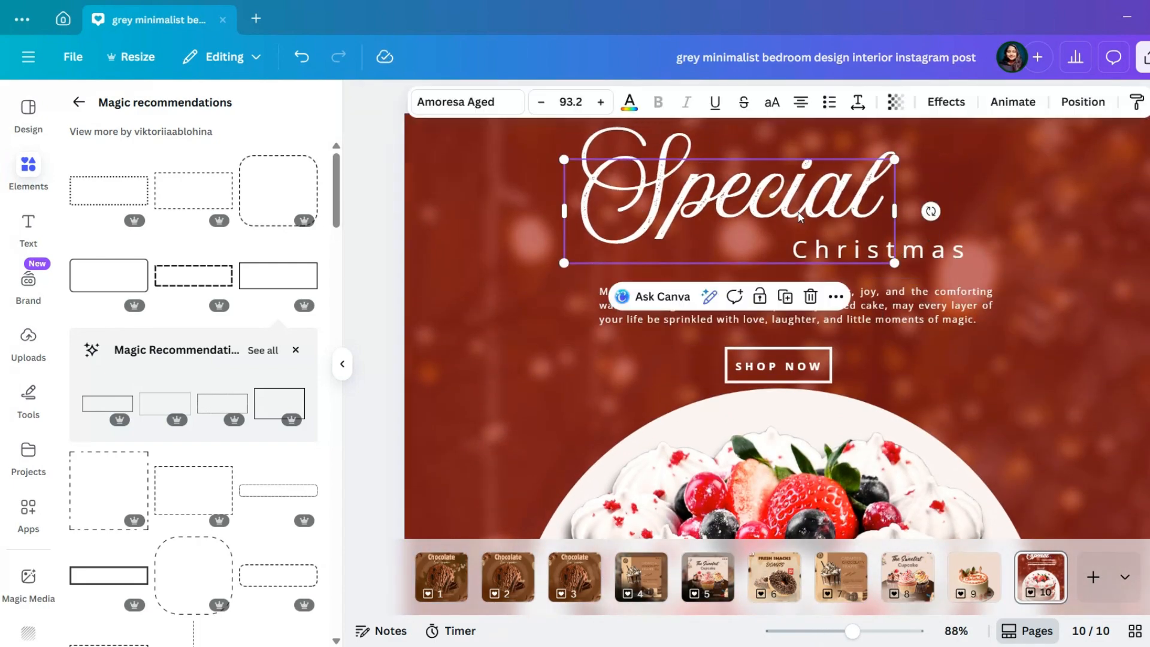
left_click_drag(800, 217, 850, 217)
Reduce "Christmas" to size 18.8 and tuck it close under the end of "Special"
left_click(982, 255)
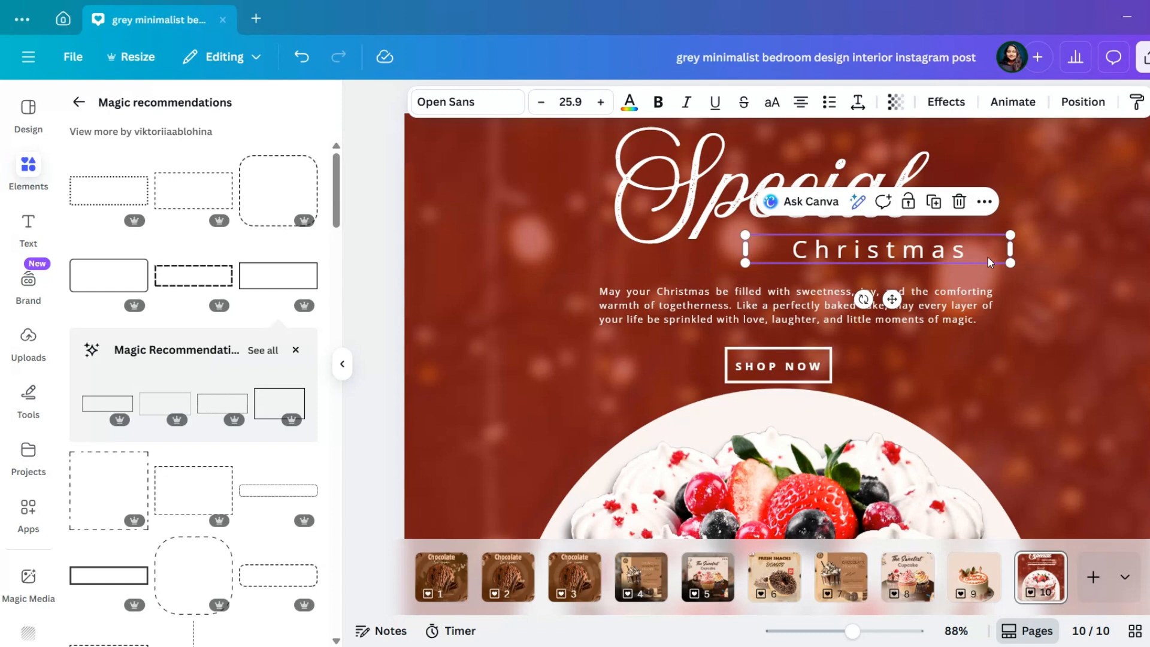
left_click_drag(1011, 262, 966, 258)
left_click_drag(869, 294, 862, 282)
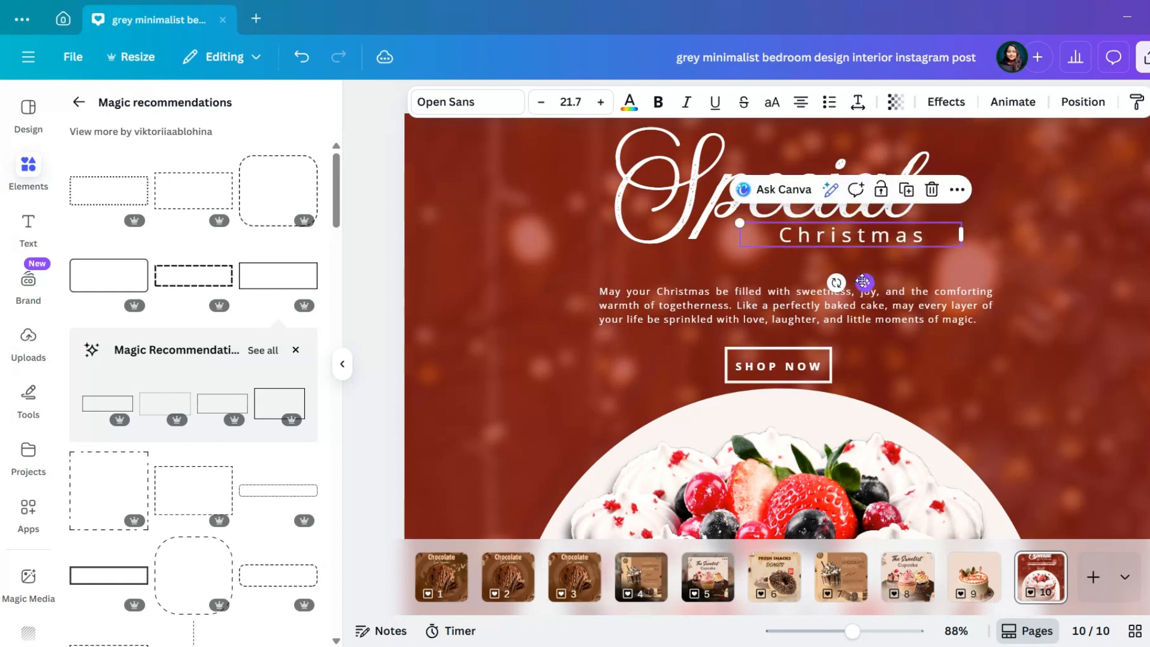
left_click_drag(738, 223, 799, 242)
left_click_drag(879, 287, 873, 281)
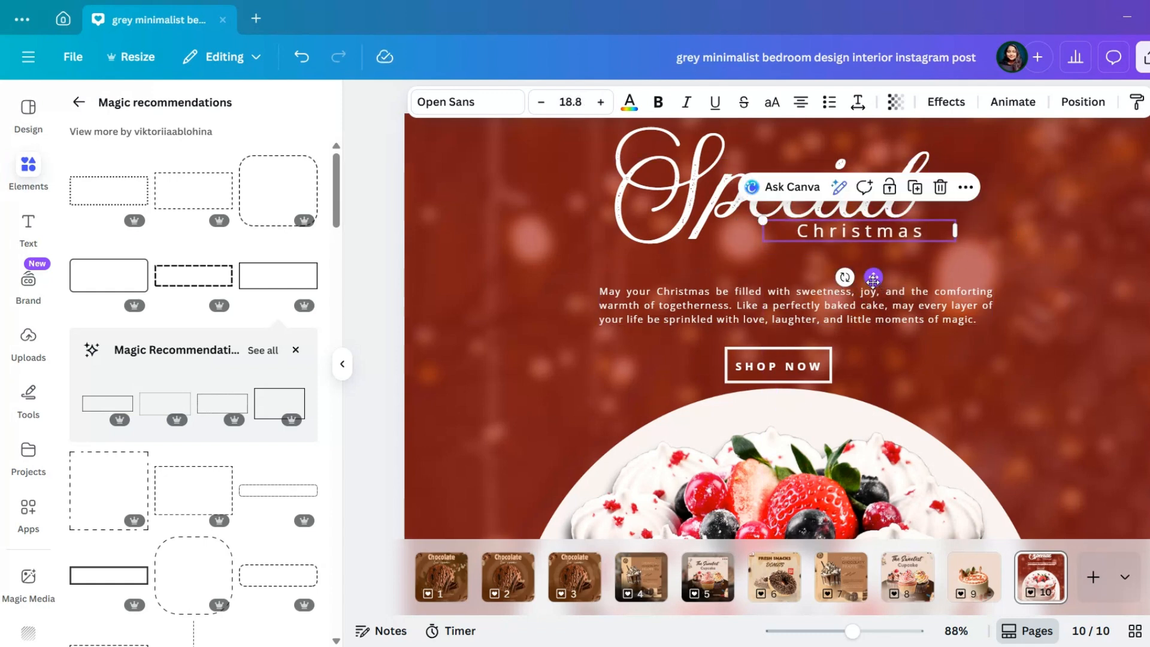
Scale the greeting paragraph down to size 8.5 and centre it under the heading
left_click(893, 323)
left_click_drag(992, 325, 915, 314)
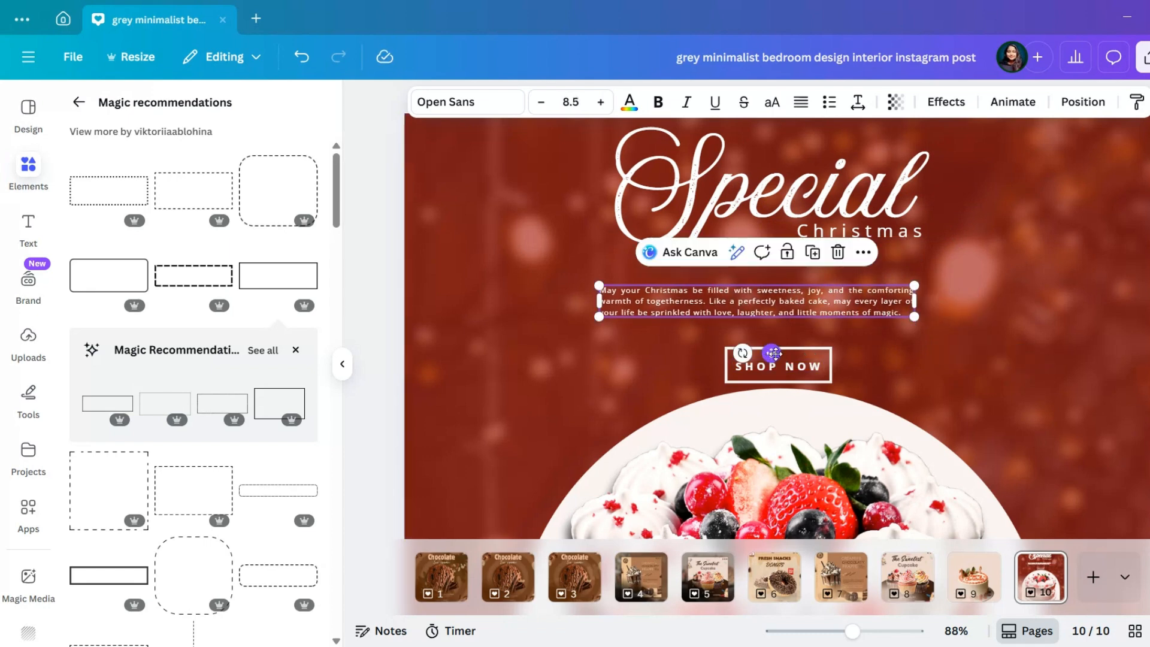
left_click_drag(774, 353, 805, 352)
Move the framed "SHOP NOW" up a little and nudge the greeting paragraph up towards the heading
left_click(827, 362)
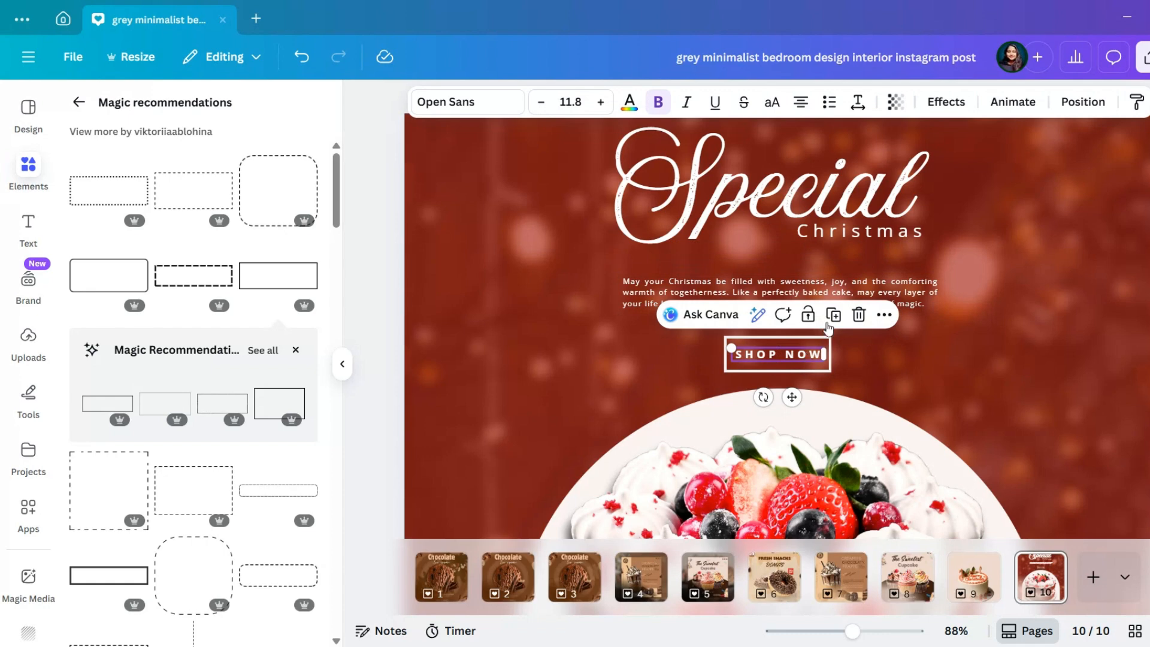
left_click(862, 262)
left_click(893, 295)
left_click_drag(893, 295, 893, 289)
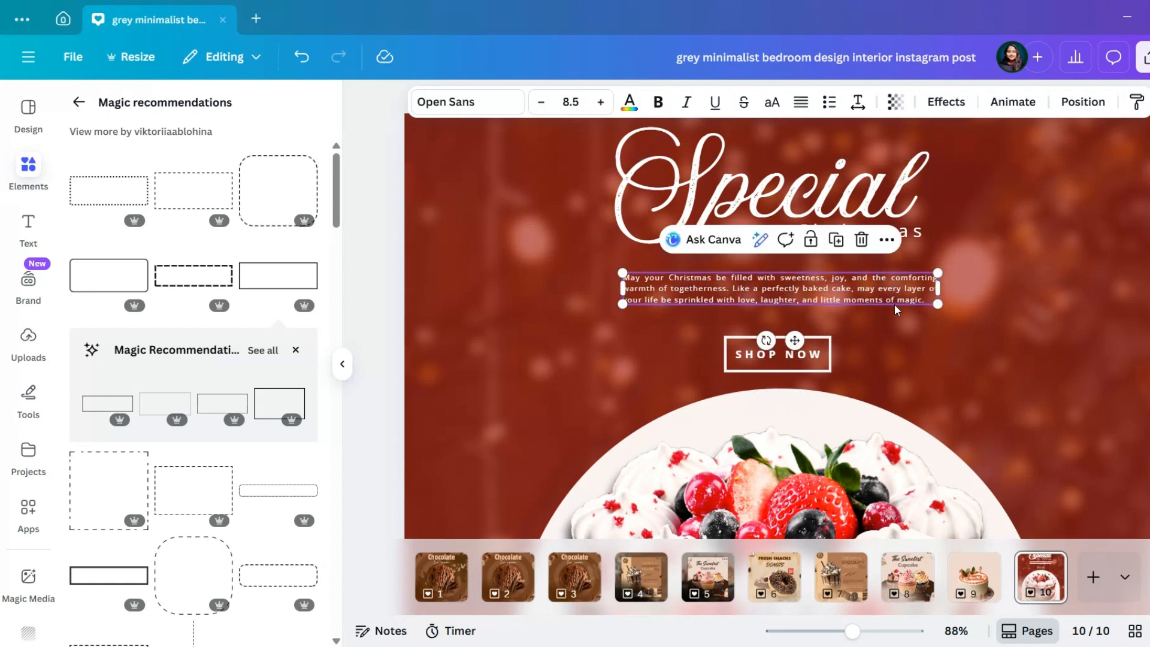
Search the elements for "bakery logo" and limit the results to graphics
scroll(896, 310, "down", 4)
left_click(78, 103)
left_click(303, 114)
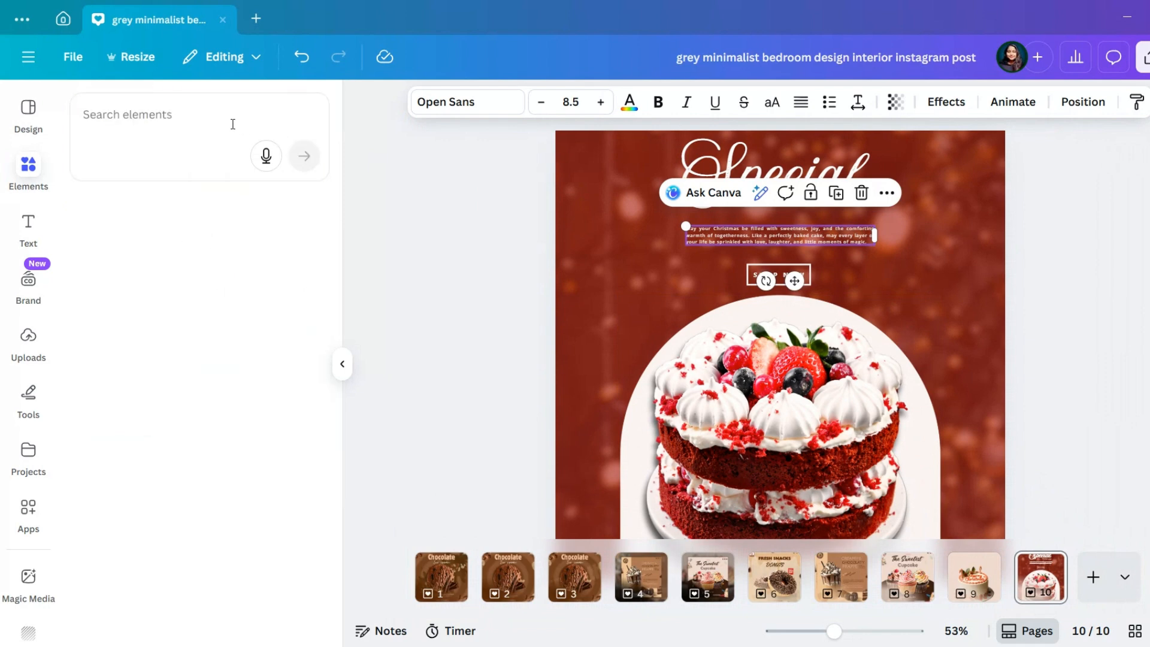
type("BAKERY")
left_click(217, 243)
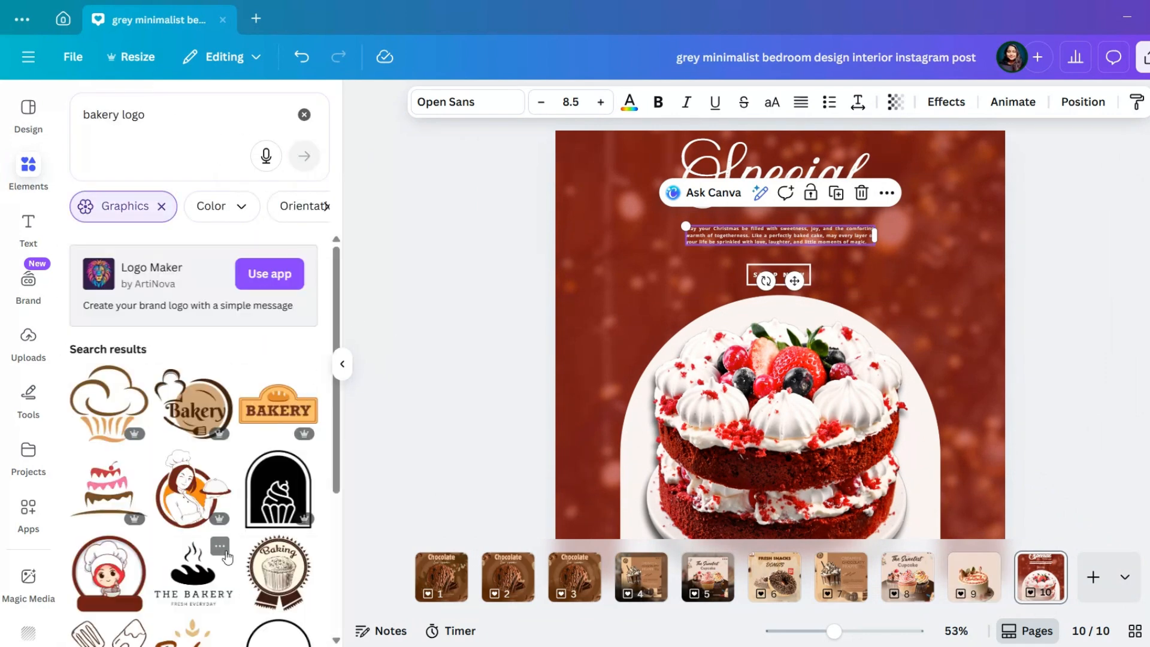
Browse the bakery logo graphics and add the round logo of a female baker holding a covered tray
scroll(227, 557, "down", 10)
scroll(227, 557, "down", 10)
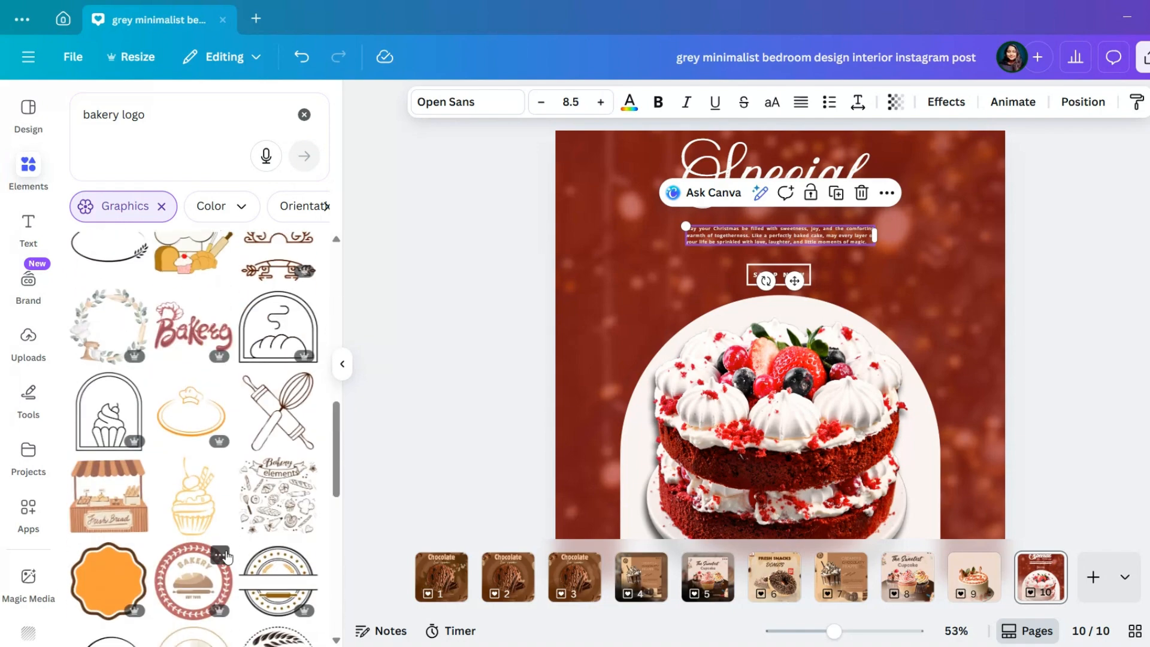
scroll(227, 557, "down", 5)
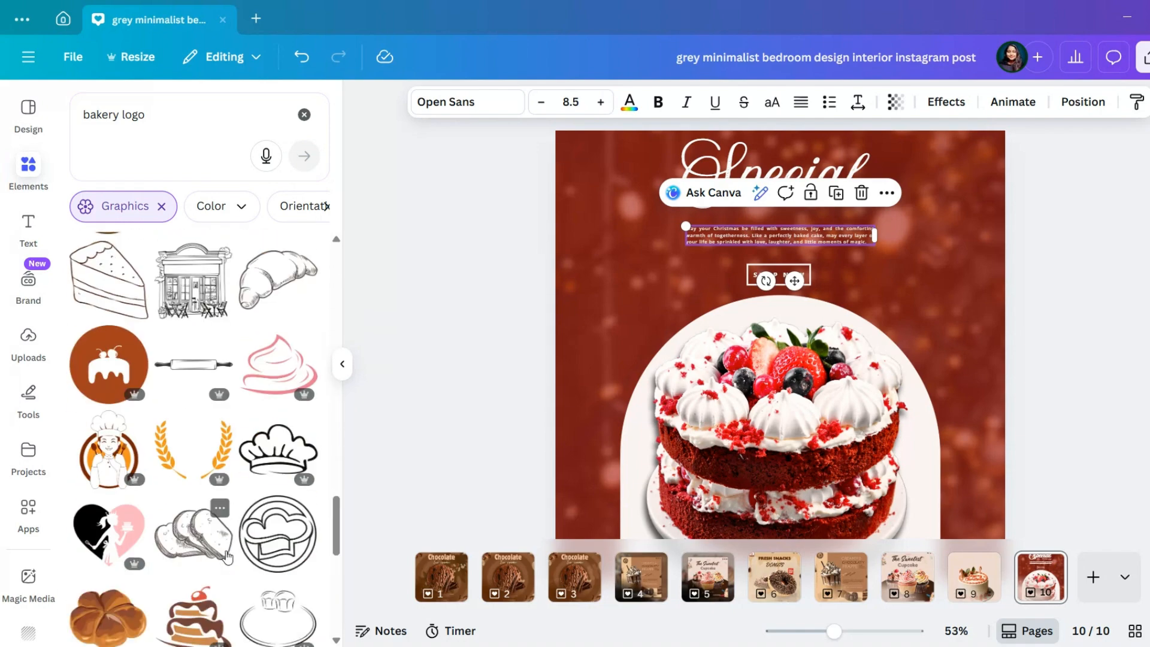
scroll(227, 557, "down", 5)
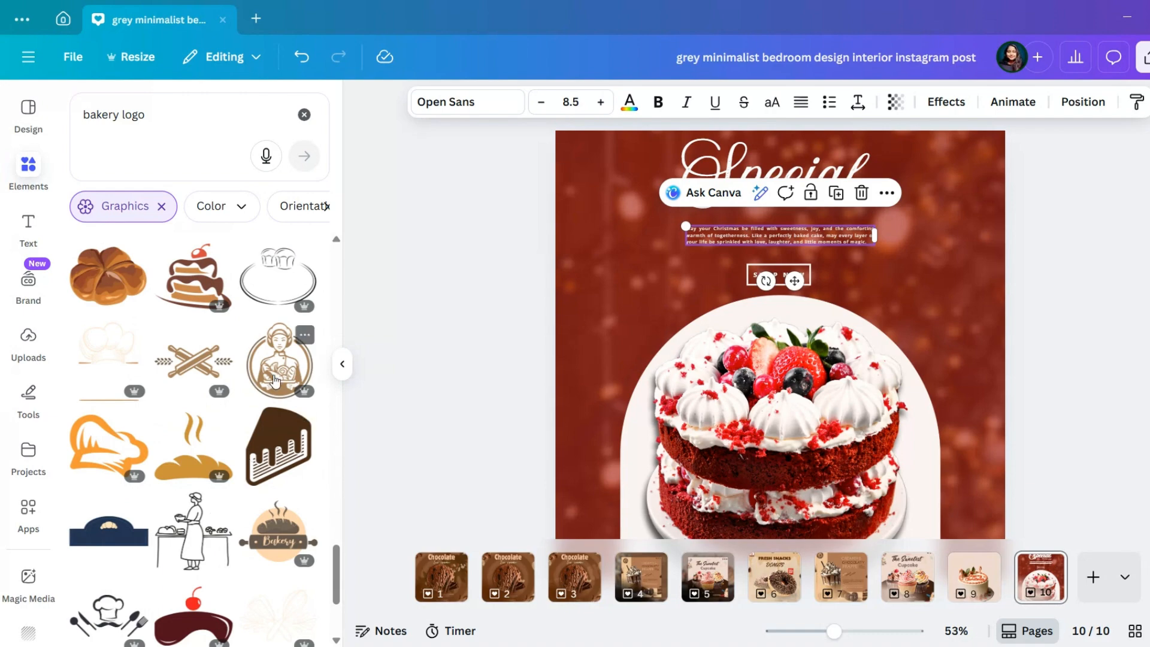
scroll(275, 379, "down", 15)
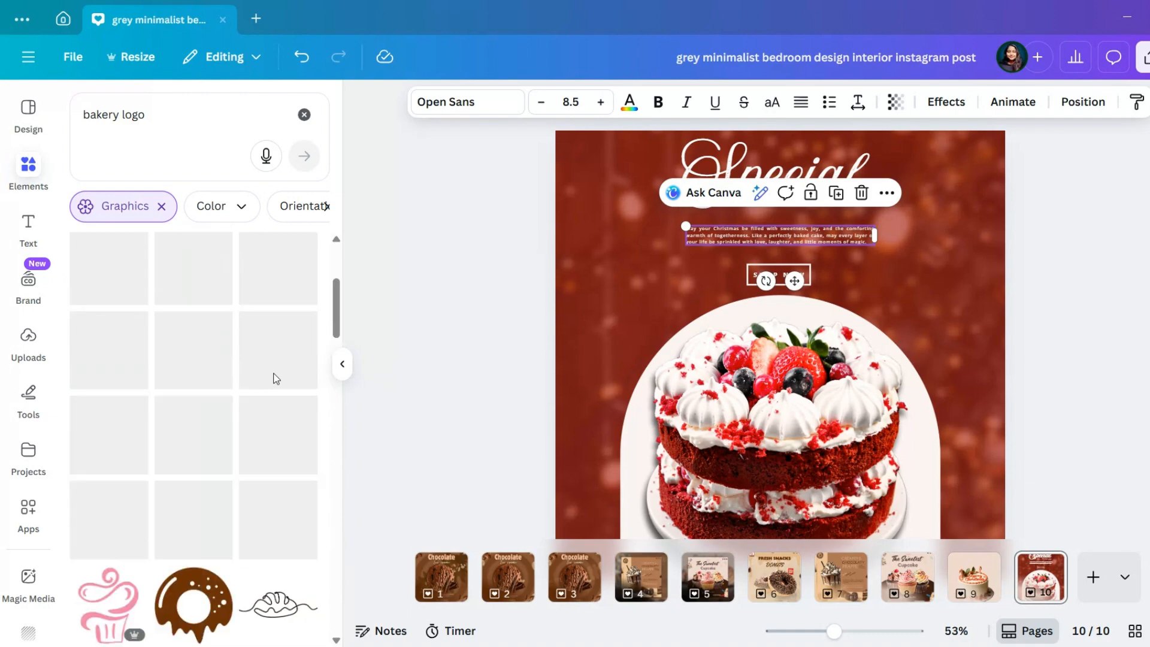
scroll(275, 379, "up", 15)
left_click(193, 386)
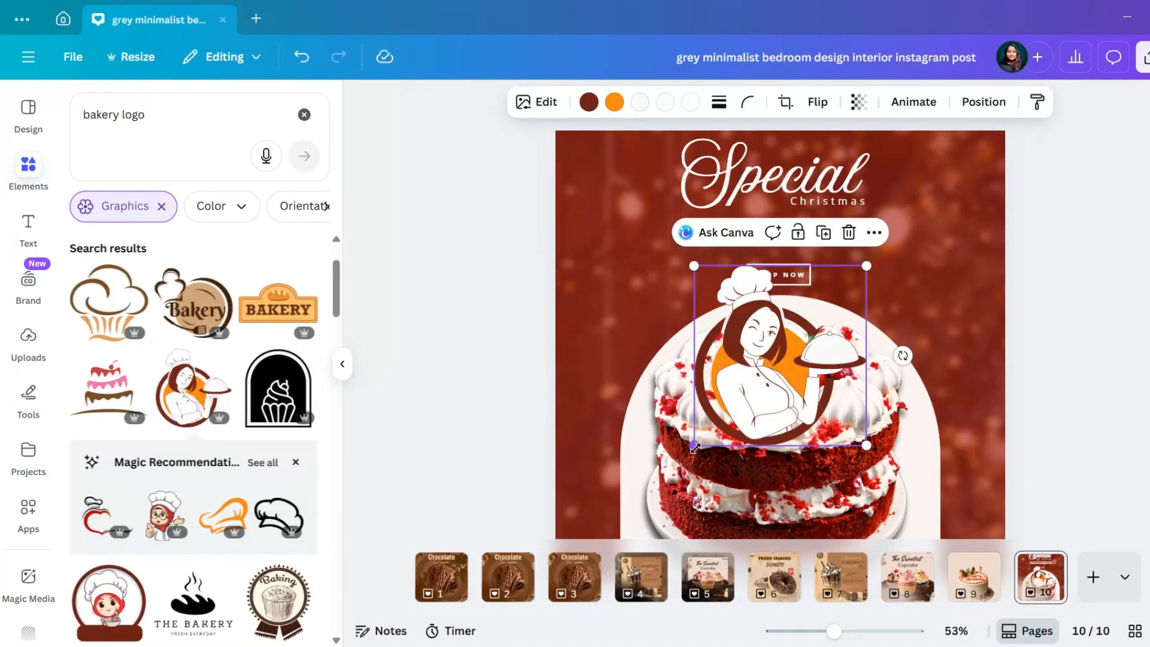
Shrink the baker logo to a small mark and place it in the upper-right corner of the post
left_click_drag(695, 448, 966, 188)
scroll(946, 150, "up", 5)
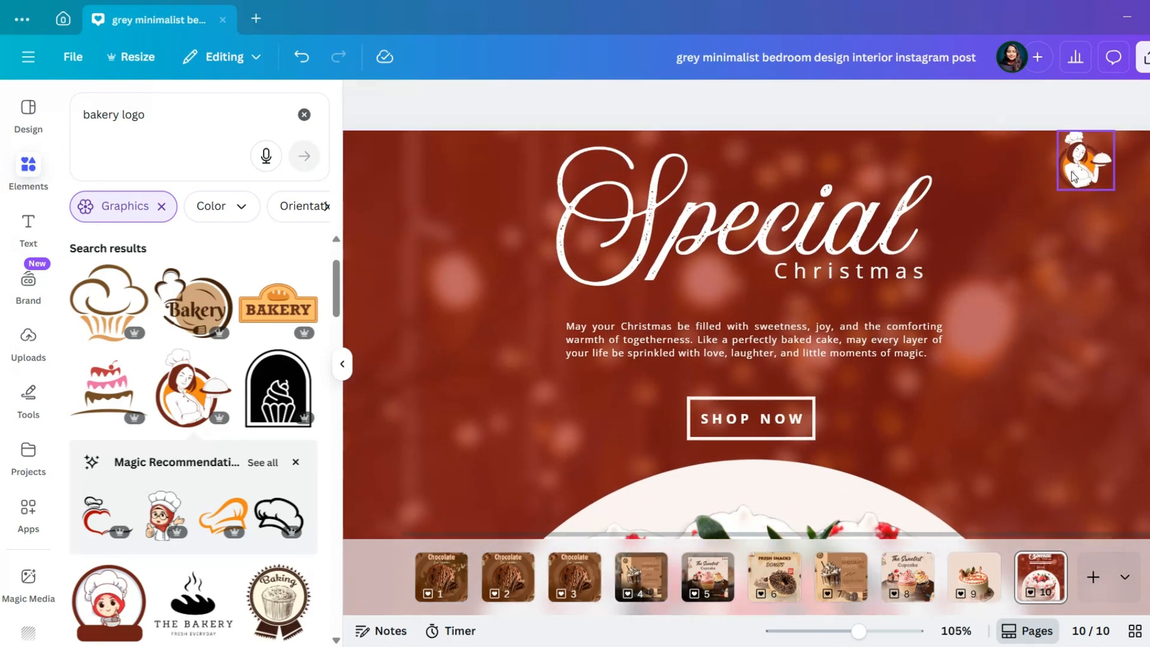
left_click_drag(1072, 177, 1100, 194)
Recolour the baker logo's dark brown parts with the bright red document colour
left_click(614, 102)
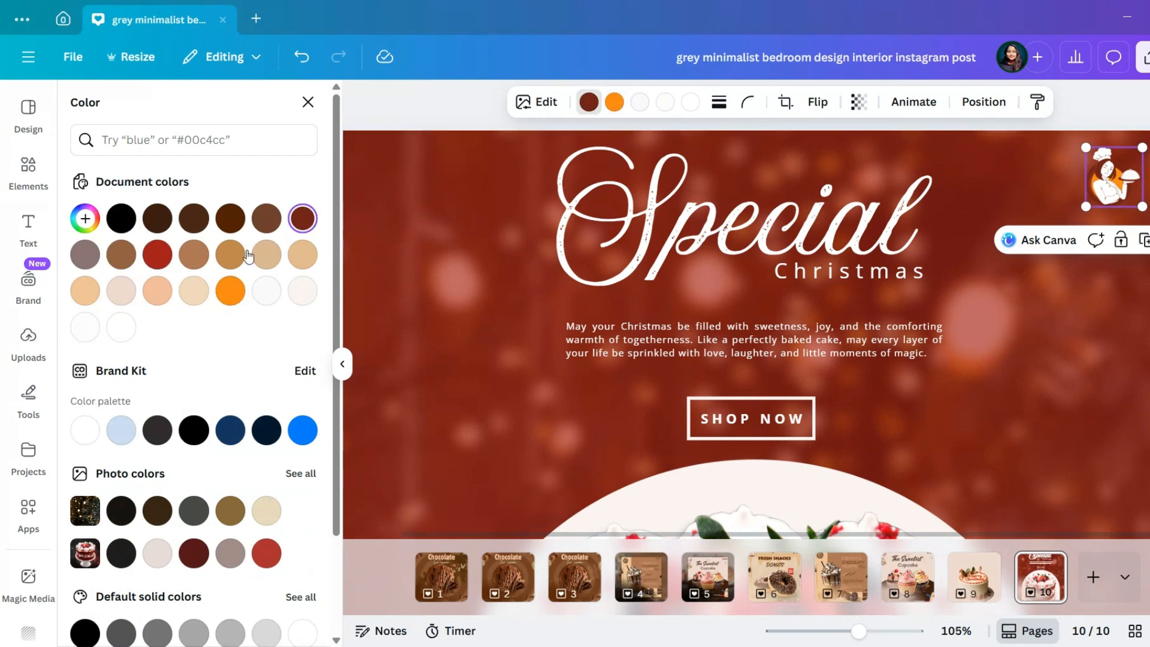
left_click(157, 251)
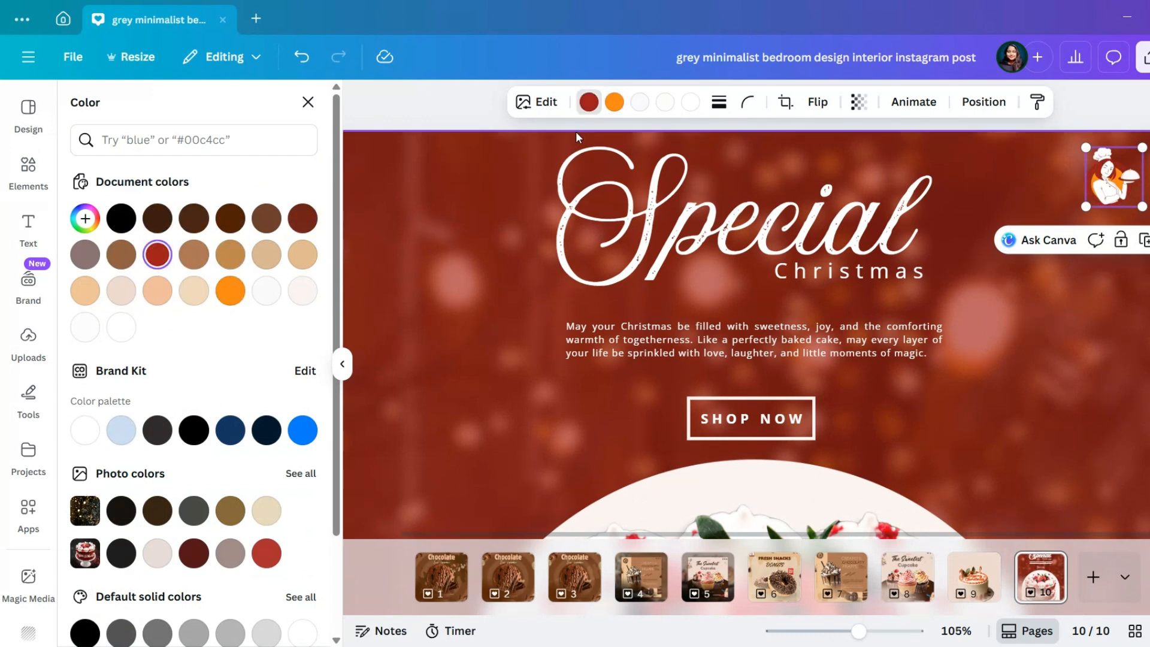
left_click(1148, 213)
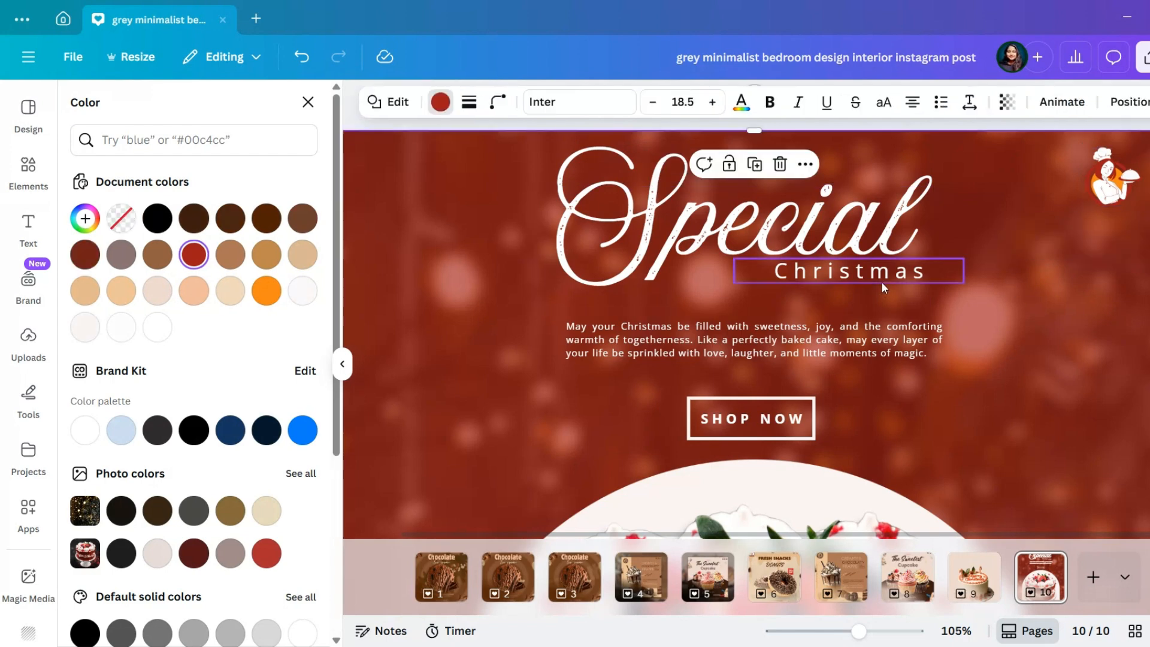
Duplicate the "Christmas" text and change the copy's wording to "LOGO HERE"
left_click(883, 278)
left_click(961, 225)
double_click(986, 280)
type("LOGO HERE")
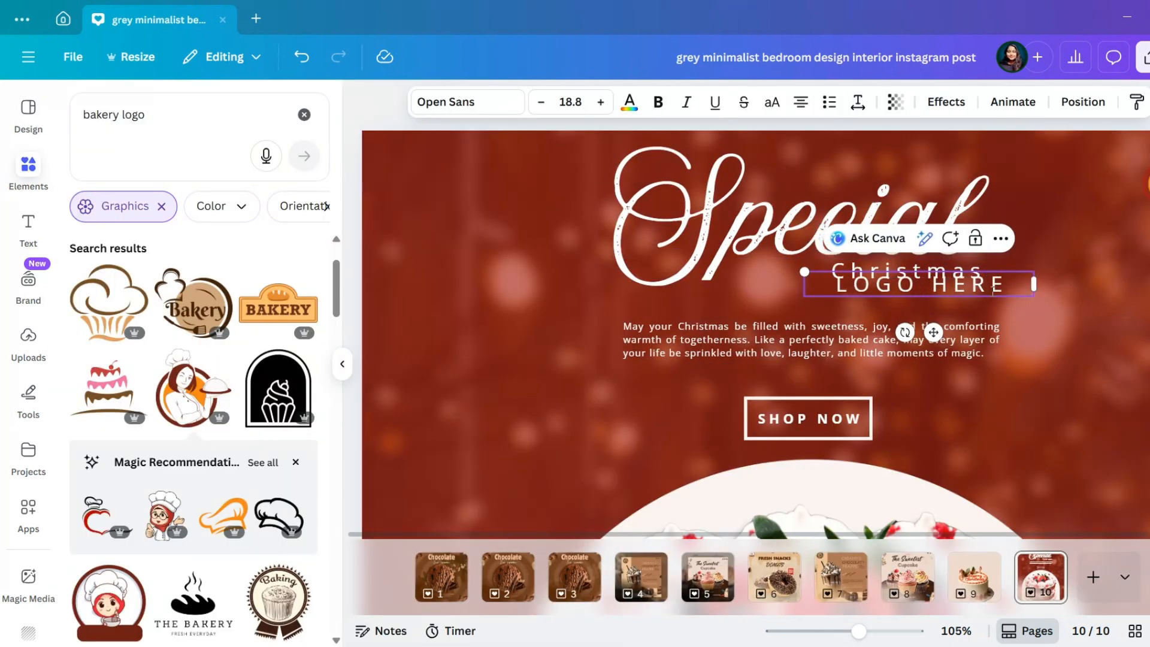
Left-align the "LOGO HERE" text and tighten its letter spacing to 179
left_click_drag(1034, 285, 970, 300)
left_click(801, 102)
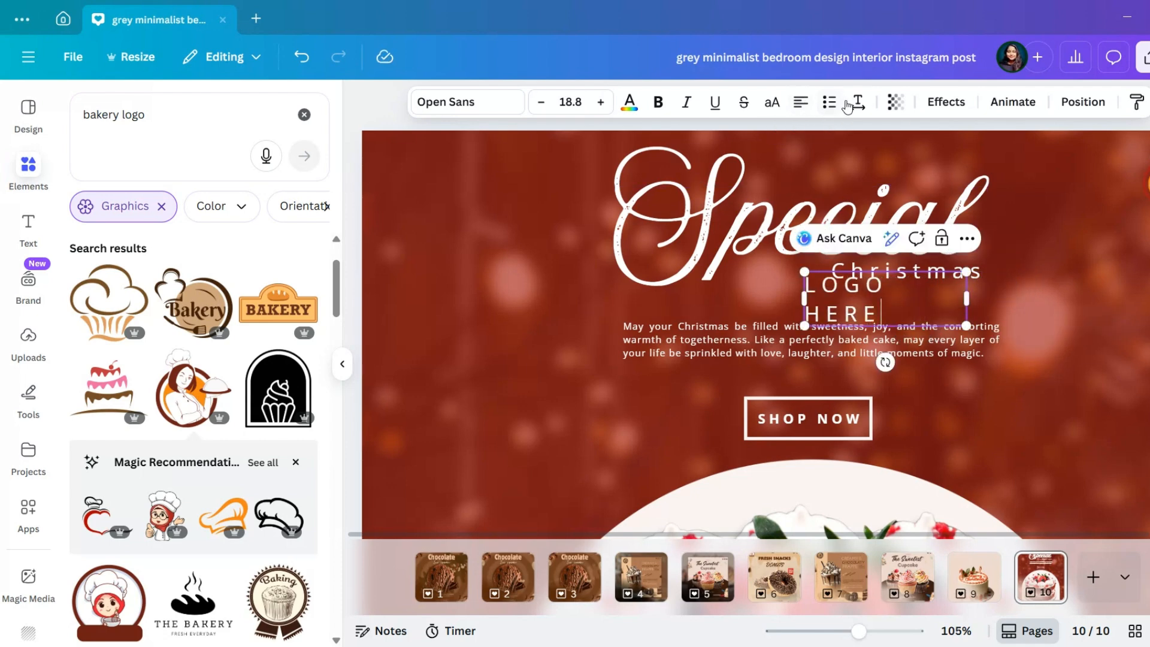
left_click(858, 101)
left_click(1003, 241)
left_click(945, 289)
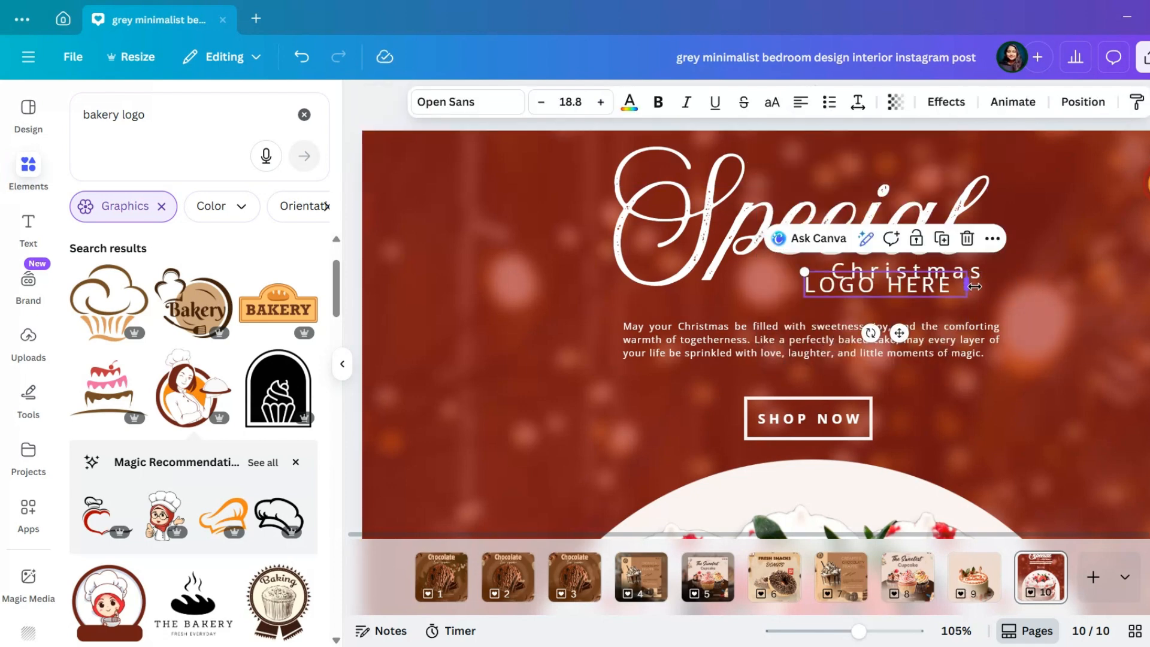
Narrow the "LOGO HERE" text box so it wraps onto two lines and adjust its line spacing
left_click_drag(969, 284, 959, 293)
left_click(857, 102)
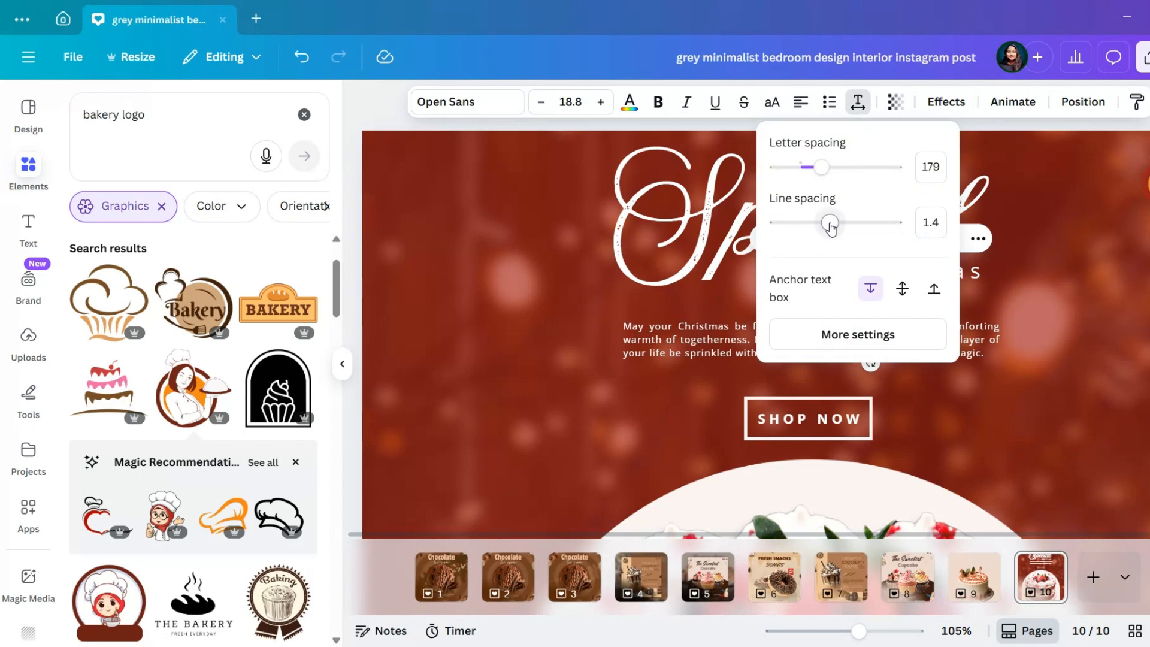
left_click(975, 211)
Move "LOGO HERE" to the upper-right corner, shrink it to size 10 and set it beside the baker logo
left_click(852, 311)
left_click_drag(852, 310, 1034, 243)
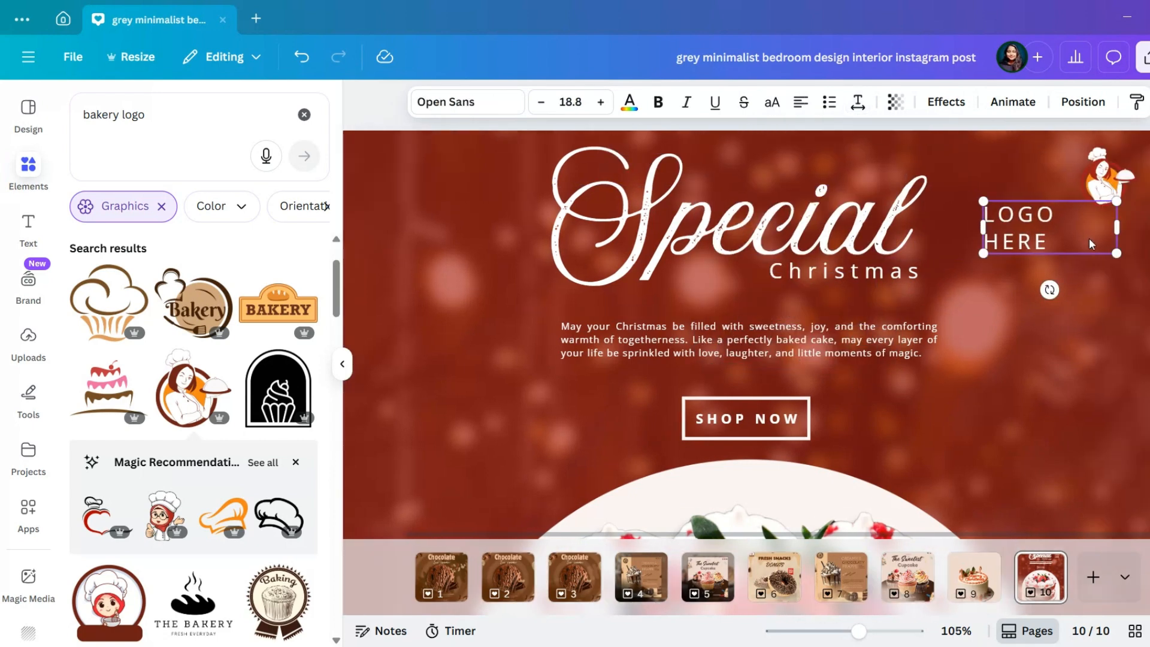
left_click_drag(1114, 255, 1149, 213)
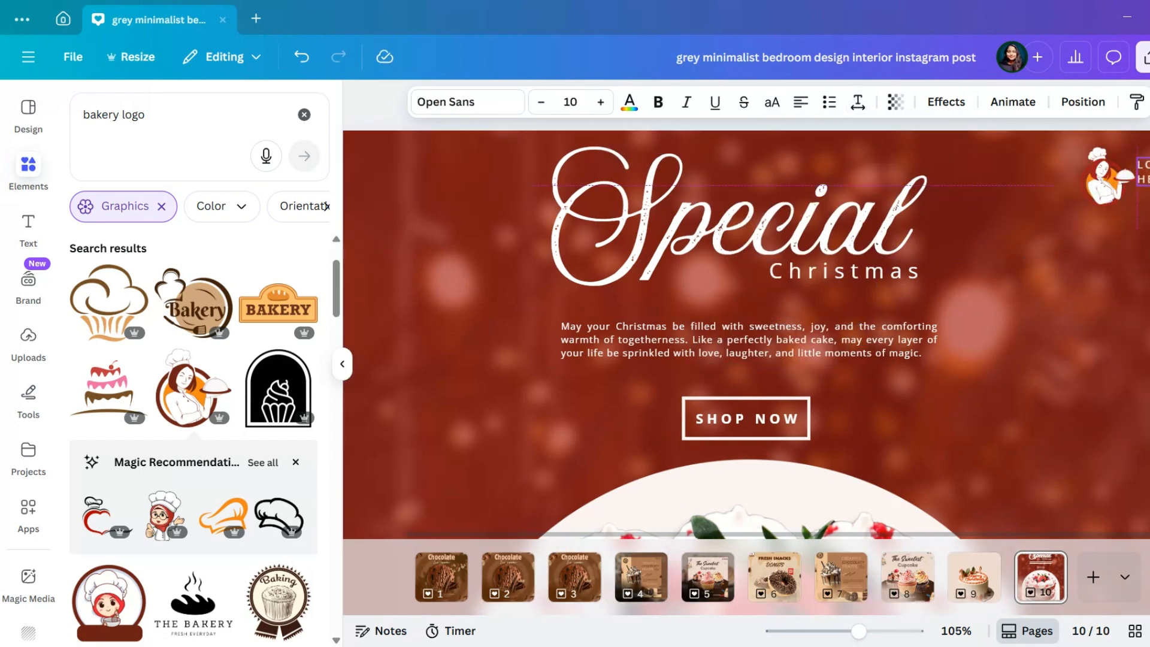
Shift the baker logo up slightly and enlarge "LOGO HERE" to size 13.7 beside it
left_click(1129, 184)
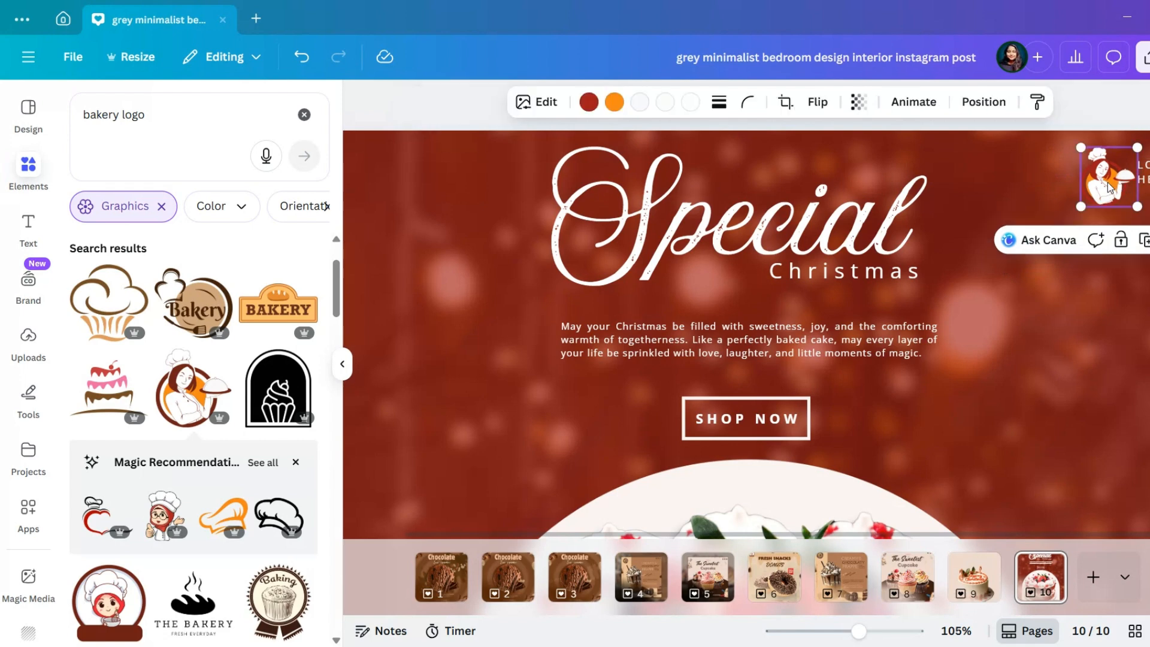
left_click(1144, 173)
left_click_drag(1144, 173, 1106, 166)
left_click(1148, 177)
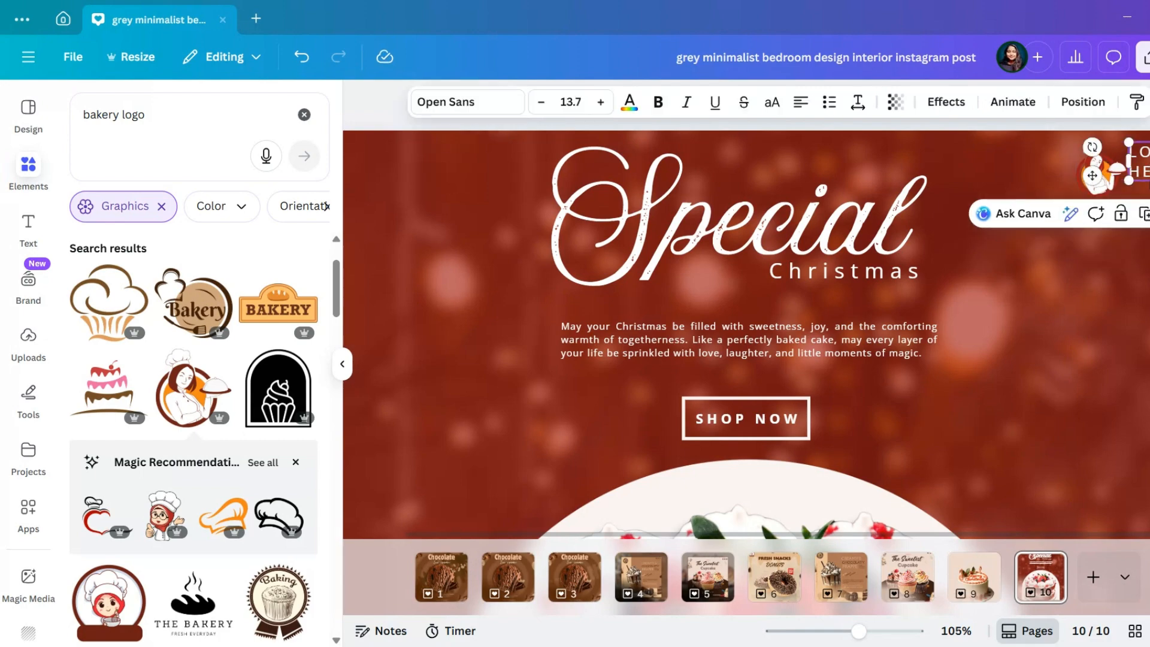
key("ctrl+a")
Clear the "bakery logo" search and add the black snowflake graphic from the recently used elements
scroll(1120, 298, "down", 10, "ctrl")
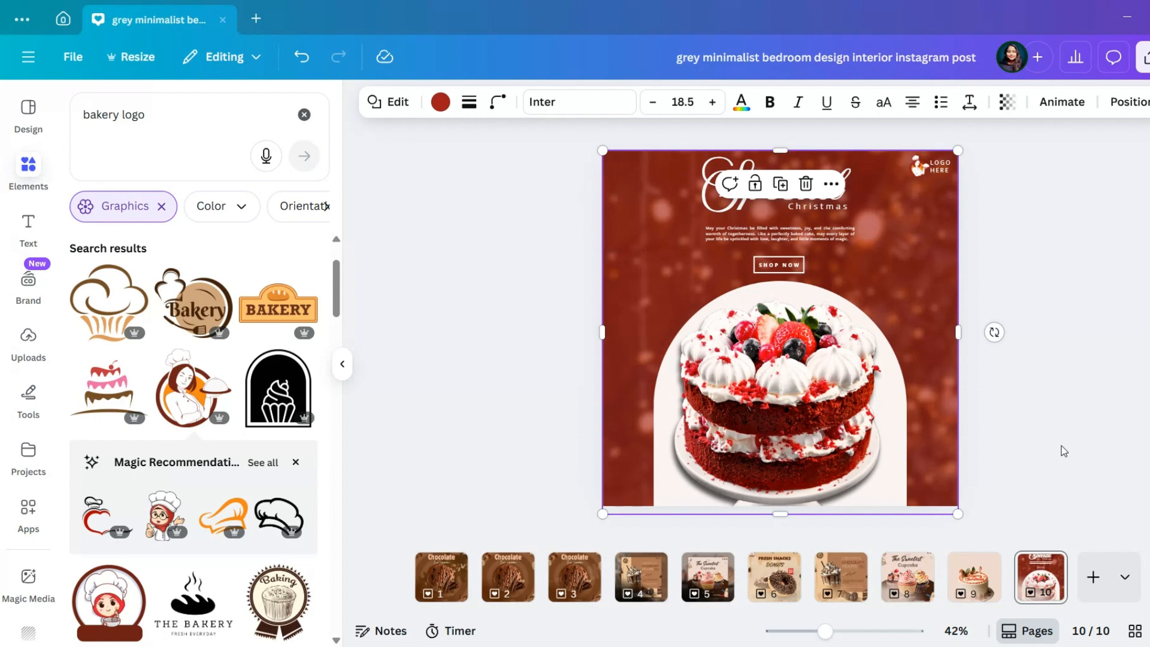
left_click(1021, 266)
left_click(852, 356)
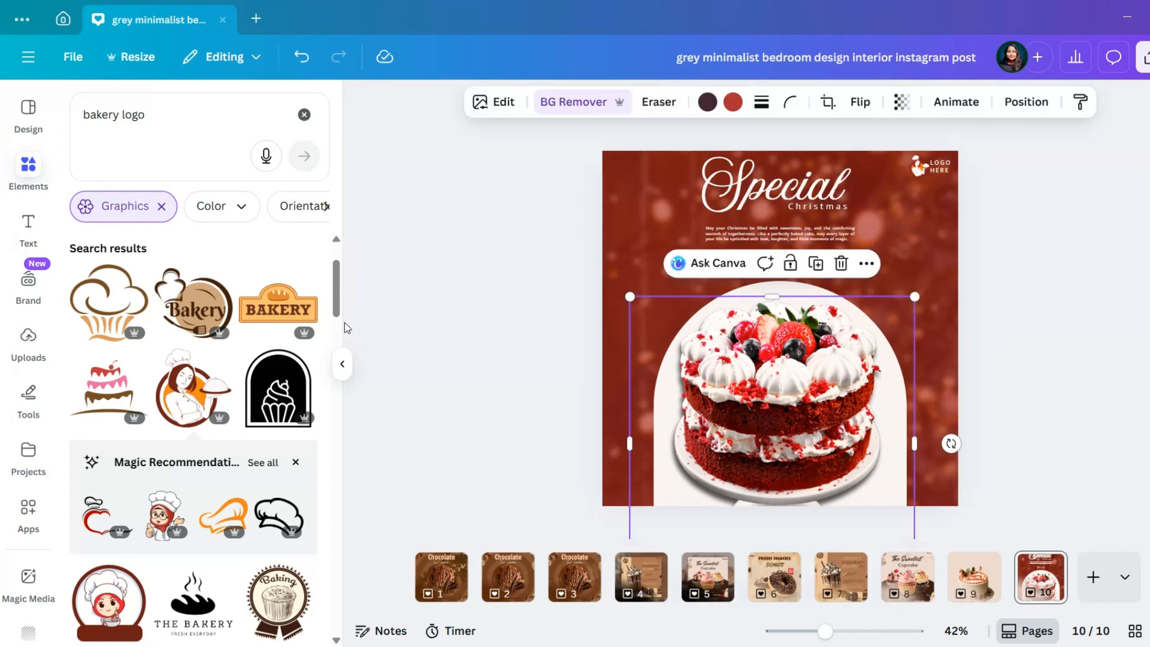
left_click(304, 115)
left_click(300, 290)
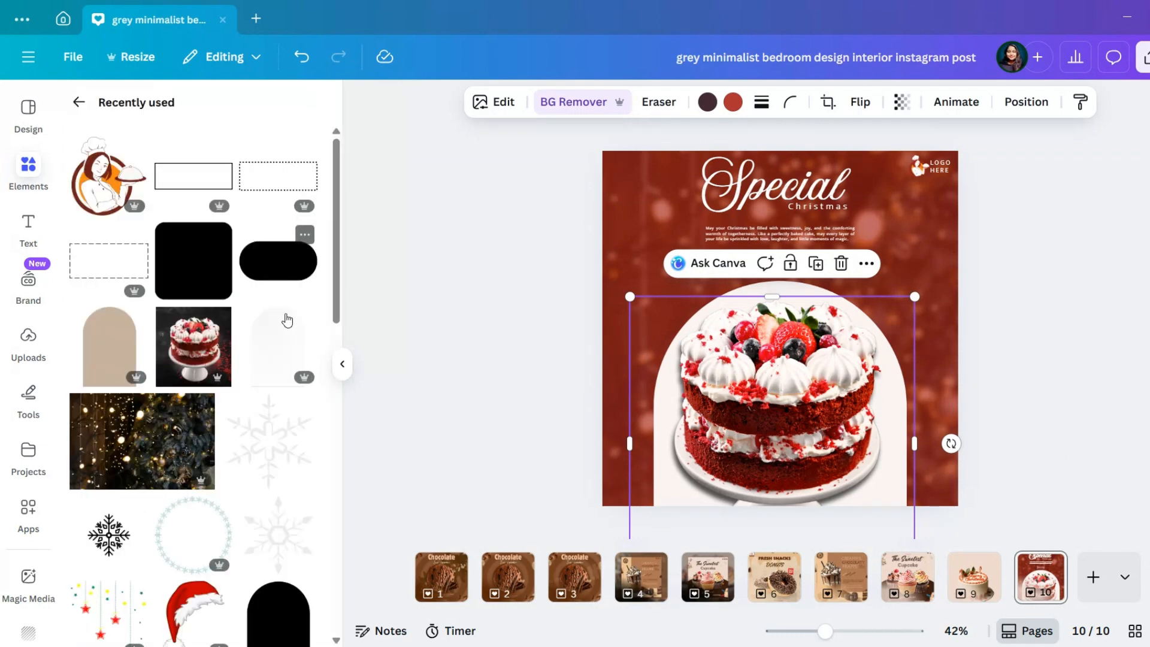
scroll(221, 381, "down", 3)
scroll(222, 383, "down", 1)
scroll(222, 383, "up", 1)
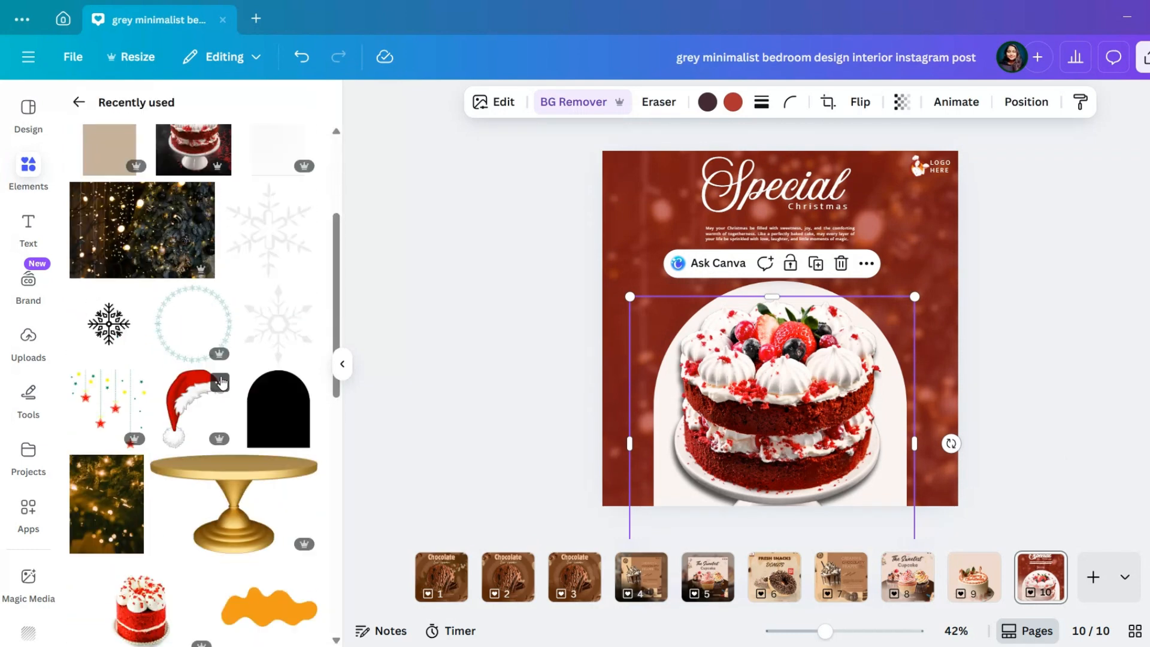
left_click(108, 323)
Recolor the snowflake with the light blue from the brand palette, shrink it and place it in the page's upper-left corner
left_click(639, 102)
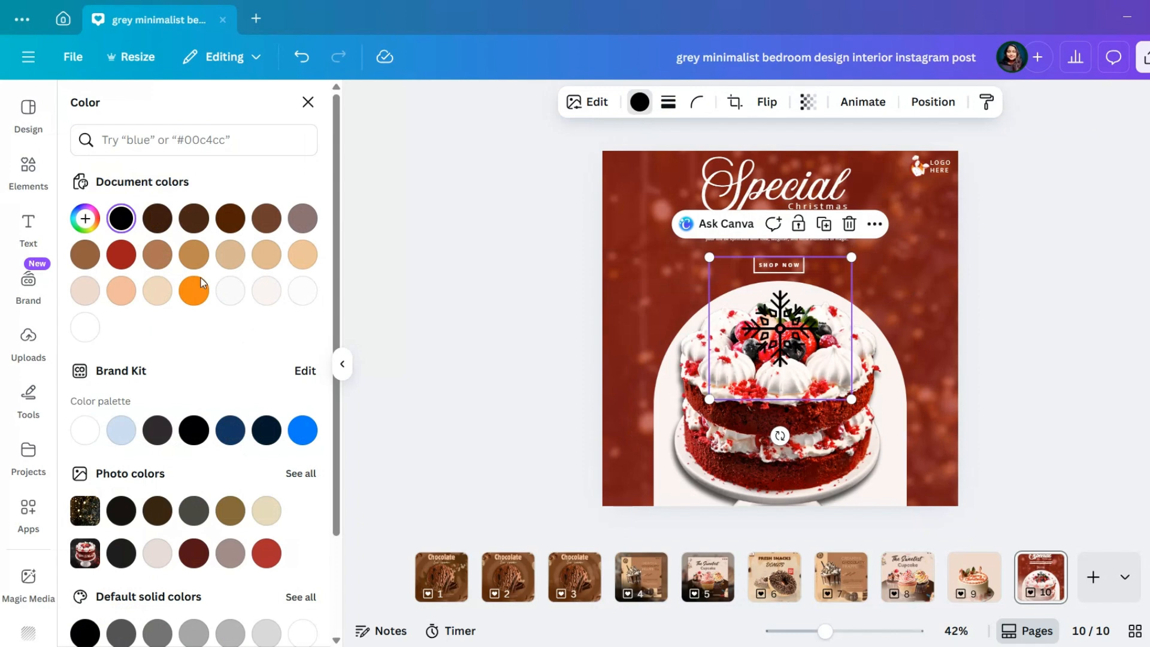
left_click(122, 431)
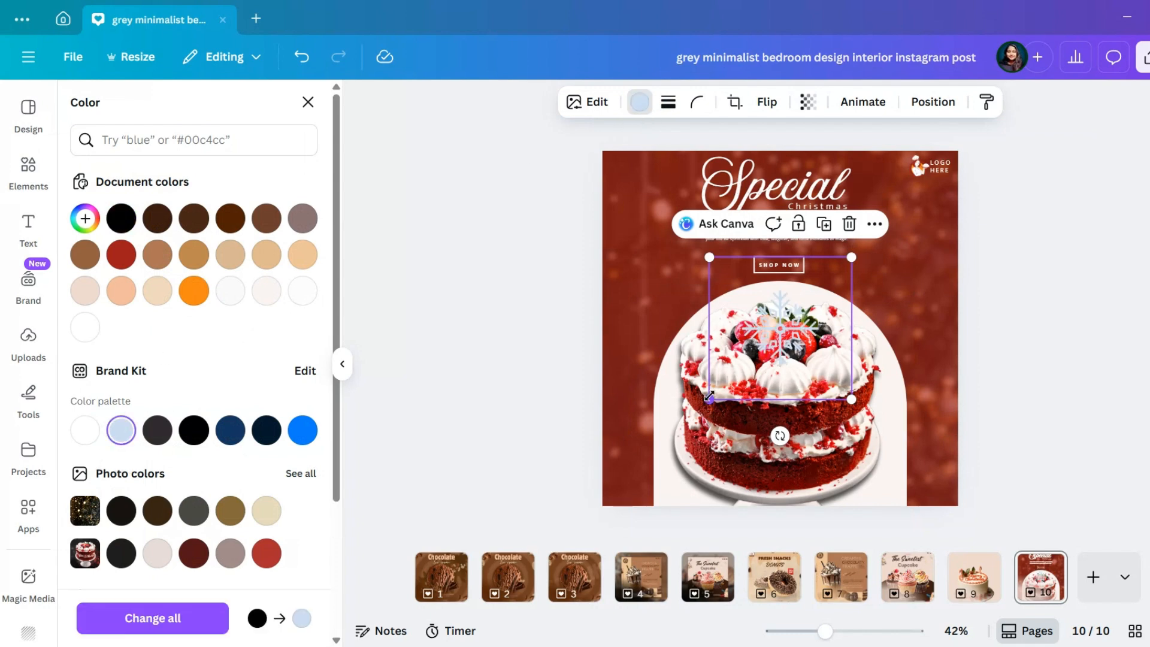
left_click_drag(709, 398, 705, 279)
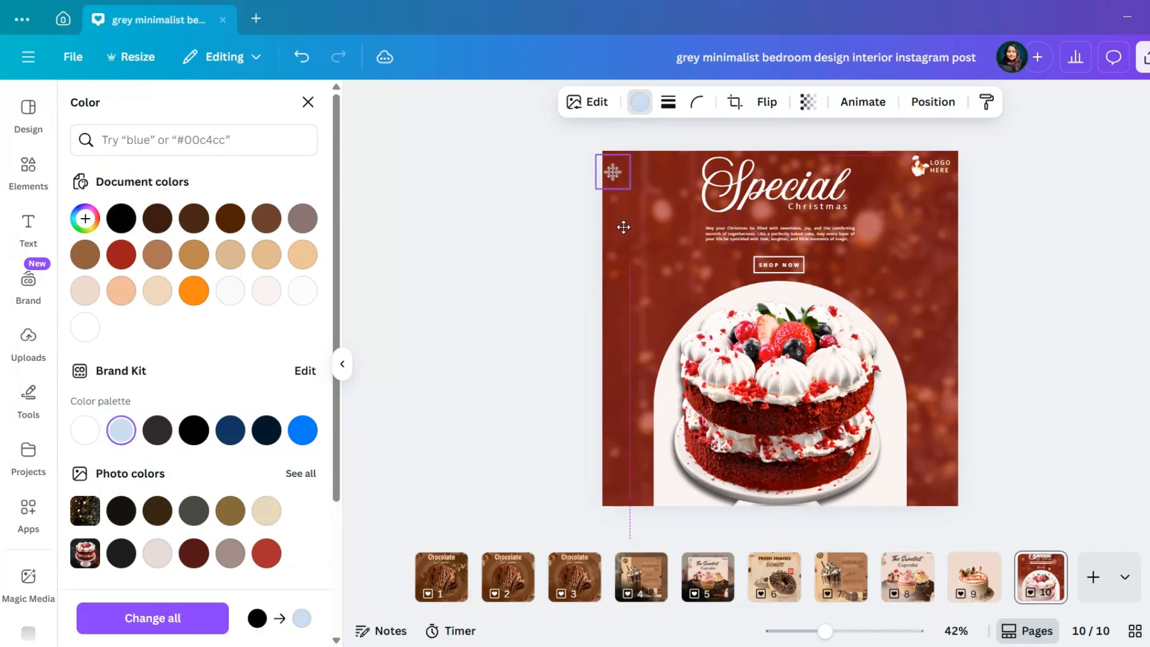
Blur the snowflake with an intensity of 45 and shrink it further
left_click(593, 103)
scroll(249, 440, "down", 3)
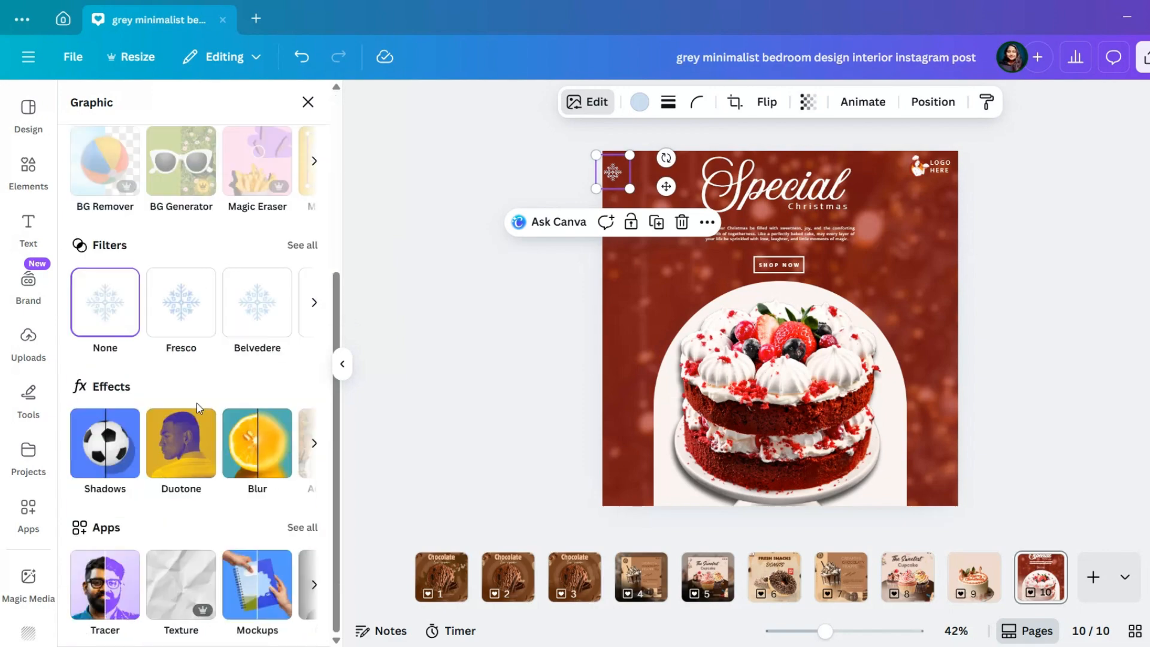
left_click(249, 438)
left_click(169, 171)
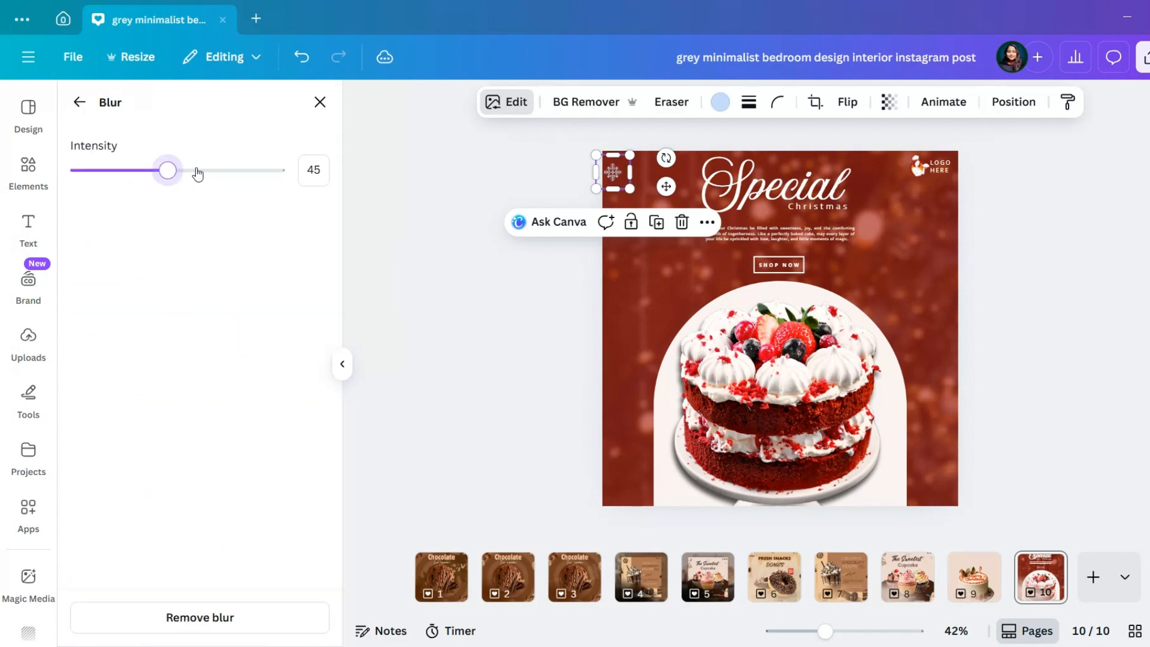
scroll(596, 223, "up", 5)
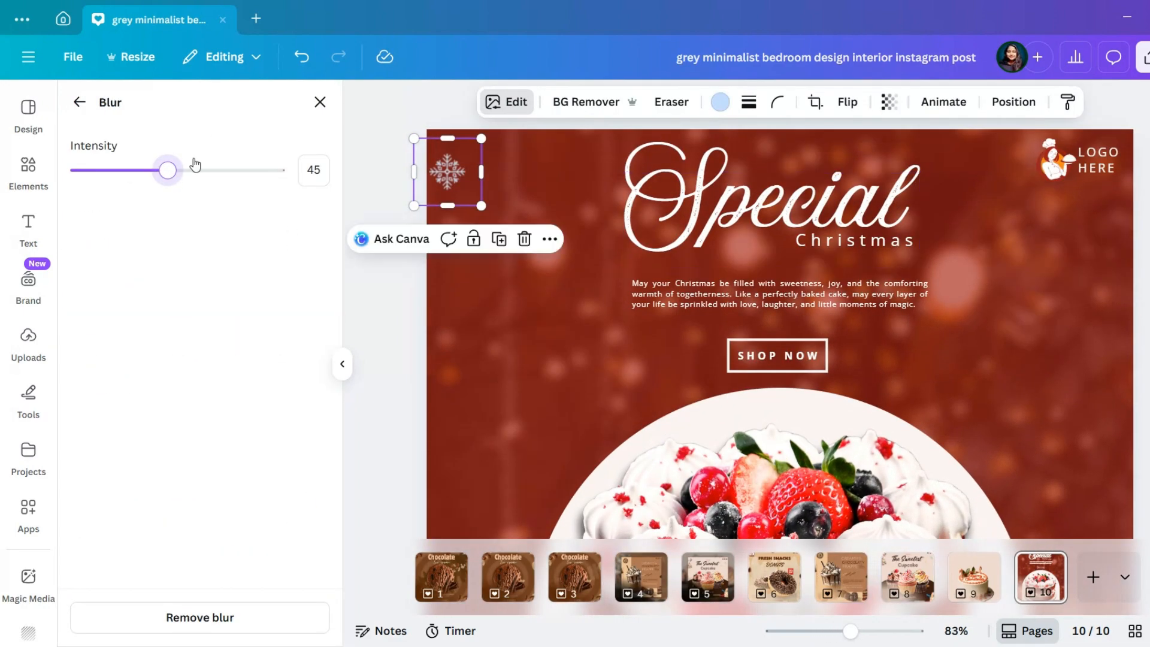
left_click(320, 102)
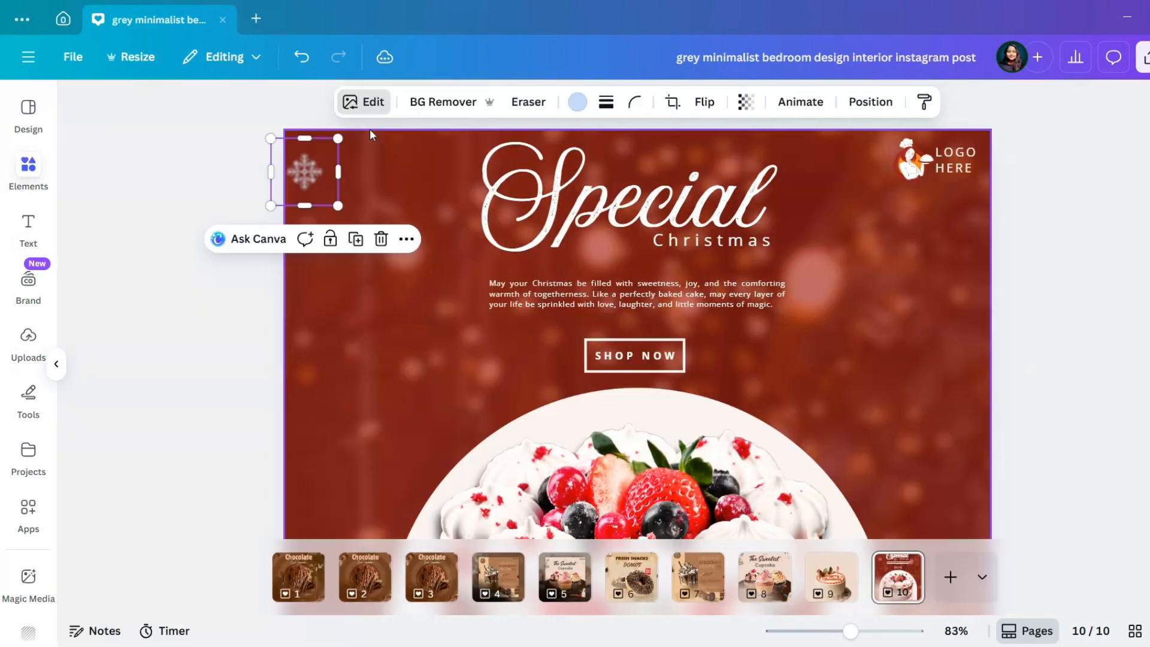
left_click_drag(480, 207, 458, 183)
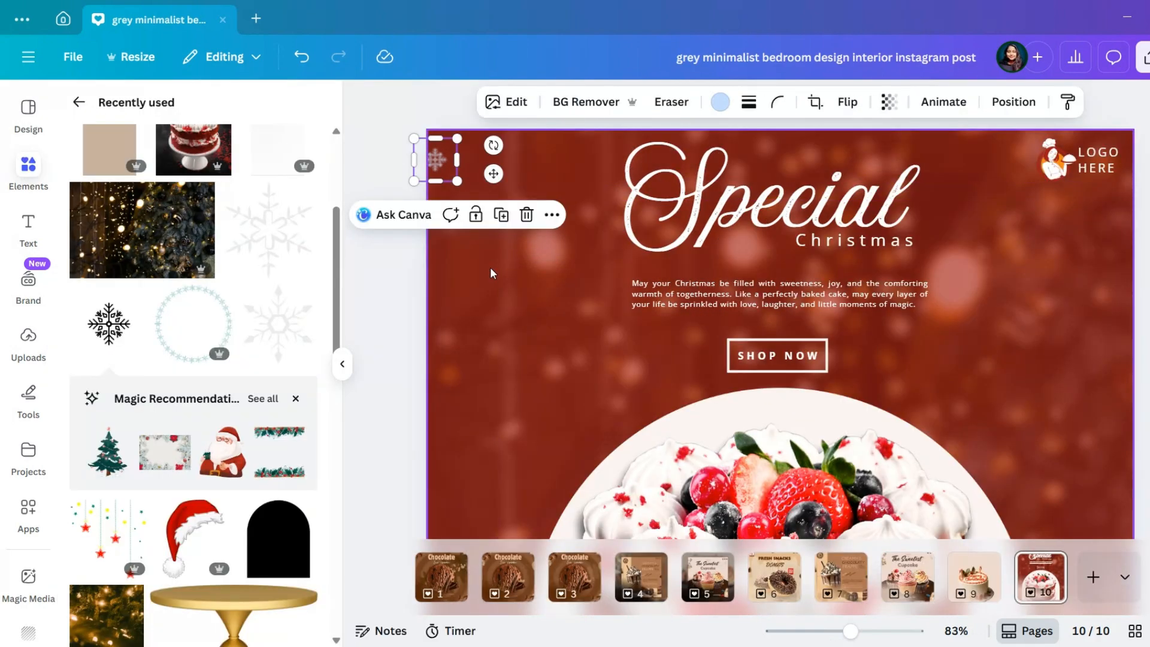
Place rotated snowflake copies on both sides of the greeting text and one beside the bakery logo
scroll(493, 272, "down", 3)
left_click_drag(588, 138, 592, 249)
left_click(634, 190)
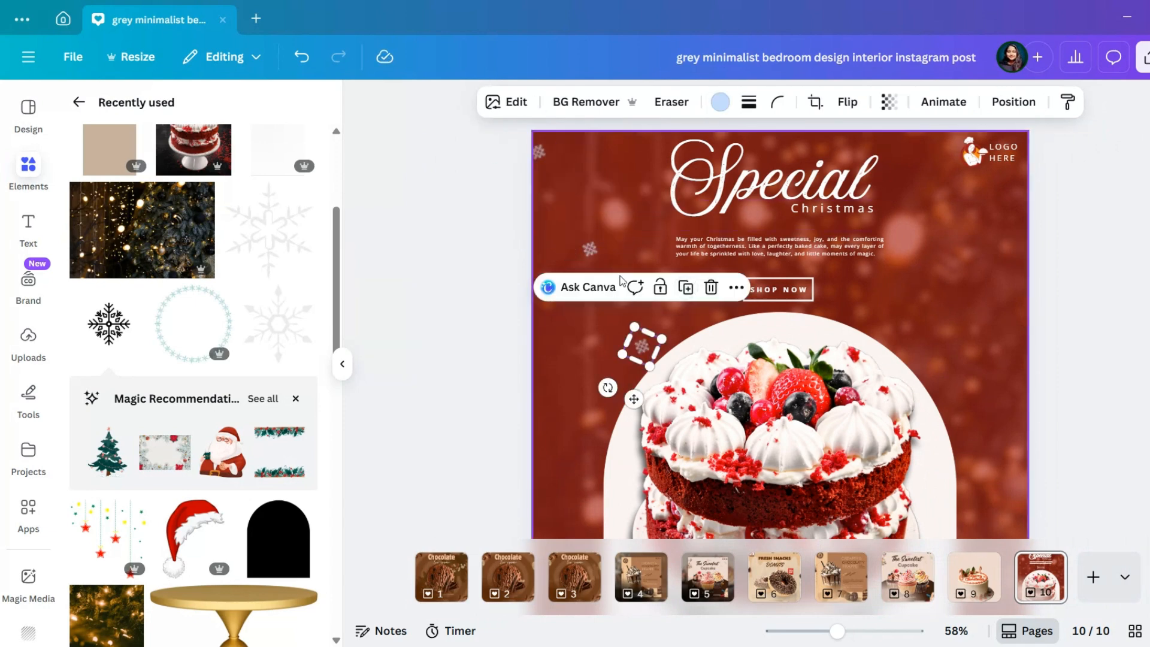
left_click_drag(642, 346, 880, 145)
left_click(302, 58)
left_click(923, 158)
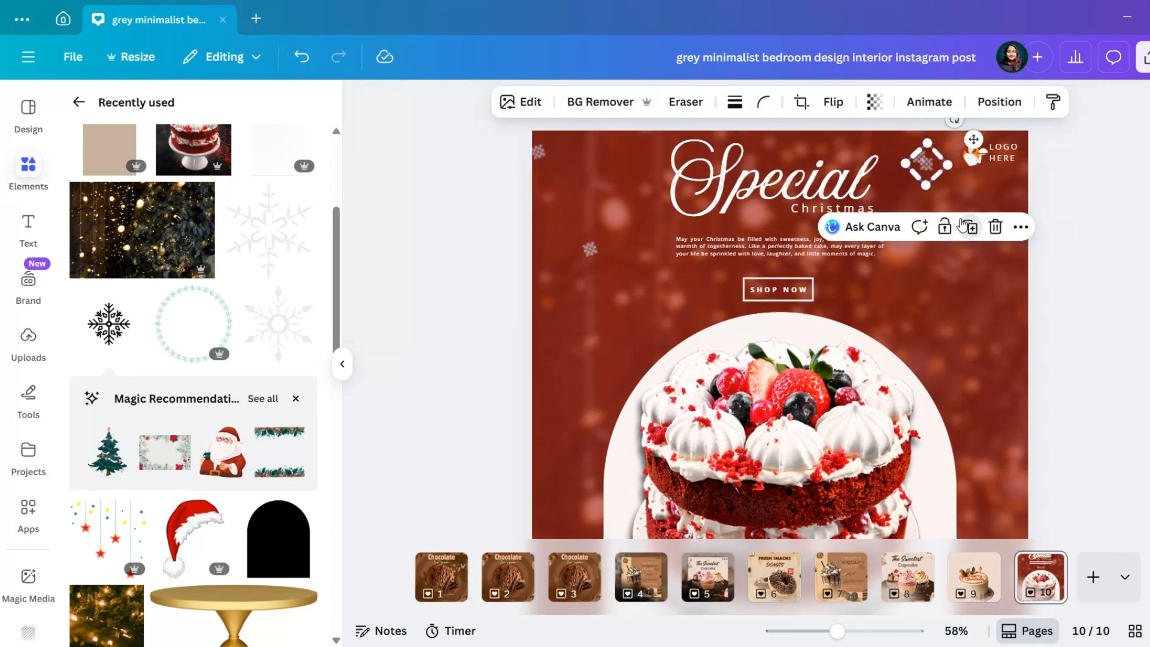
left_click_drag(969, 143, 994, 229)
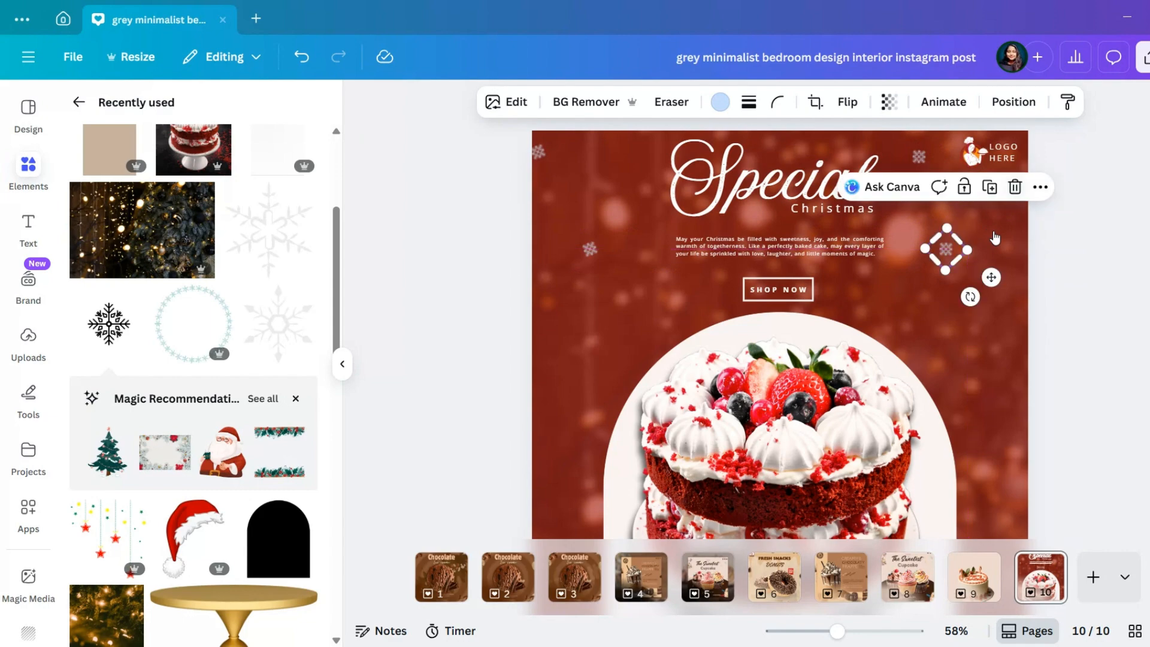
Duplicate the snowflake once more, rotate and enlarge the copy, and place it in the page's lower-right corner
left_click(988, 187)
scroll(1018, 275, "down", 2)
left_click(1021, 277)
left_click(975, 243)
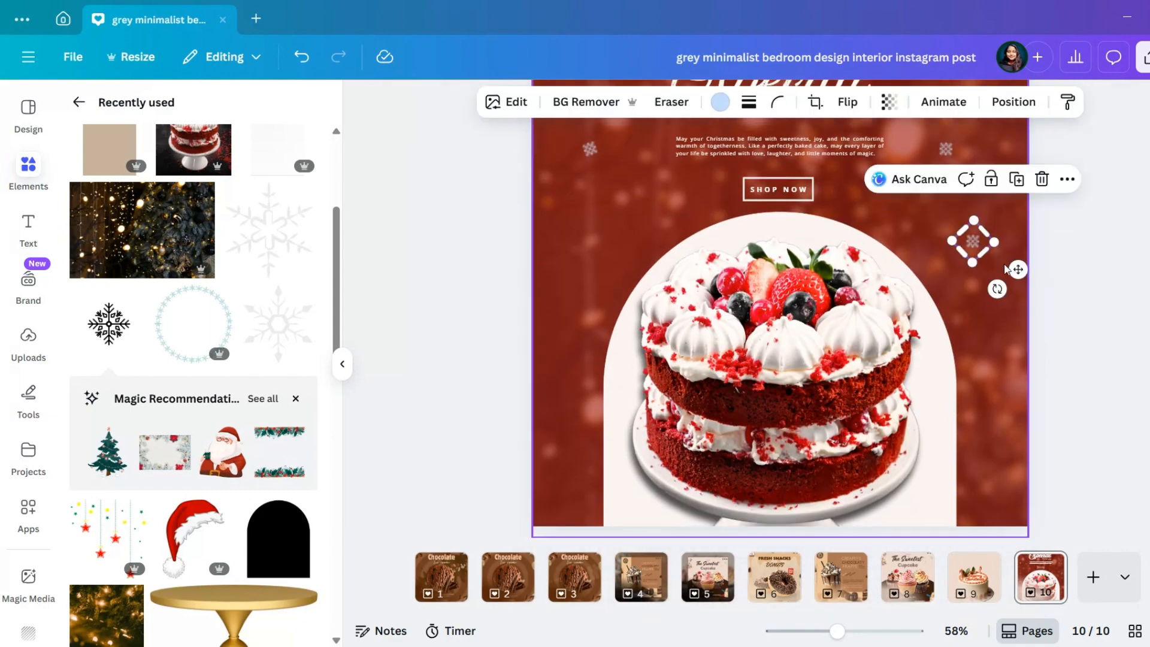
left_click_drag(997, 290, 982, 296)
left_click_drag(997, 244, 1038, 442)
Copy the large snowflake to the lower-left corner and to the arch's left side, rotating the latter to -57.2° and sending it backward
left_click(1062, 401)
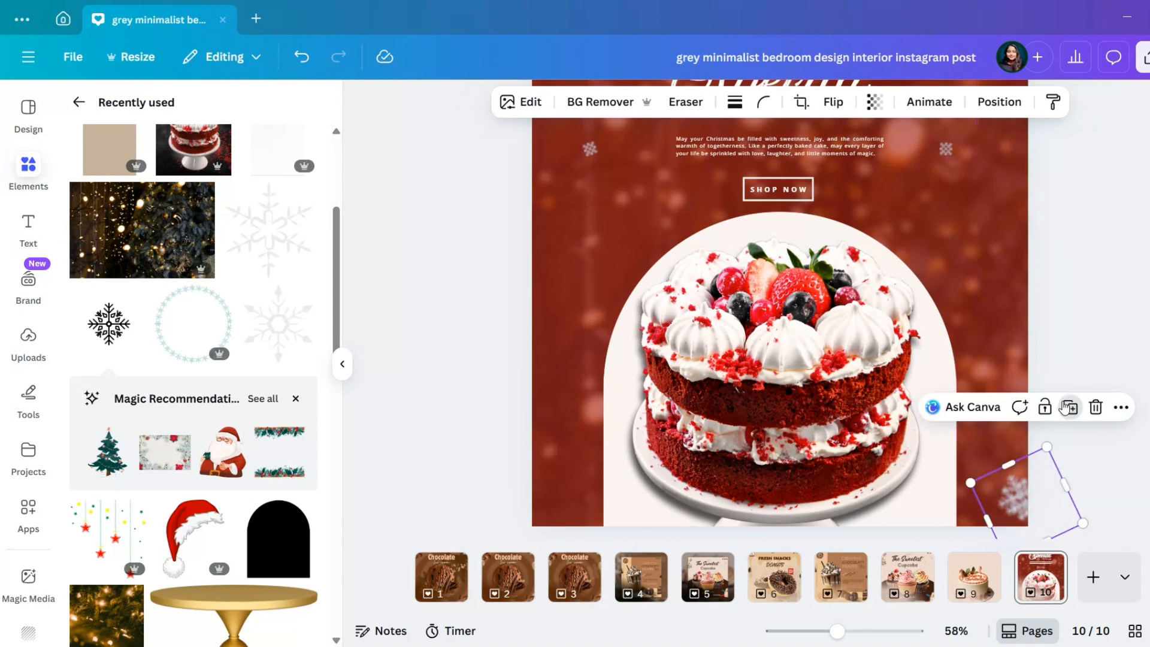
left_click_drag(1010, 507, 616, 360)
left_click(585, 414)
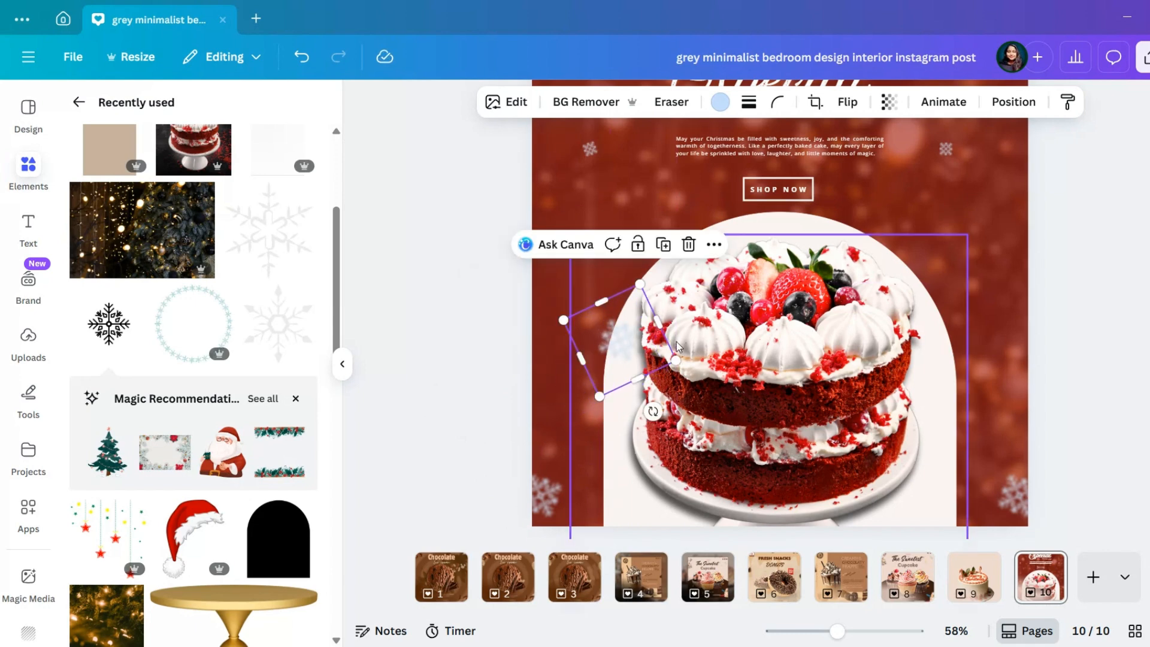
left_click_drag(654, 412, 686, 384)
left_click_drag(612, 315, 602, 300)
left_click(989, 107)
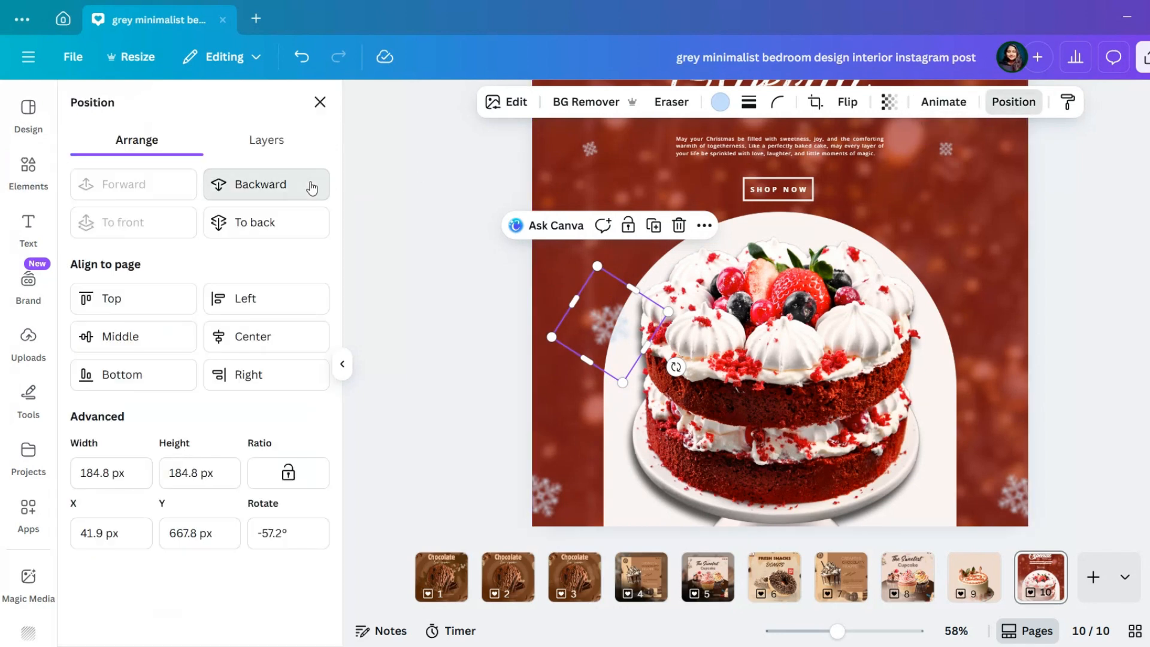
Add one large snowflake copy over the greeting text and another at the arch's upper-right side, sending the latter backward
left_click(663, 229)
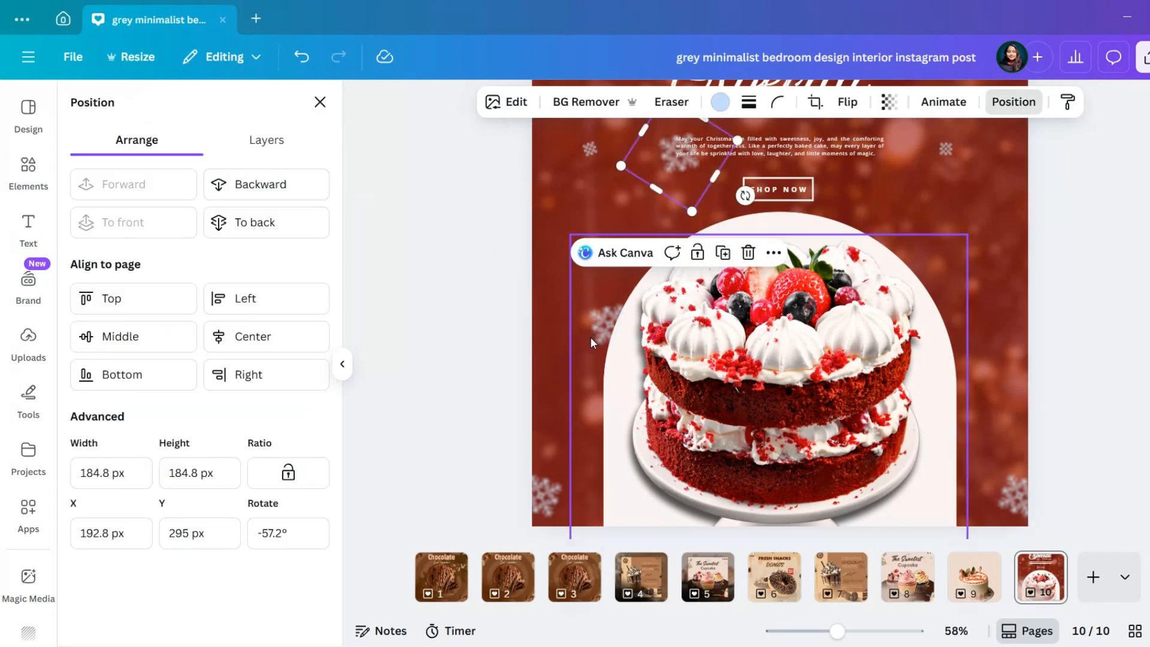
left_click(548, 495)
left_click(585, 400)
left_click_drag(557, 494, 914, 259)
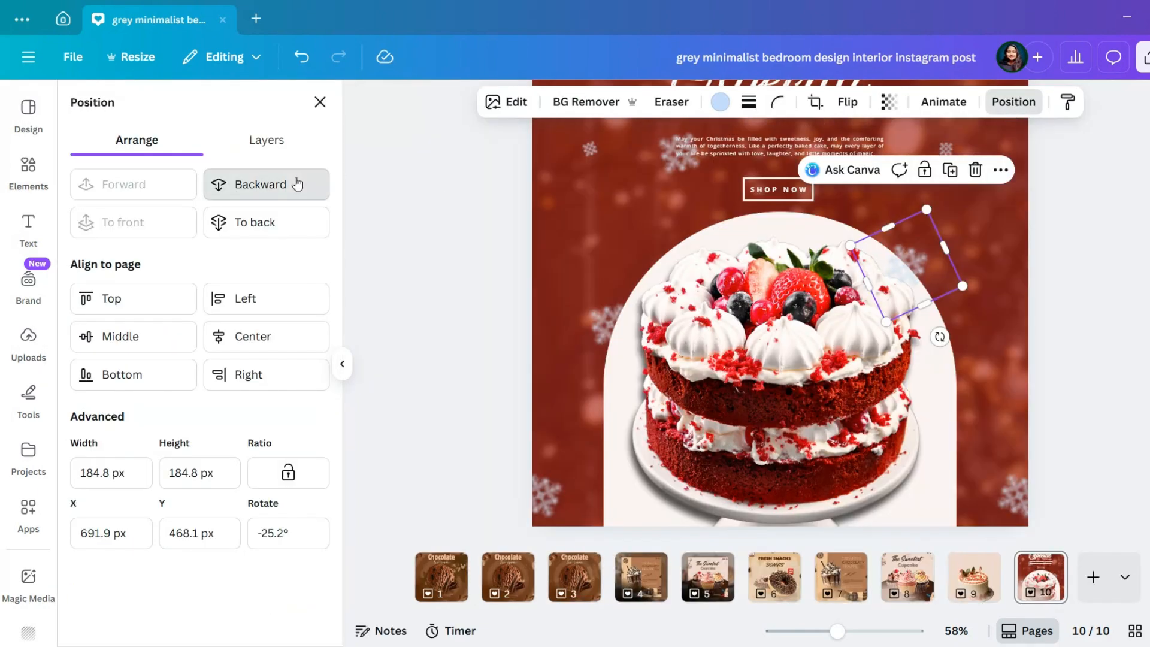
left_click(295, 184)
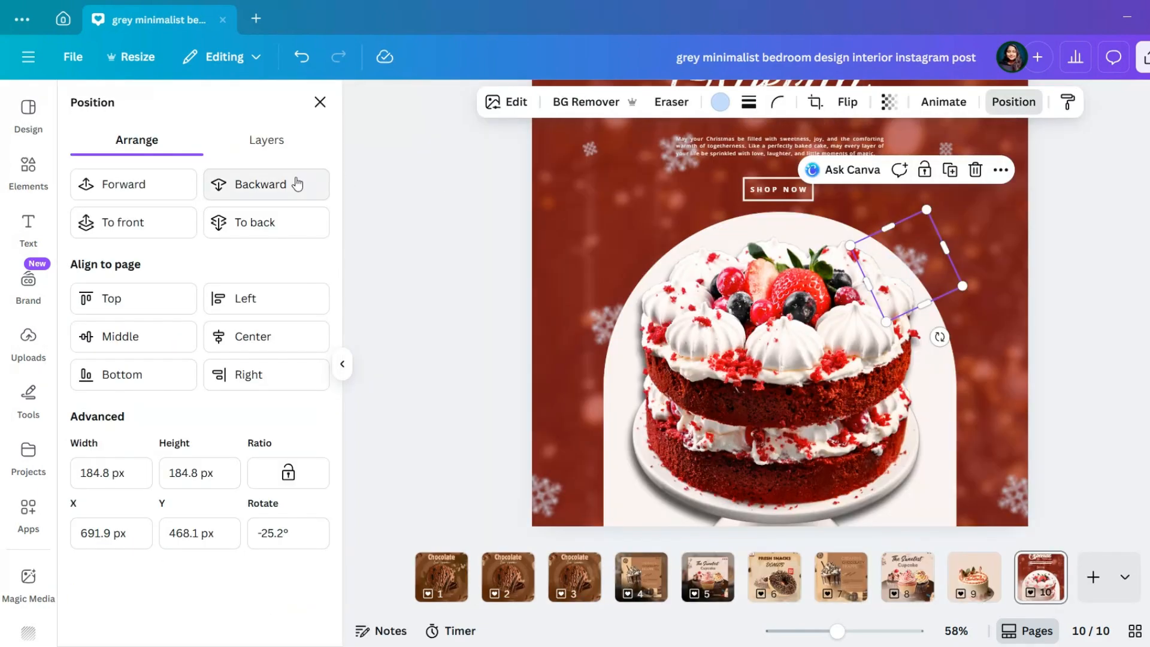
Move the arch's left snowflake to the page's left edge and the one over the greeting to the arch's upper-right side
left_click(605, 328)
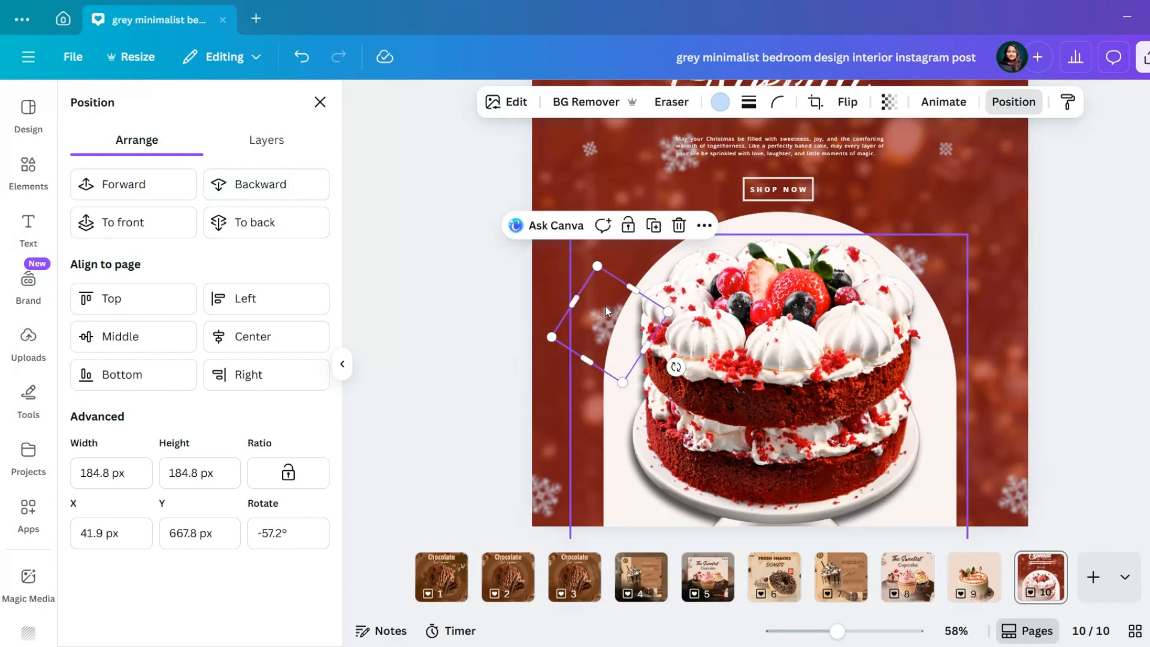
left_click_drag(605, 306, 535, 293)
left_click(1085, 306)
scroll(1085, 306, "up", 1)
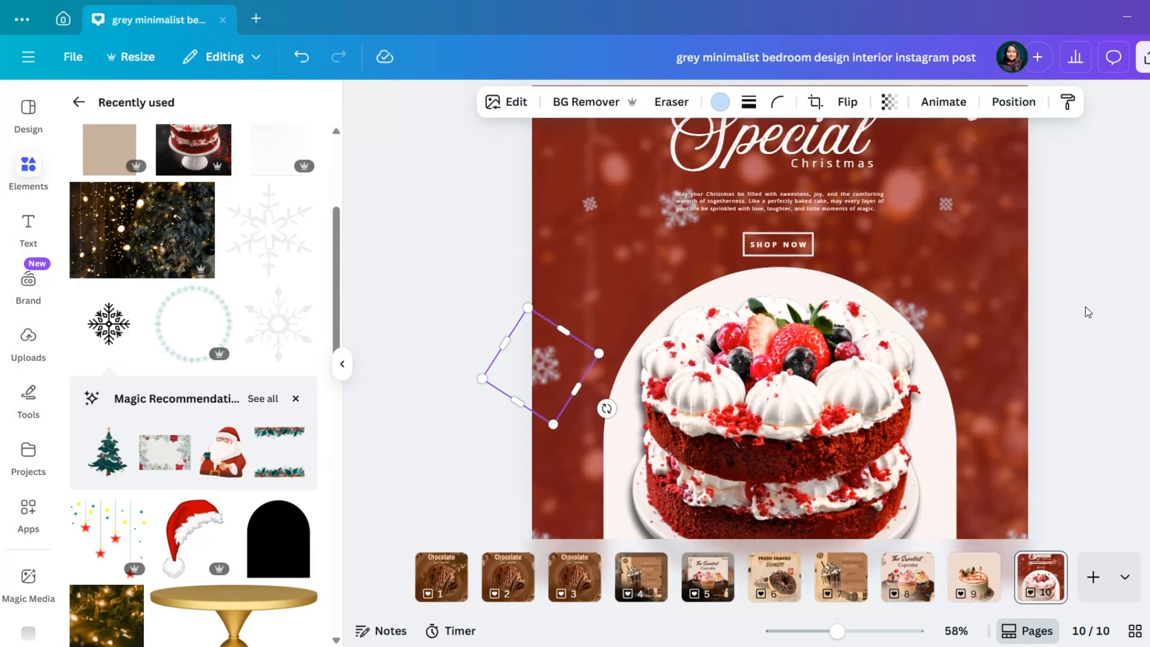
left_click_drag(541, 366, 871, 316)
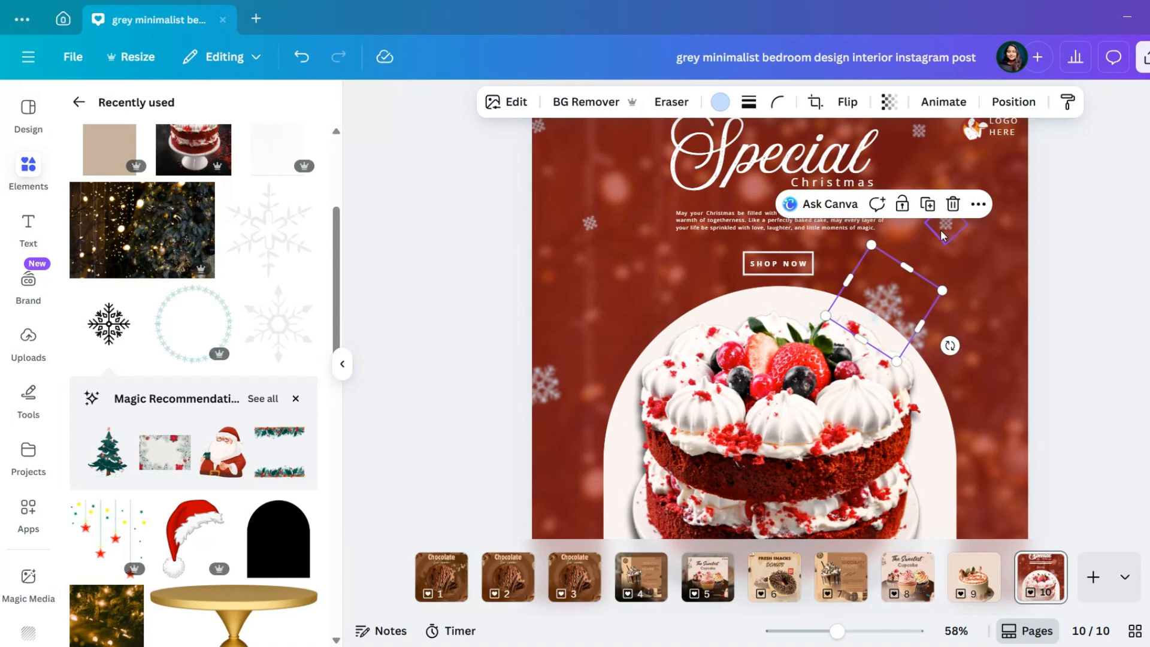
Add a small snowflake near the page's right edge and a tiny one above the arch's left side
left_click_drag(944, 235, 585, 319)
left_click(546, 305)
scroll(594, 321, "up", 5)
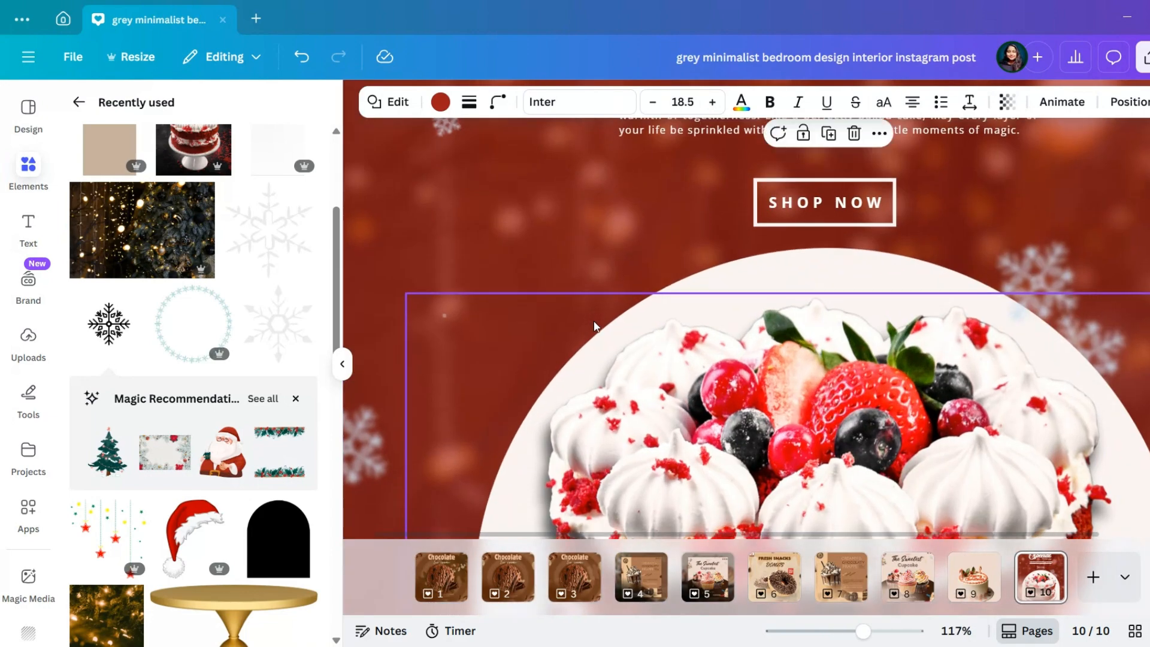
left_click(444, 321)
scroll(447, 337, "down", 1)
scroll(448, 336, "down", 5)
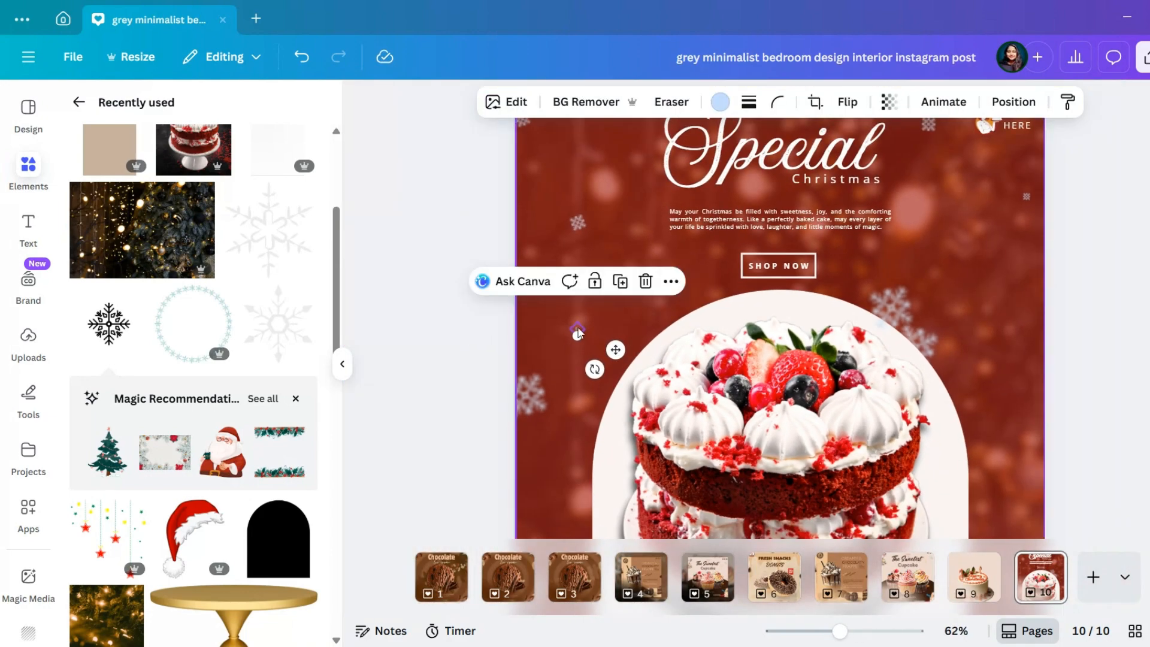
Move the upper snowflake at the arch's right side beside "SHOP NOW", rotate it and shrink it to a tiny fleck
left_click_drag(893, 310, 966, 261)
left_click_drag(1028, 305, 1039, 283)
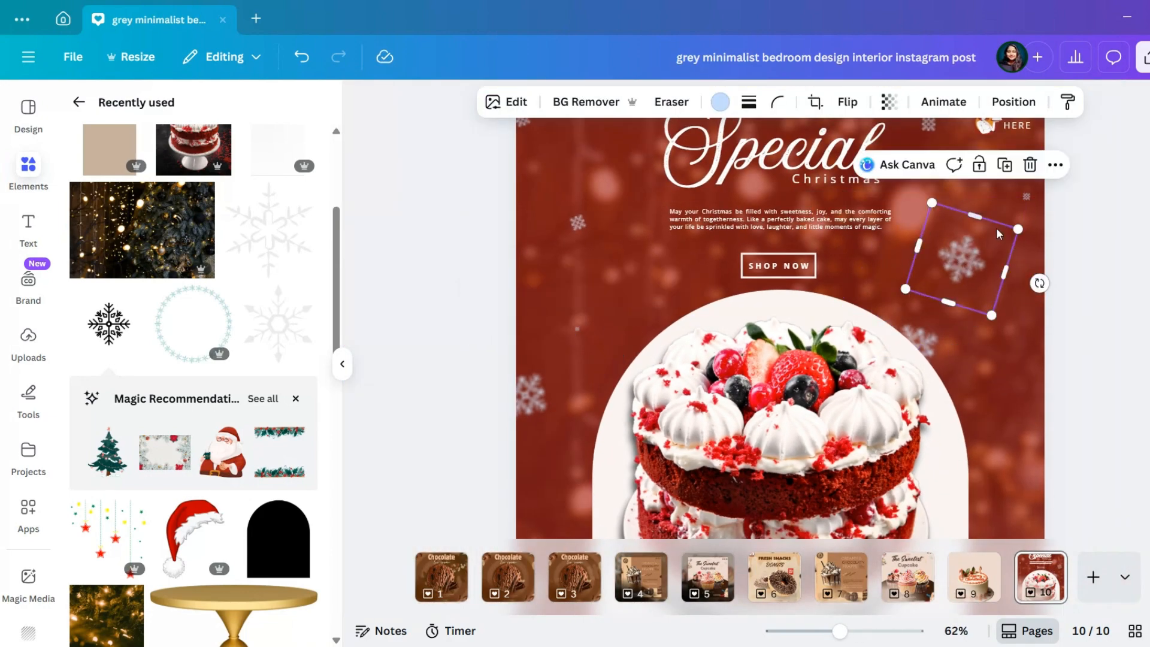
left_click_drag(933, 204, 1025, 192)
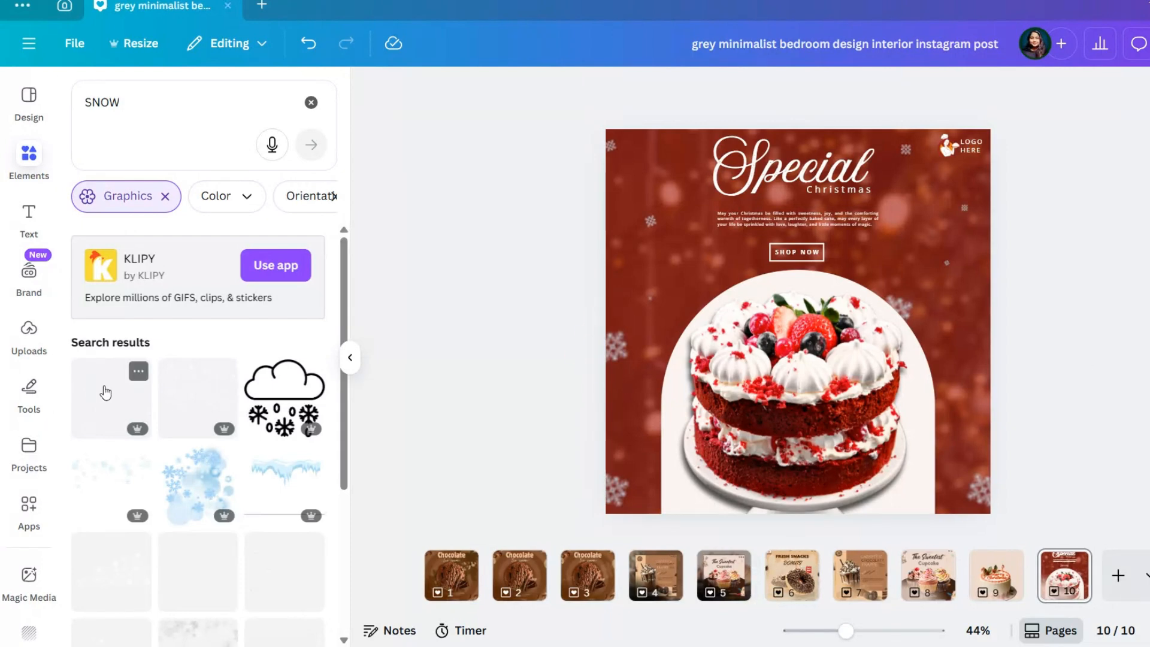
Add the first snow graphic from the "SNOW" results and enlarge it to about 1,100 × 1,089 px to cover the page
left_click(106, 393)
left_click_drag(636, 485, 598, 523)
left_click_drag(952, 171, 998, 123)
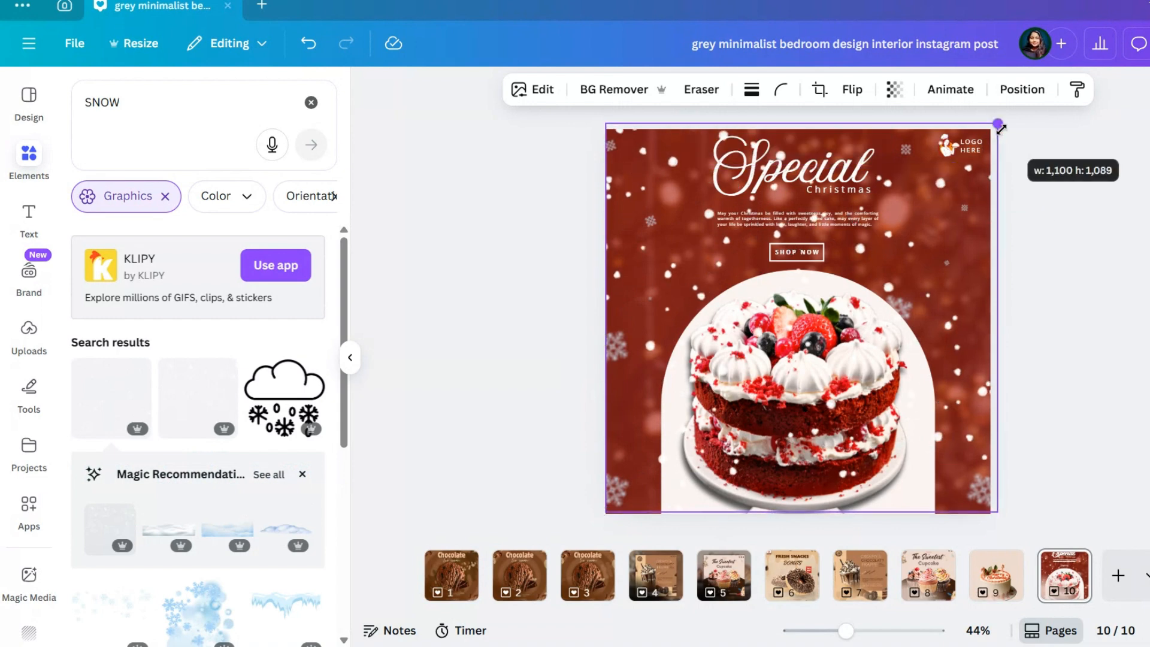
Try sending the snow overlay backward behind the cake and other layers, and delete it
left_click(1022, 89)
left_click(301, 182)
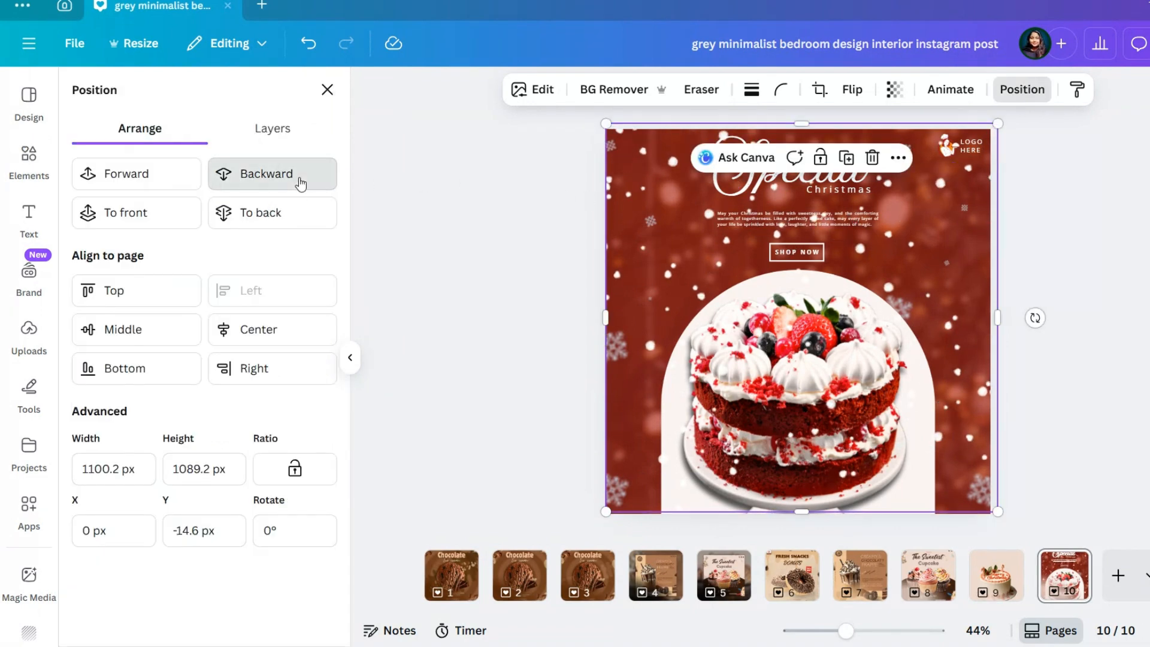
left_click(301, 183)
left_click(301, 183)
left_click(301, 184)
left_click(300, 183)
left_click(301, 184)
left_click(301, 184)
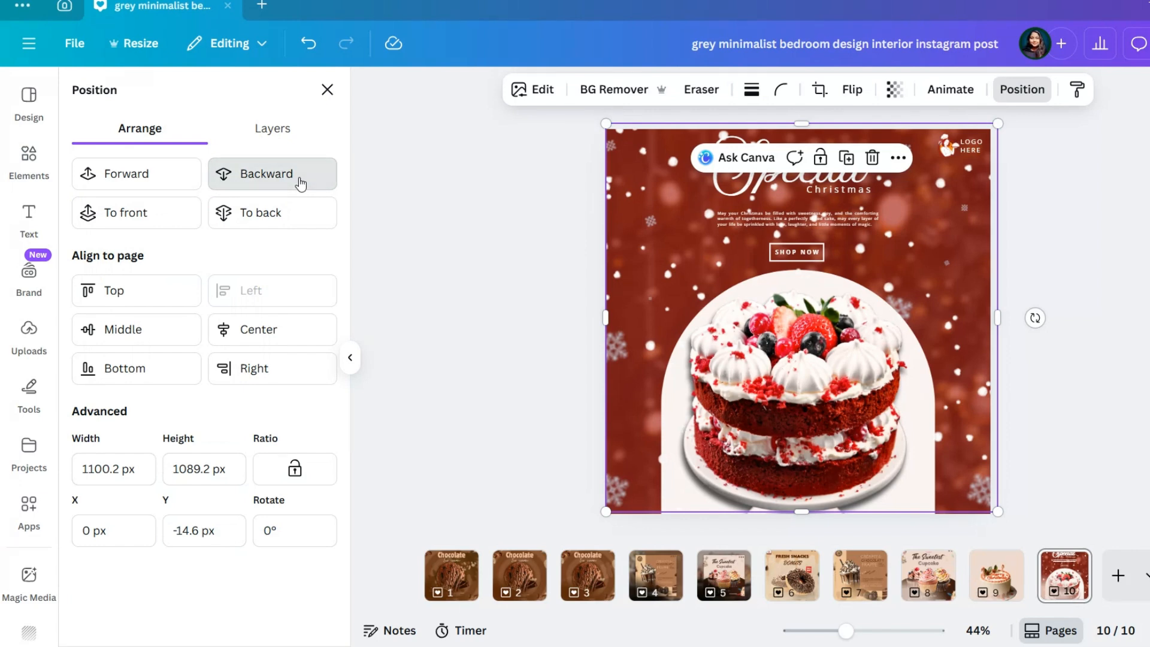
left_click(301, 184)
left_click(300, 184)
left_click(122, 176)
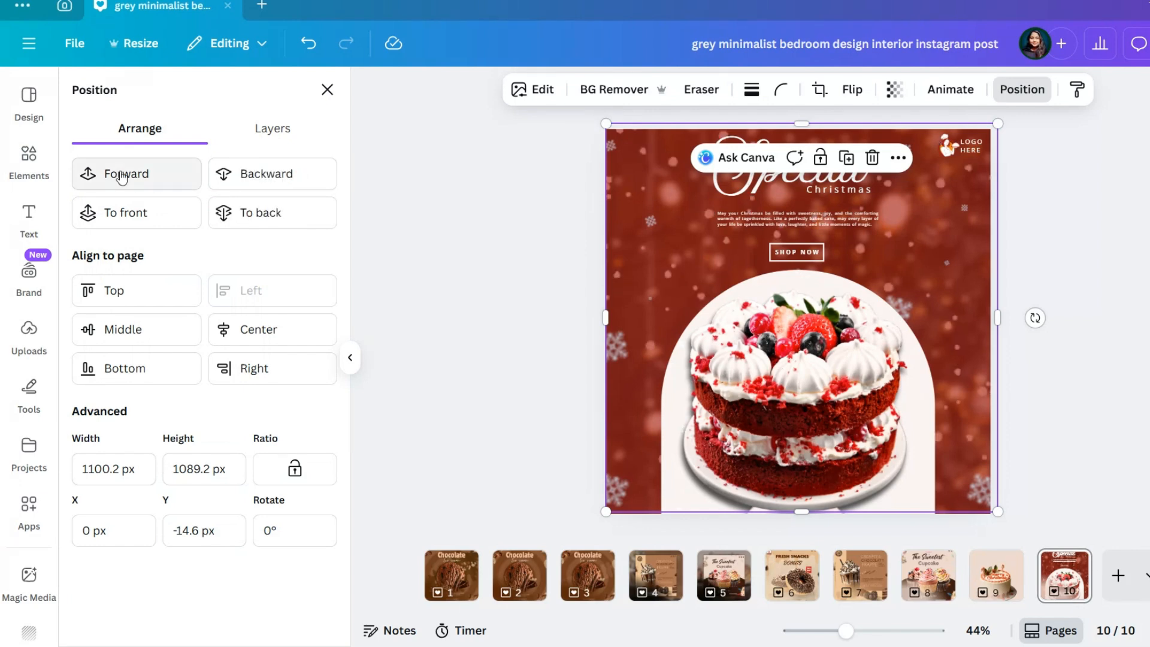
left_click(872, 157)
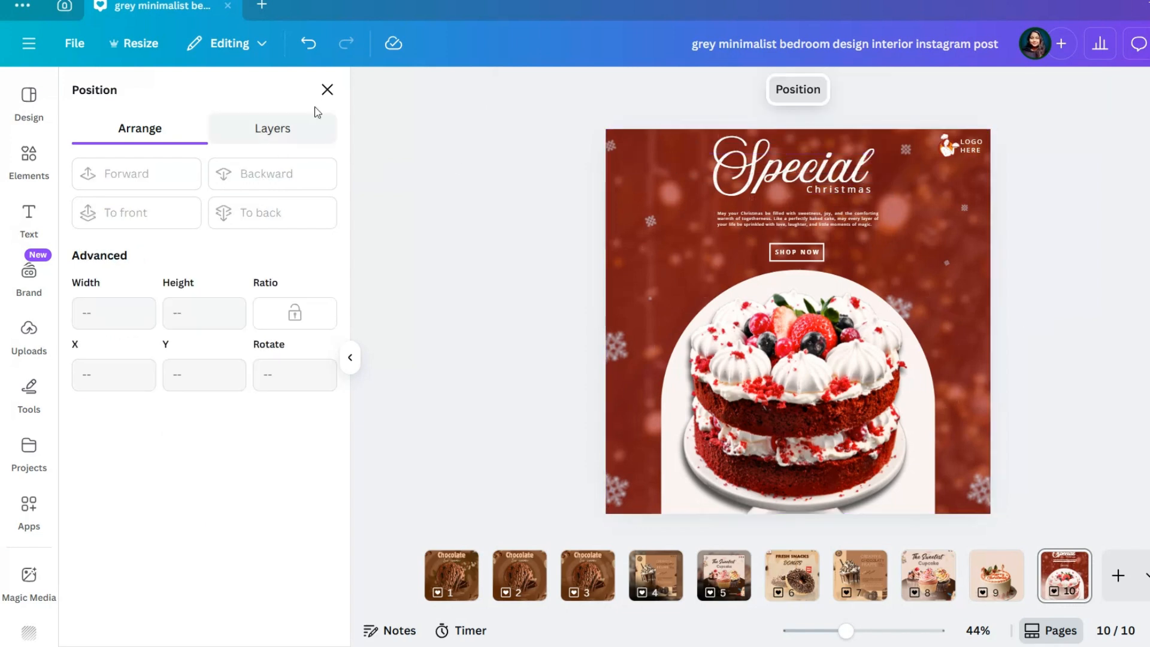
Return to the "SNOW" graphics results and add the second snow graphic to the page
left_click(327, 89)
left_click(29, 159)
left_click(187, 415)
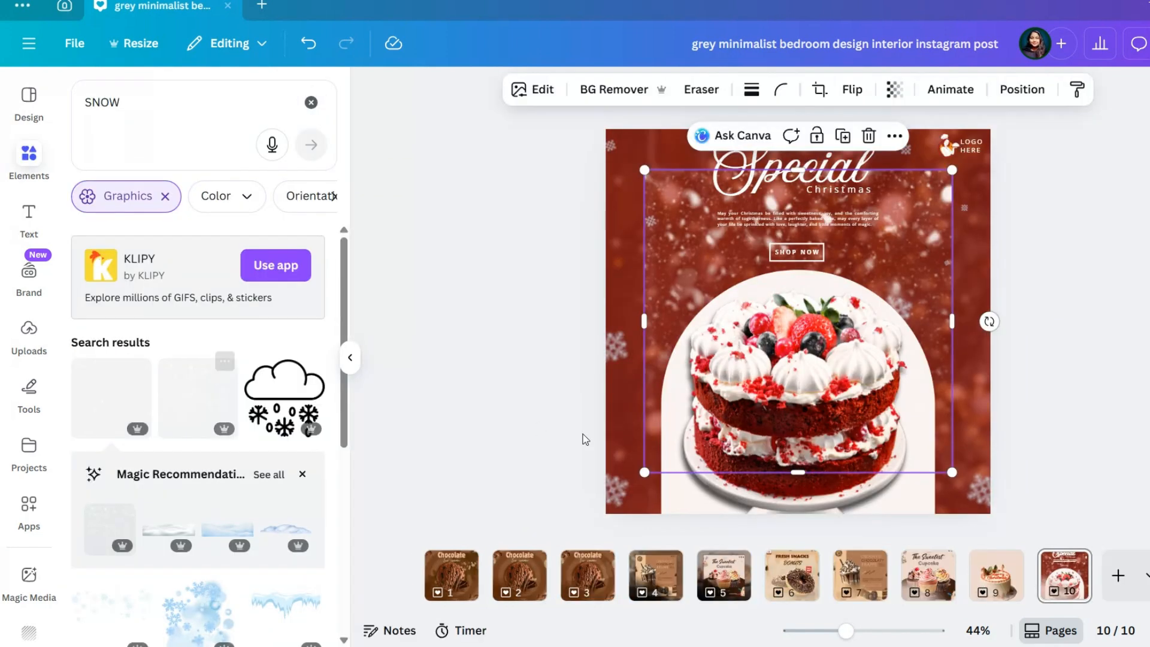
Enlarge the second snow graphic to about 1,112 × 1,092 px to cover the page and send it backward in the layer order
left_click_drag(644, 472, 608, 521)
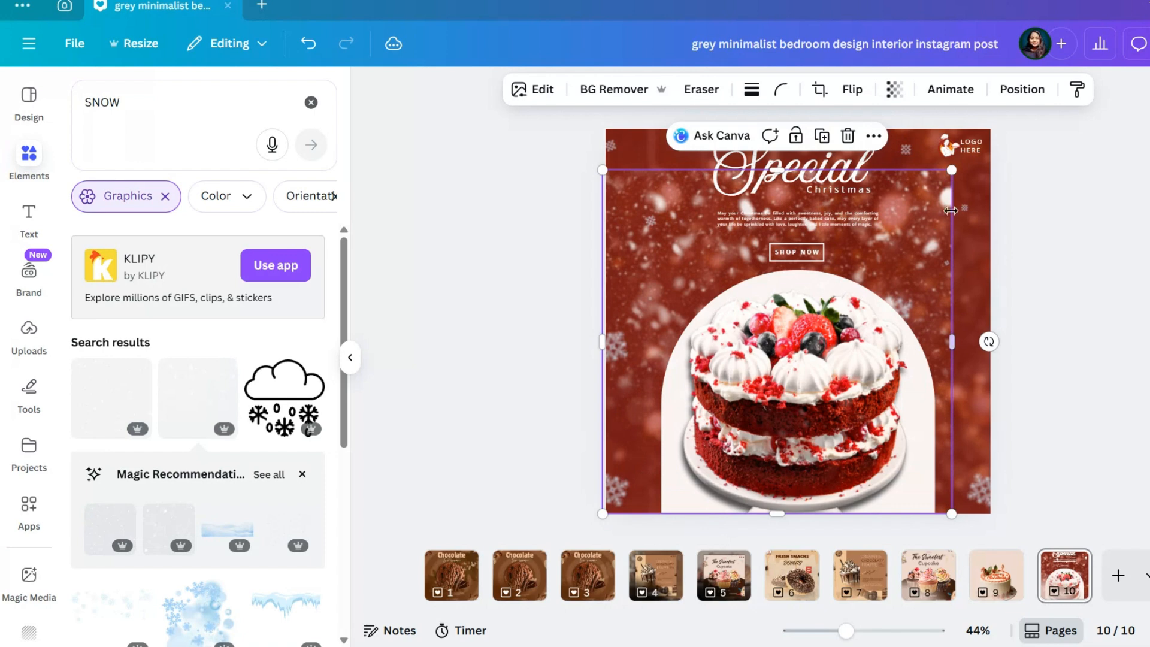
left_click_drag(953, 175, 998, 124)
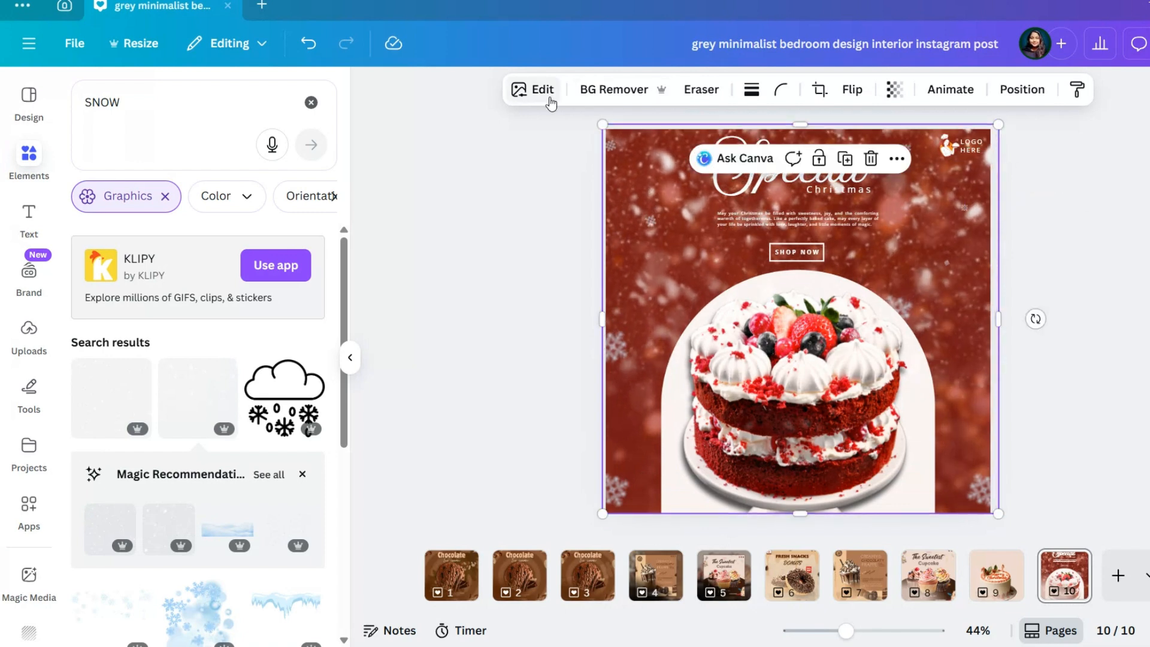
left_click(1022, 90)
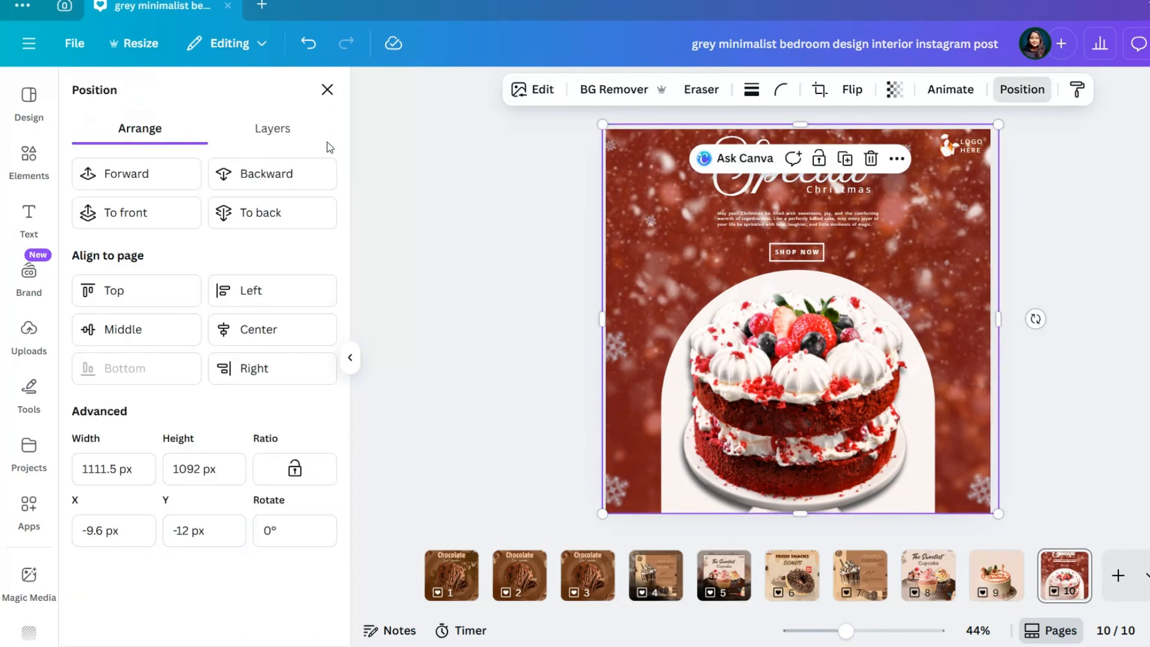
left_click(286, 179)
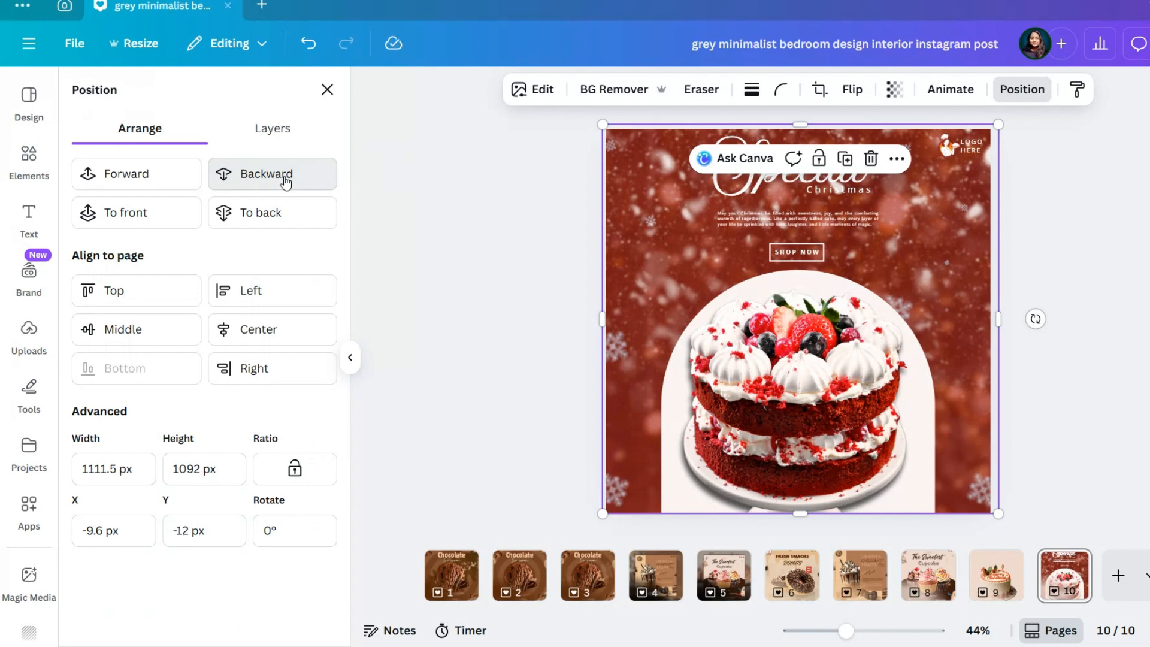
left_click(286, 180)
left_click(189, 188)
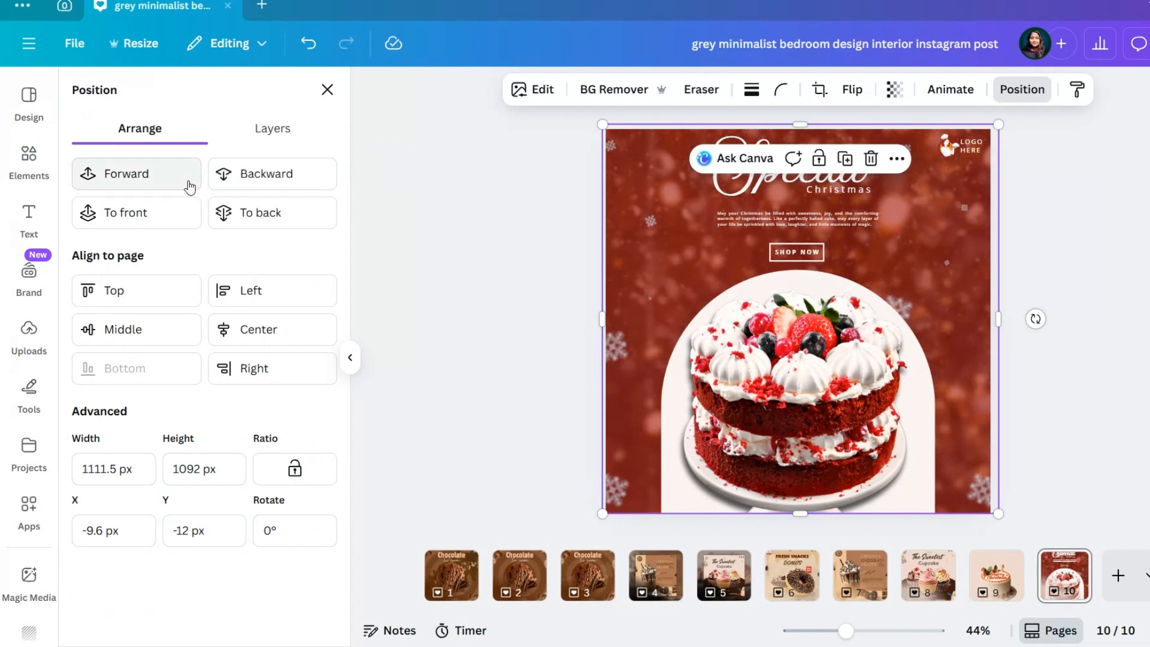
Set the snow overlay's transparency to 41
left_click(894, 89)
left_click_drag(934, 157, 904, 160)
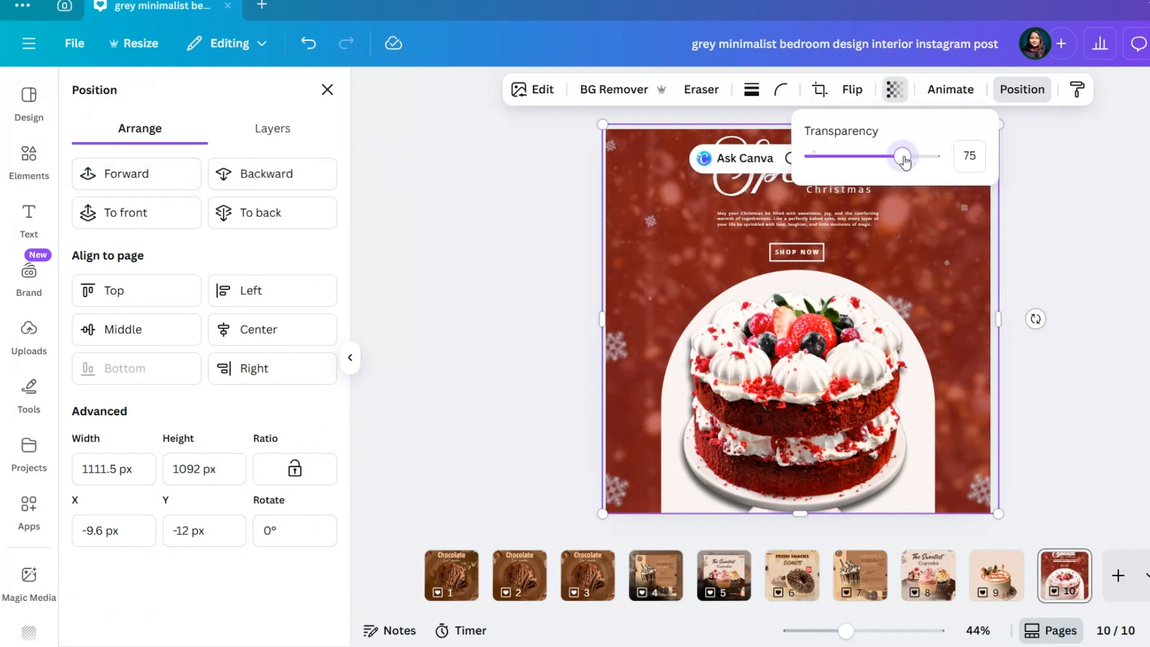
left_click(159, 174)
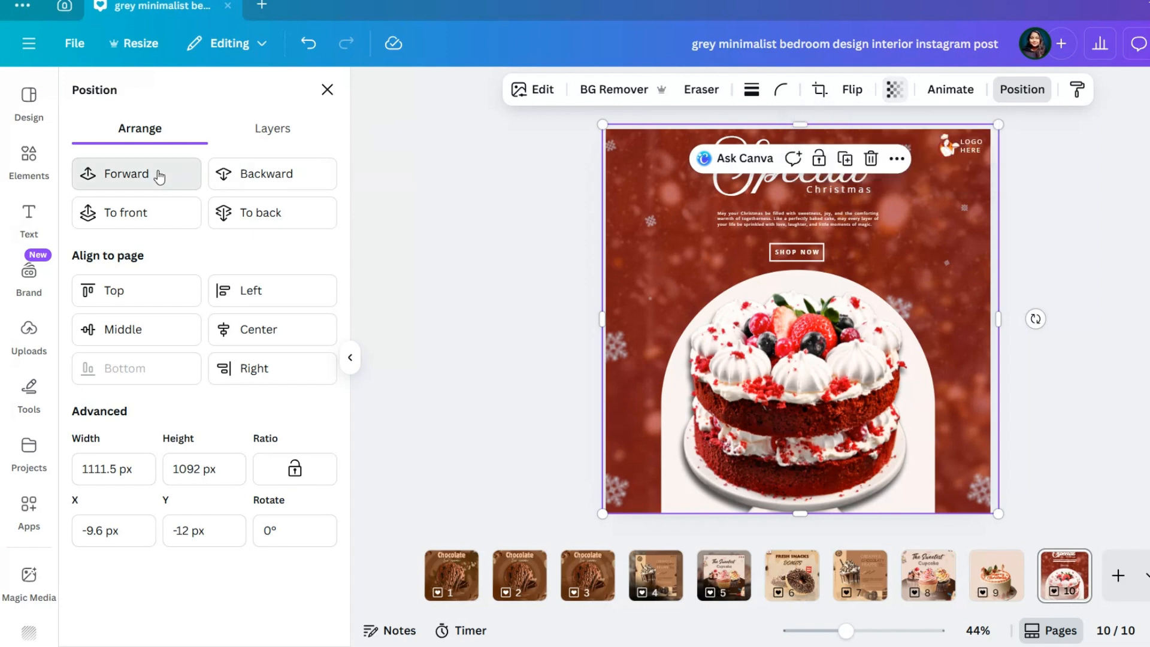
left_click(896, 92)
left_click_drag(903, 157, 863, 157)
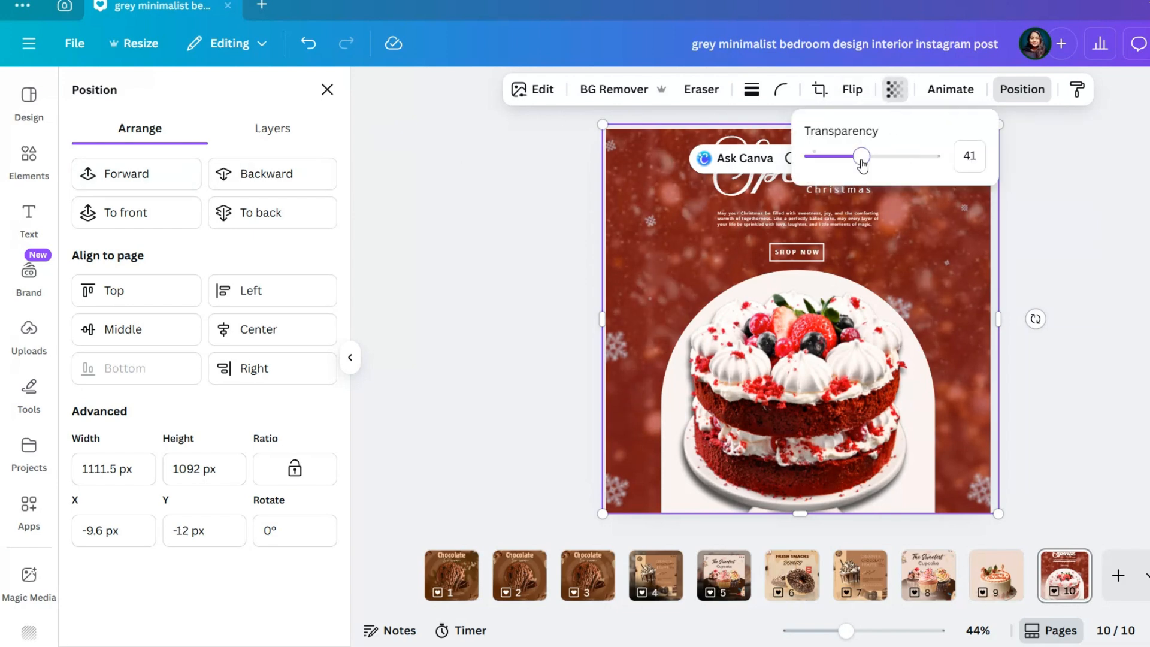
left_click(1114, 249)
left_click(1114, 249)
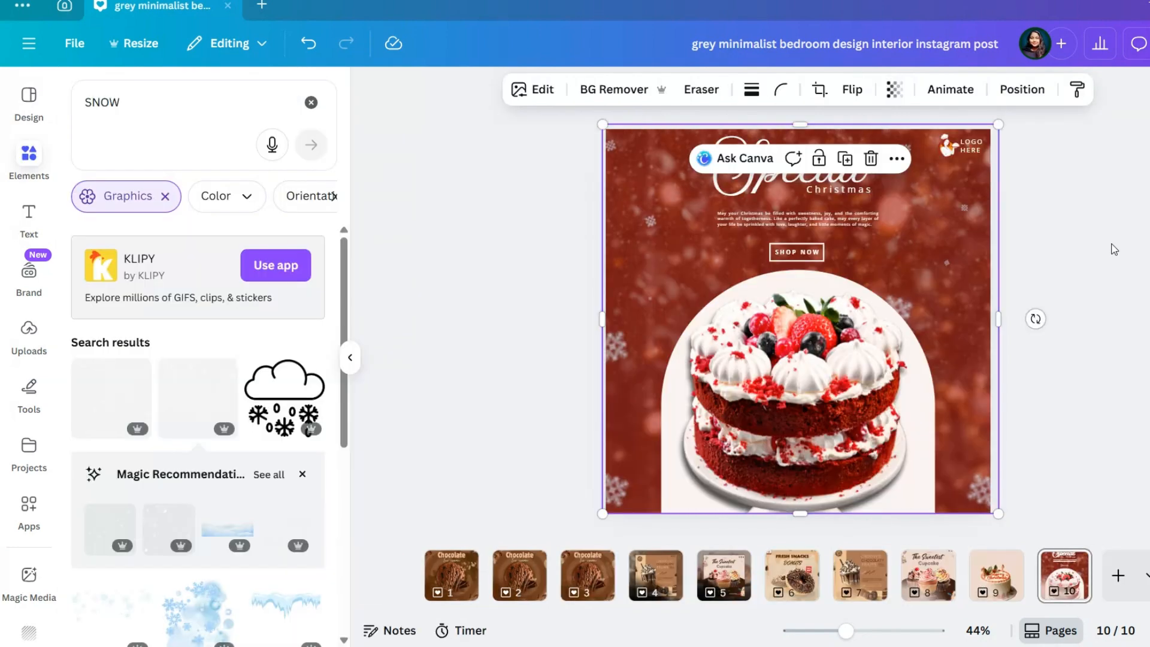
Move the "Christmas" subheading slightly down below the "Special" script heading
scroll(843, 325, "up", 3)
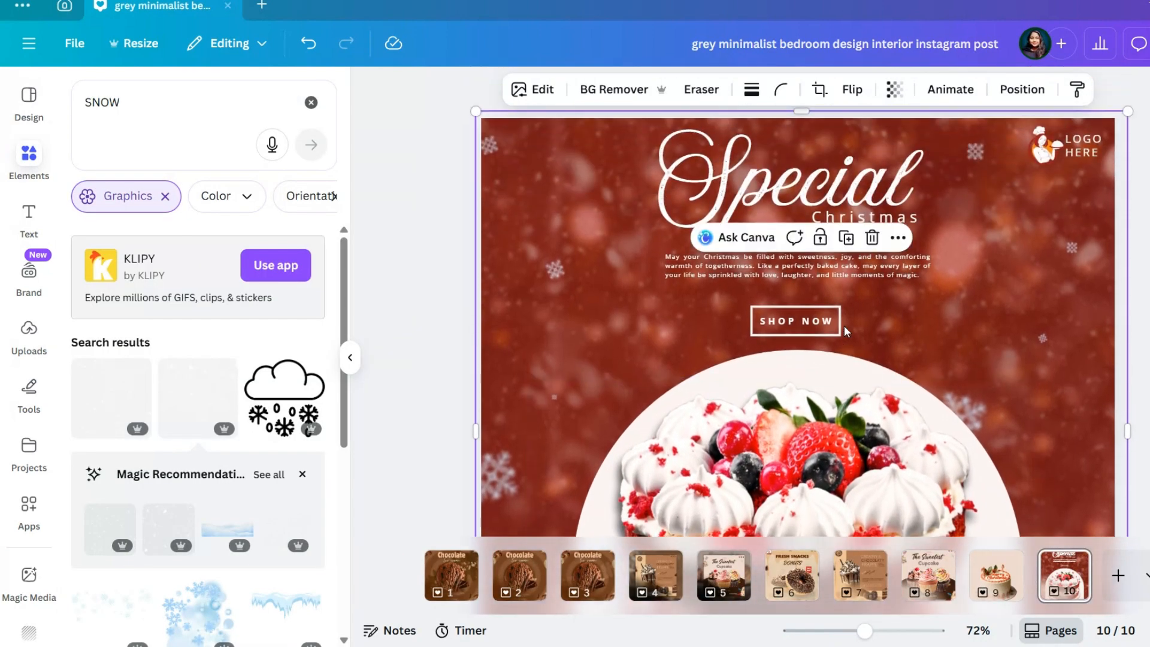
left_click(866, 271)
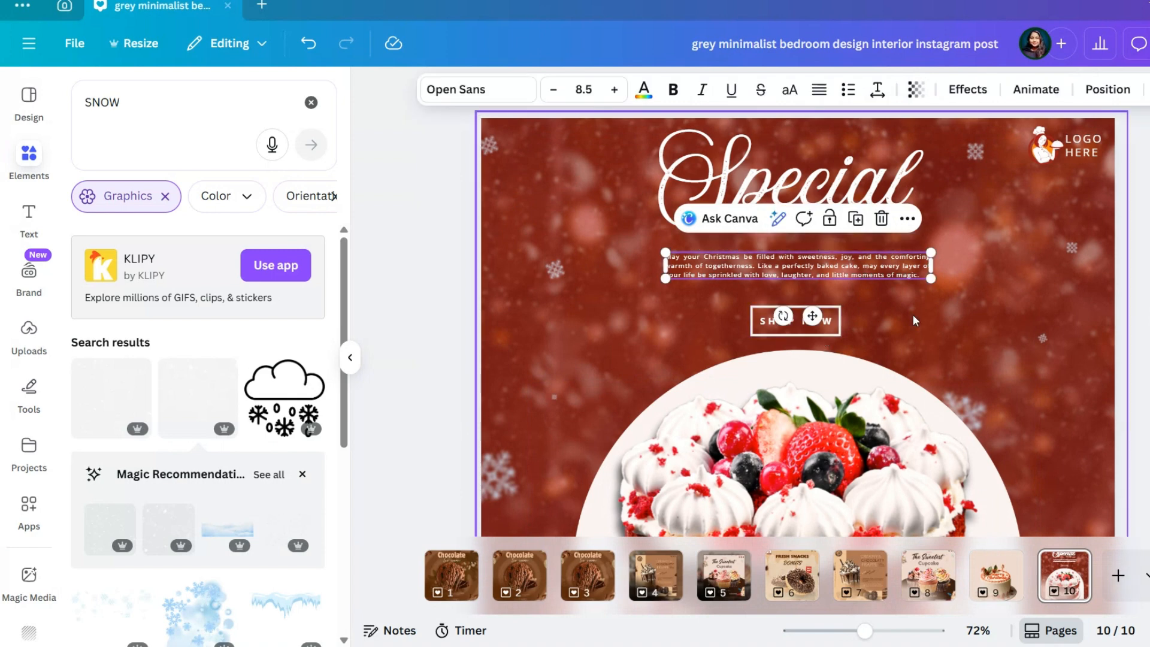
left_click(1019, 303)
left_click(911, 227)
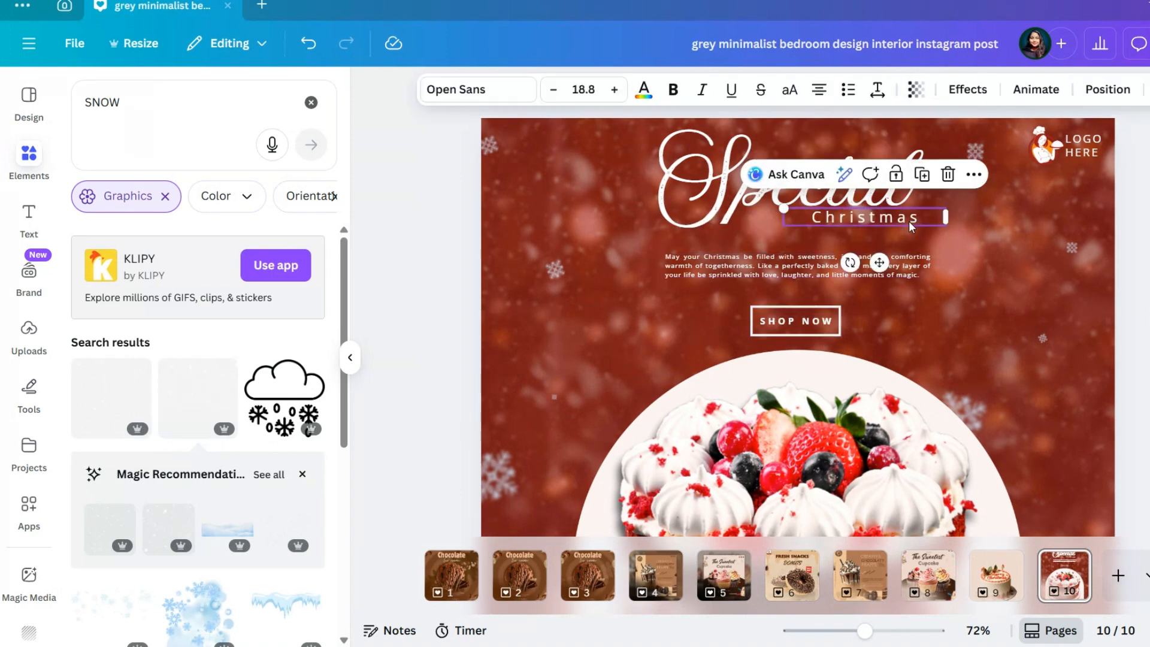
left_click(1023, 323)
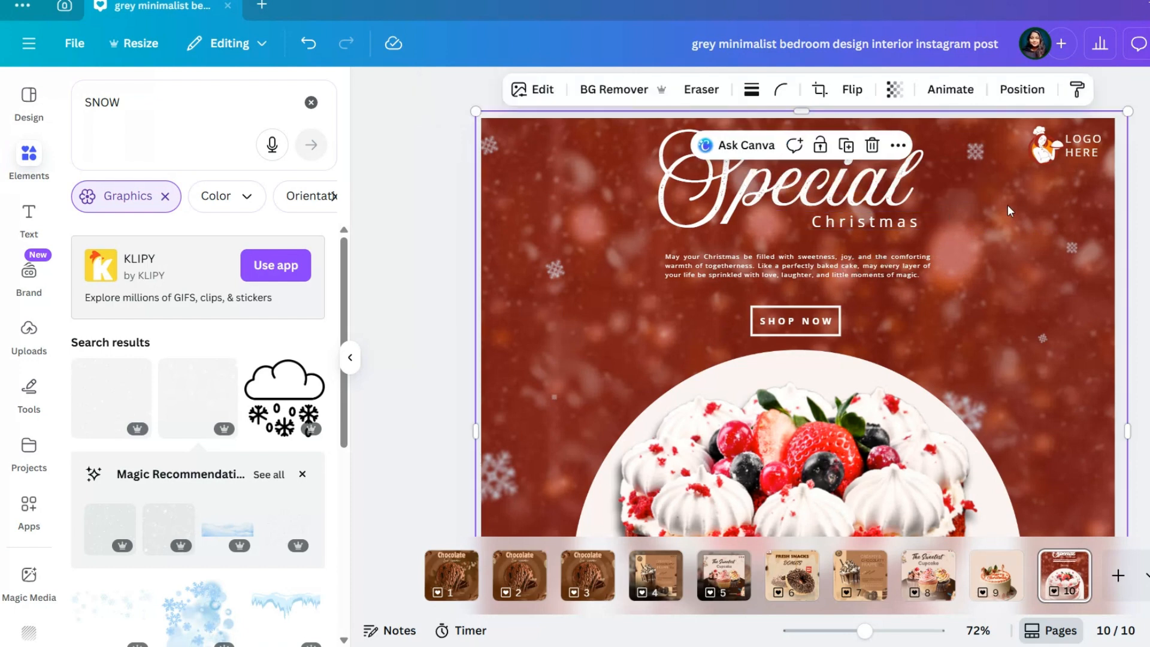
Rotate the snowflake beside the bakery logo to a less tilted angle
left_click(975, 152)
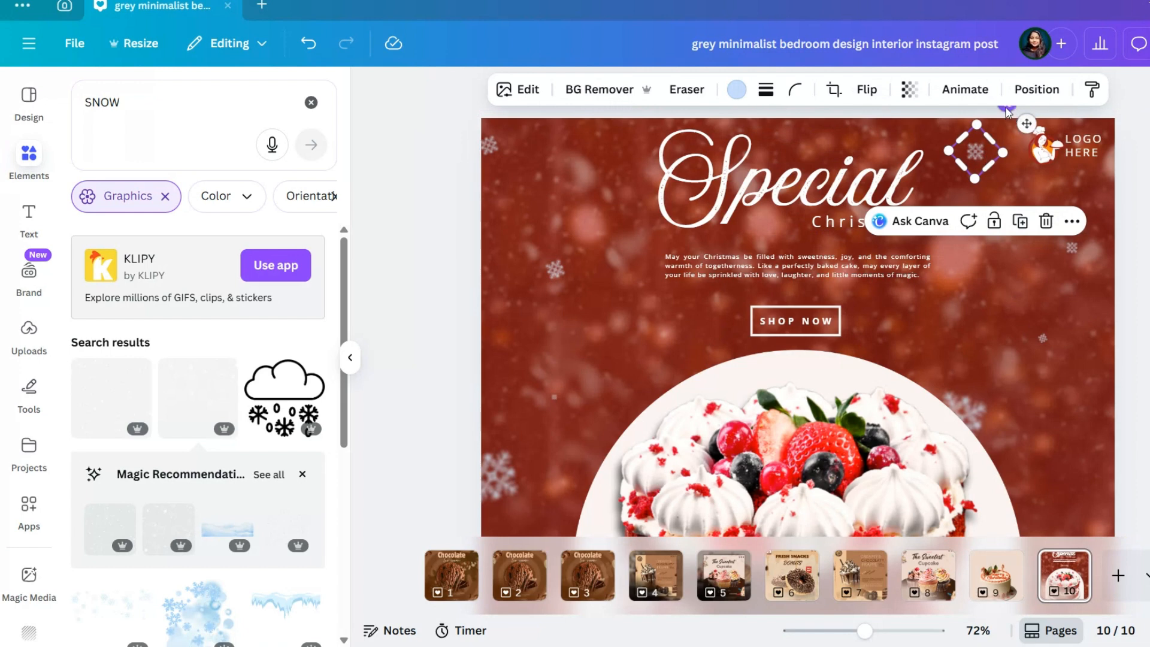
left_click_drag(1006, 111, 1005, 138)
left_click(1140, 237)
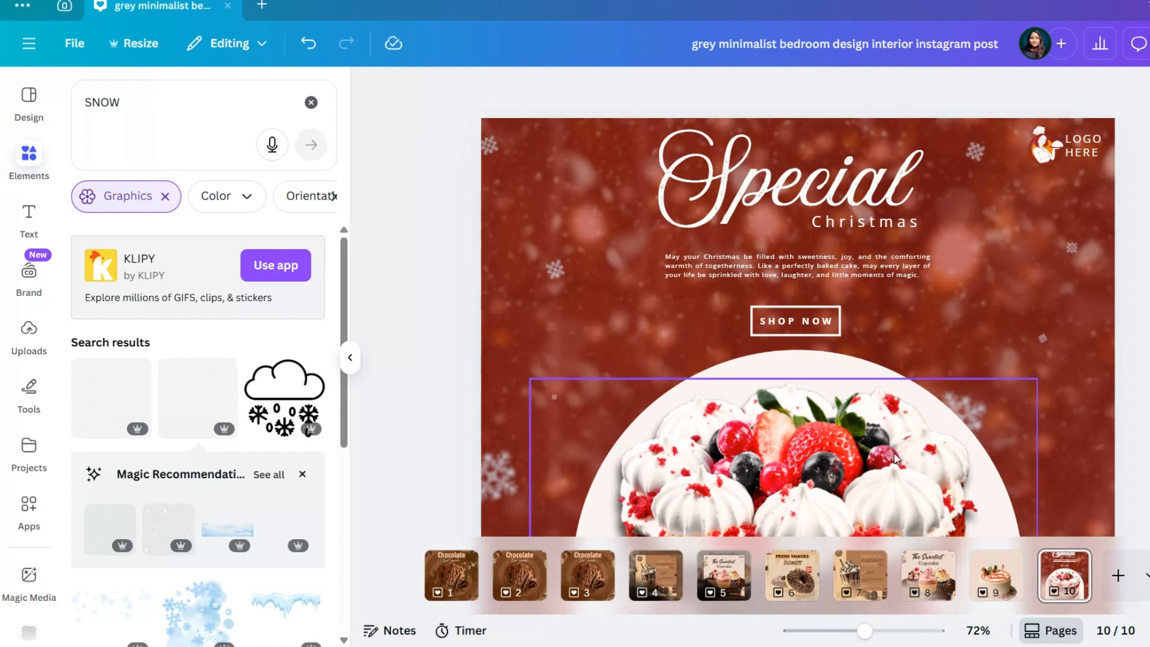
Search the elements for "HEART" and add the first heart shape to the page
scroll(806, 395, "down", 4)
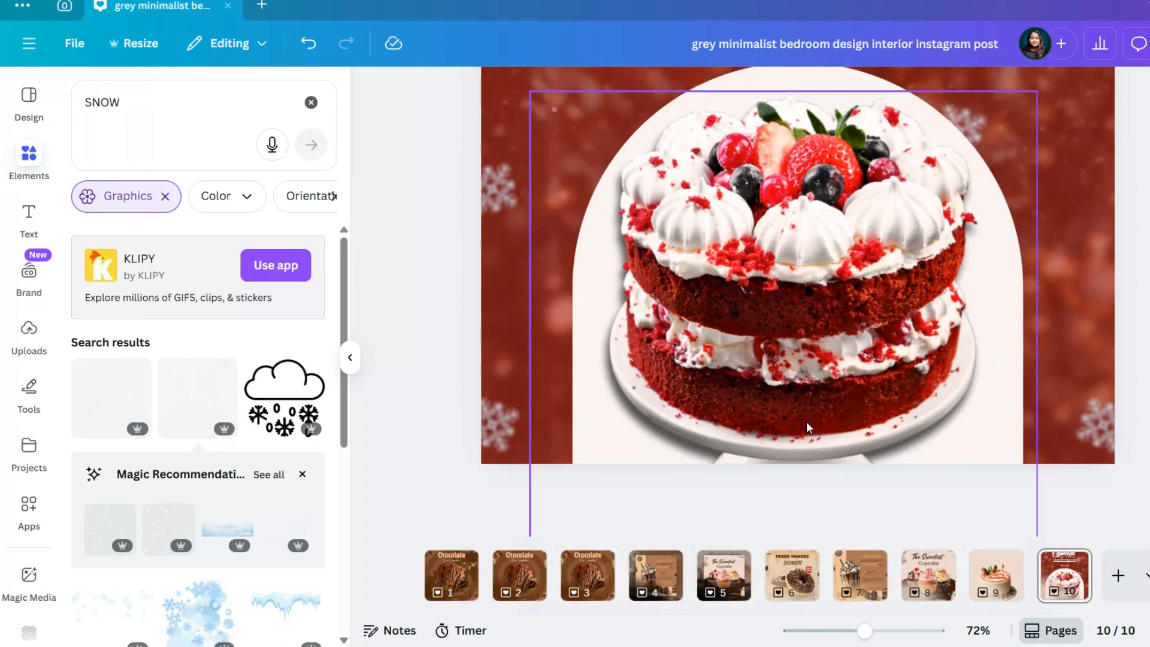
left_click(311, 103)
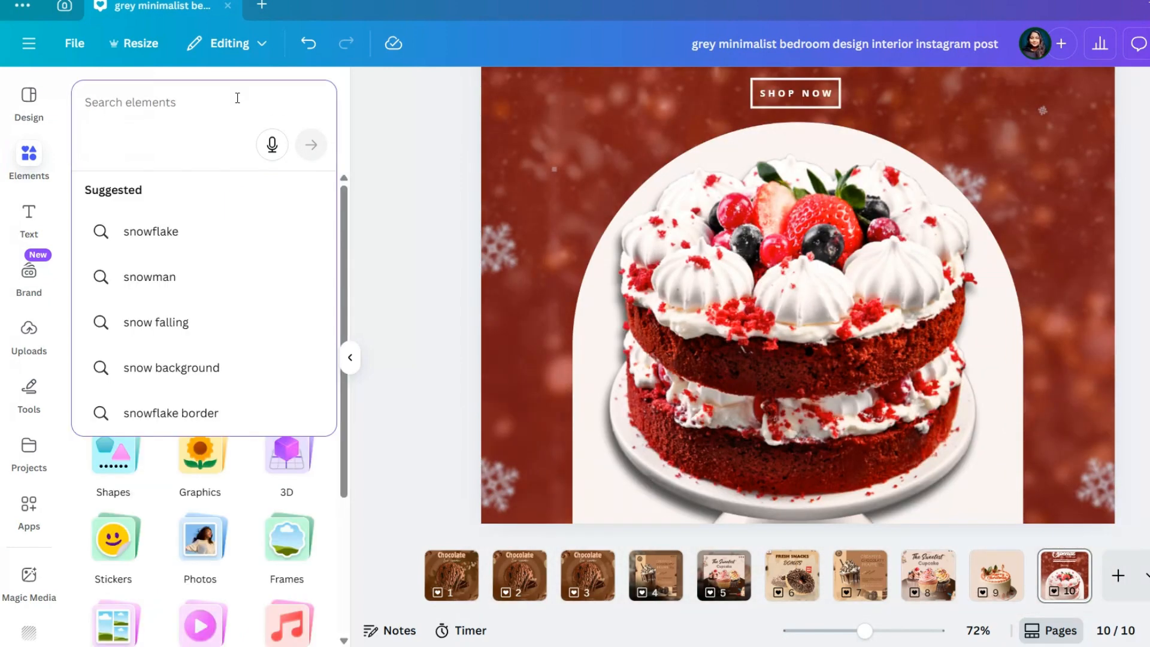
type("HEART")
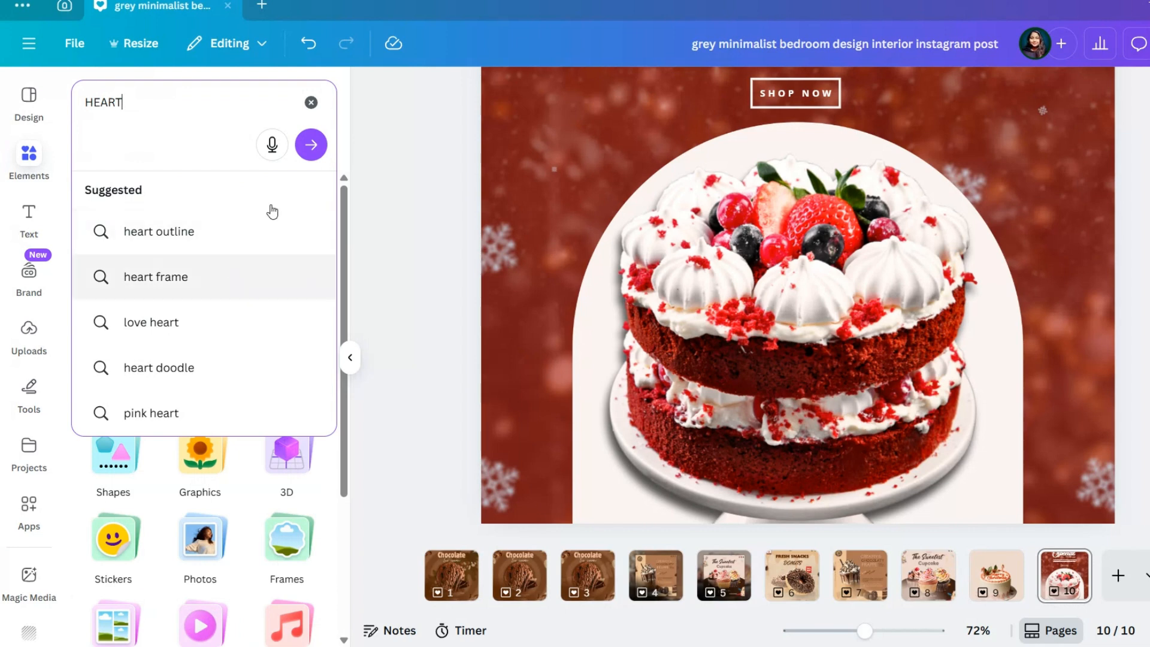
left_click(309, 144)
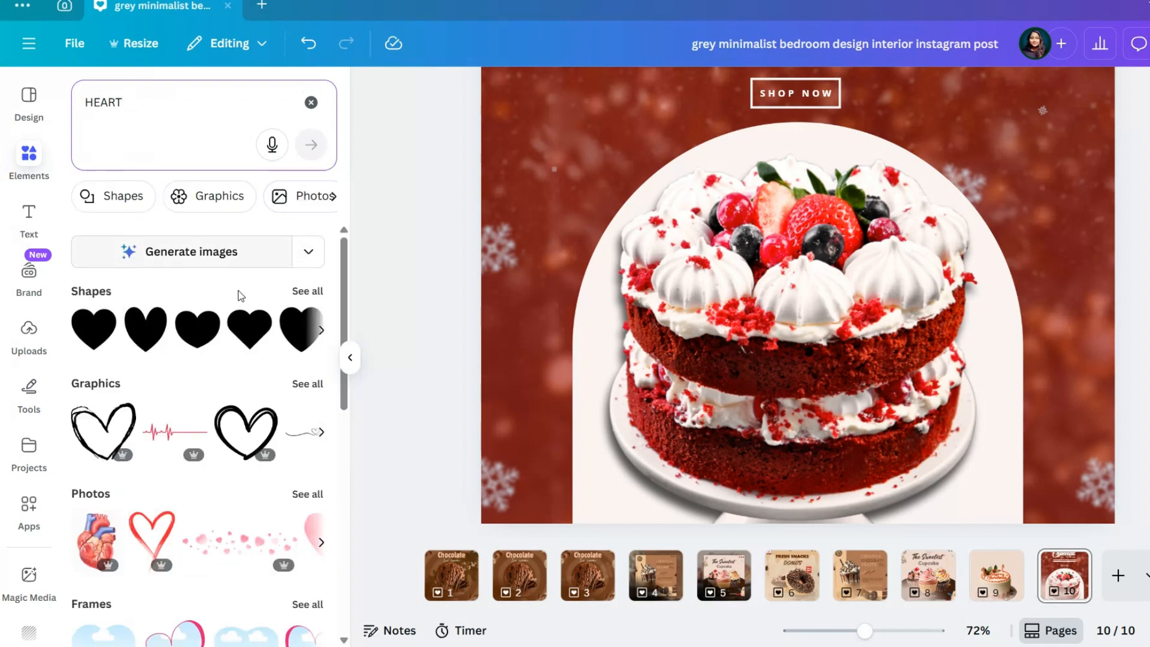
left_click(98, 341)
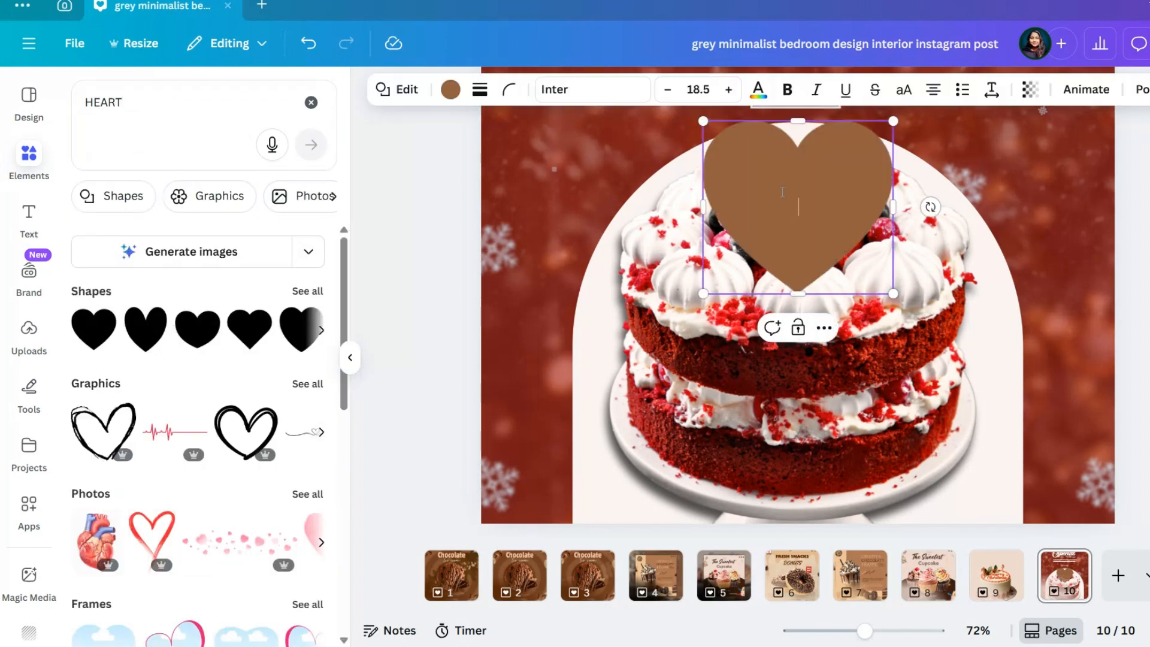
Shrink the heart to about half its size and place it on the arch's upper left edge beside the cake
left_click_drag(895, 127, 795, 210)
left_click(693, 238)
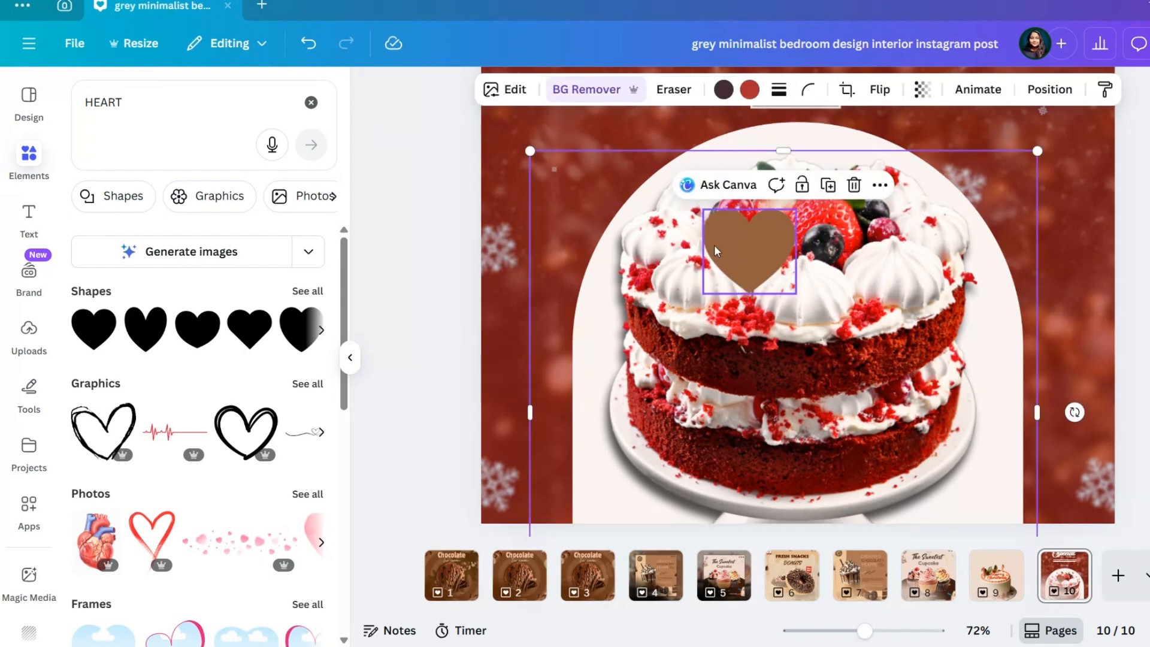
left_click_drag(729, 251, 607, 211)
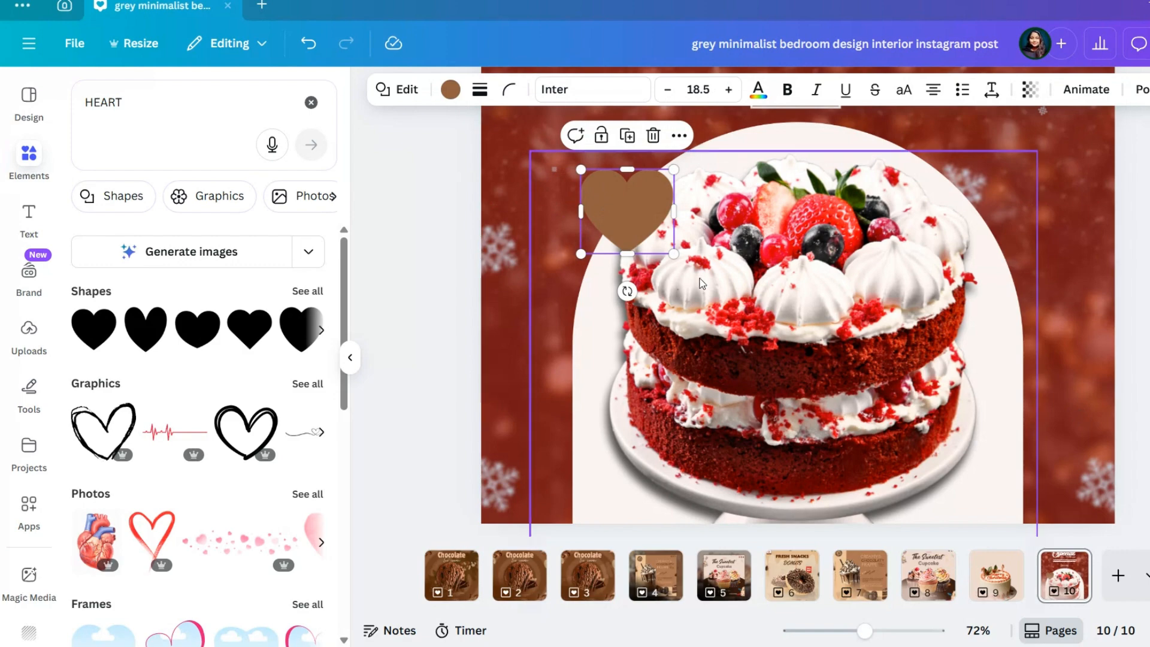
left_click(726, 315)
scroll(719, 313, "down", 3)
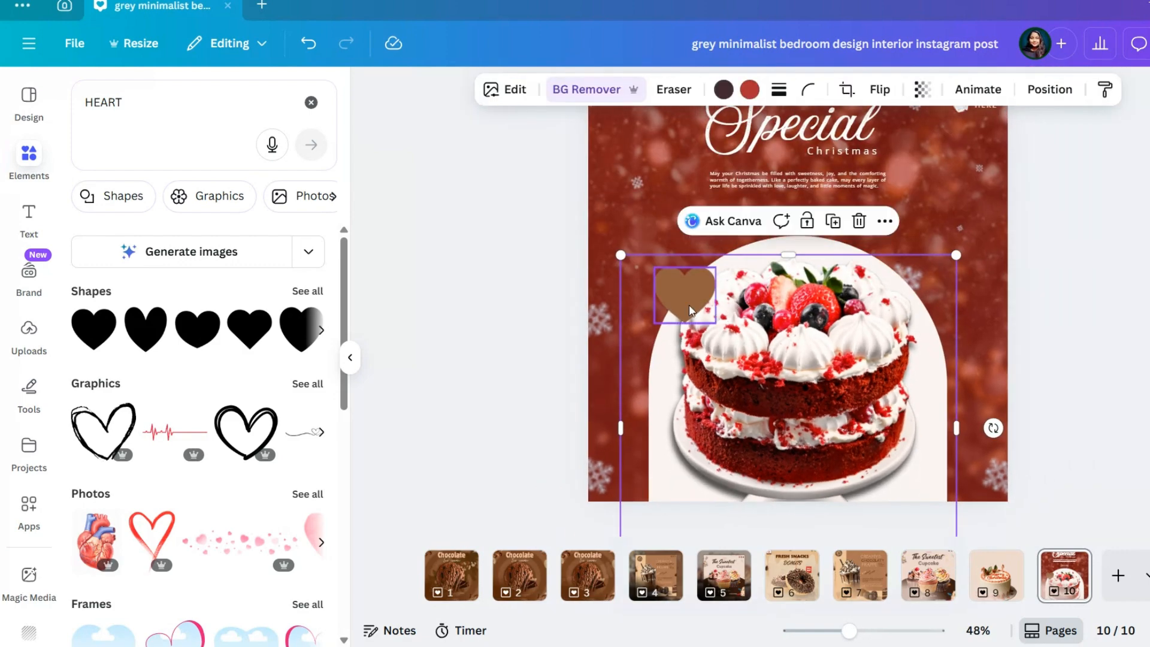
left_click_drag(690, 306, 739, 292)
scroll(779, 343, "down", 1)
Reposition the cake inside the arch and shrink it slightly
left_click_drag(782, 345, 793, 238)
scroll(782, 344, "down", 5)
scroll(866, 355, "up", 3)
scroll(866, 355, "down", 4)
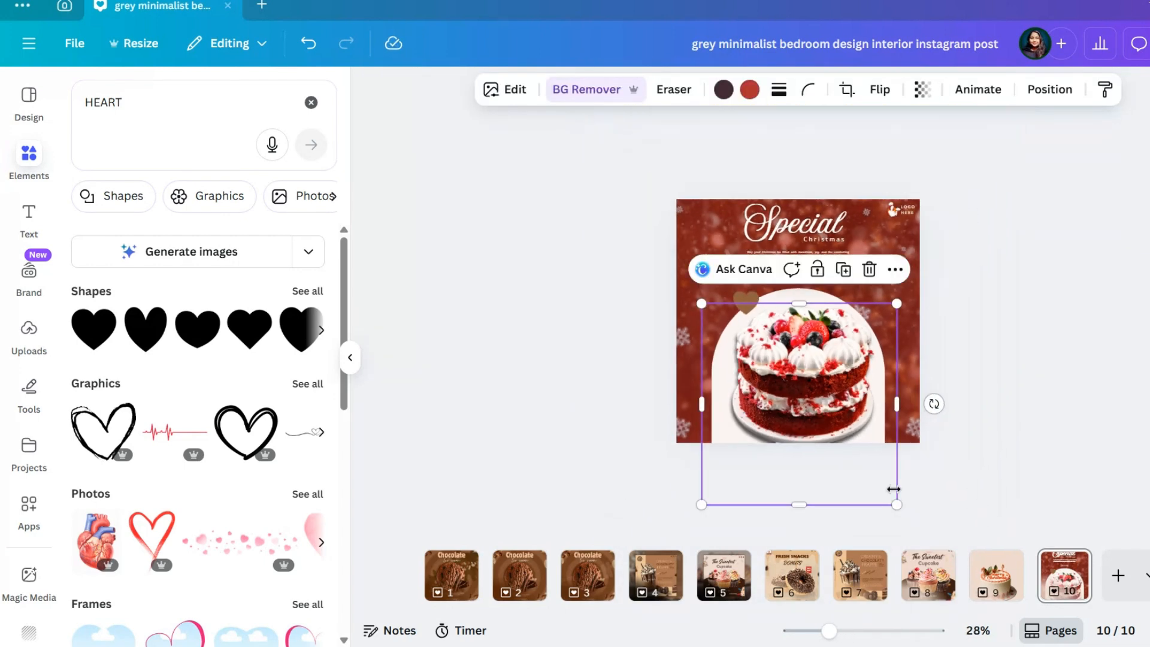
mouse_move(891, 495)
left_mouse_down()
mouse_move(875, 475)
mouse_move(883, 487)
left_mouse_up()
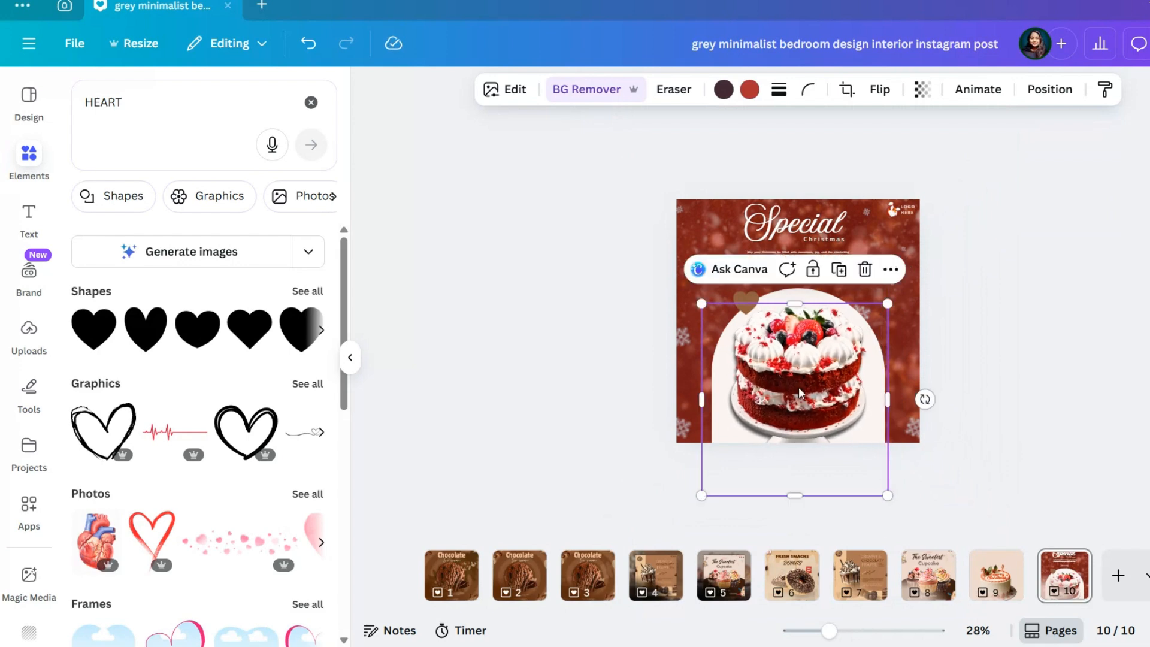
left_click_drag(799, 392, 800, 392)
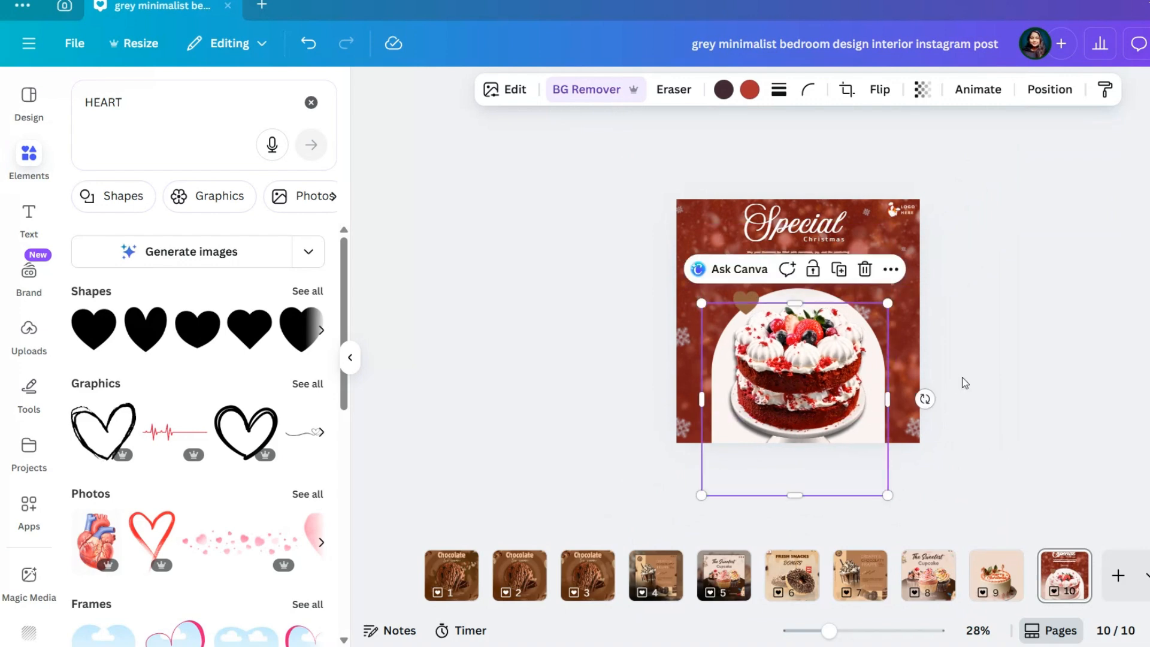
left_click(997, 379)
Enlarge the heart slightly at the arch's upper left edge and fill it with red #a01a1a
scroll(871, 394, "up", 3)
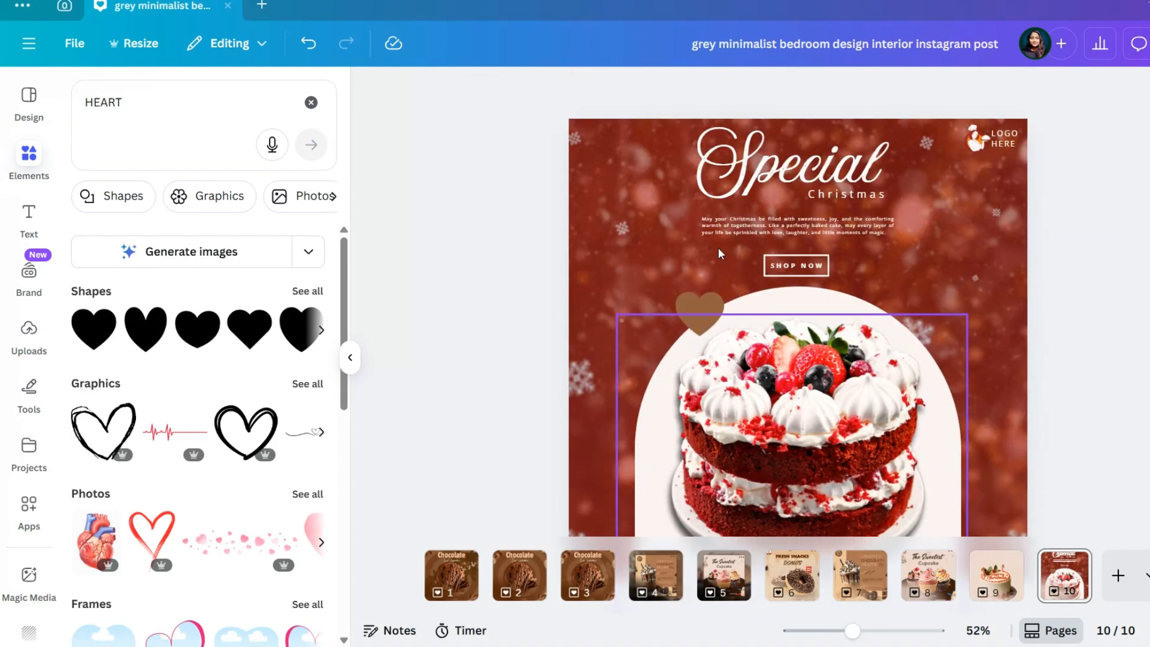
left_click(696, 303)
left_click_drag(696, 303, 721, 295)
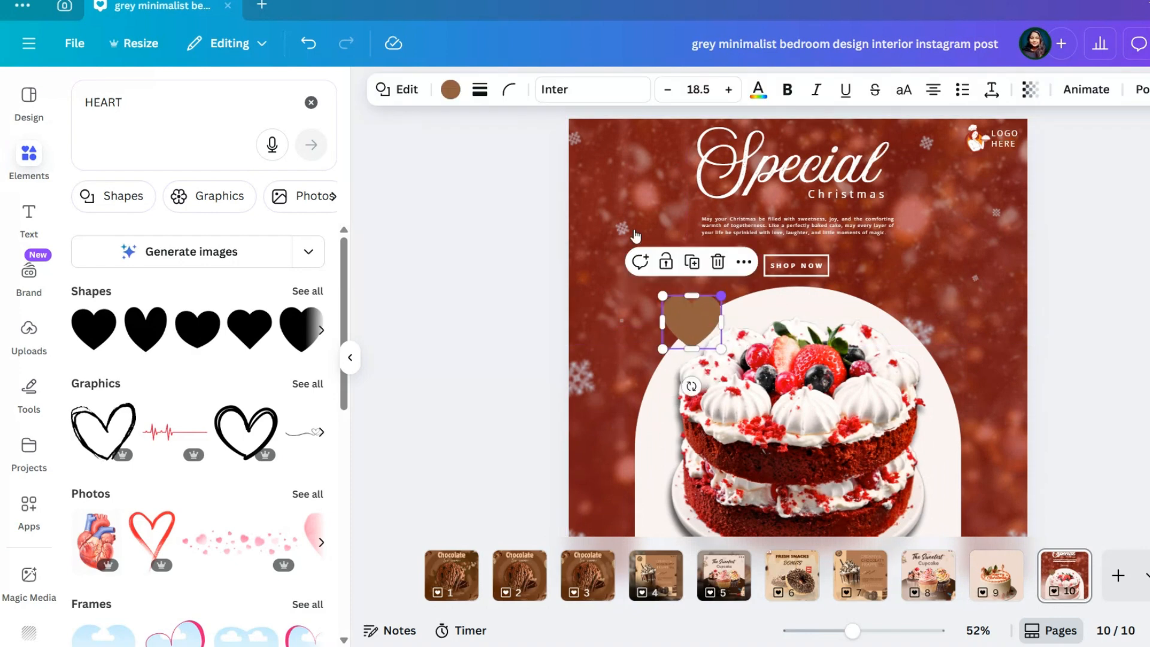
left_click(450, 91)
left_click(157, 252)
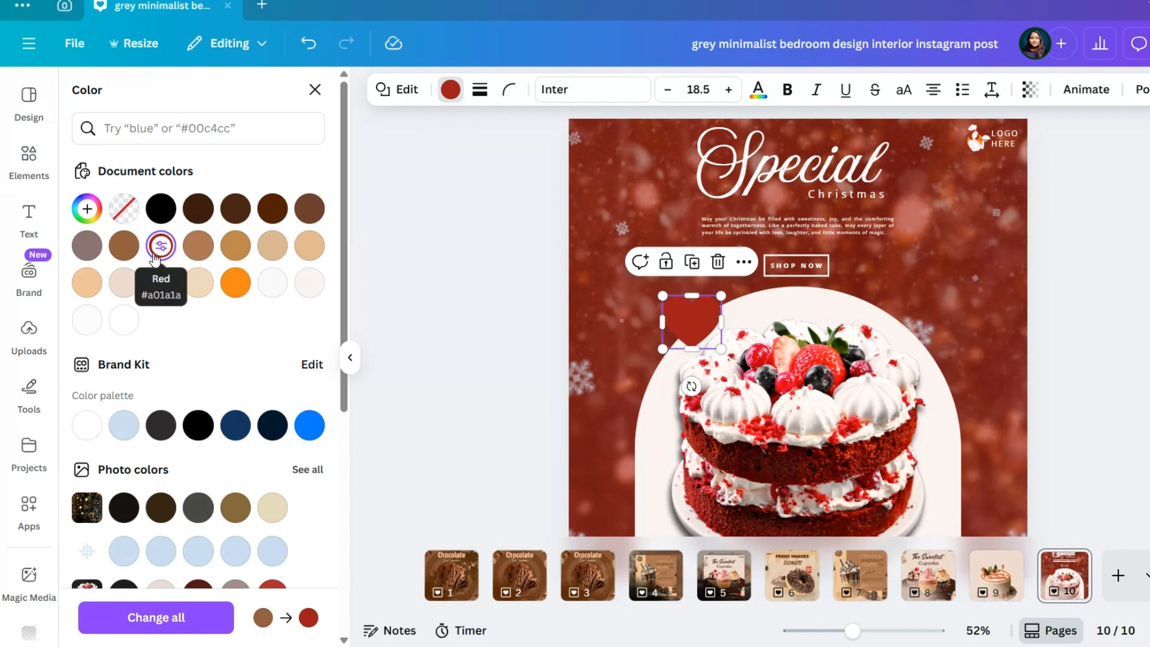
Add a solid light gray (#f9f9f9) stroke of weight 3 to the heart
left_click(481, 91)
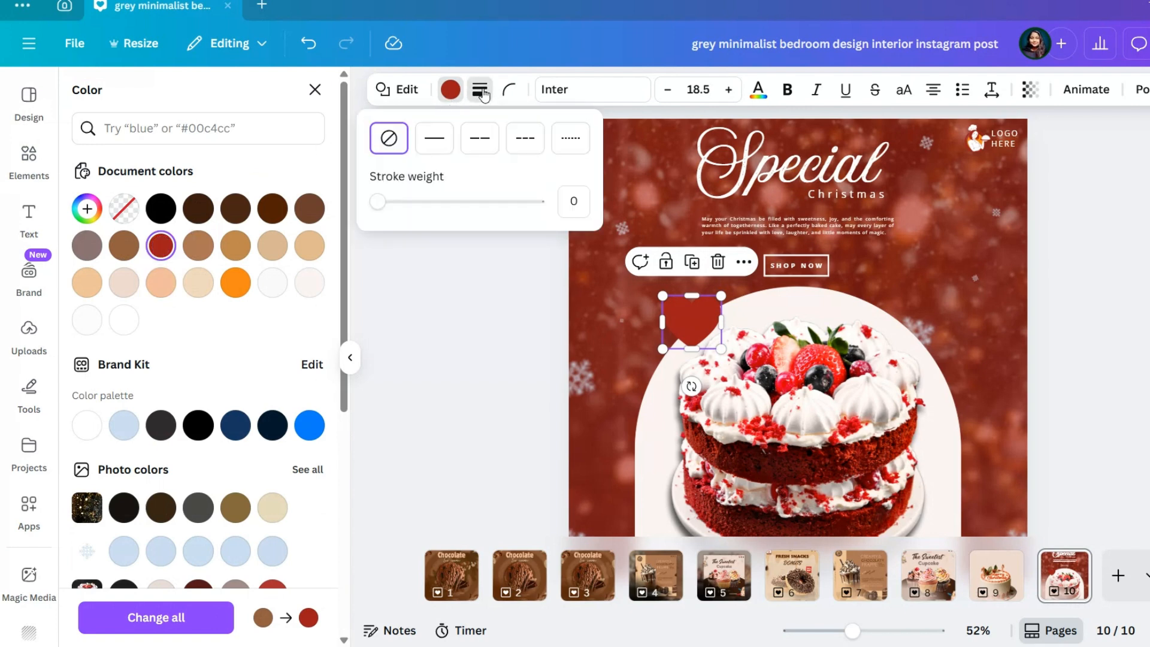
left_click(400, 202)
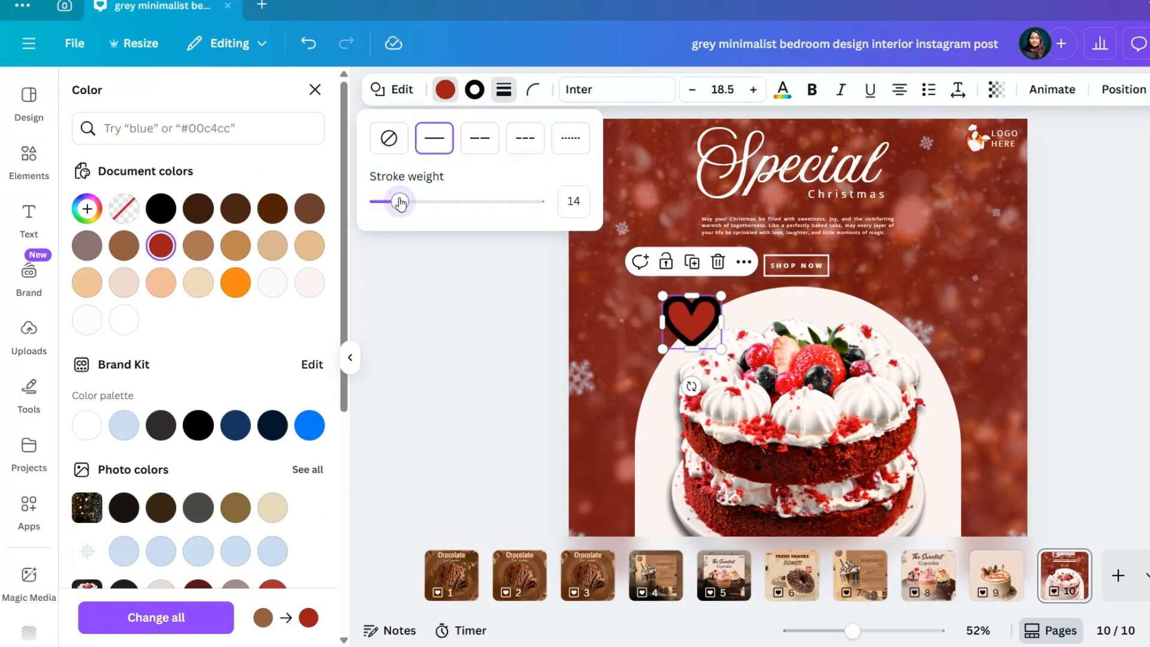
left_click_drag(384, 205, 380, 202)
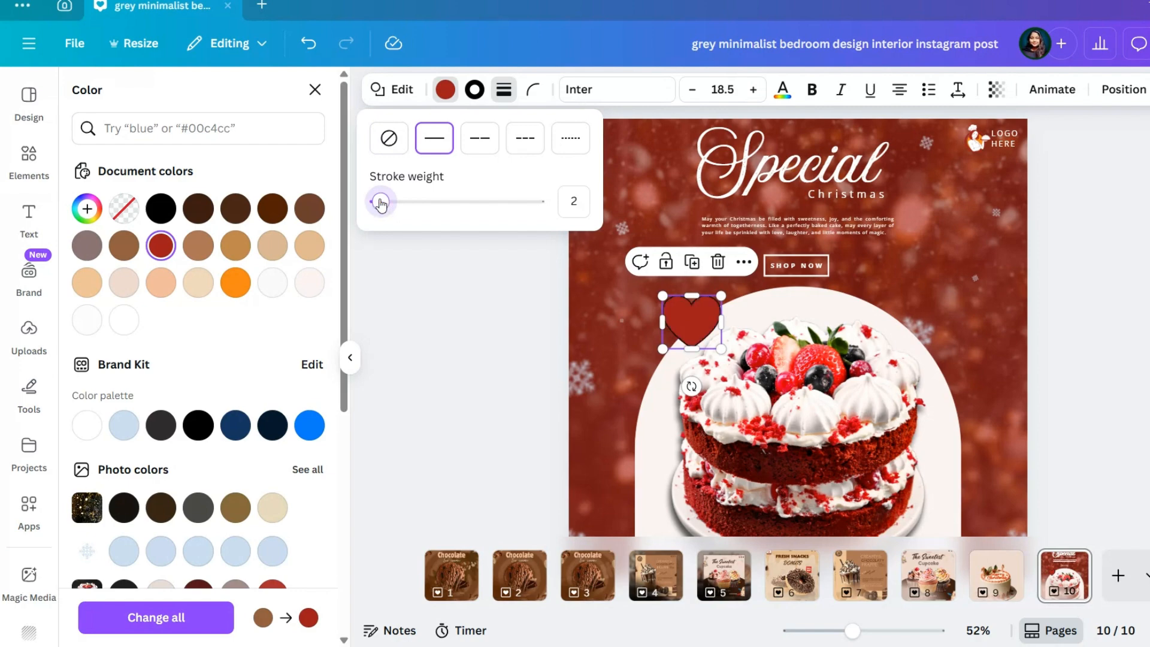
left_click(475, 89)
left_click(234, 283)
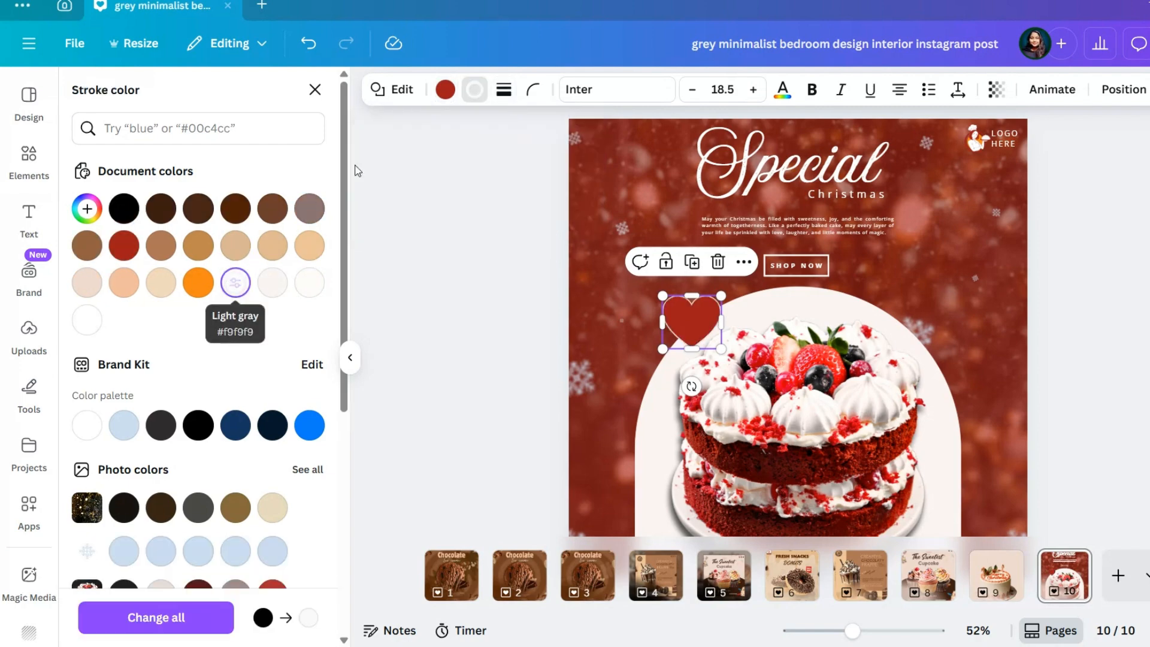
left_click(477, 91)
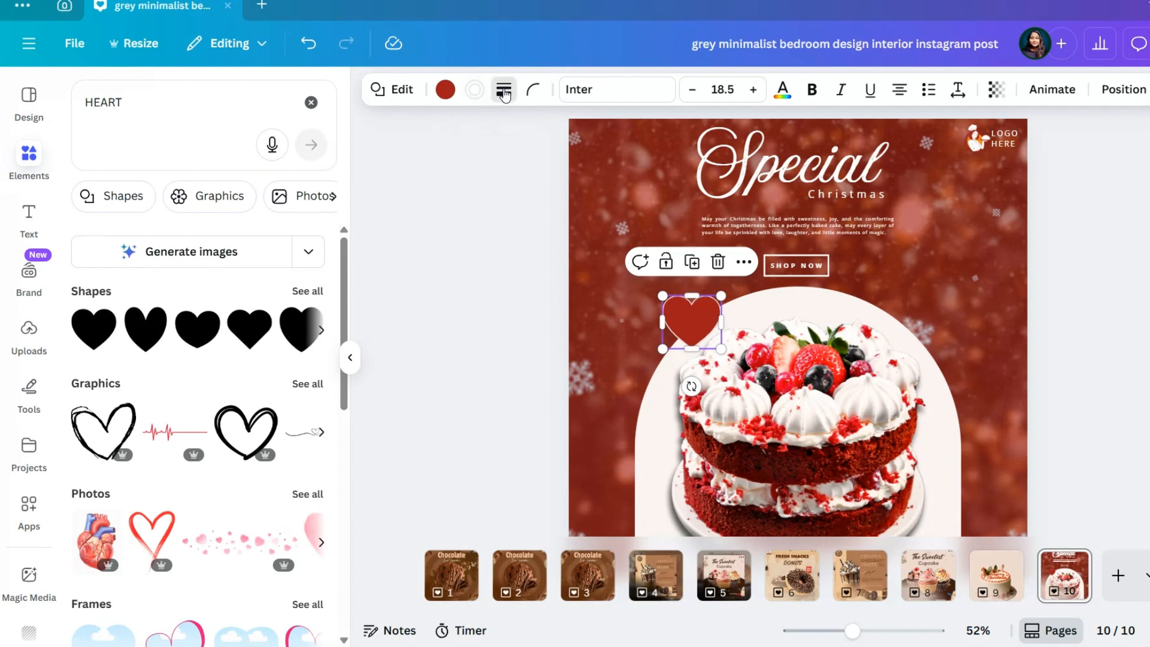
left_click(504, 89)
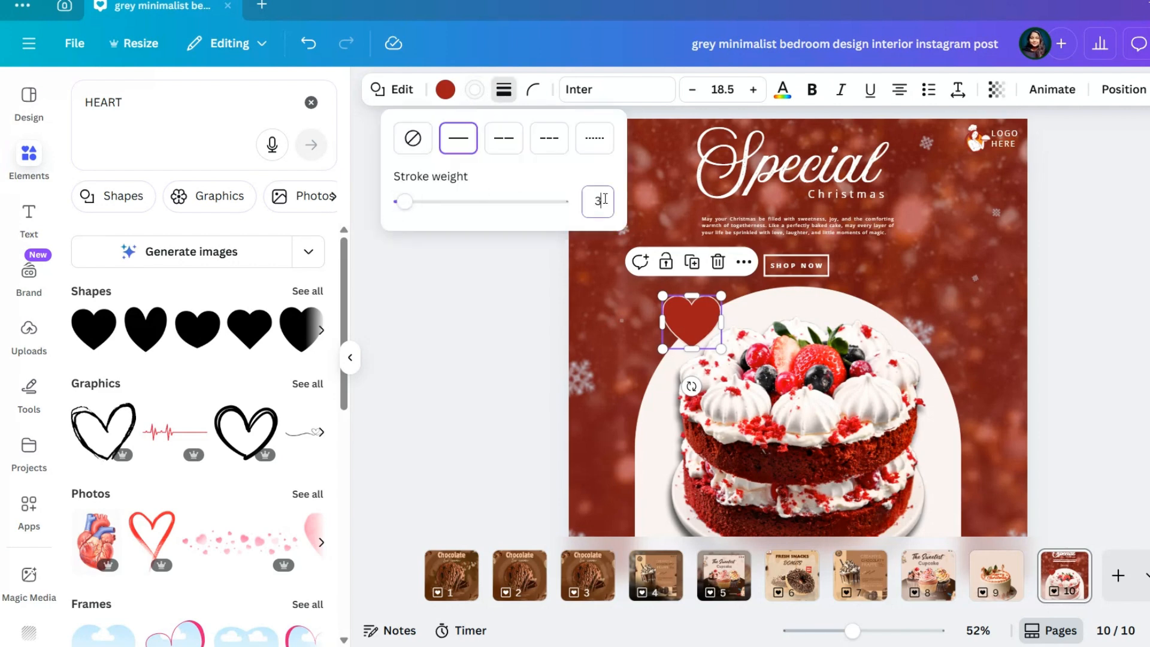
Set the heart outline's stroke weight to 4
left_click(406, 202)
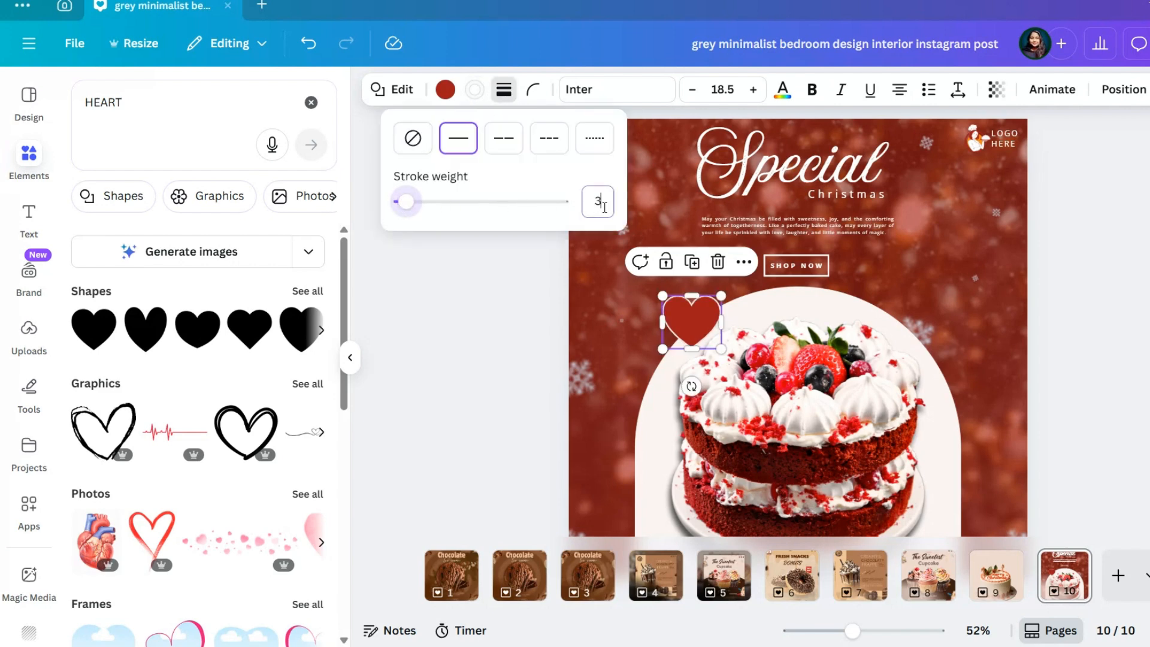
left_click(407, 203)
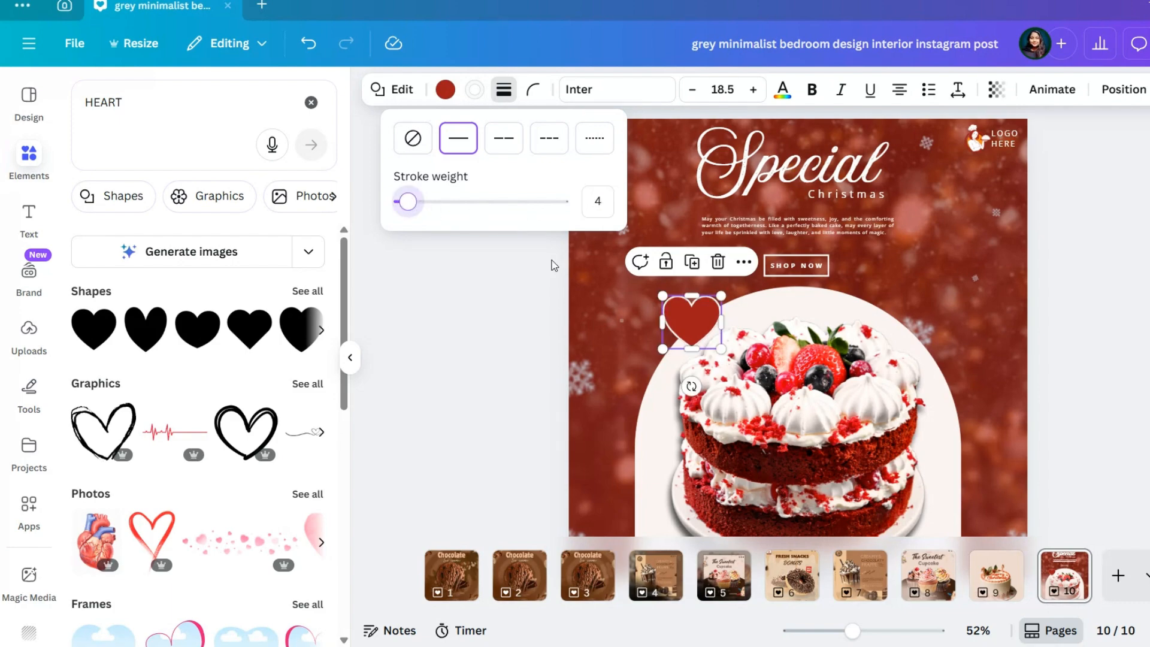
left_click(1047, 240)
left_click(1046, 240)
Duplicate the "SHOP NOW" text onto the heart and change the copy to "20%"
scroll(727, 355, "up", 3)
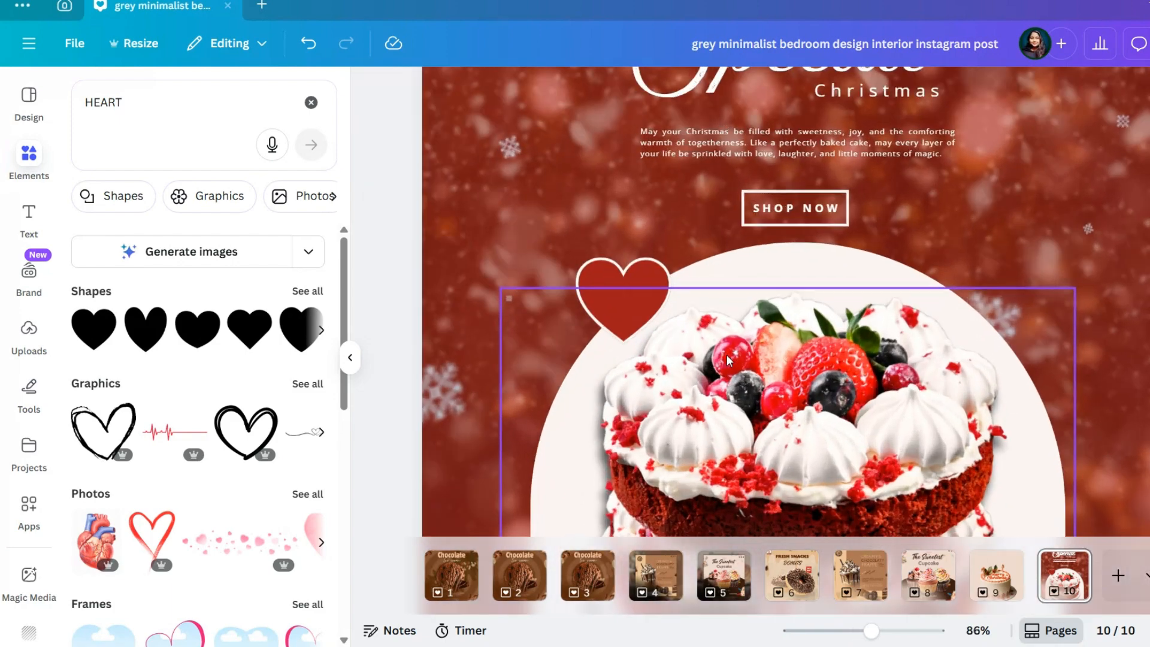
scroll(727, 354, "up", 3)
left_click(803, 162)
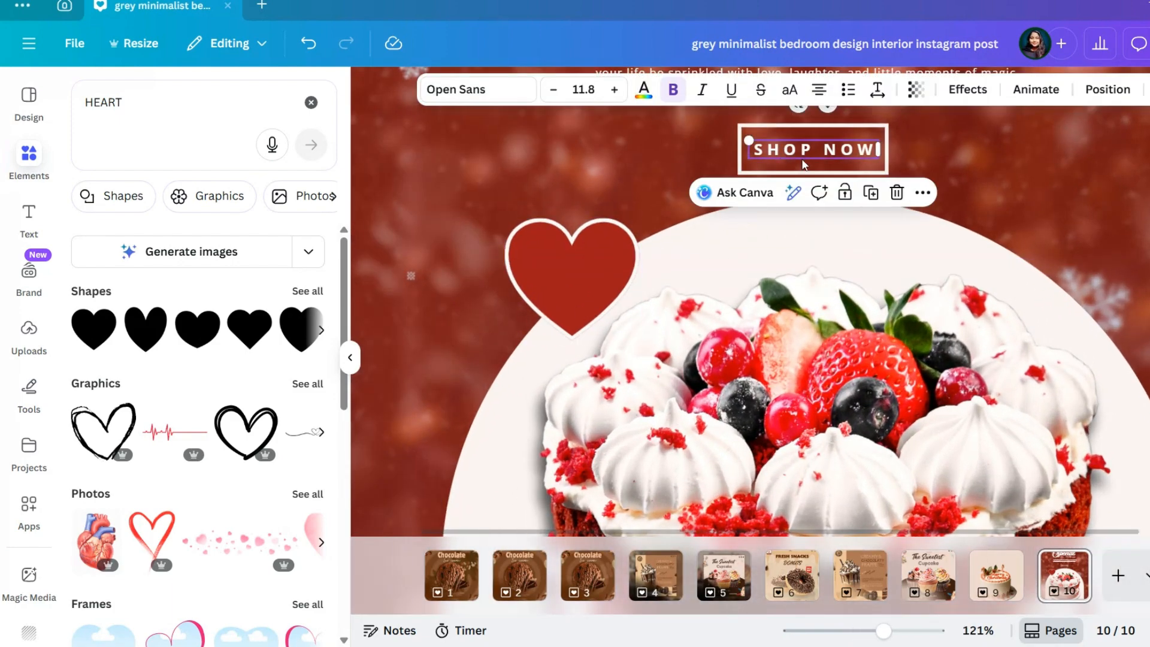
left_click(871, 193)
left_click_drag(857, 175, 622, 271)
double_click(625, 271)
key("BackSpace")
type("20")
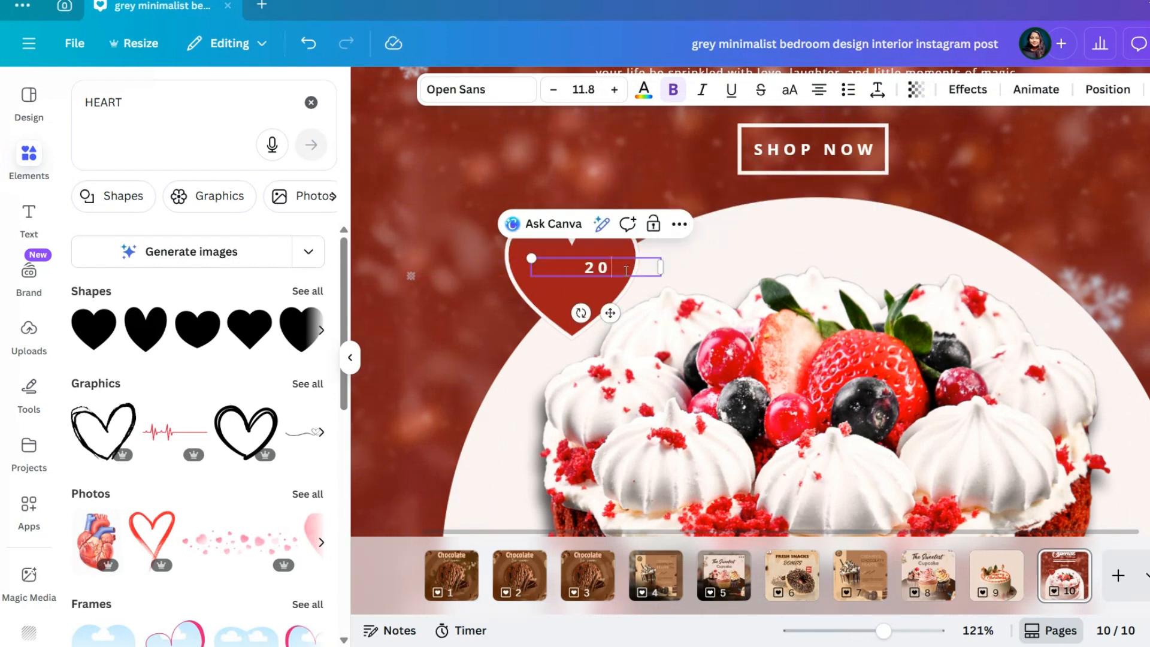
type("%")
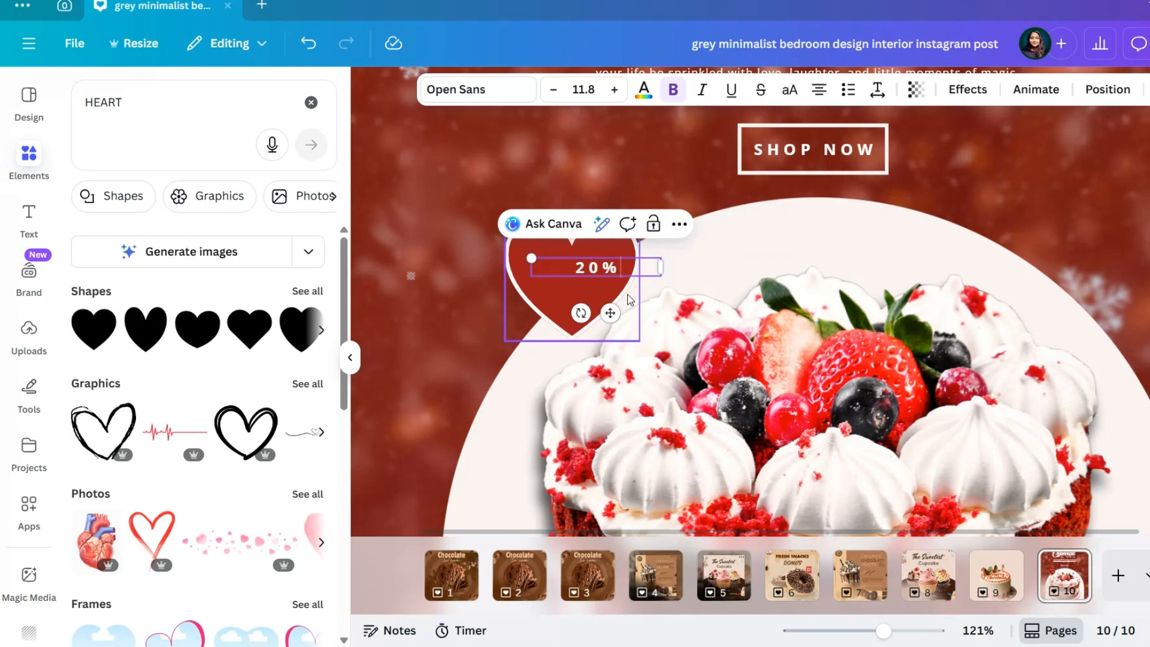
Narrow the "20%" text box to fit its text and set its letter spacing to about 68
left_click_drag(660, 268, 593, 277)
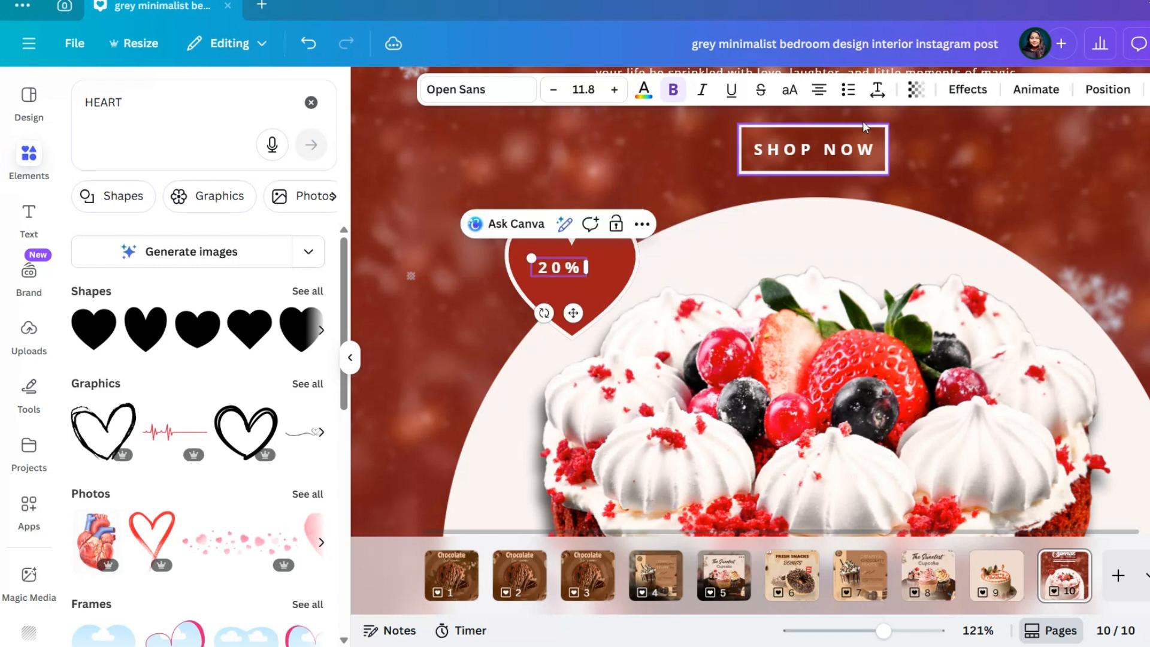
left_click(878, 90)
left_click_drag(859, 163, 830, 162)
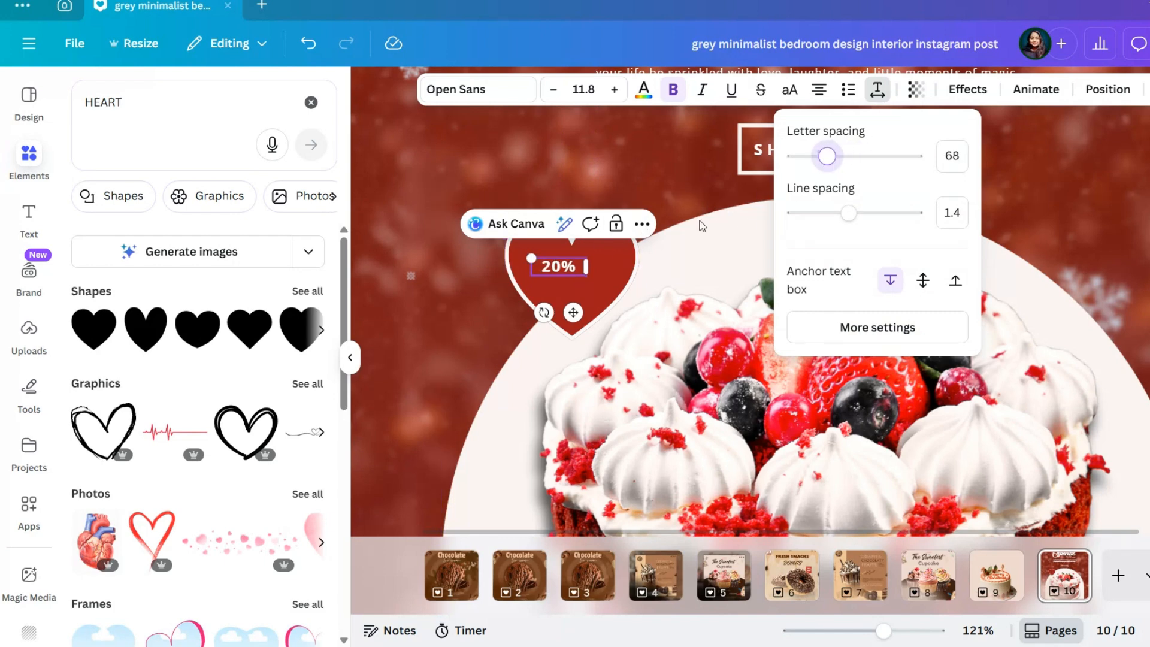
Enlarge the "20%" text to about size 34.1 and fit its box across the heart's width
left_click_drag(530, 258, 429, 218)
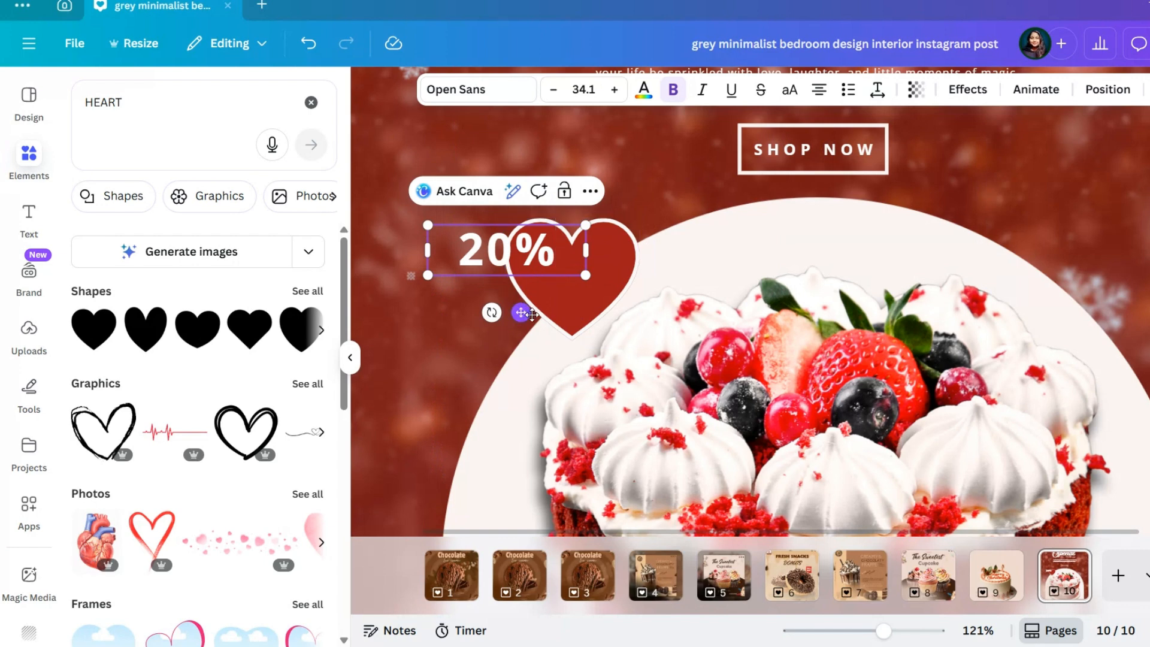
left_click_drag(521, 311, 592, 326)
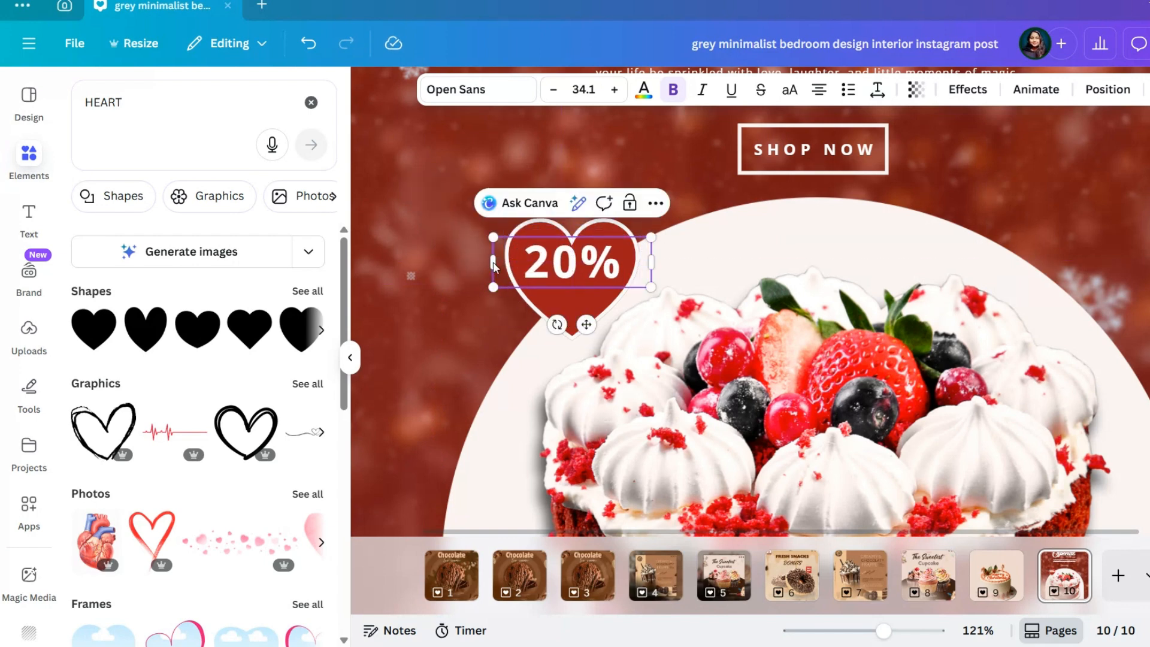
left_click_drag(492, 261, 533, 261)
left_click_drag(601, 333, 580, 334)
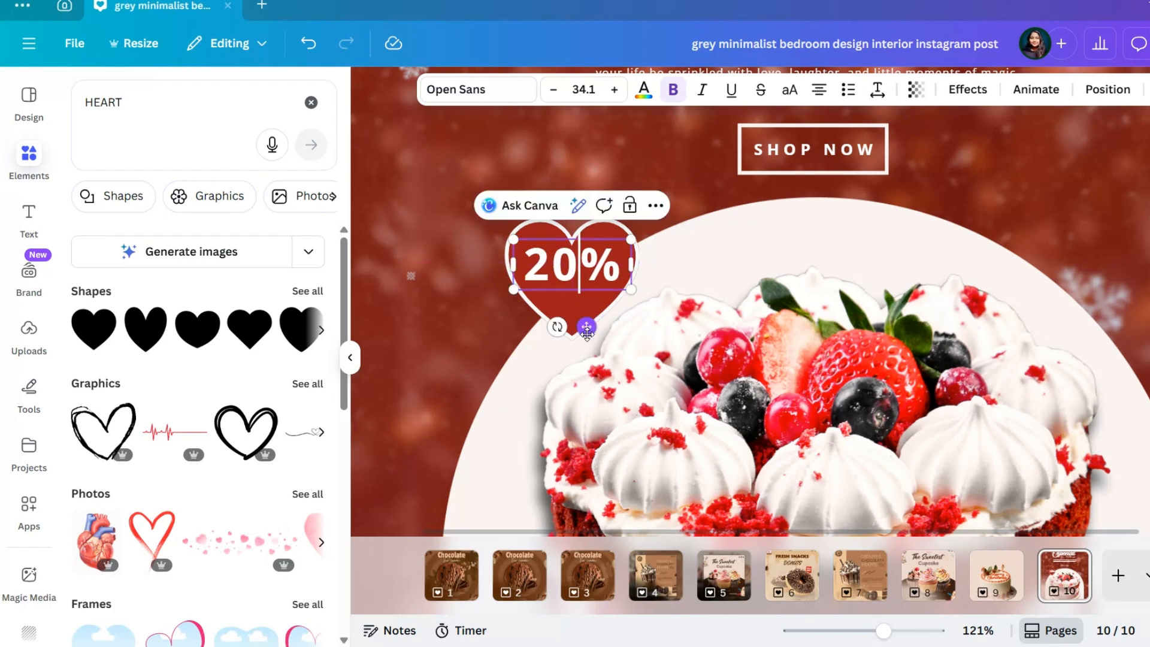
Reduce the "20%" text to about size 25.9 and position it in the upper middle of the heart
left_click_drag(513, 290, 551, 287)
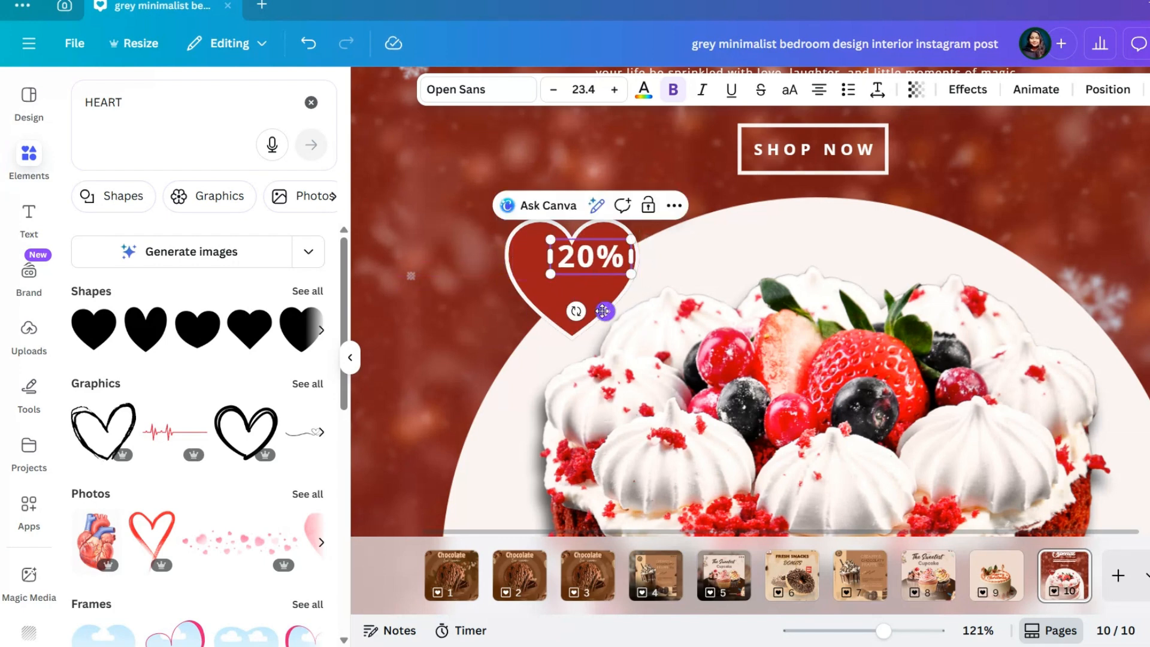
left_click_drag(605, 311, 576, 322)
left_click(488, 336)
left_click(573, 278)
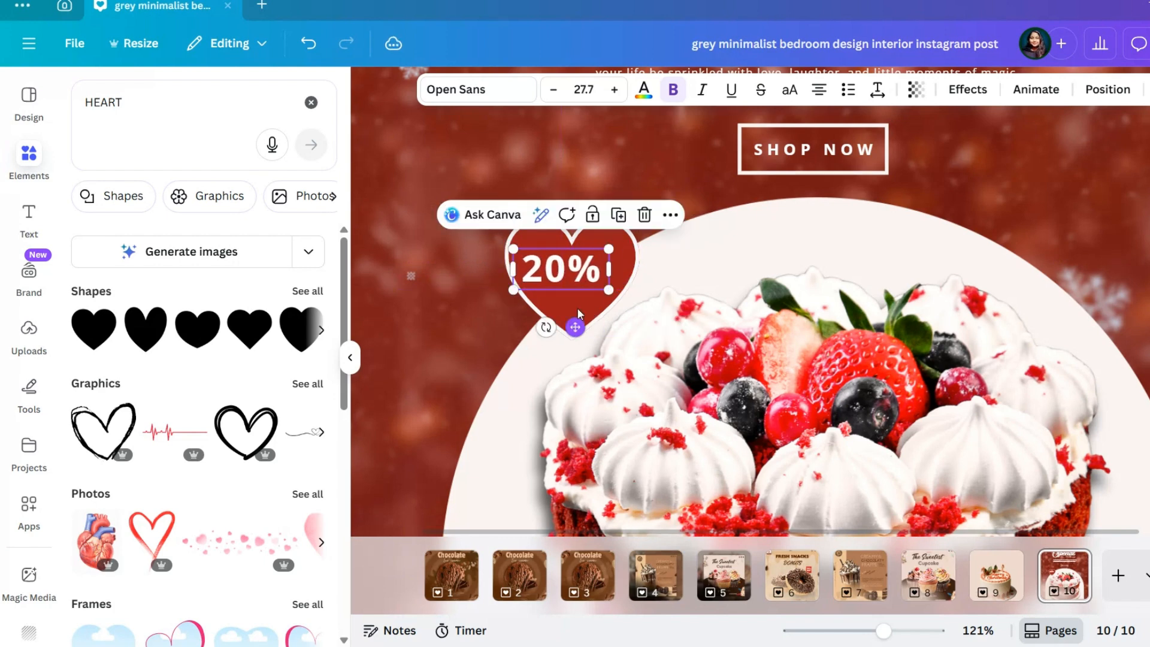
left_click_drag(512, 291, 519, 288)
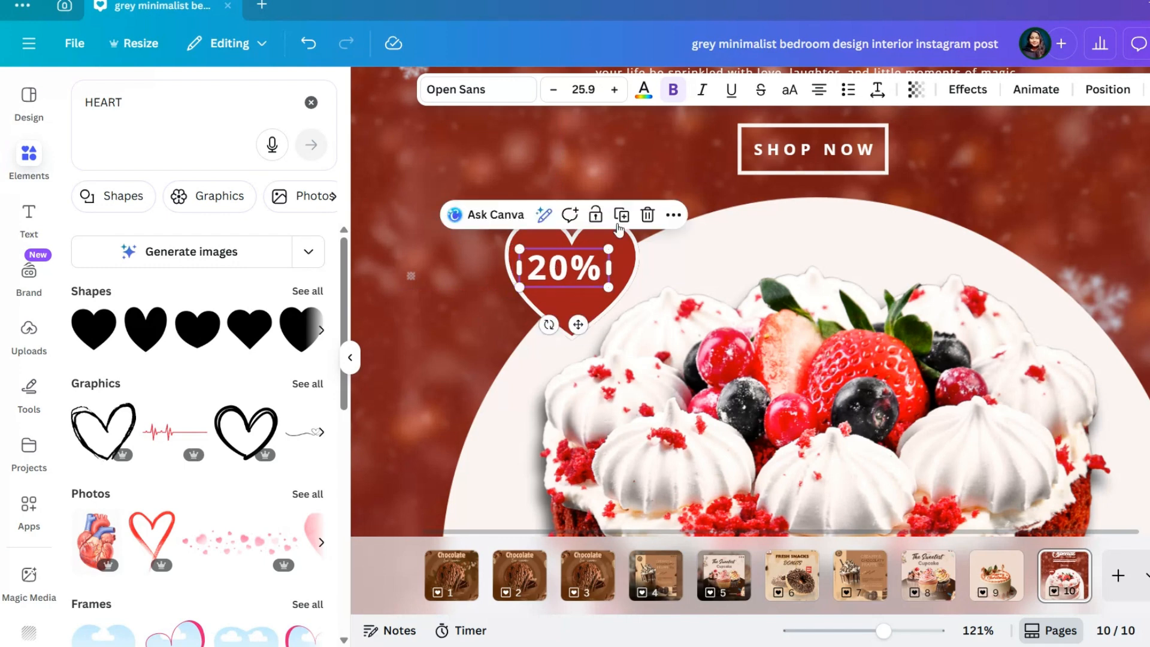
Duplicate the "20%" text as "OFF" at about size 20.8 and place it beneath "20%" in the heart
left_click(619, 223)
double_click(601, 268)
key("BackSpace")
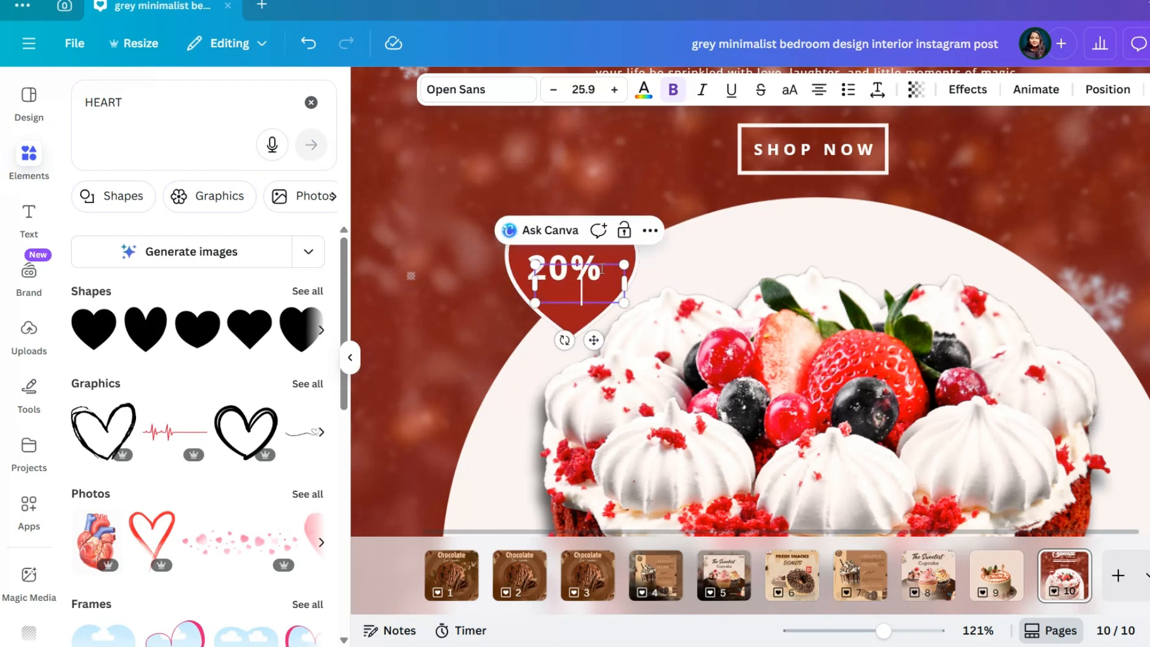
type("OFF")
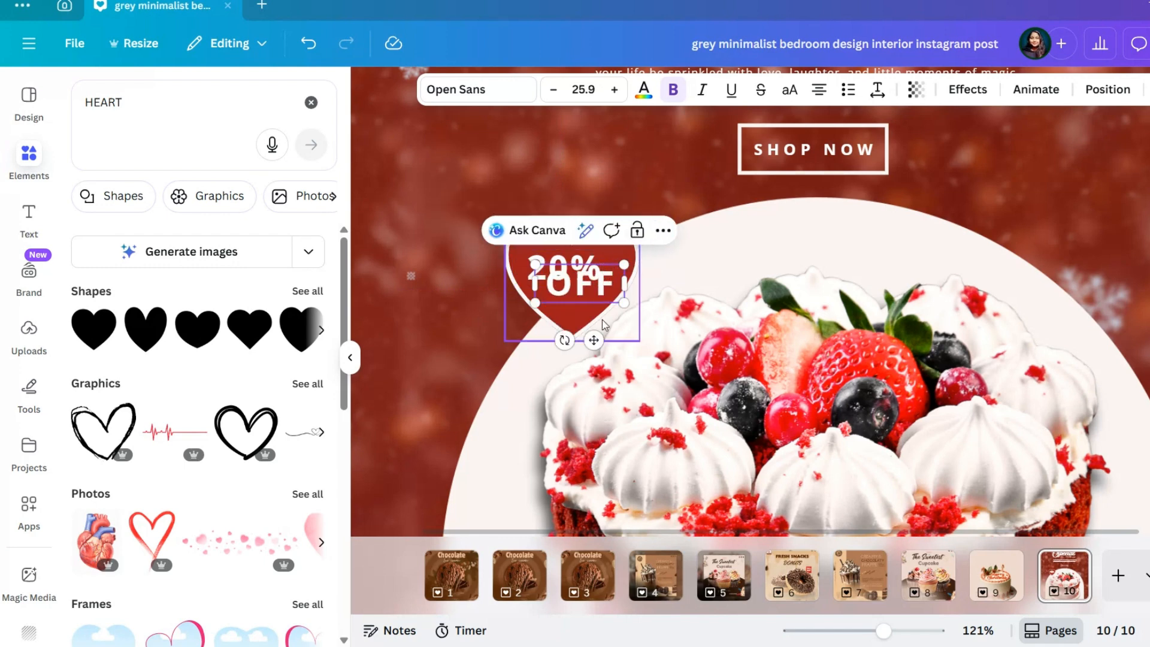
left_click_drag(534, 304, 552, 296)
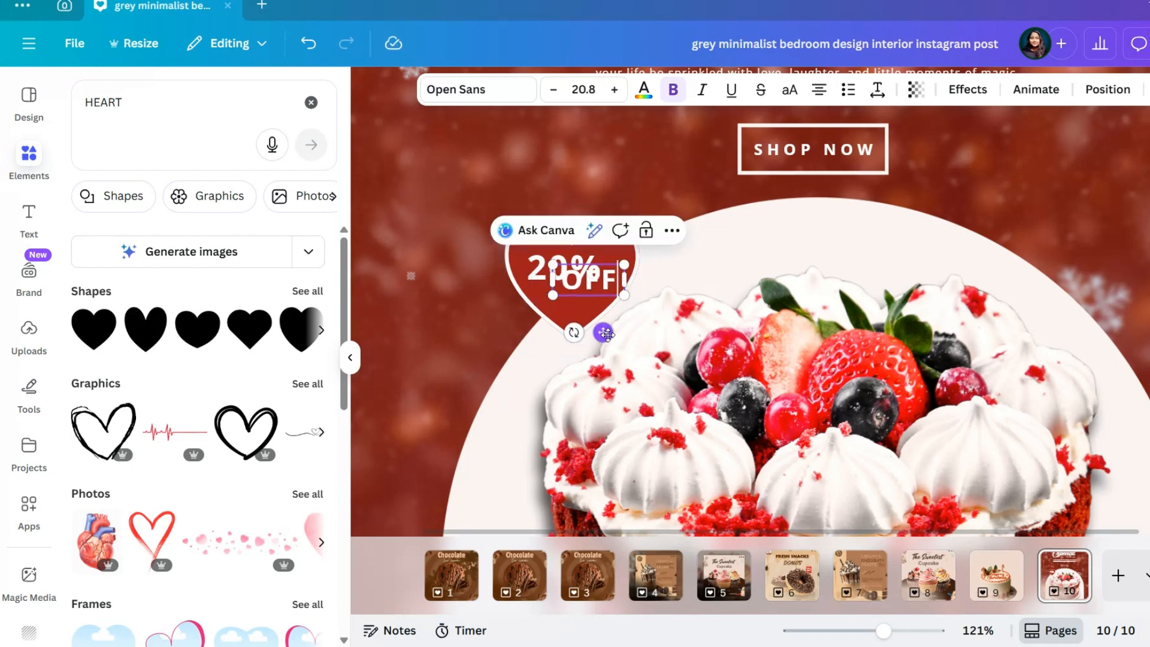
left_click_drag(607, 336, 592, 354)
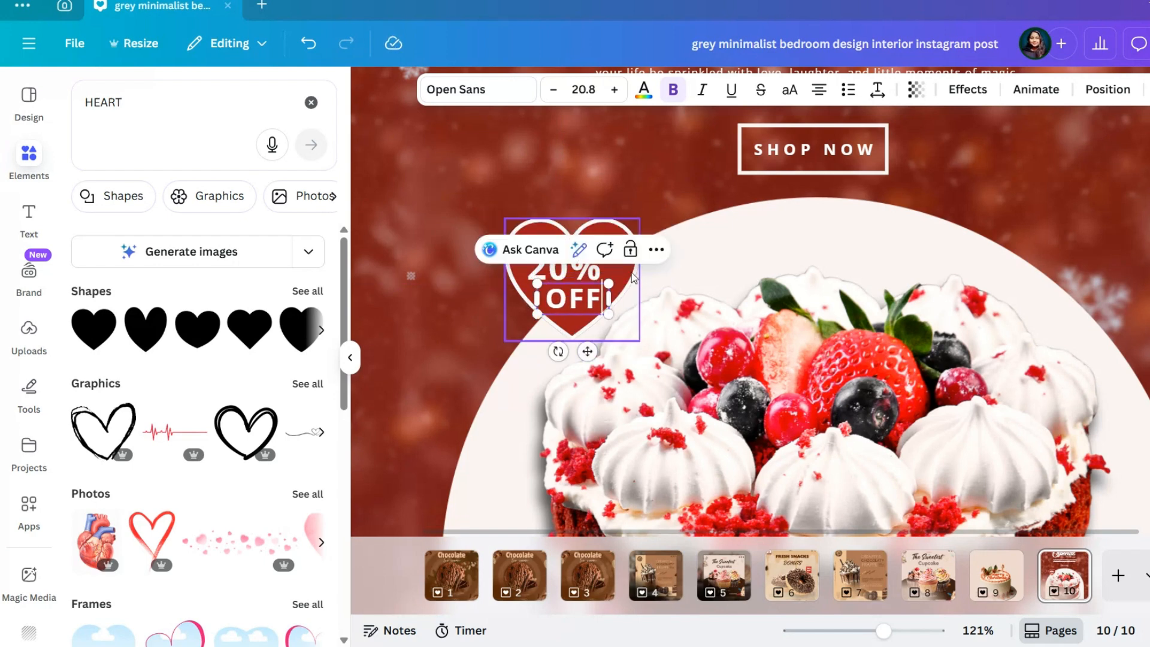
Remove the bold formatting from the "OFF" text in the heart
left_click(673, 90)
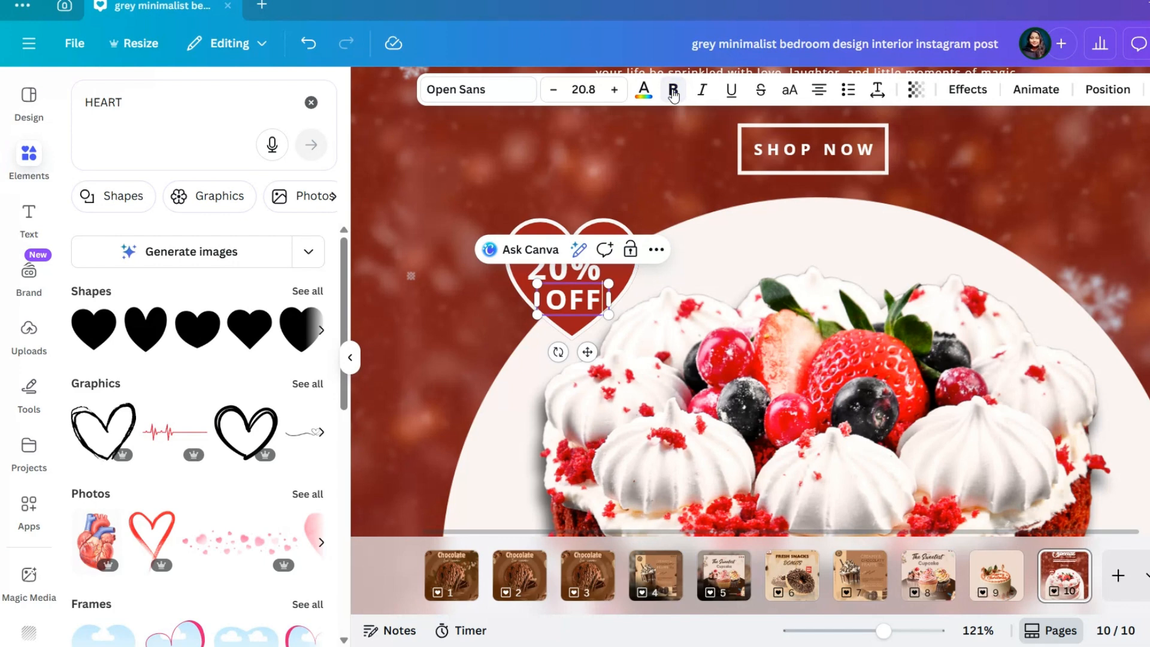
left_click(736, 292)
left_click(588, 307)
left_click(674, 90)
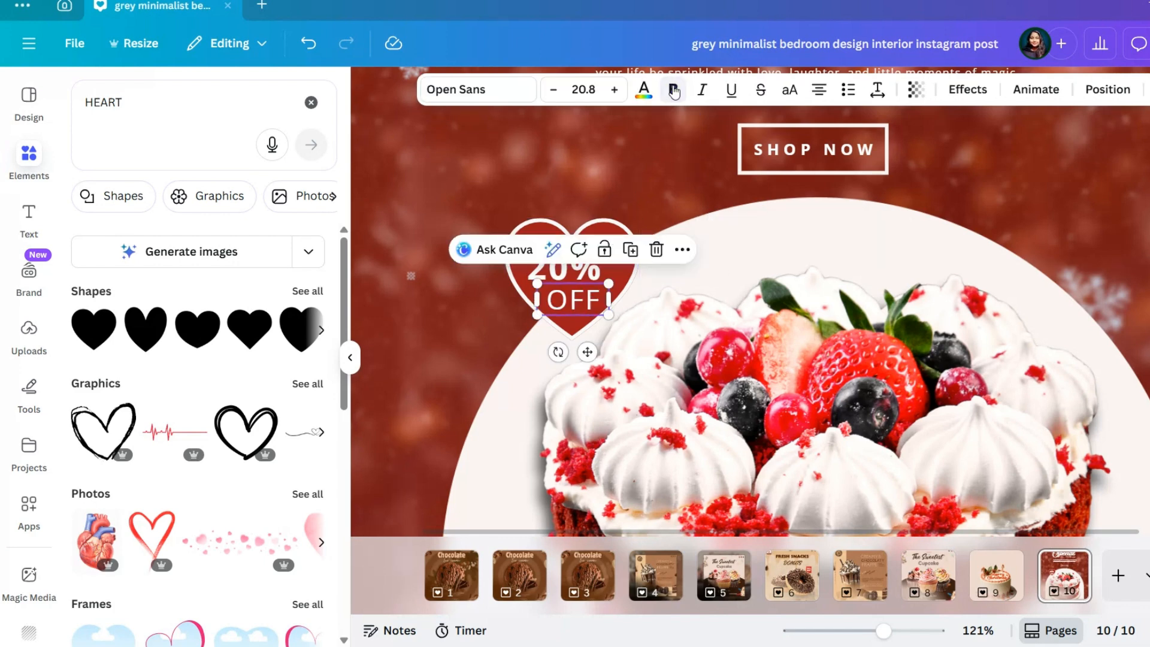
left_click(726, 301)
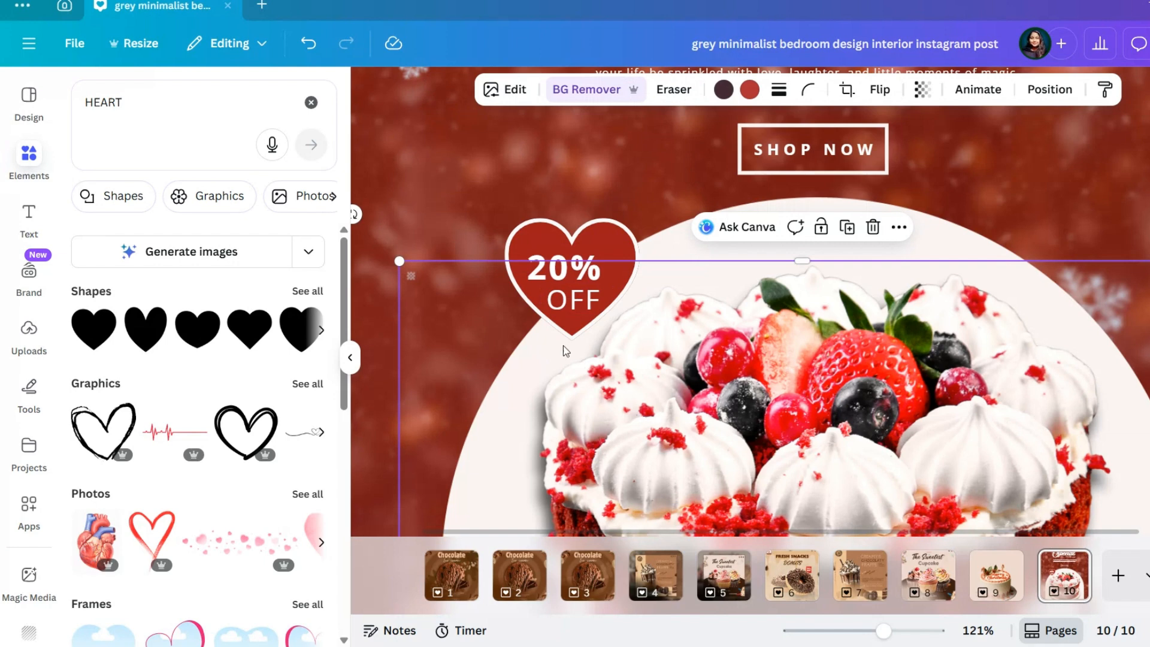
Try orange and yellow text colors on the "20%" text in the heart
left_click(561, 277)
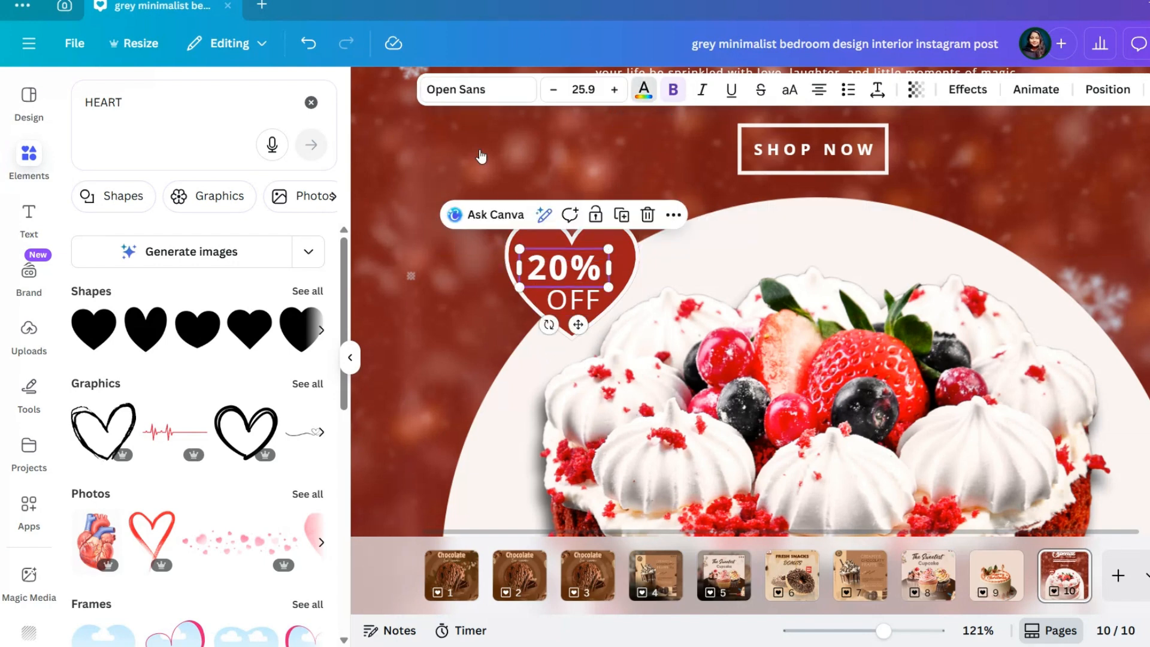
left_click(644, 90)
left_click(197, 285)
scroll(198, 294, "down", 5)
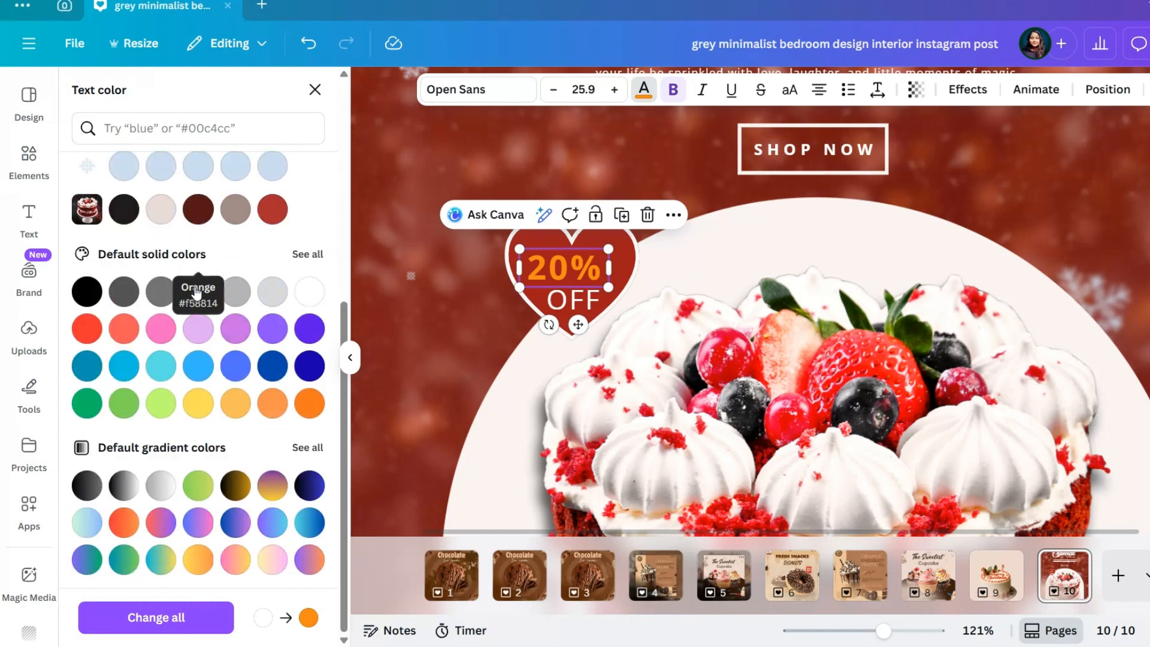
left_click(199, 406)
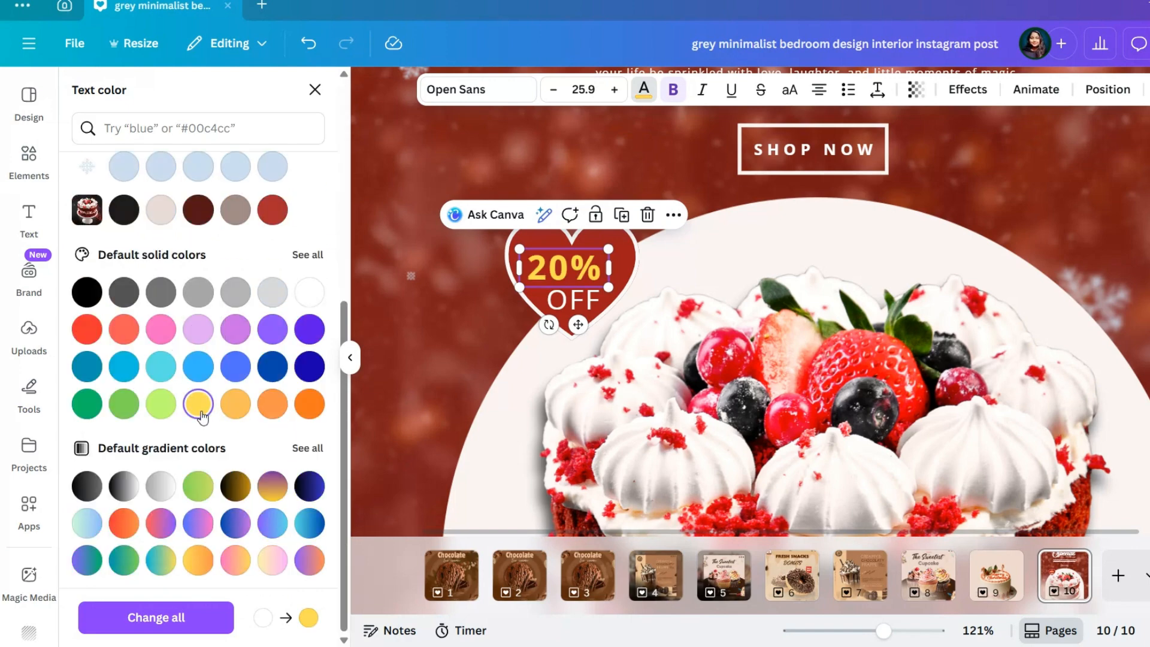
left_click(273, 405)
left_click(309, 406)
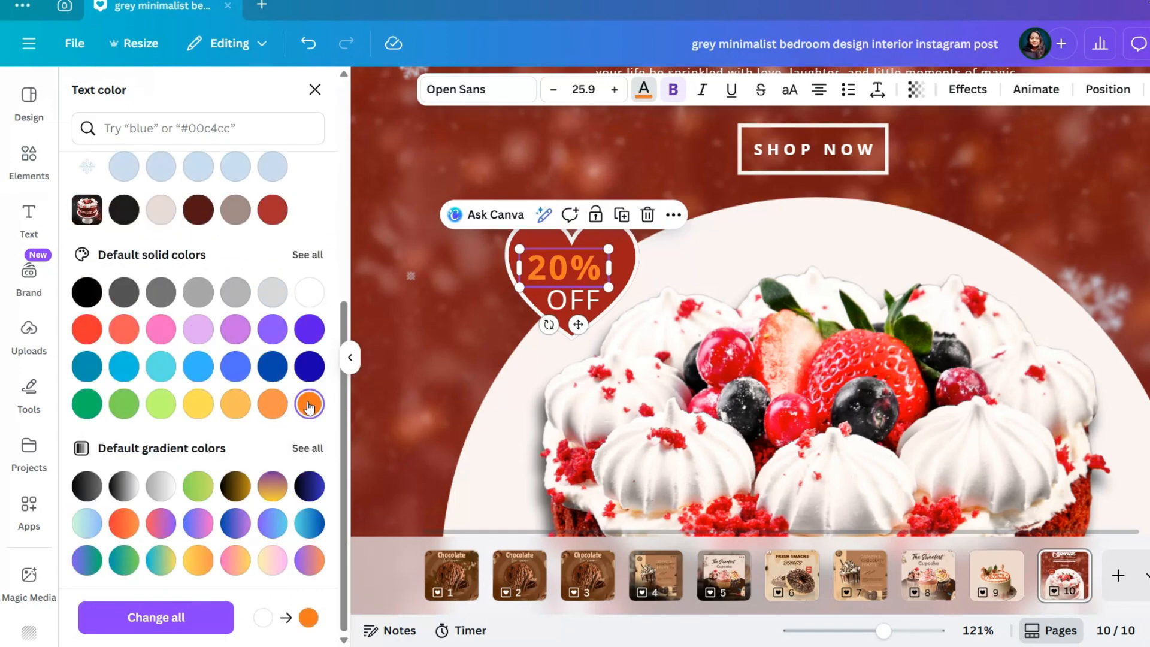
Recolor the "20%" text in the heart with a custom golden-orange shade
scroll(274, 359, "up", 5)
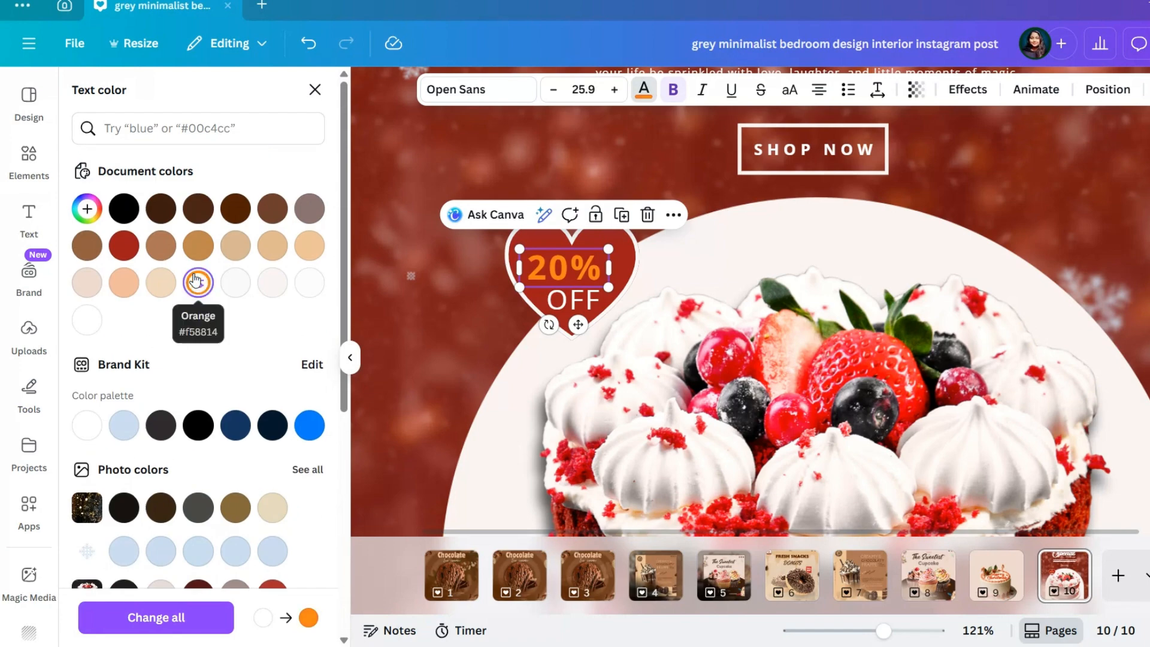
scroll(195, 280, "down", 1)
scroll(195, 279, "down", 5)
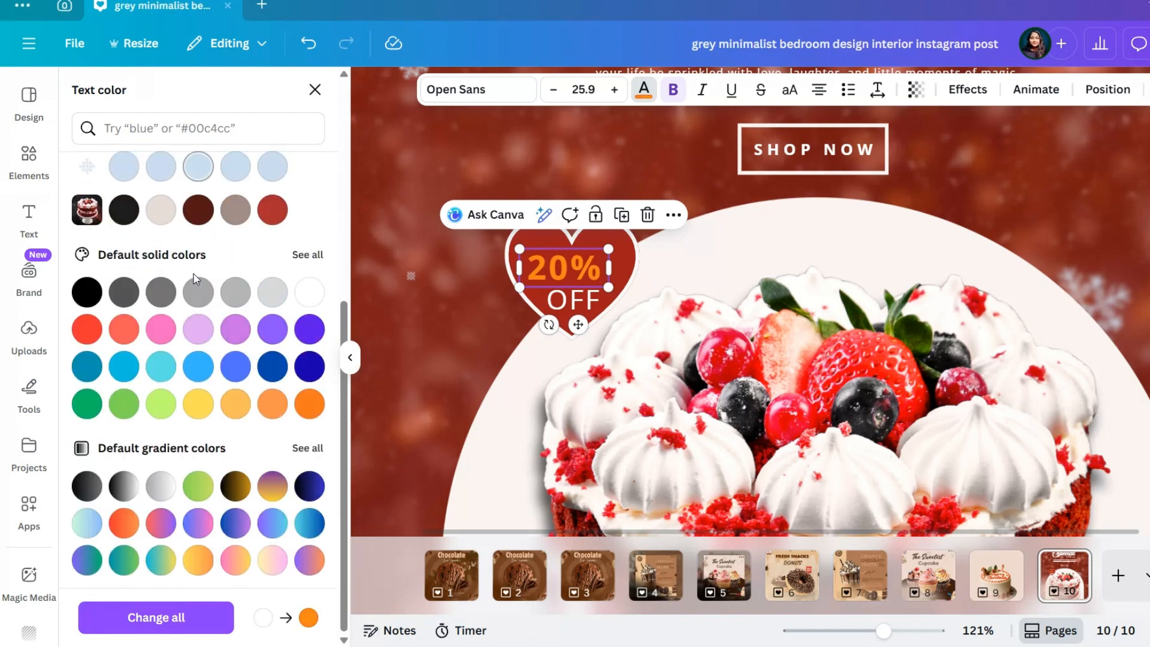
left_click(198, 403)
left_click(236, 404)
scroll(238, 365, "up", 5)
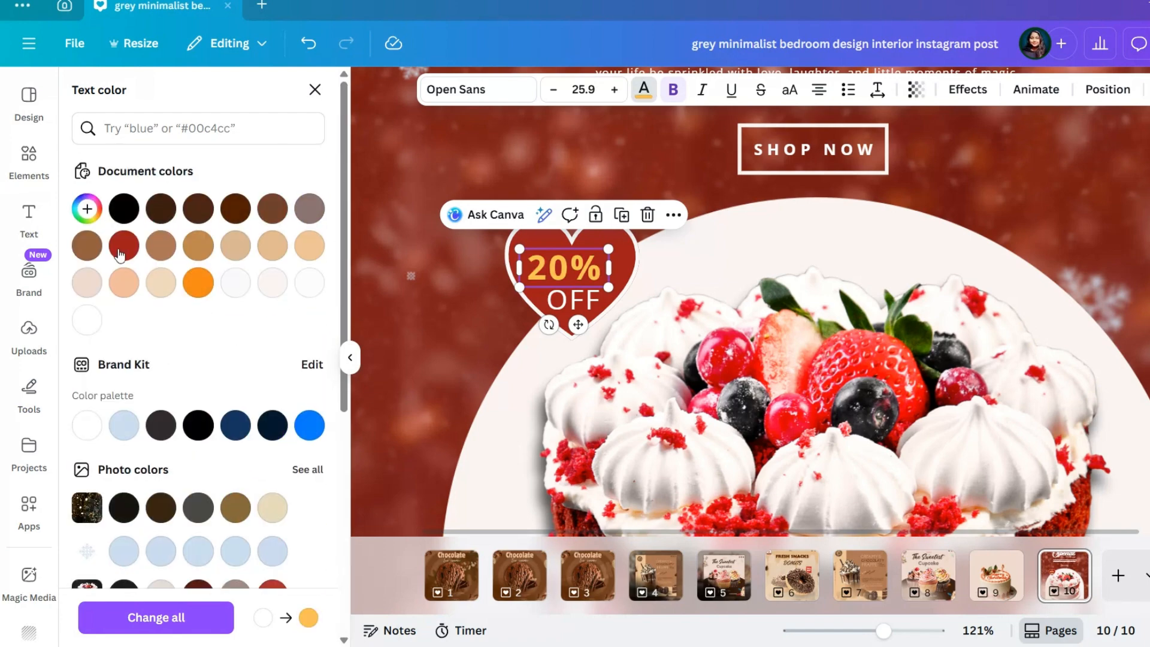
left_click(87, 209)
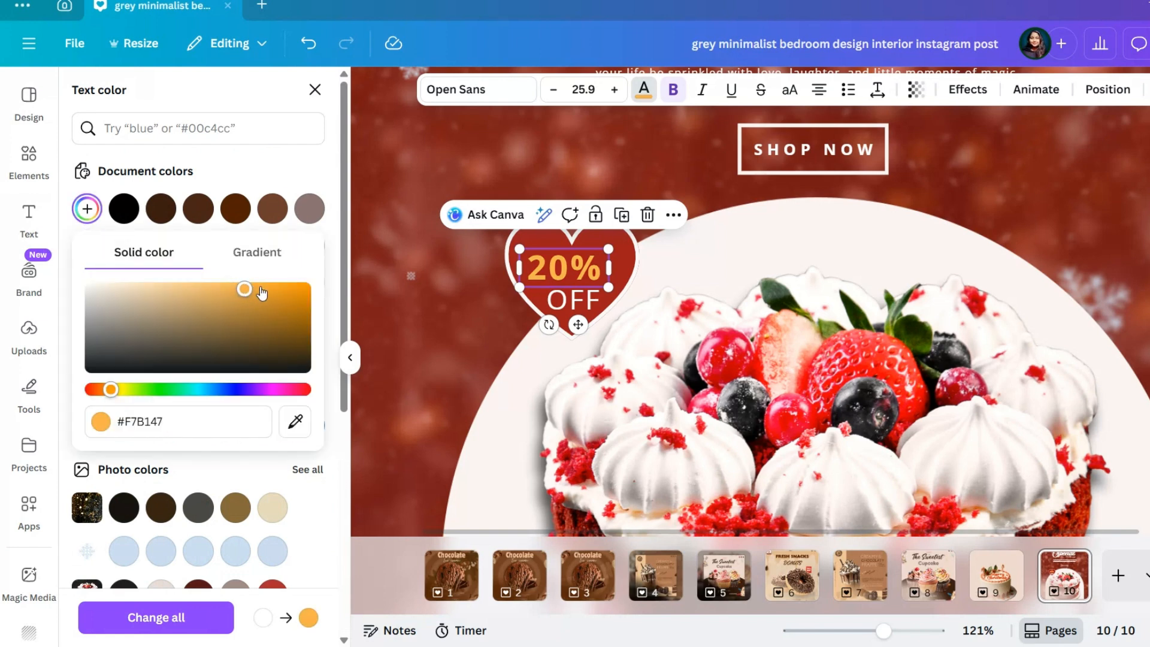
Enlarge the "20%" text slightly, keeping it centered above "OFF" in the heart
left_click_drag(609, 248, 617, 245)
left_click(456, 317)
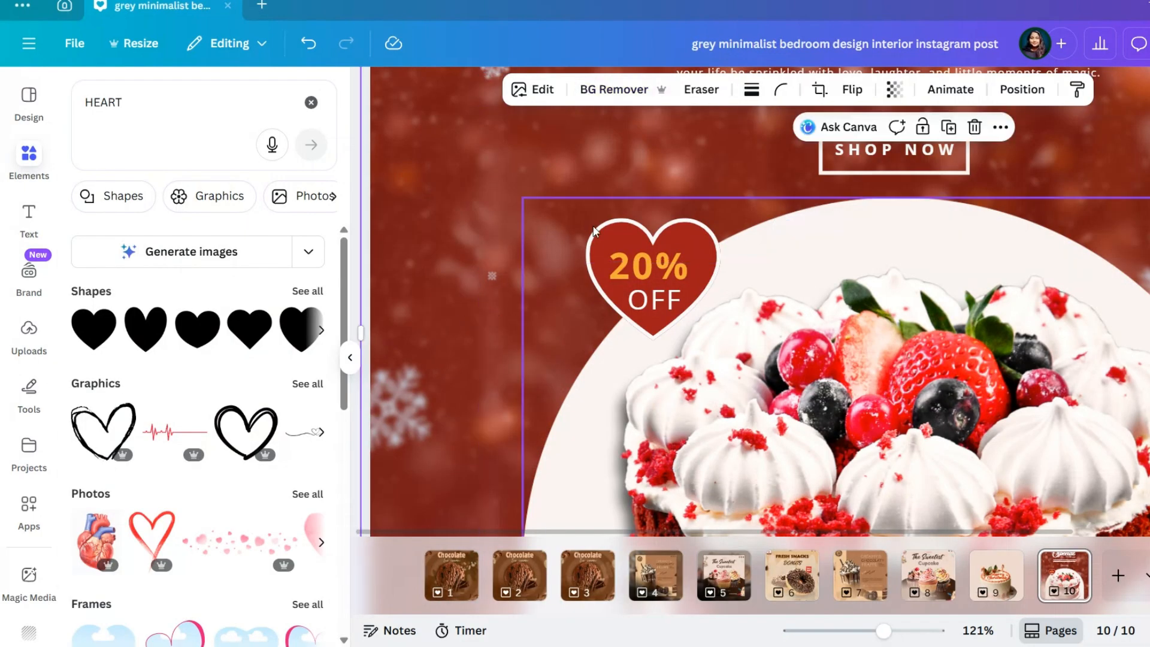
left_click(642, 270)
left_click(842, 305)
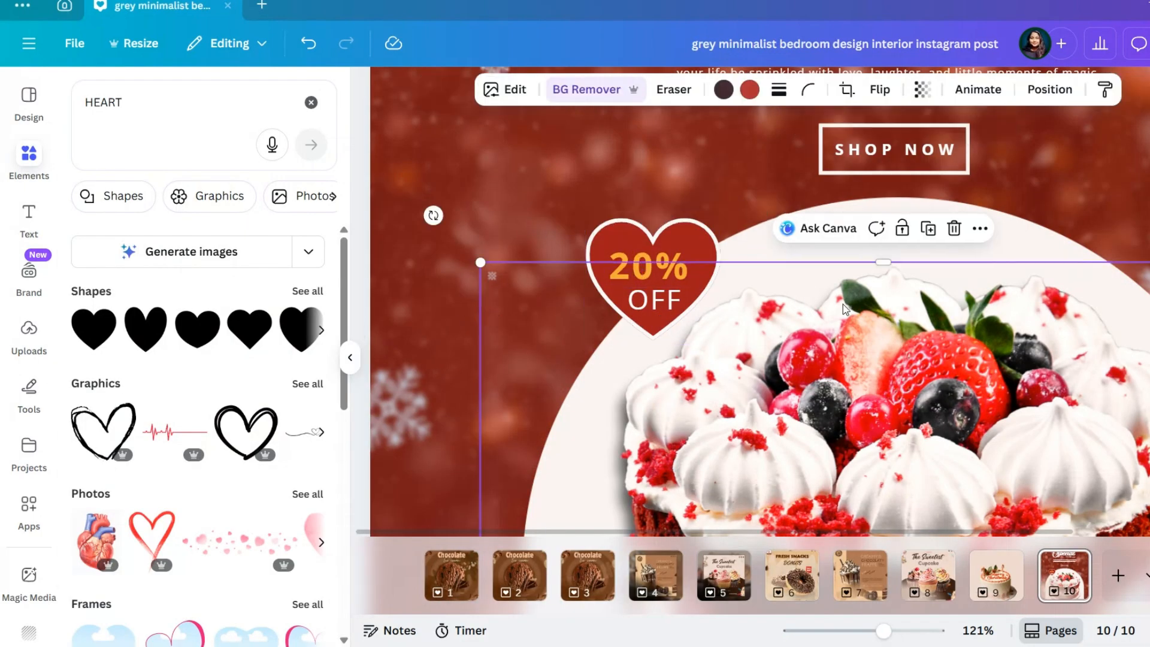
Set the transparency of the falling snow overlay that covers the whole page to 33
scroll(842, 304, "down", 5)
scroll(843, 304, "down", 2)
left_click(947, 264)
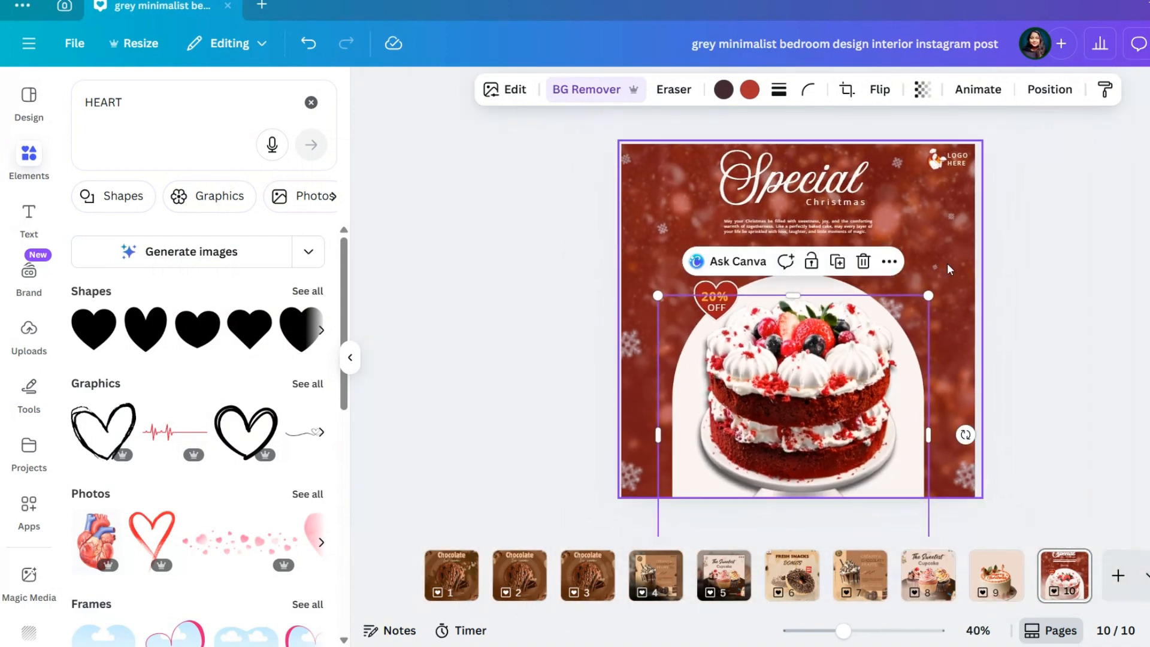
left_click(893, 93)
left_click_drag(862, 156, 887, 156)
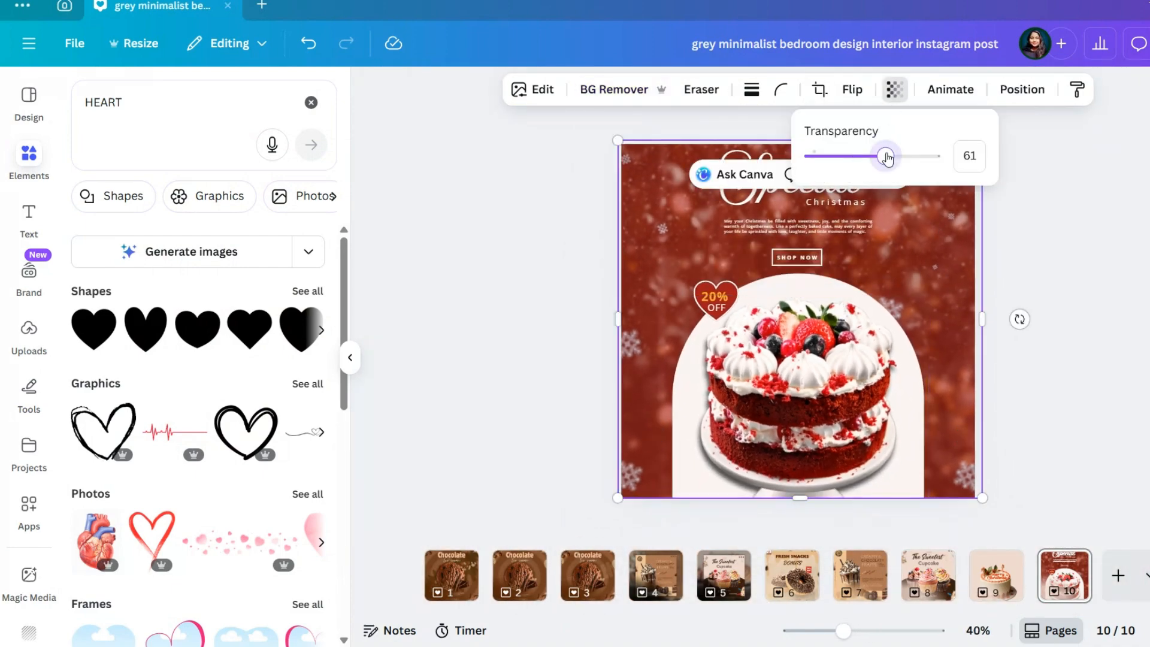
left_click(865, 157)
left_click(852, 157)
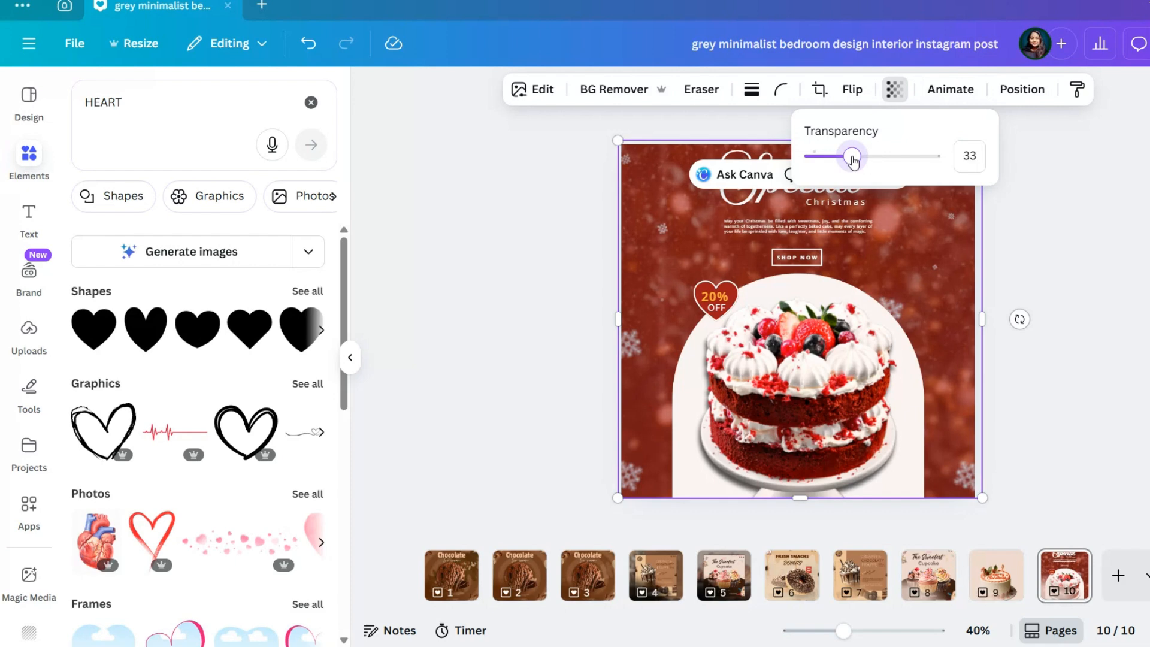
Select the red rectangle layer above the background photo and adjust its transparency, settling on 67
left_click(1016, 92)
left_click(303, 120)
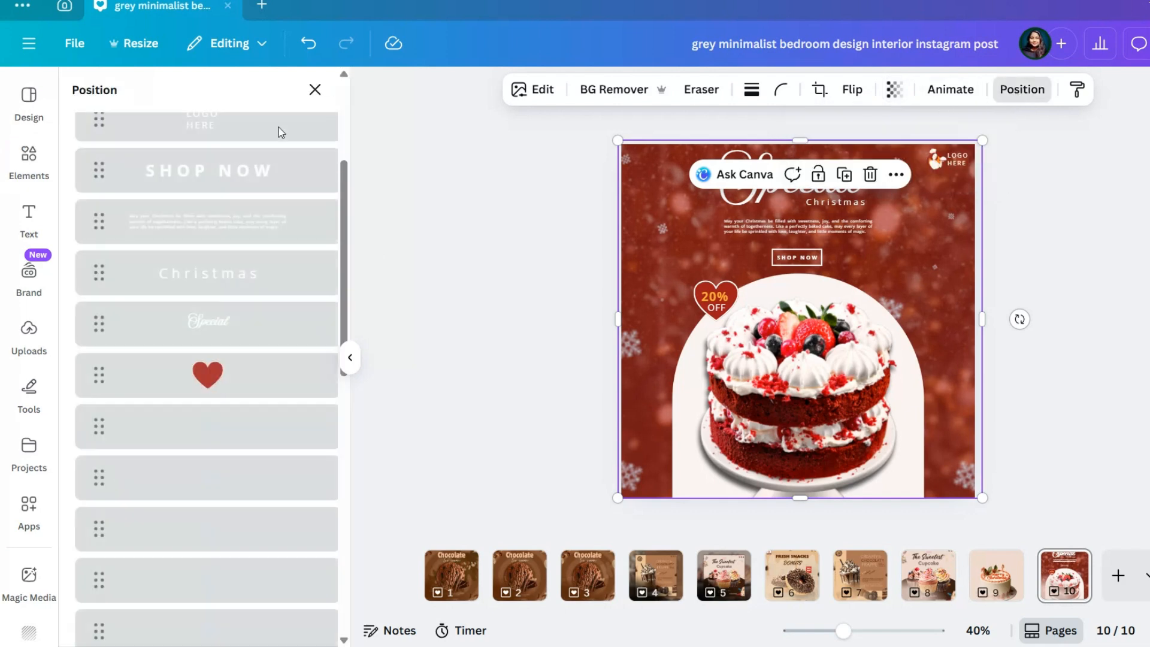
scroll(213, 450, "down", 5)
left_click(217, 560)
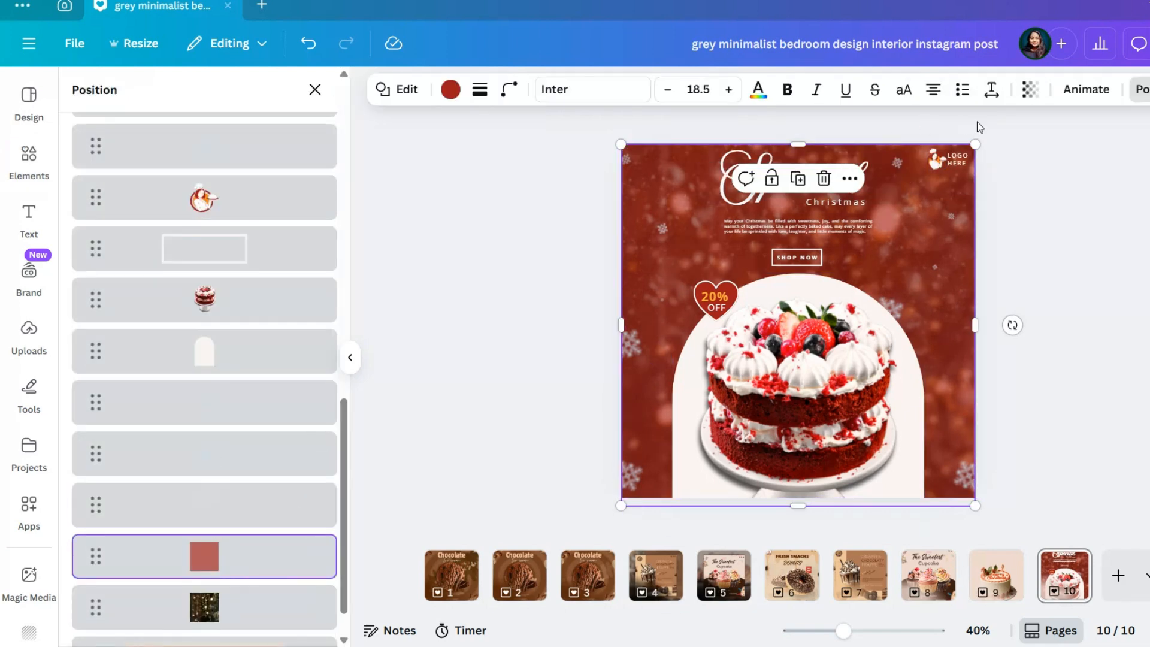
left_click(1021, 101)
mouse_move(1026, 156)
left_mouse_down()
mouse_move(1042, 156)
mouse_move(1004, 163)
mouse_move(1043, 163)
left_mouse_up()
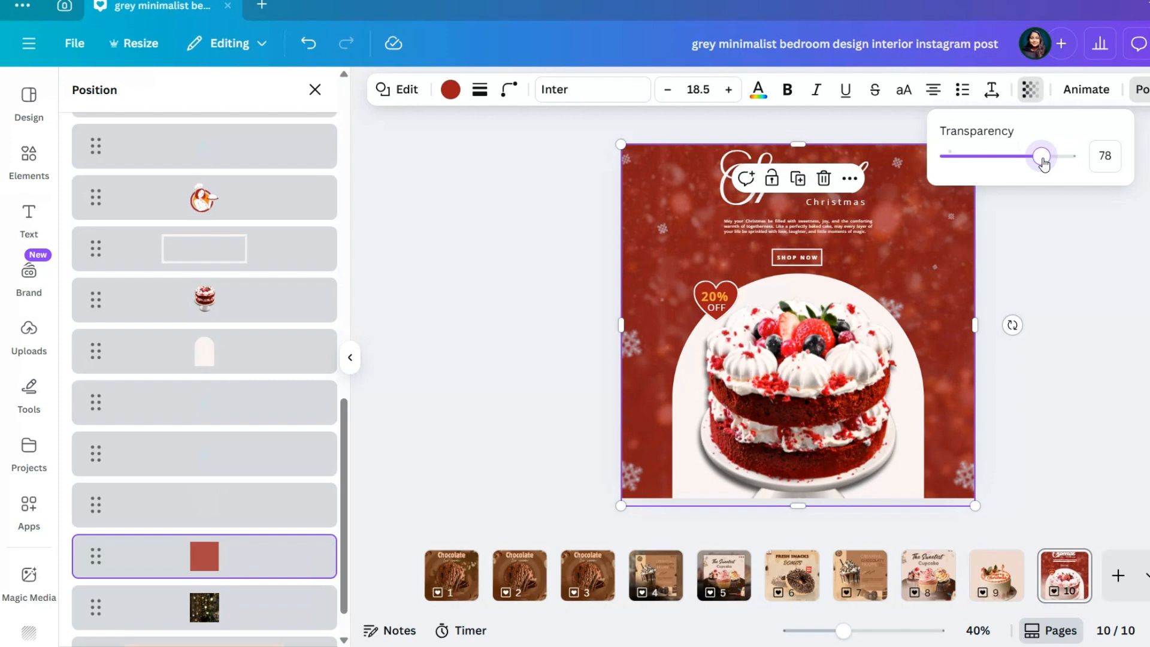
left_click(1044, 254)
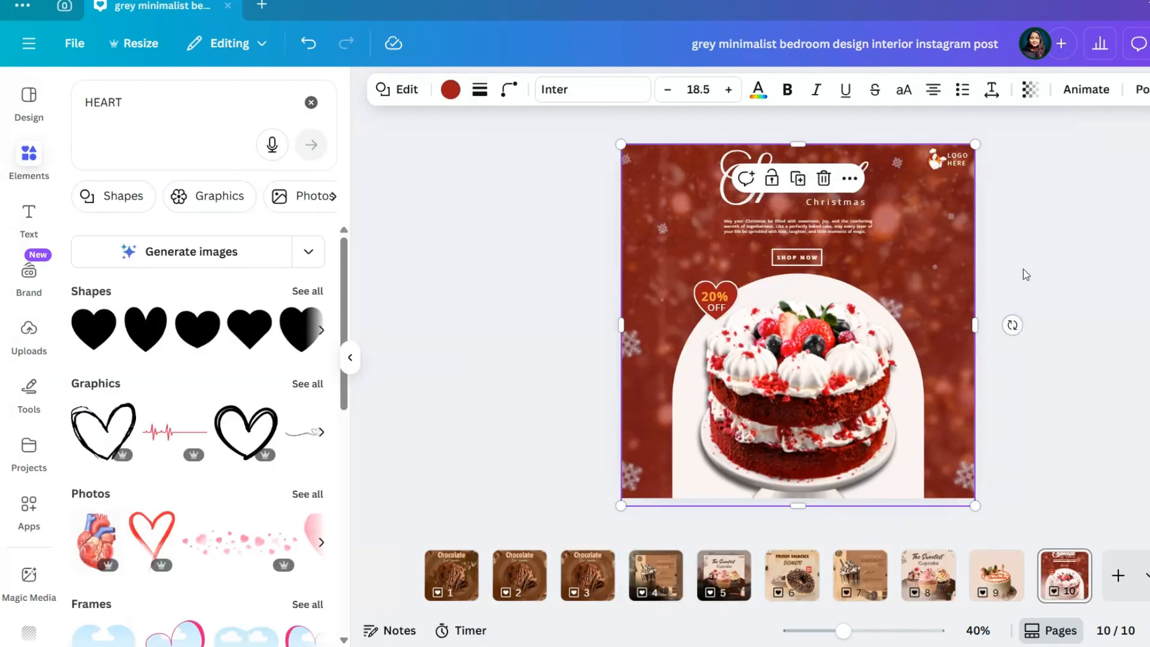
left_click(1023, 268)
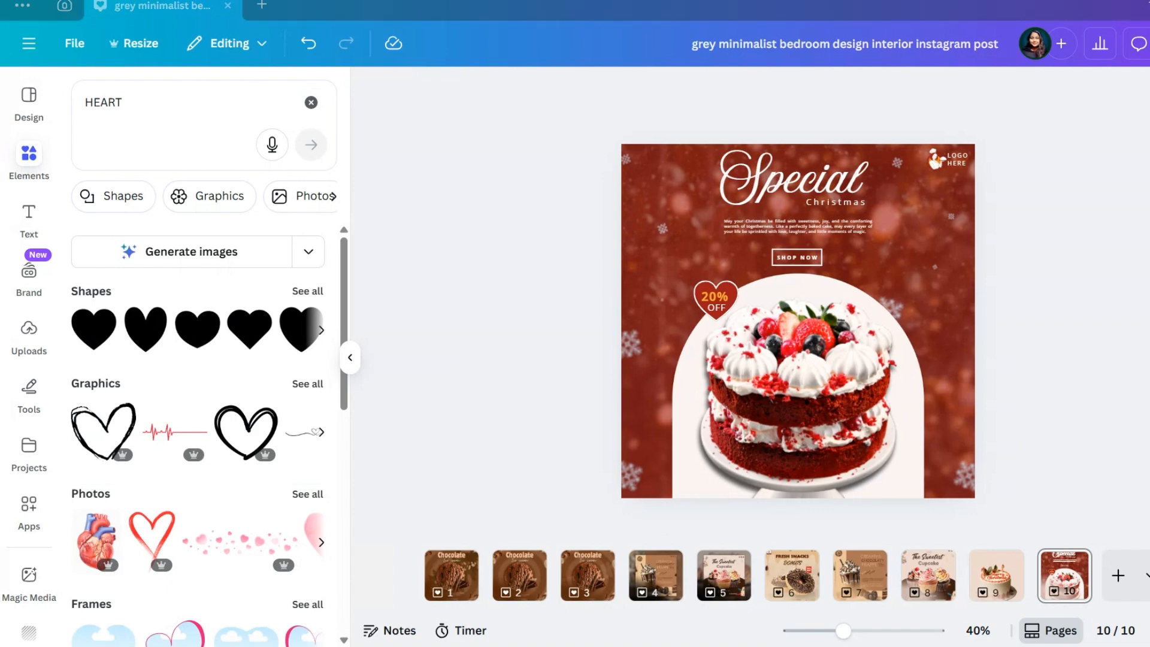
Duplicate page 10 and raise the red rectangle's opacity on page 10 until it hides the background photo
key("ctrl+d")
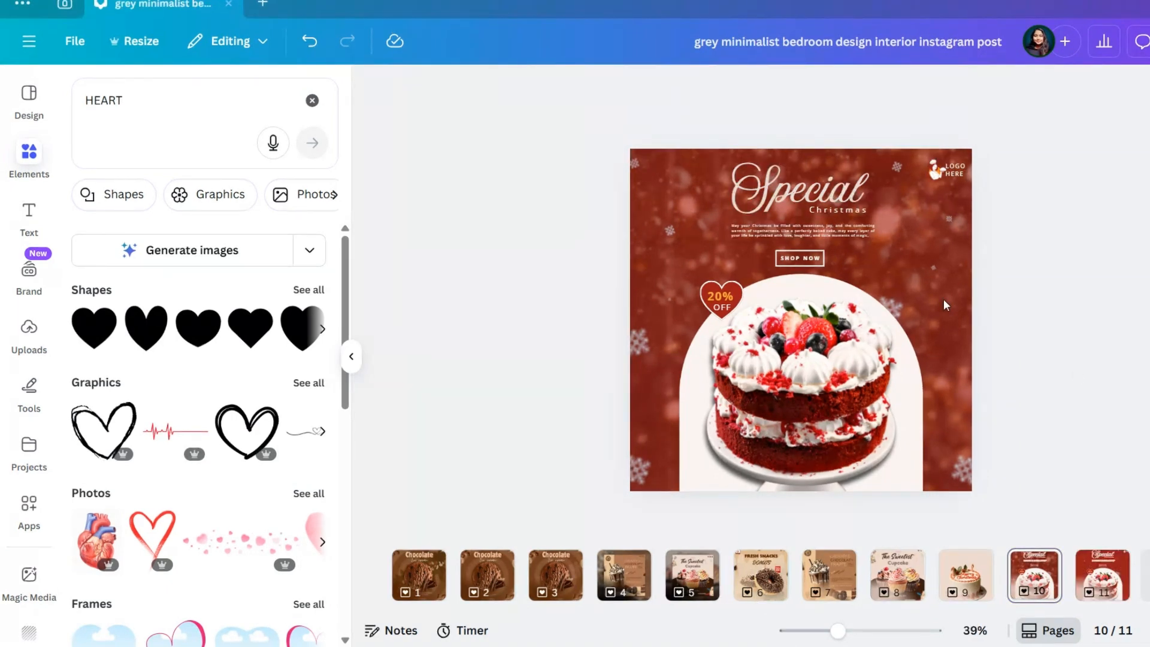
left_click(885, 221)
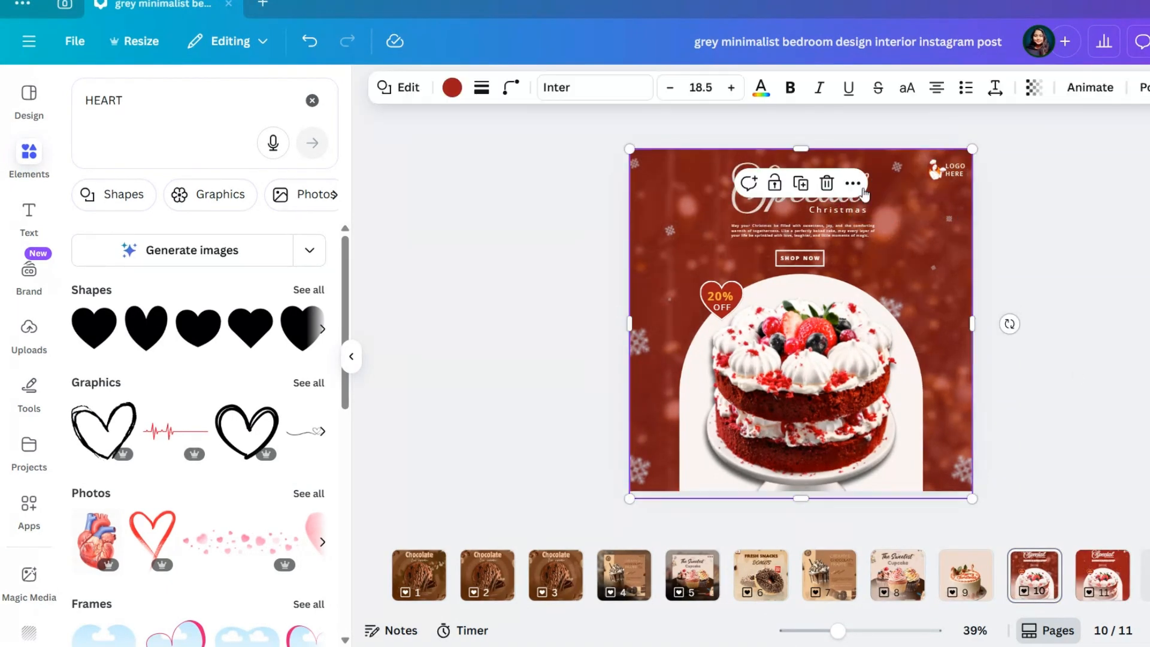
left_click(1034, 88)
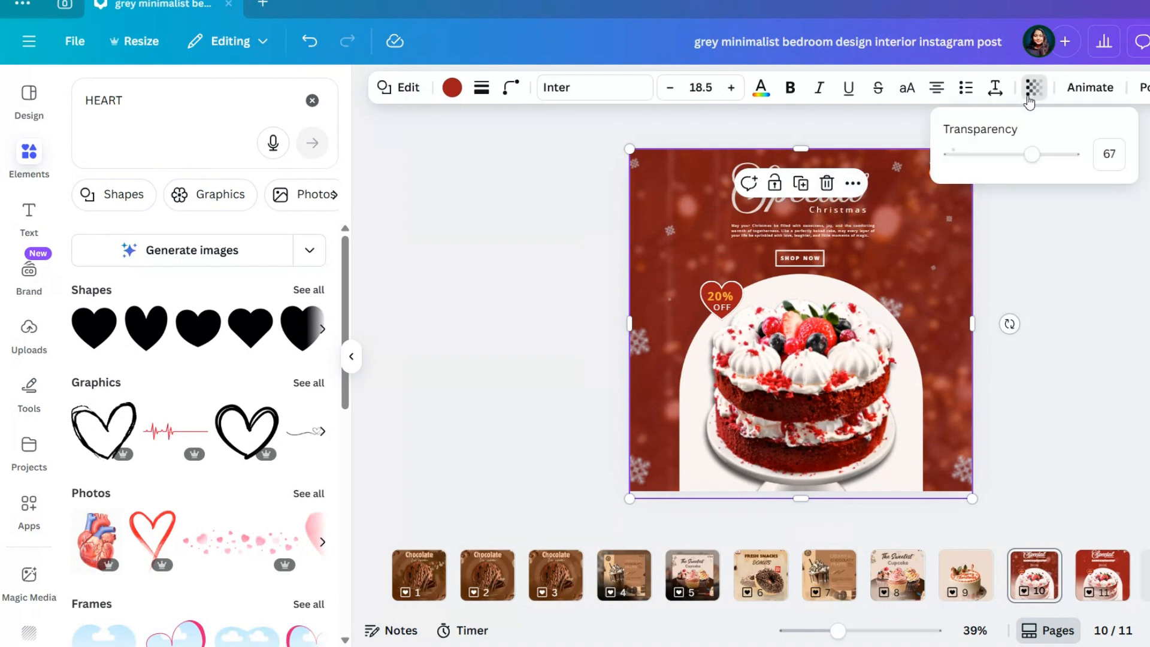
left_click(1052, 155)
left_click_drag(1053, 156, 1072, 154)
left_click(1072, 287)
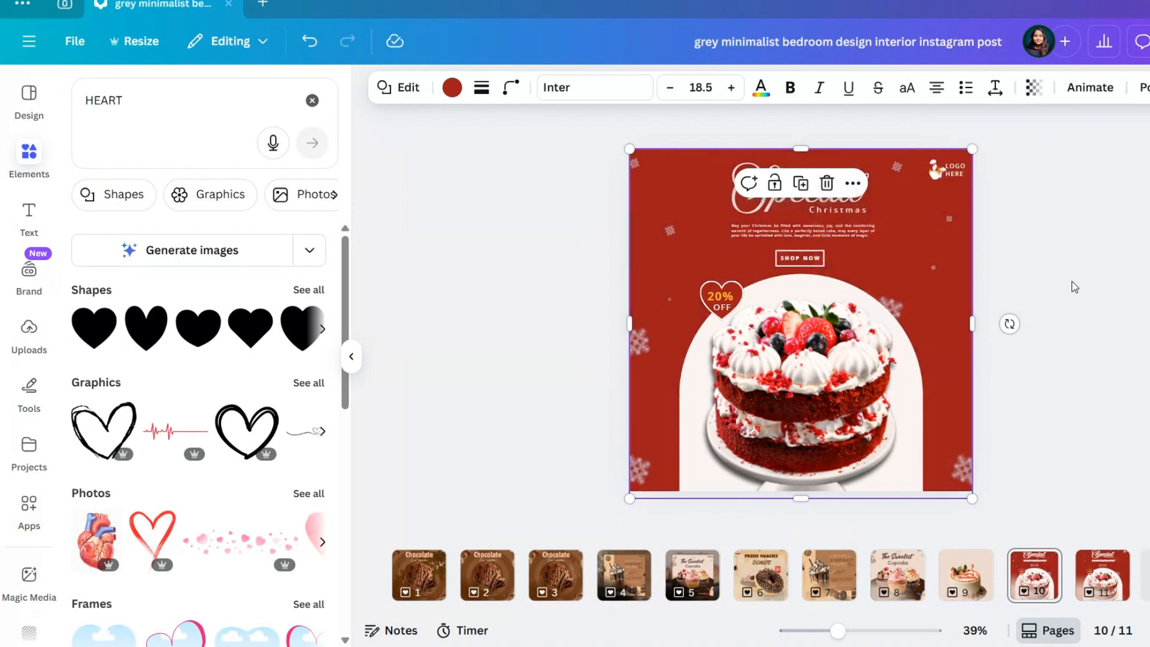
left_click(1075, 287)
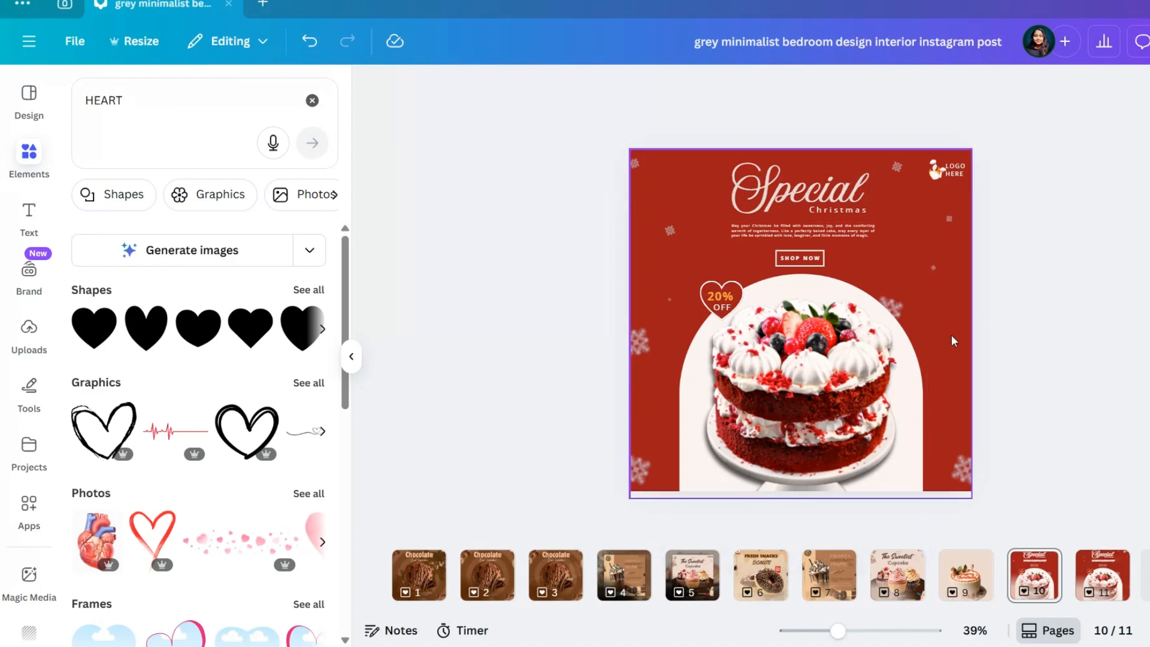
Delete the large snowflake at the page's left edge and reposition the smaller snowflakes beside the heading and the arch
left_click(639, 341)
left_click(701, 257)
left_click_drag(669, 299, 648, 306)
left_click_drag(670, 232, 676, 215)
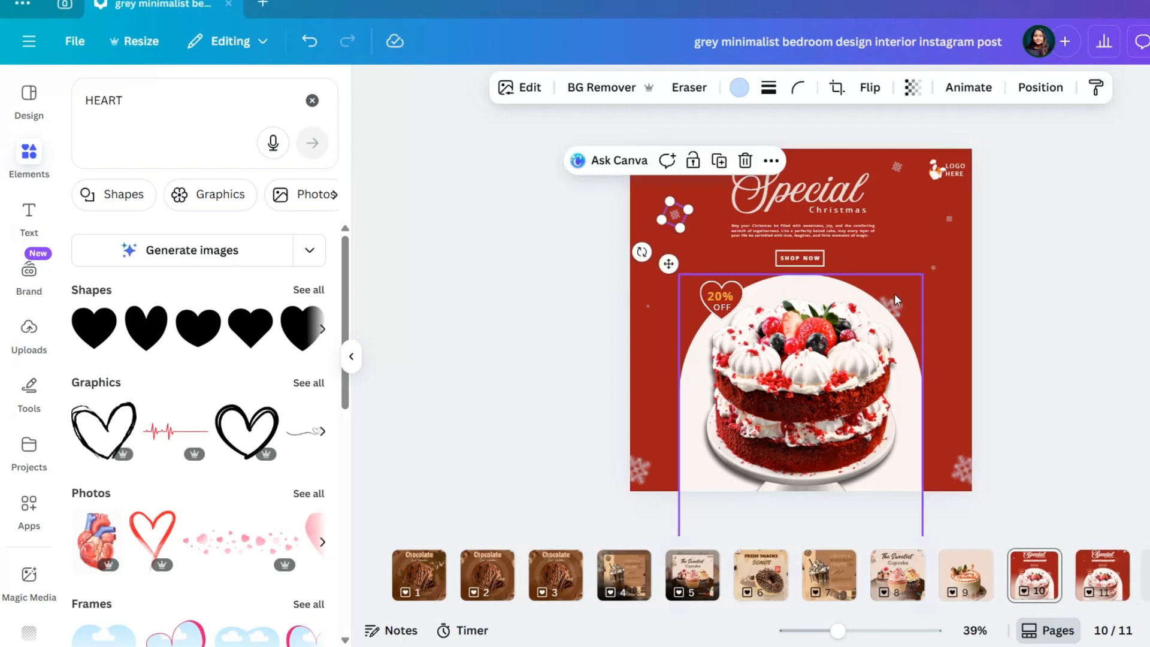
left_click_drag(931, 271, 960, 275)
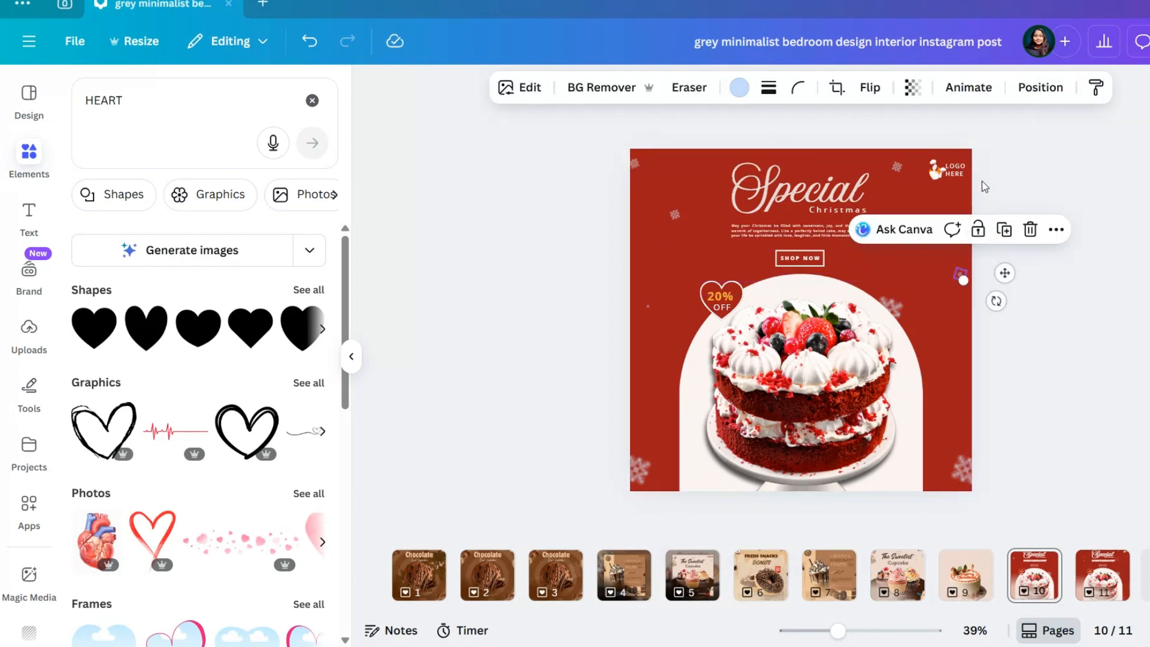
left_click(982, 181)
Make the snowflake below the logo tiny and scatter tiny copies around the heading, the button and the heart
left_click(940, 220)
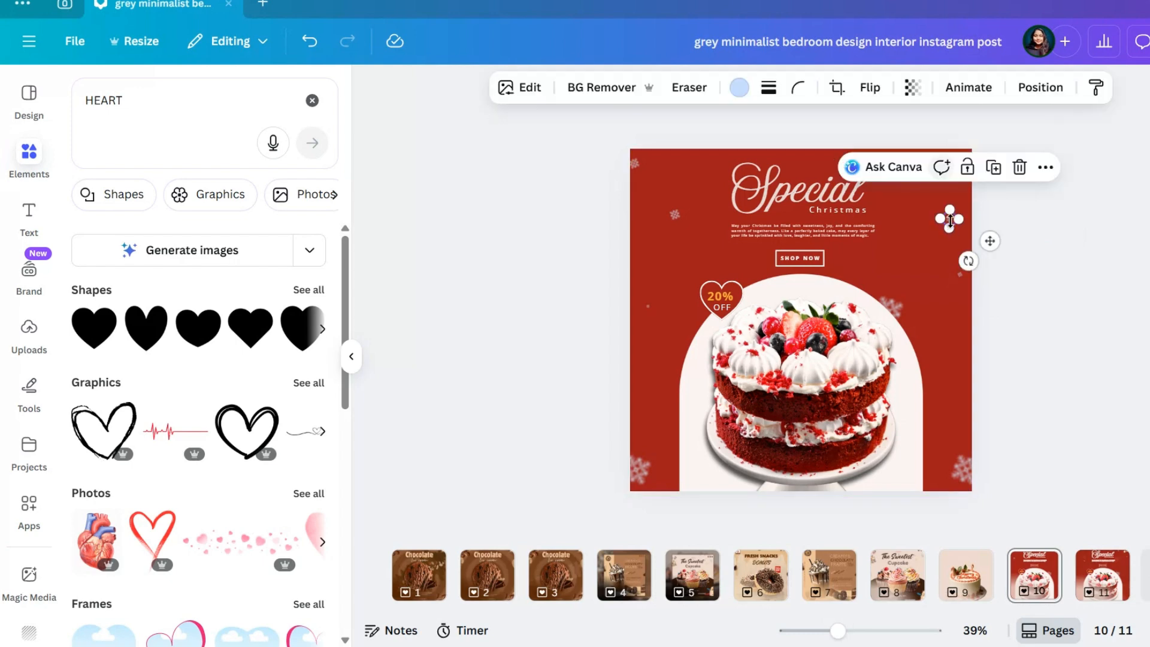
left_click(993, 167)
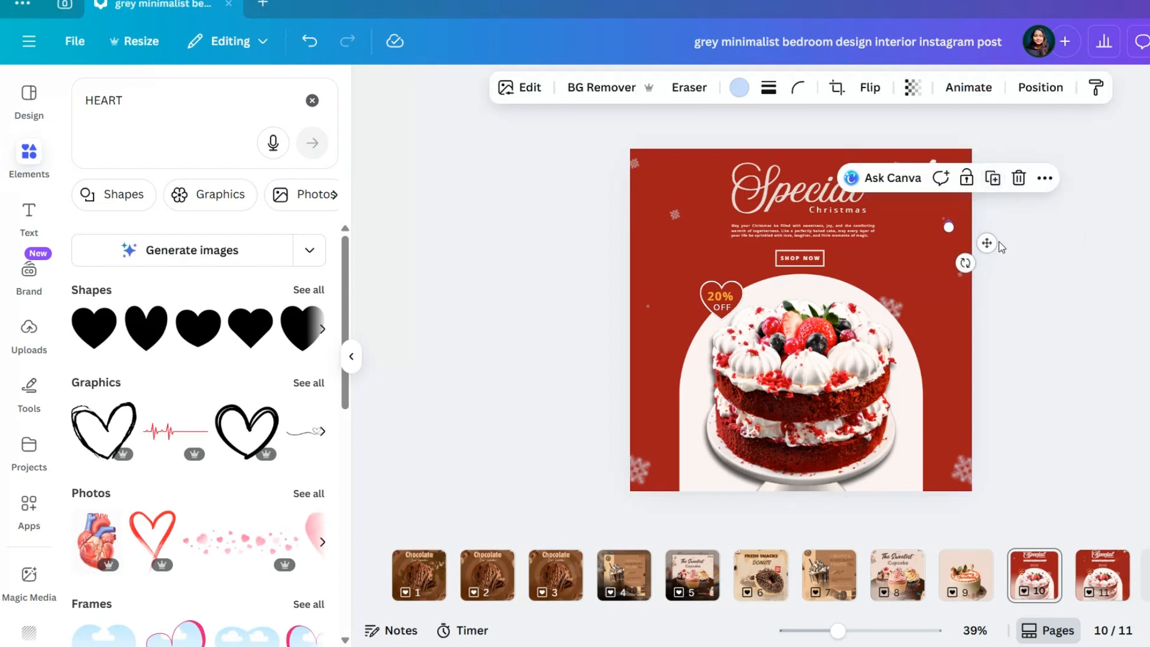
left_click_drag(991, 241, 952, 363)
left_click(748, 219)
left_click(758, 202)
left_click(683, 347)
left_click(943, 217)
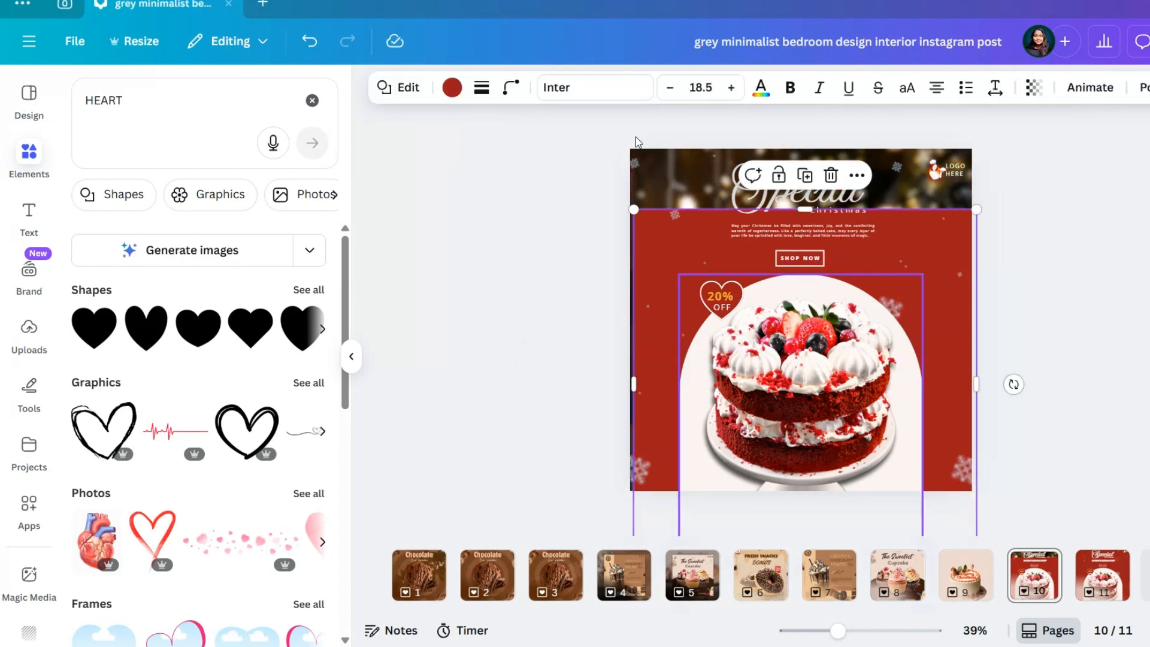
key("ctrl+z")
Place further tiny snowflake copies down the red area to the right of the cake arch
left_click(907, 268)
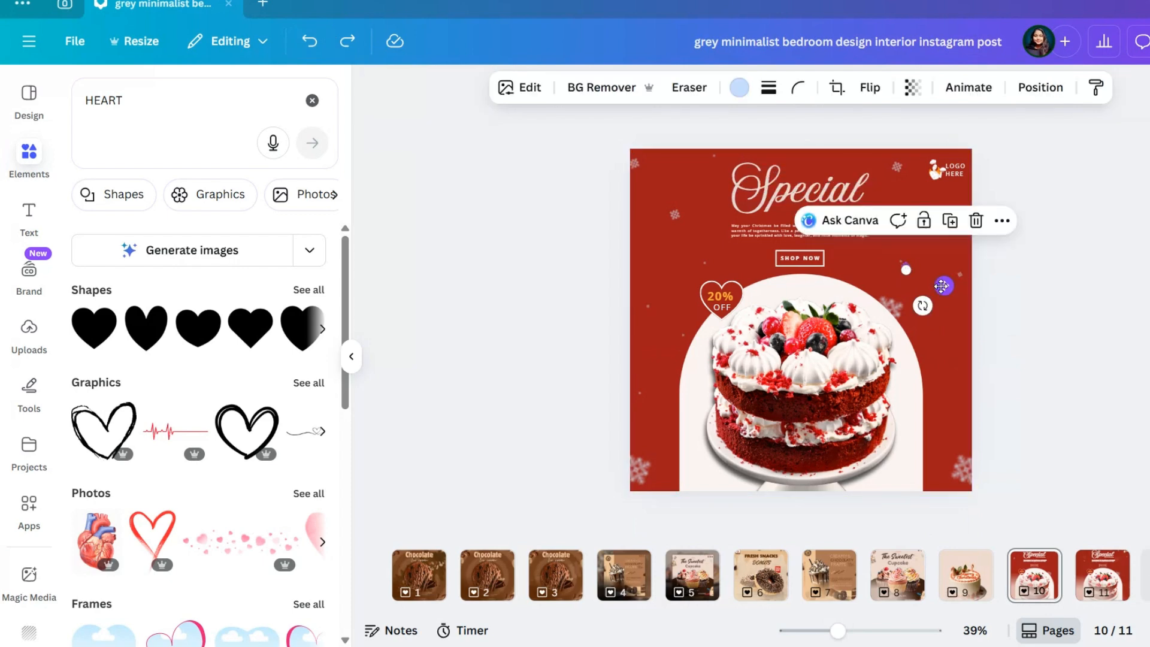
left_click_drag(943, 286, 982, 362)
left_click(989, 298)
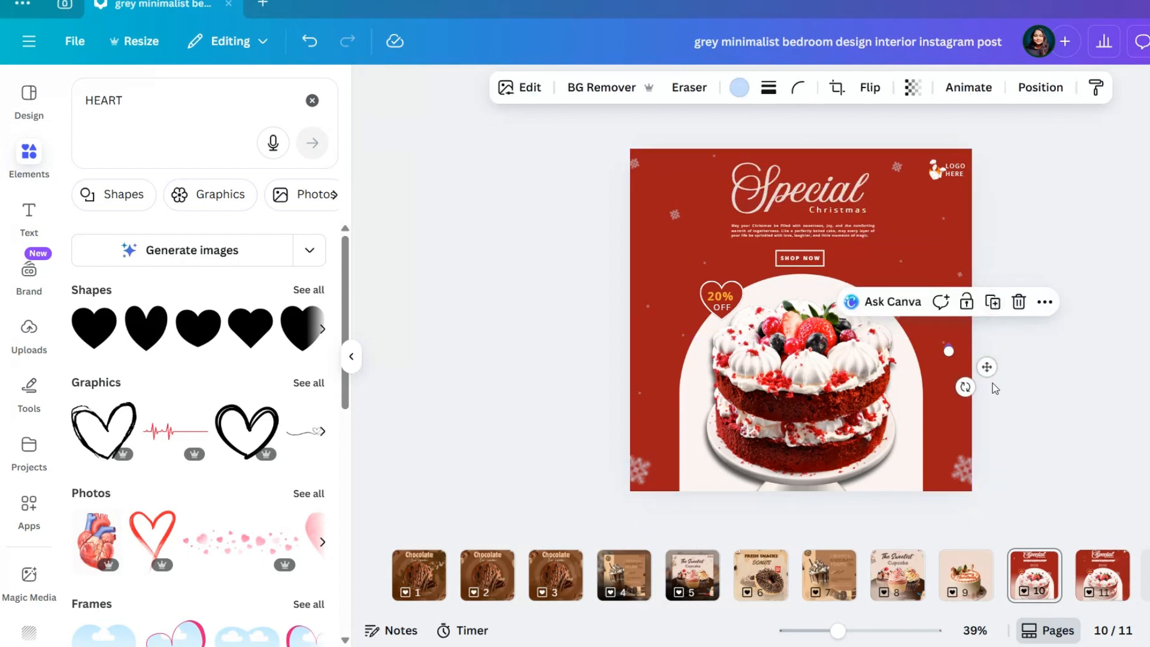
left_click(992, 382)
left_click(949, 350)
left_click_drag(987, 367, 978, 431)
left_click(1063, 342)
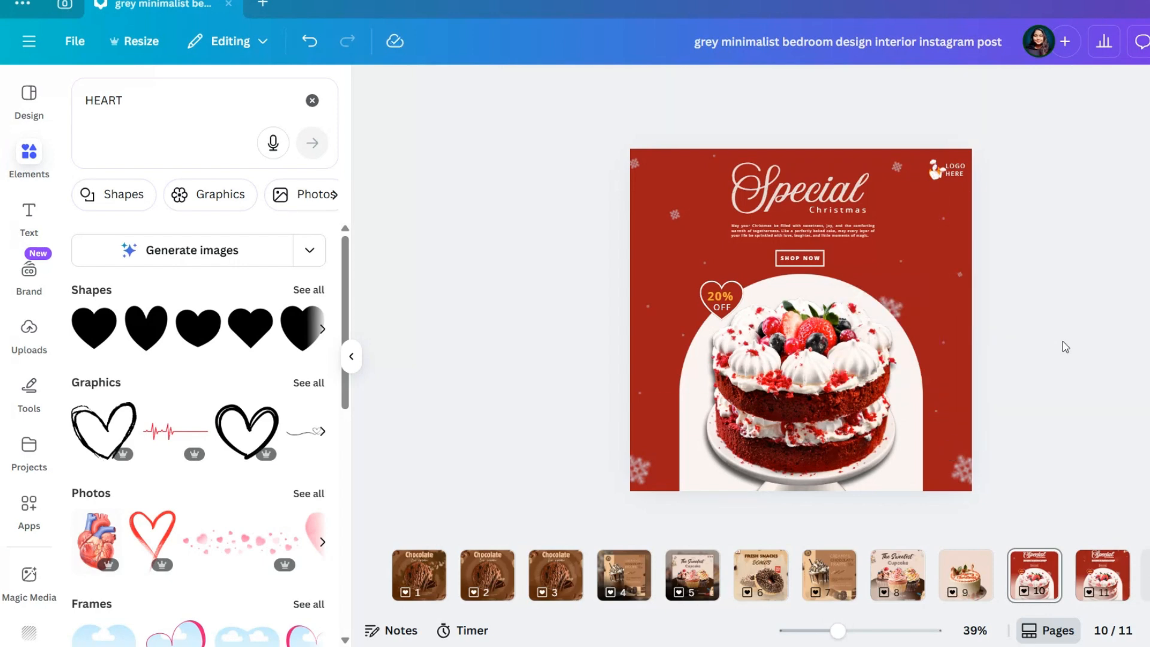
Move the large snowflake in the page's lower right corner slightly up and lower the tiny snowflake left of the cake
left_click(961, 470)
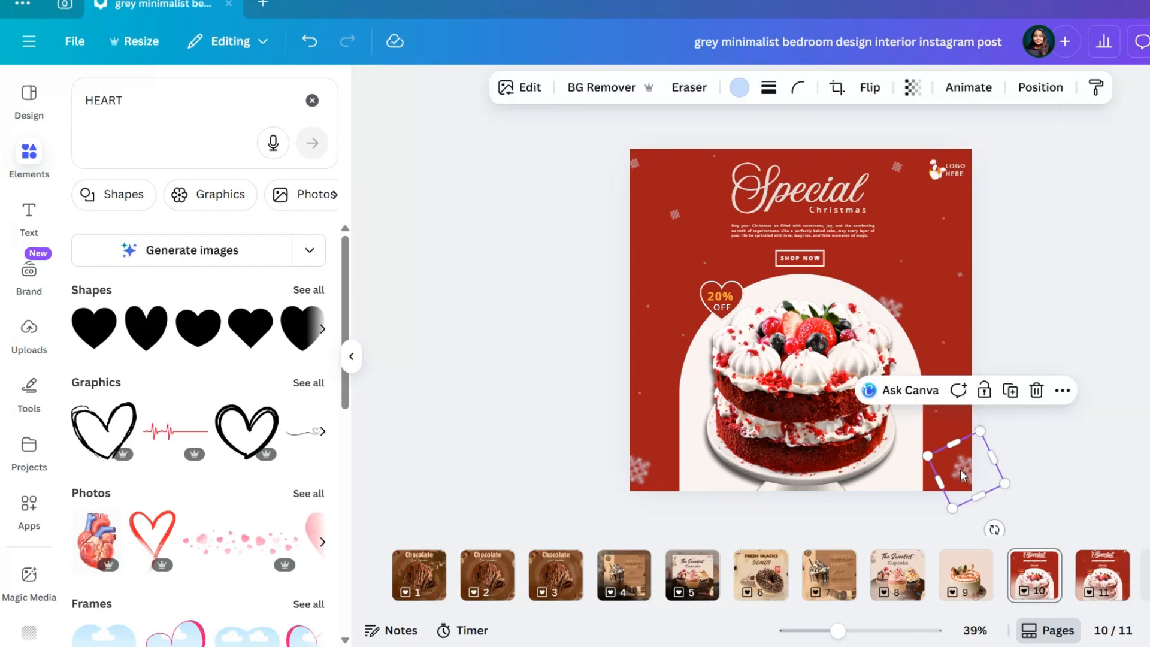
mouse_move(961, 469)
left_mouse_down()
mouse_move(970, 390)
mouse_move(964, 448)
left_mouse_up()
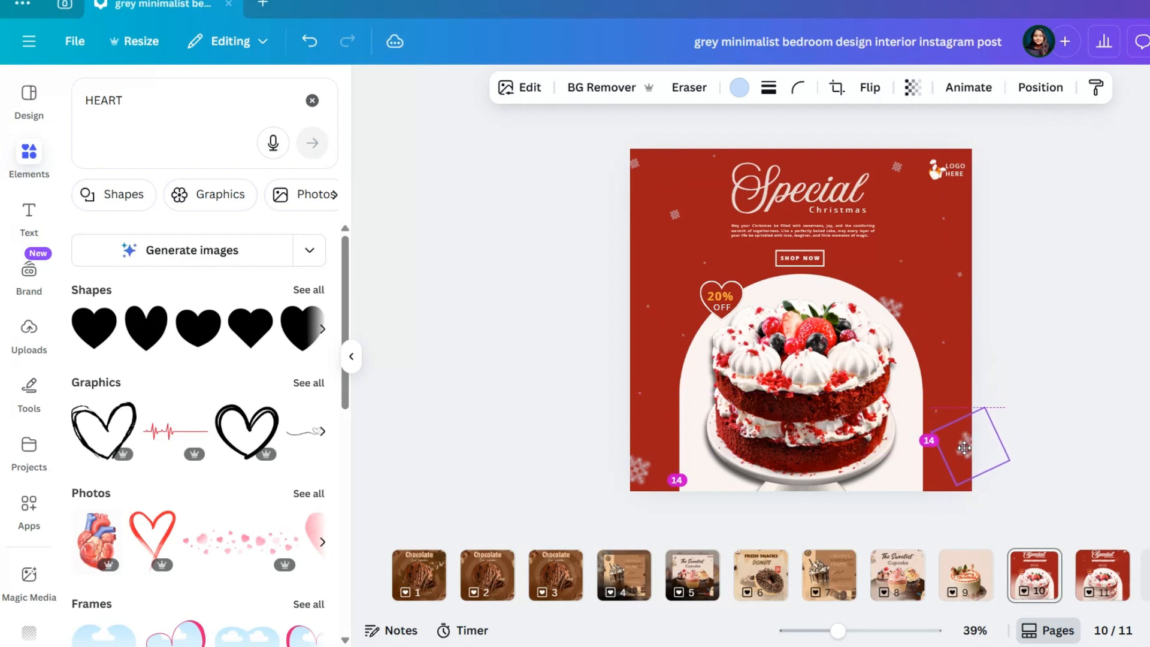
left_click(1096, 333)
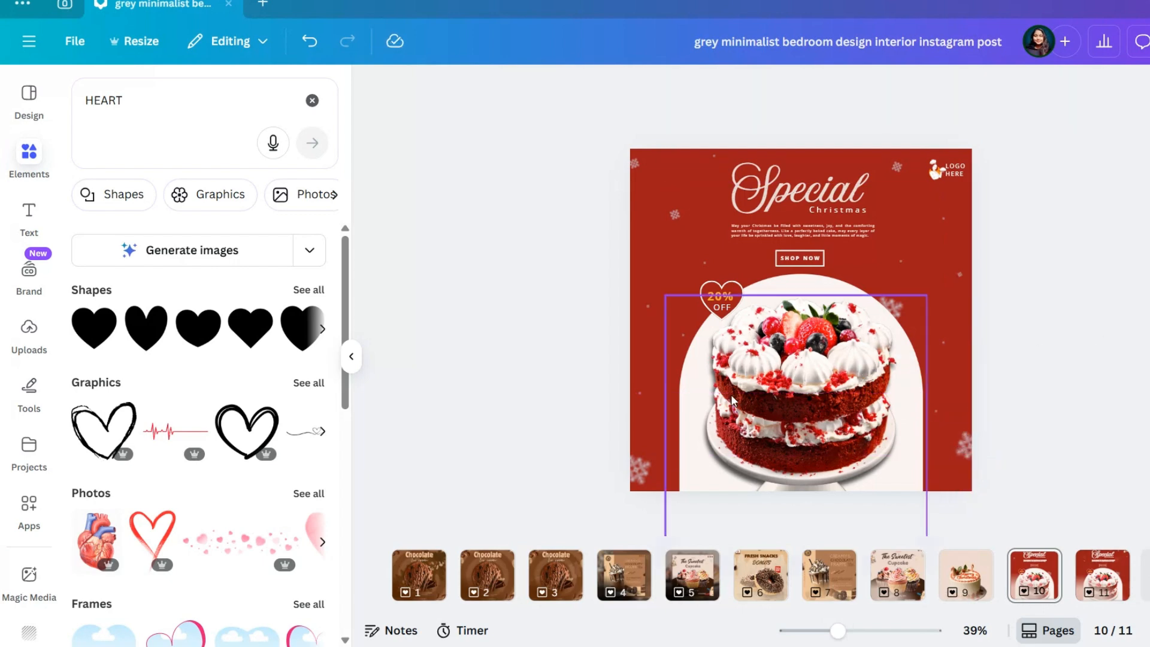
left_click(639, 389)
left_click_drag(677, 411, 687, 438)
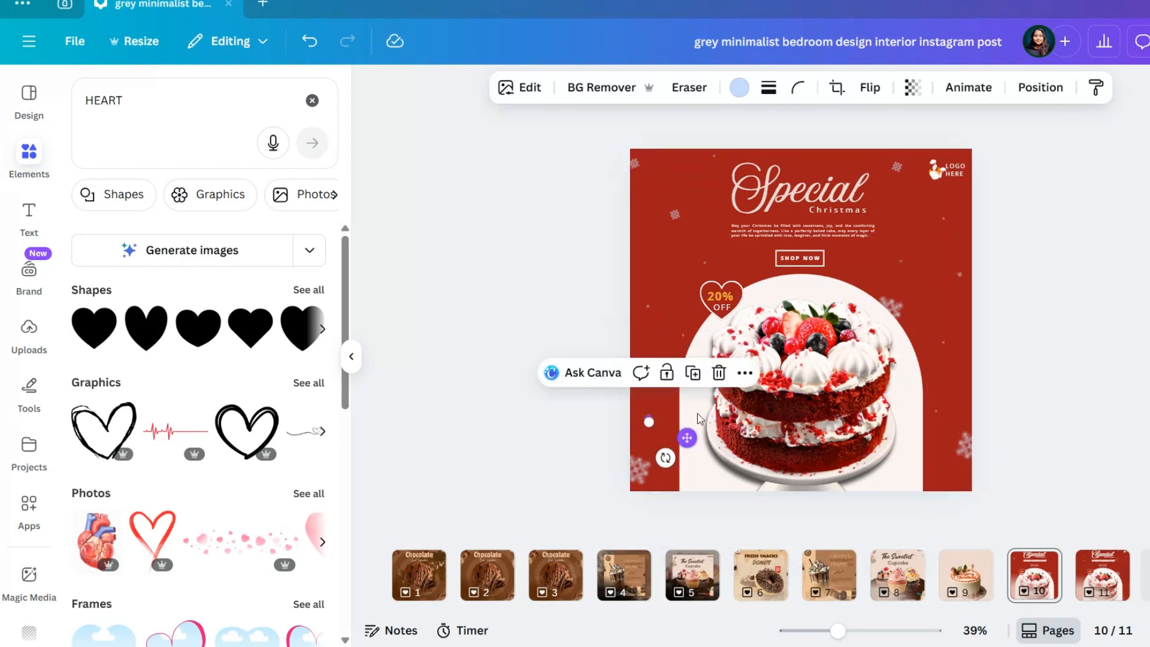
Move the tiny snowflake just below the heart badge slightly down and away from the arch's edge
left_click(686, 337)
left_click_drag(727, 353, 718, 370)
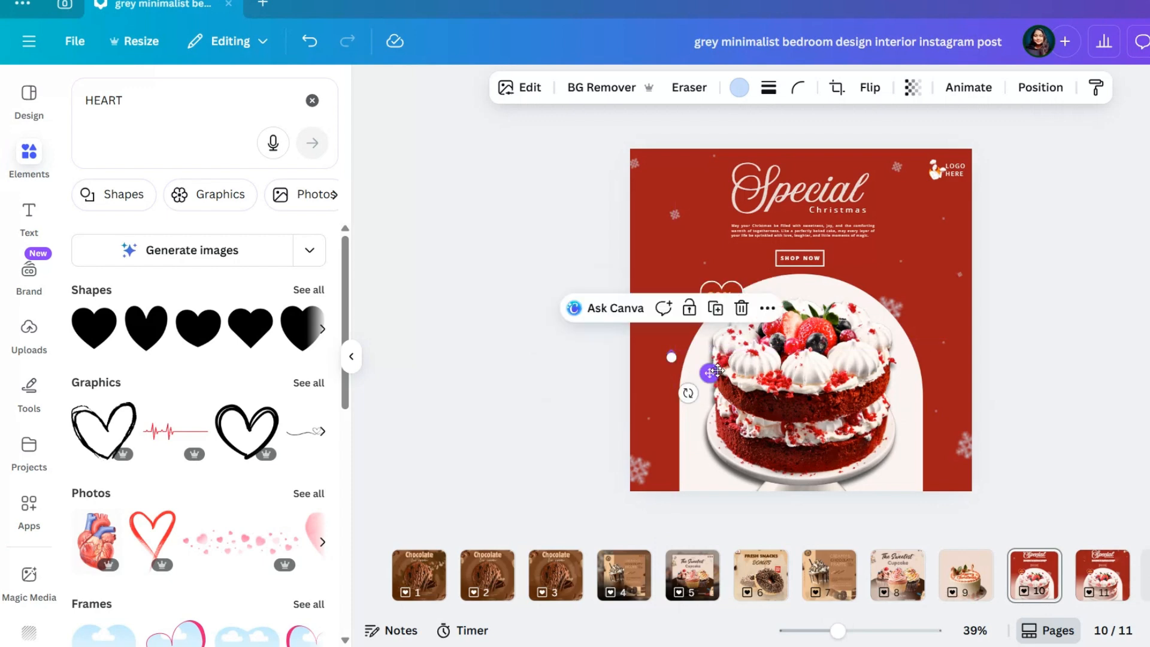
left_click(1046, 286)
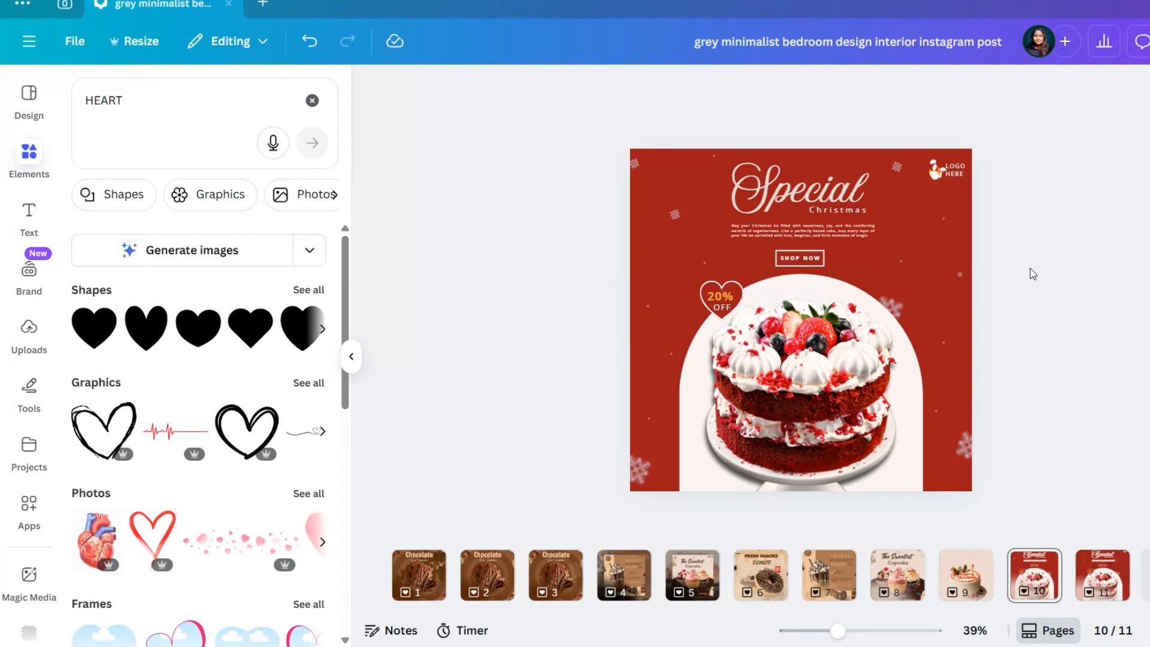
Nudge the "20% OFF" text slightly to centre it inside the heart badge
left_click(734, 288)
scroll(733, 288, "up", 5)
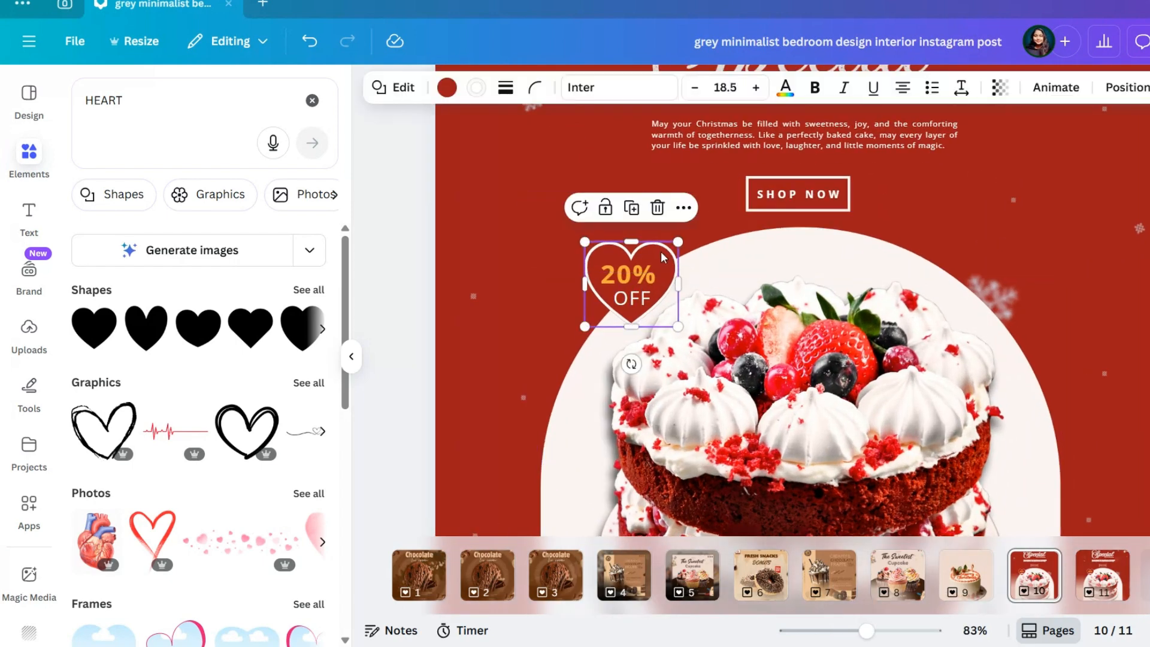
left_click(645, 279)
left_click_drag(595, 261, 618, 290)
left_click(587, 256)
left_click(634, 305)
left_click_drag(653, 342, 658, 335)
scroll(1045, 306, "down", 4)
left_click(1048, 307)
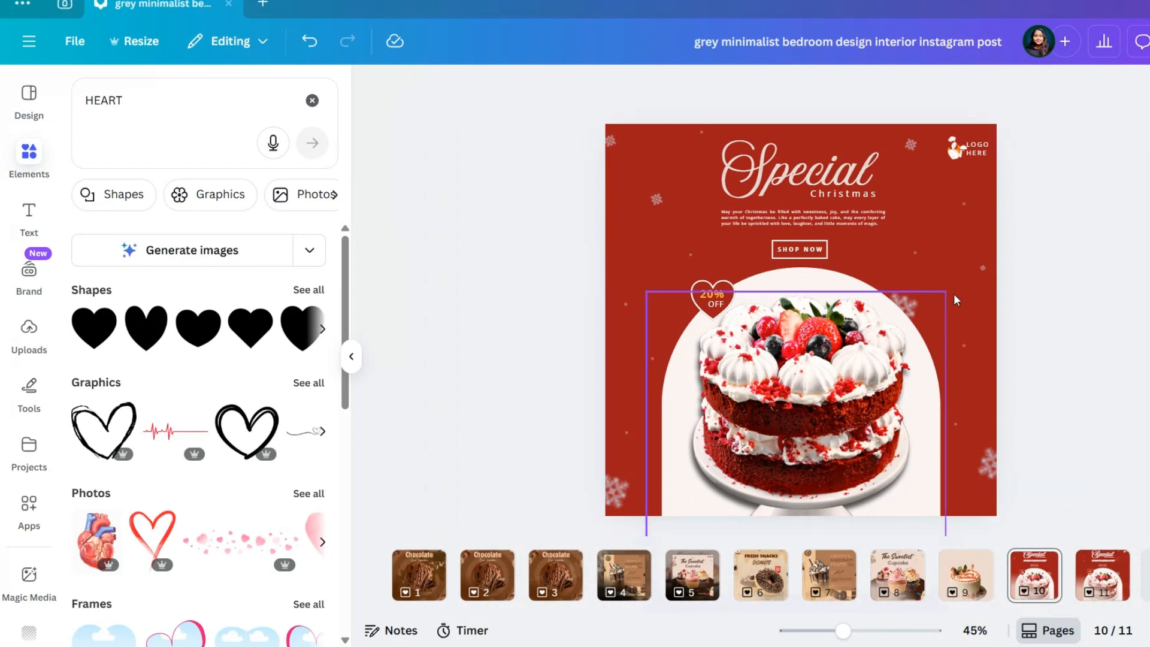
Download only the current page, page 10, as a PNG
left_click(1145, 41)
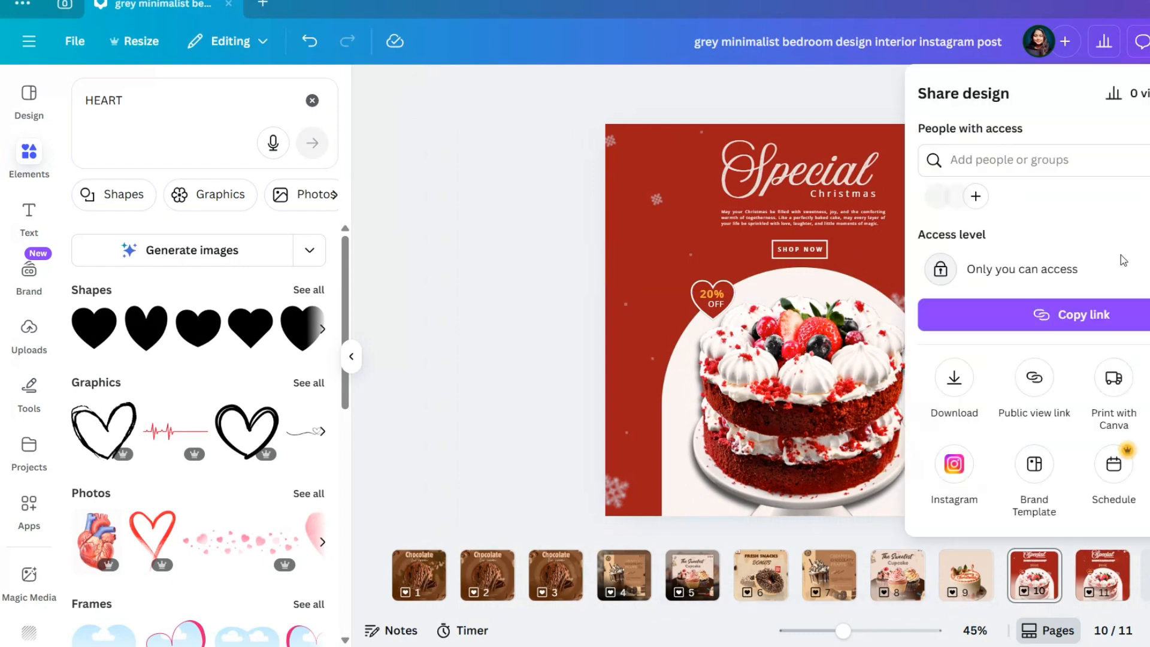
left_click(954, 378)
left_click(975, 378)
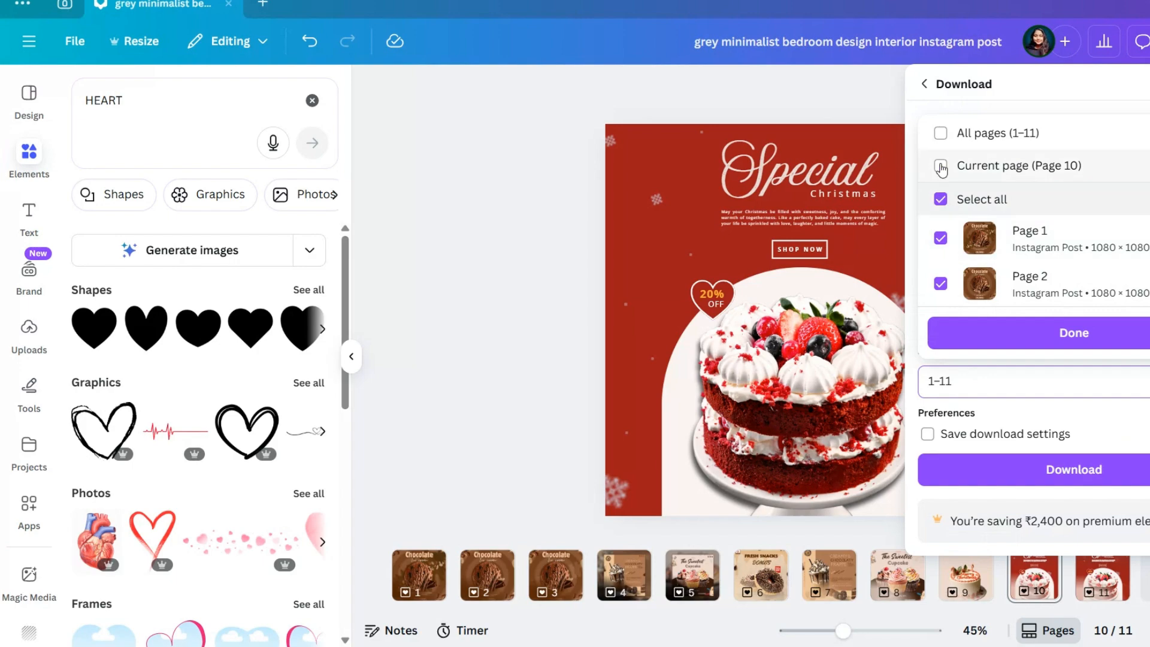
left_click(941, 166)
left_click(1048, 333)
left_click(1074, 470)
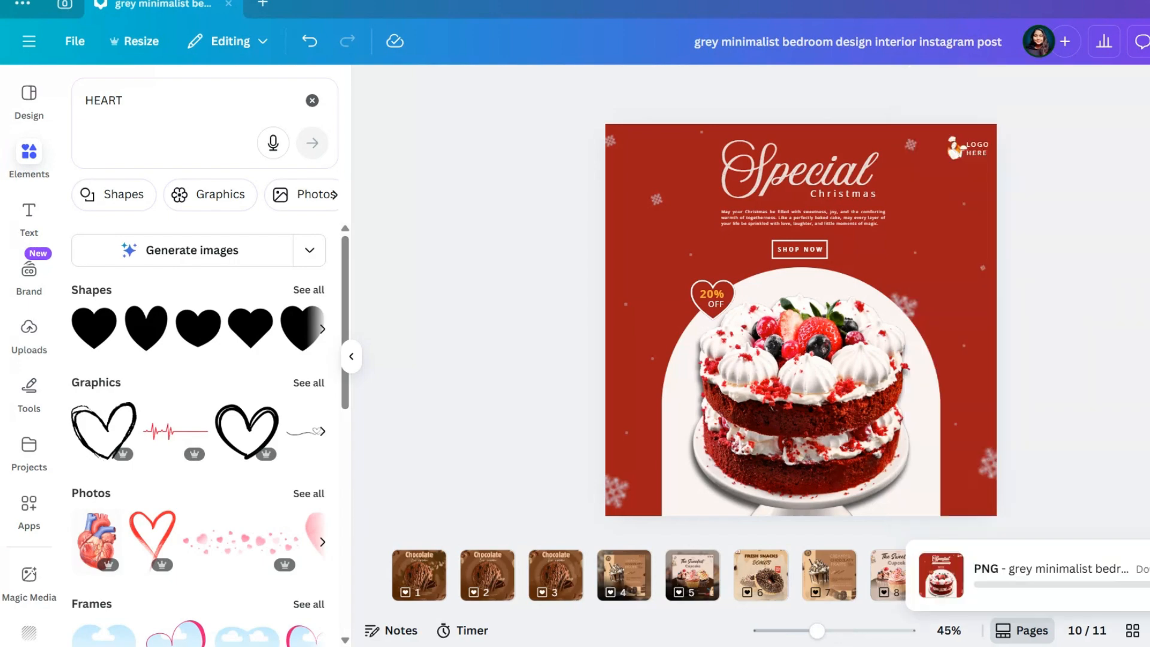